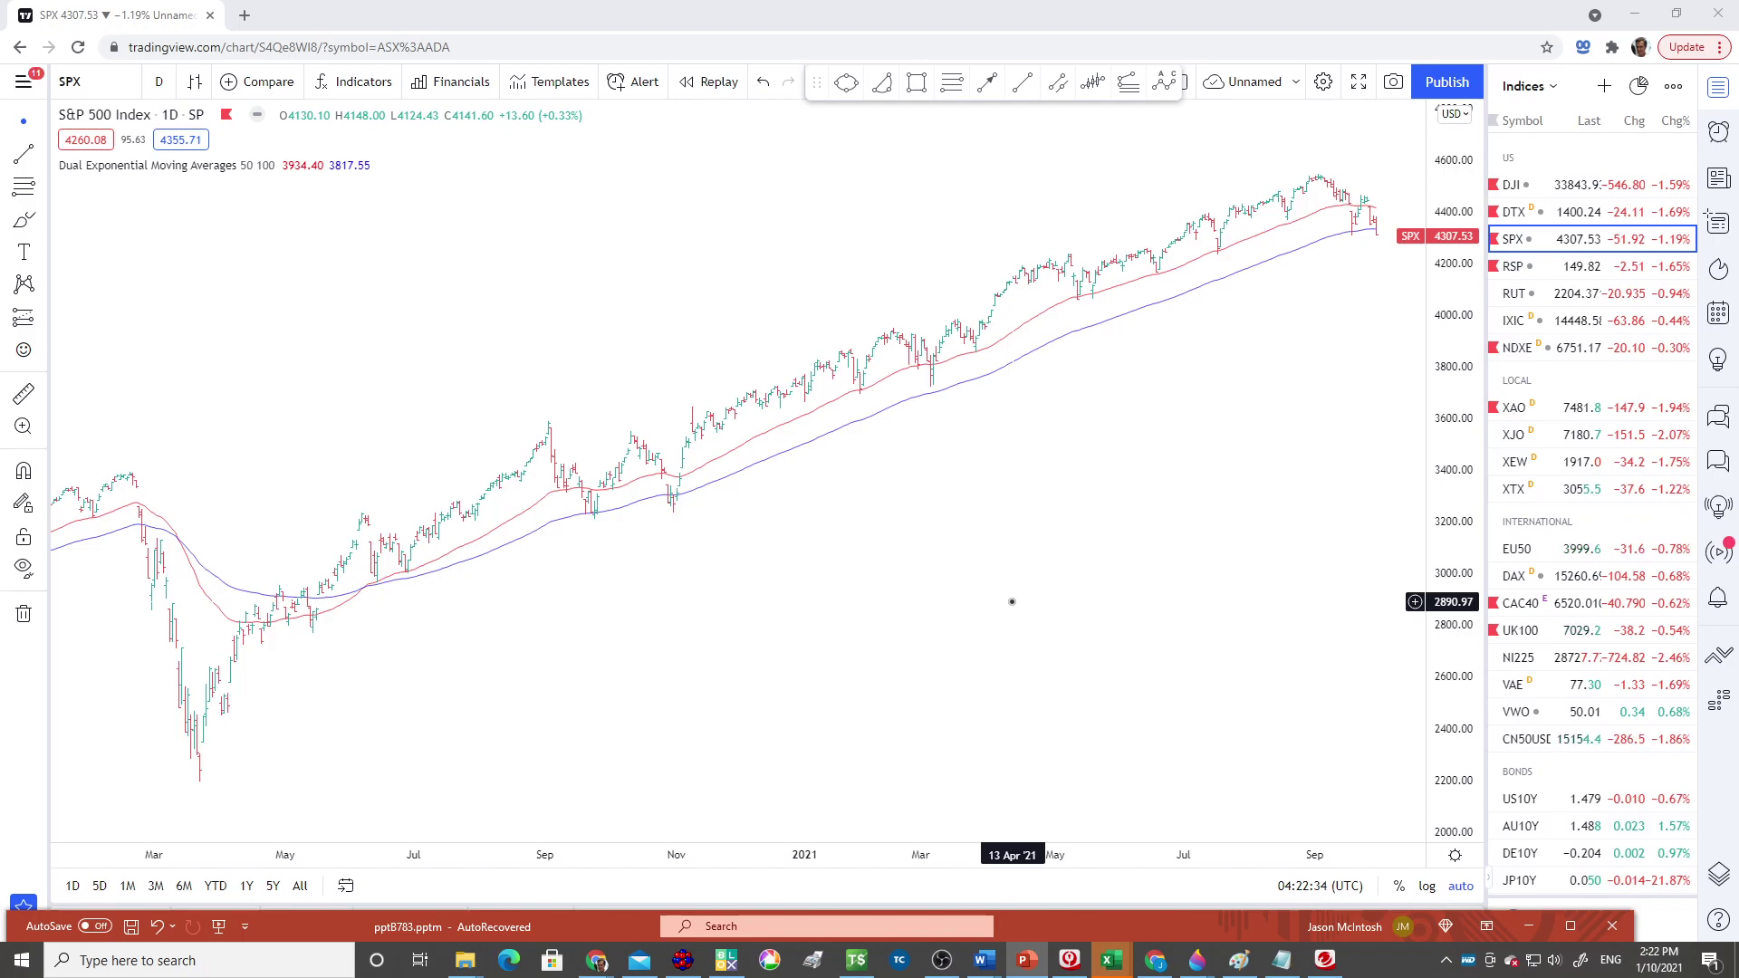
# - Draw a narrow support rectangle on the SPX chart from 06 May '21 to 20 Oct '21, spanning 4225.38 to 4253.25
pyautogui.scroll(5, 1176, 452)
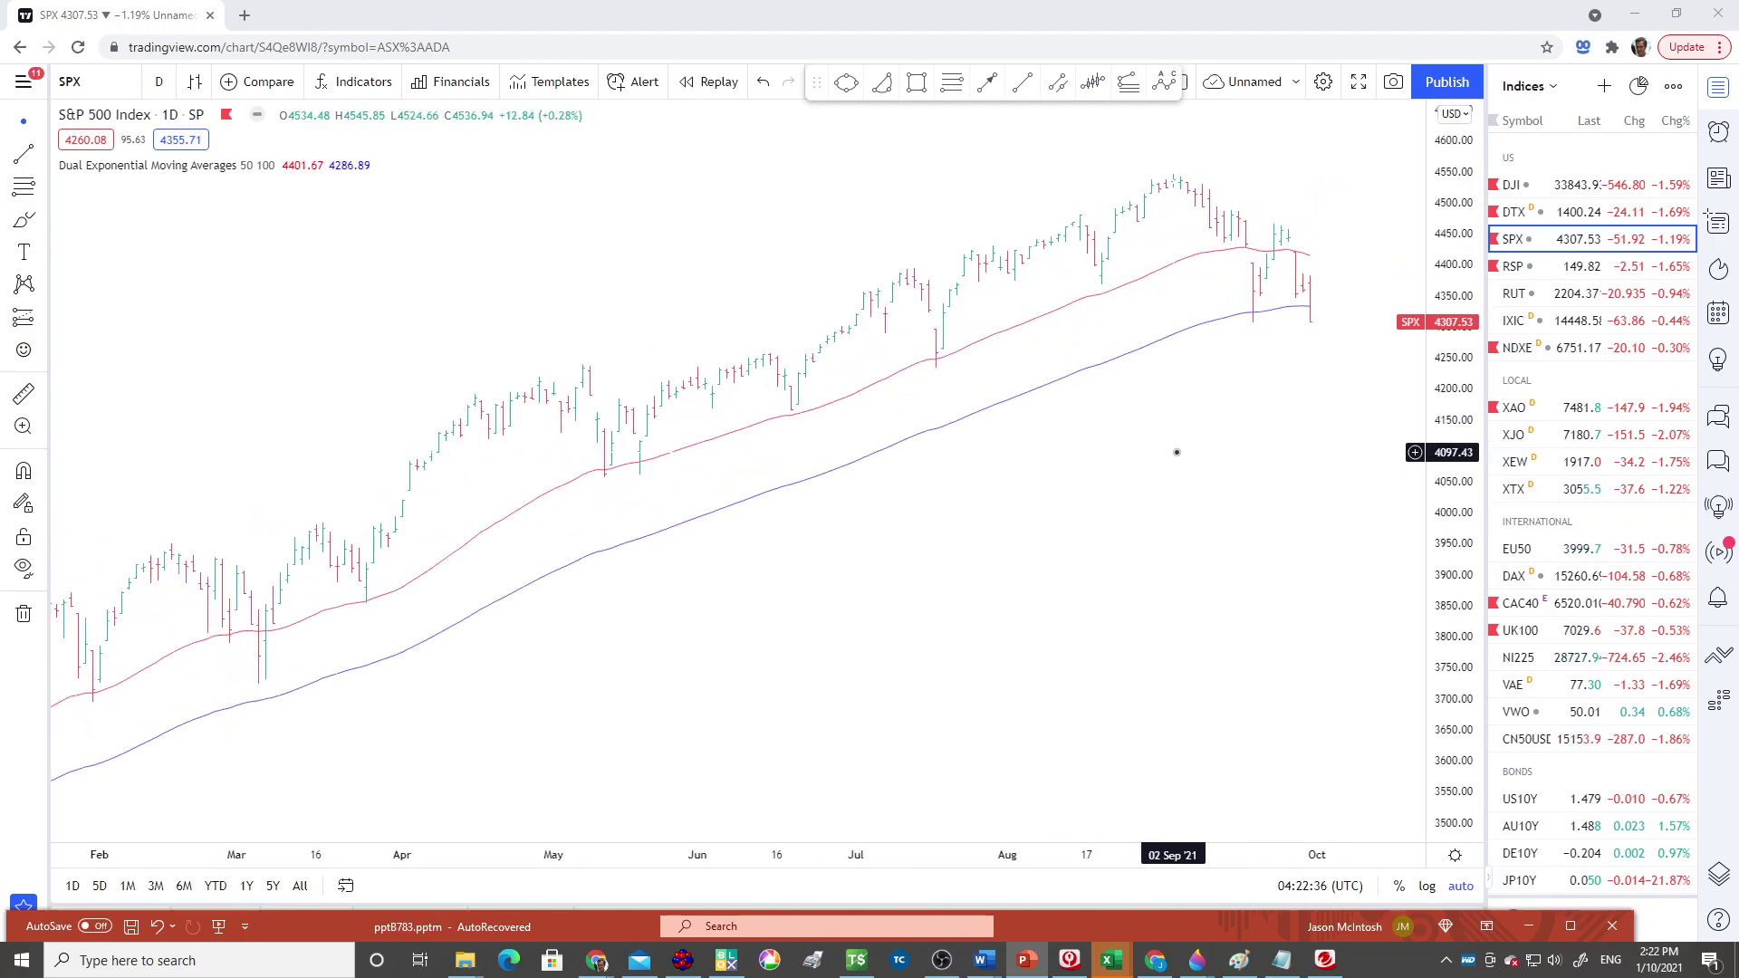
pyautogui.scroll(1, 1176, 452)
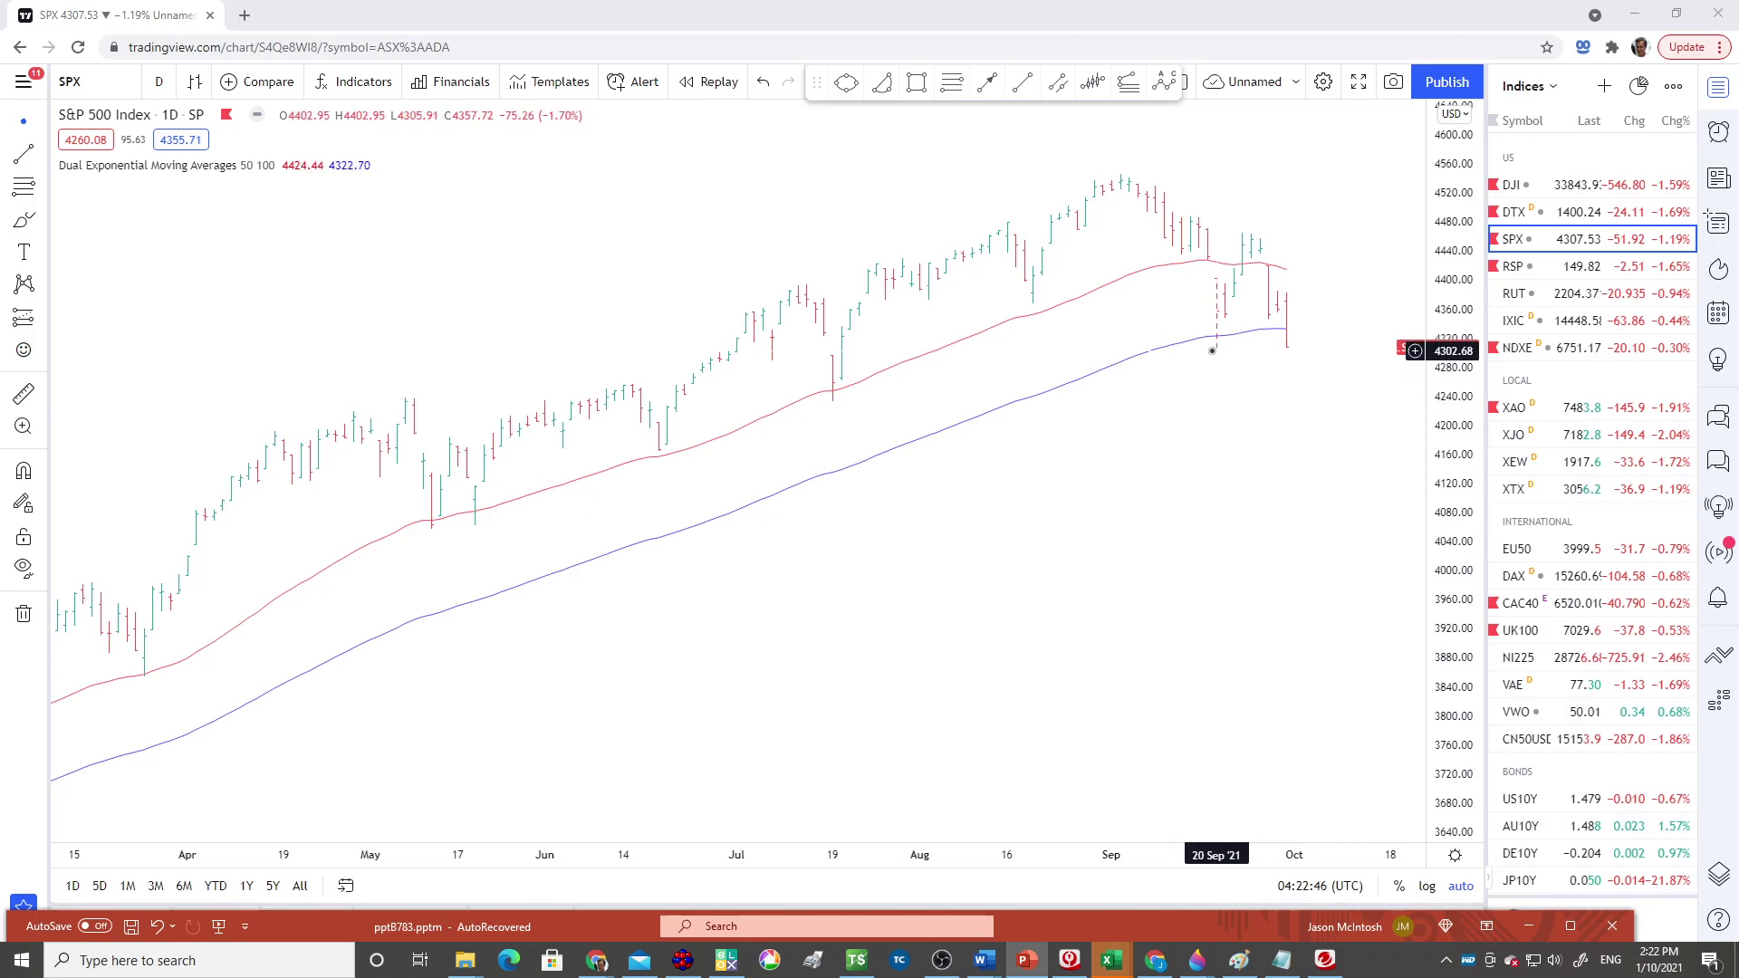
pyautogui.scroll(-3, 1219, 350)
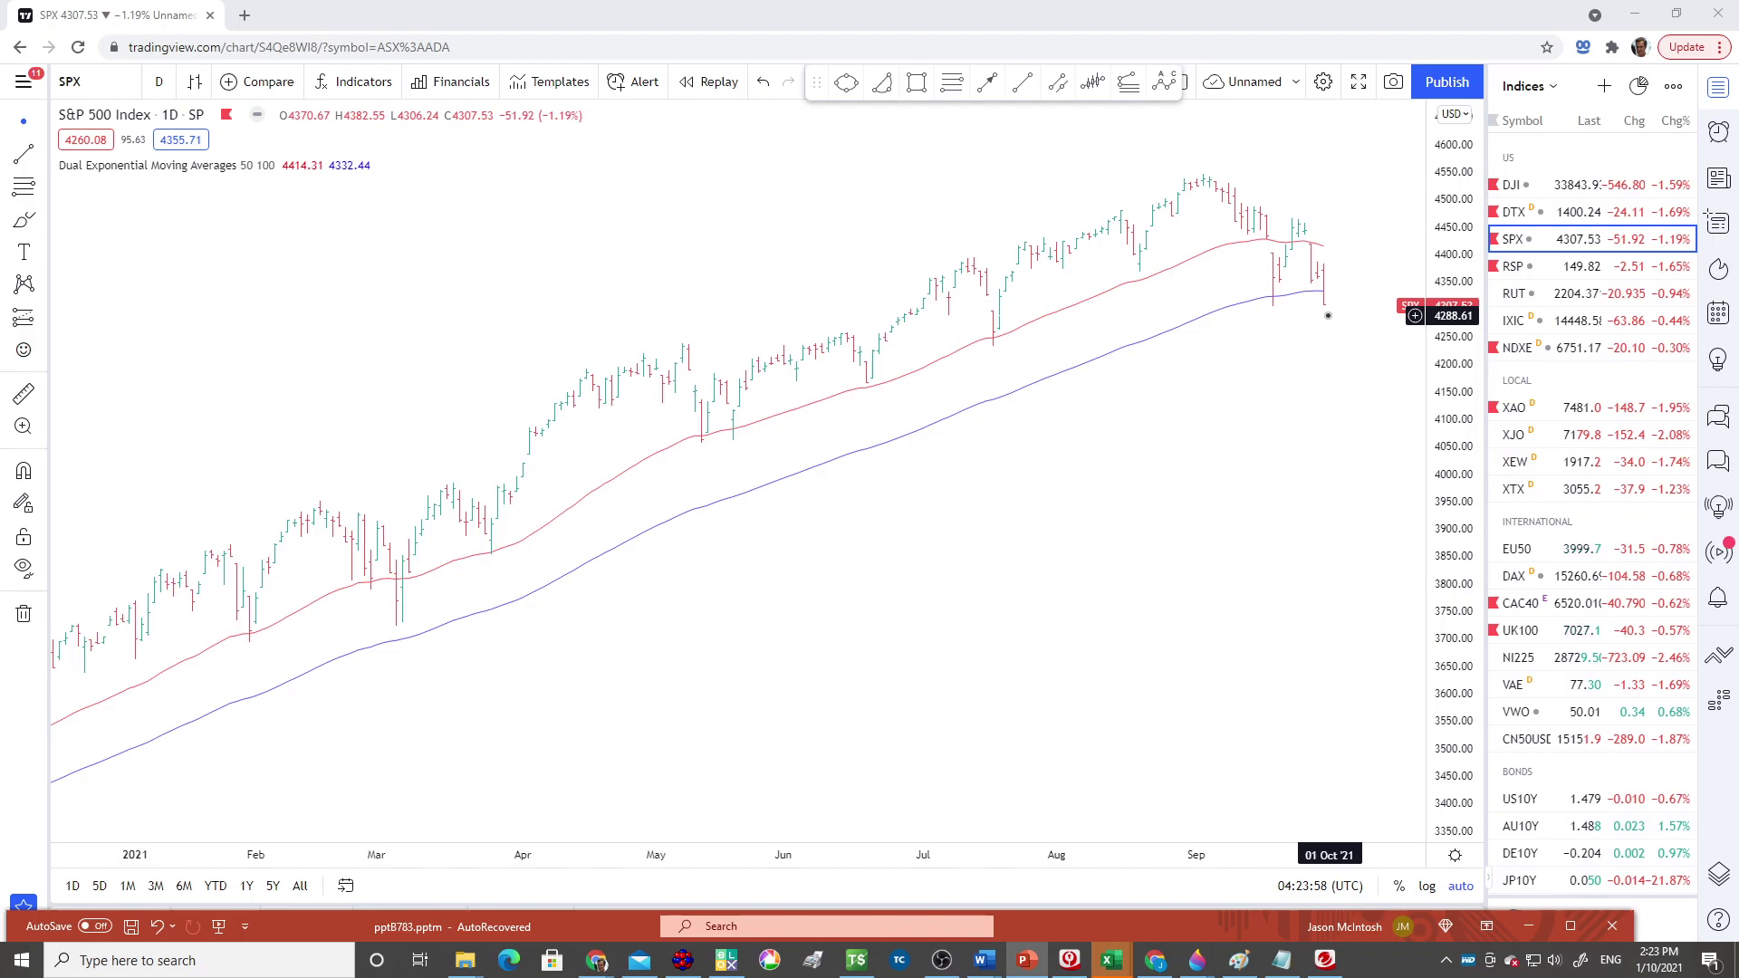
pyautogui.scroll(-5, 1328, 312)
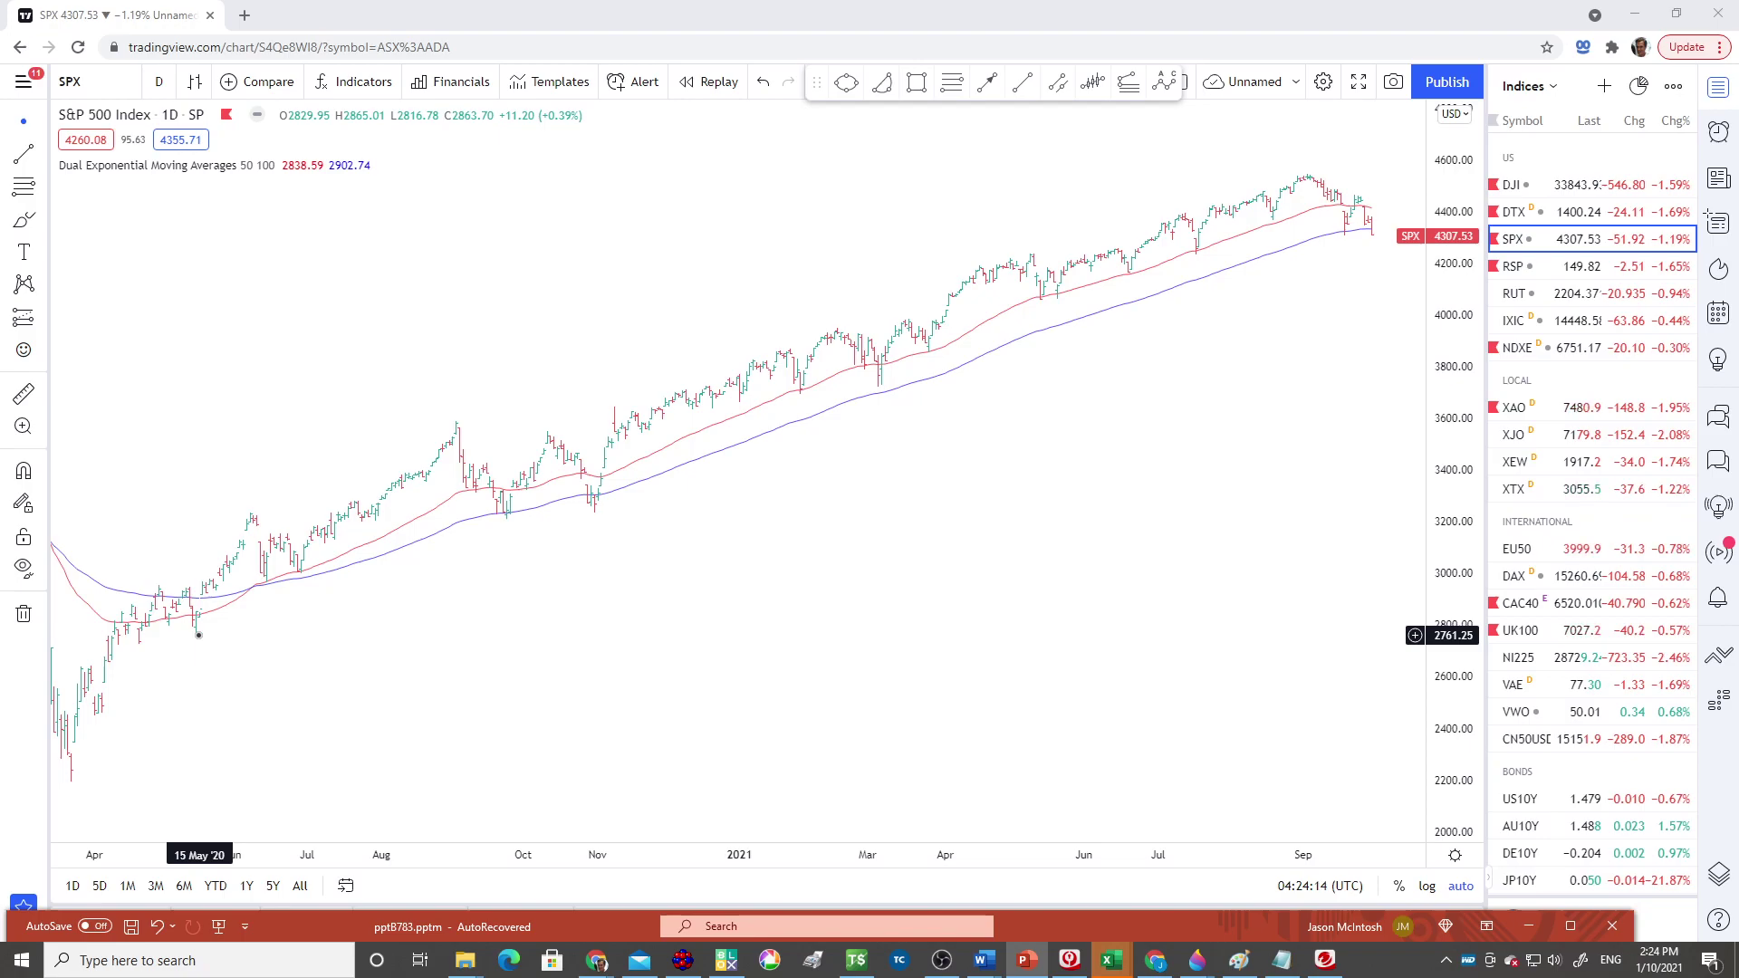
pyautogui.scroll(5, 1291, 386)
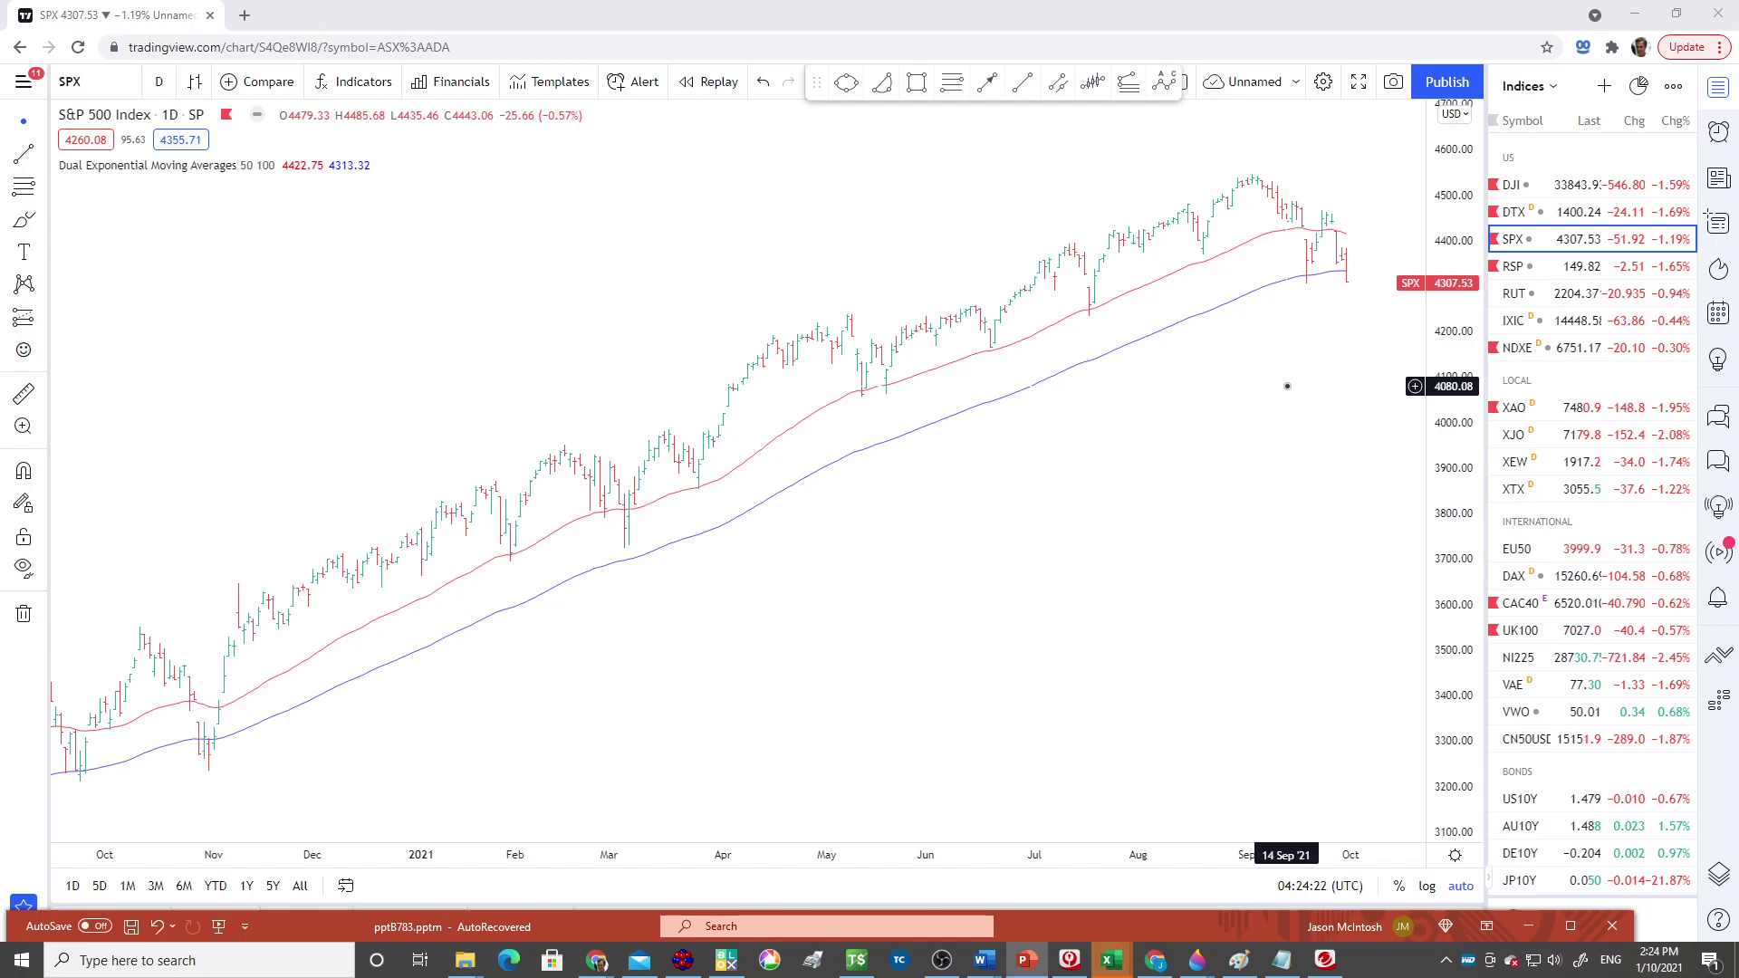
pyautogui.click(916, 84)
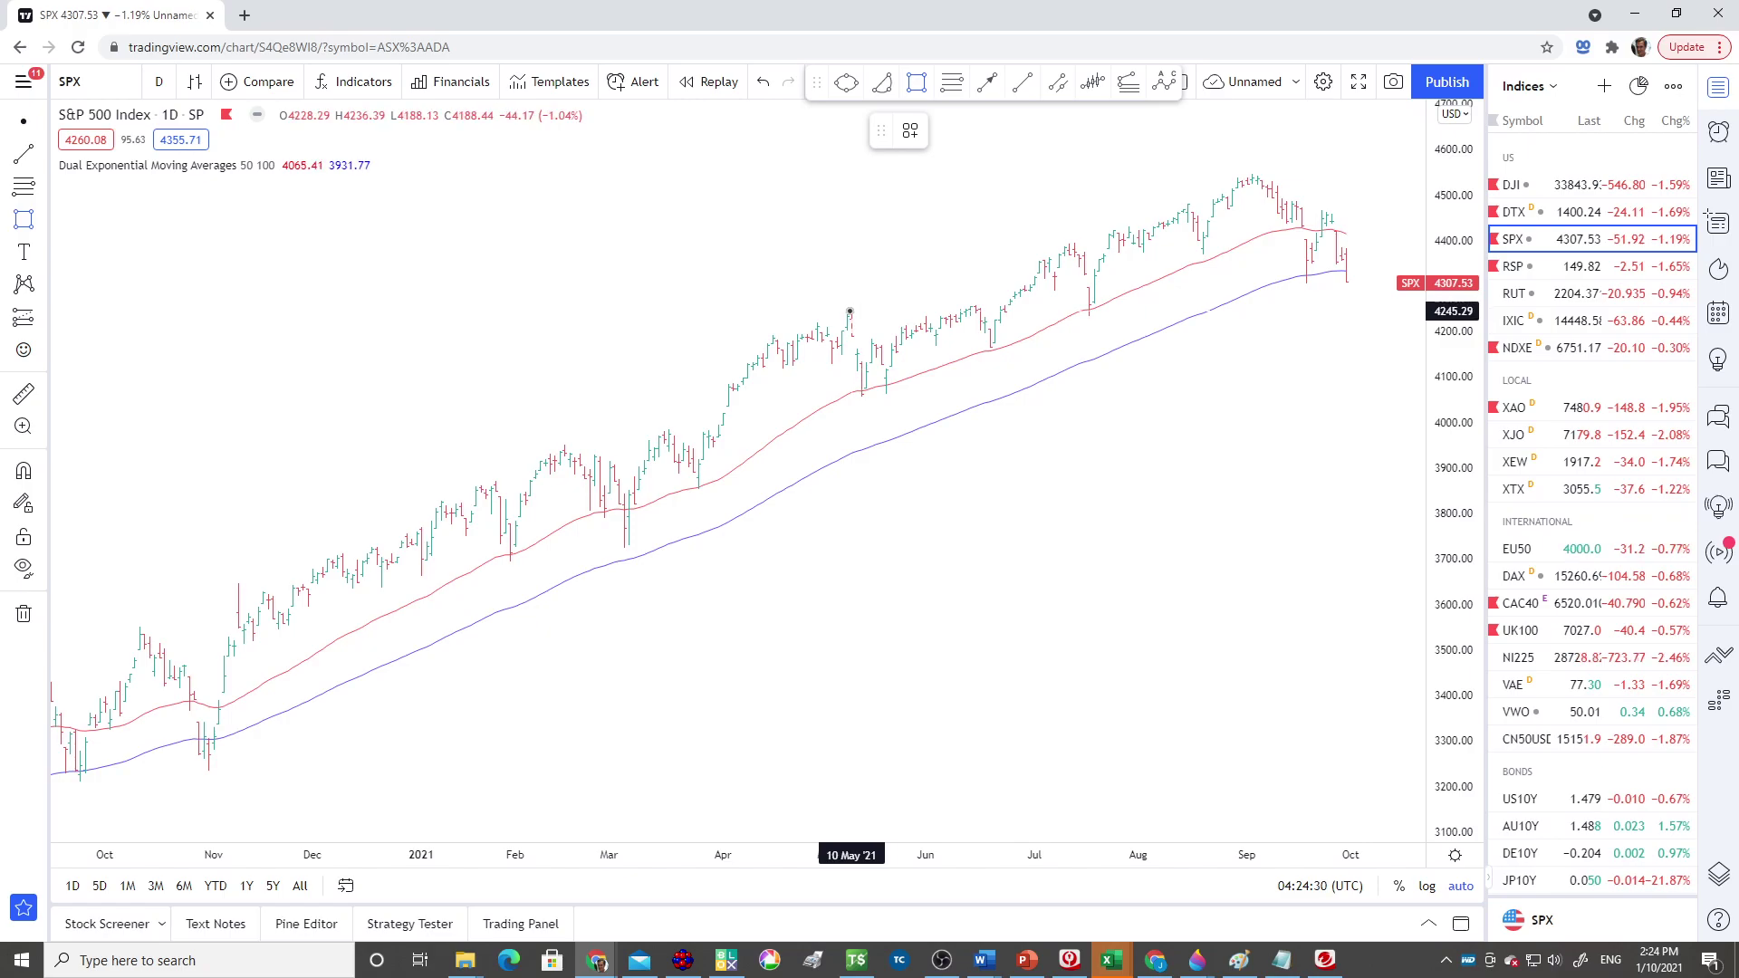
pyautogui.click(843, 308)
pyautogui.click(1420, 321)
pyautogui.moveTo(1420, 321); pyautogui.dragTo(1415, 320)
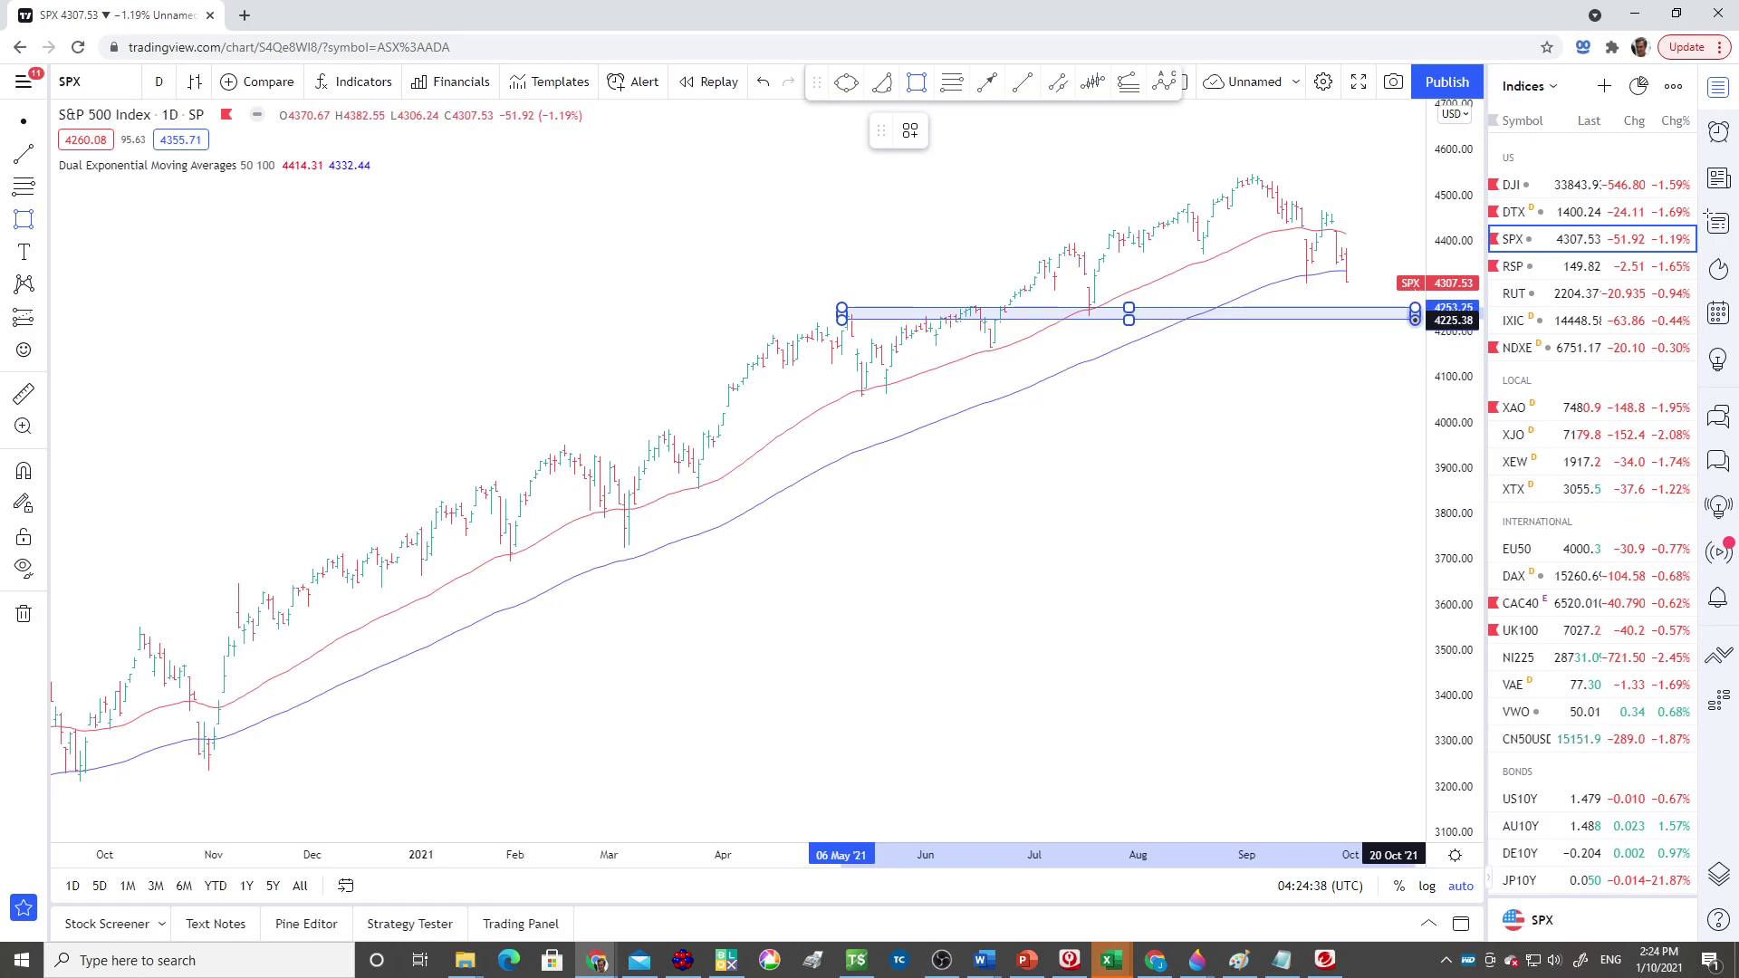
# - Add a price alert for SPX at 4225.38, the lower edge of the support rectangle
pyautogui.rightClick(1415, 320)
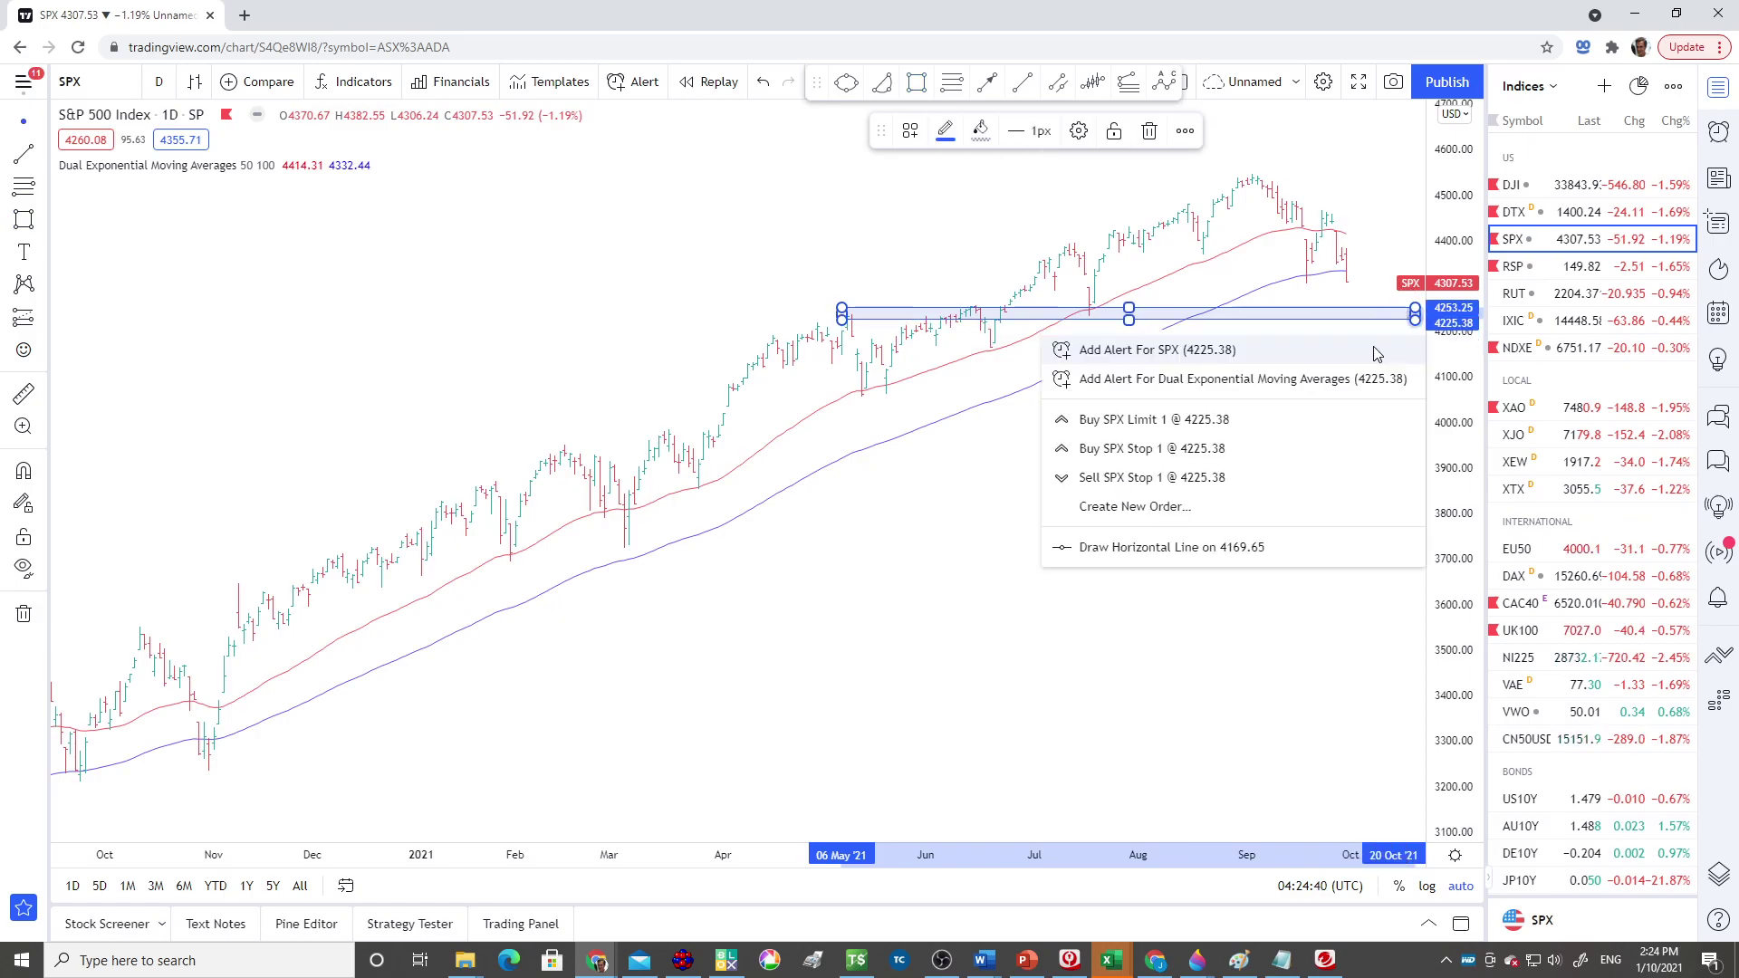
pyautogui.click(1330, 344)
pyautogui.click(1204, 357)
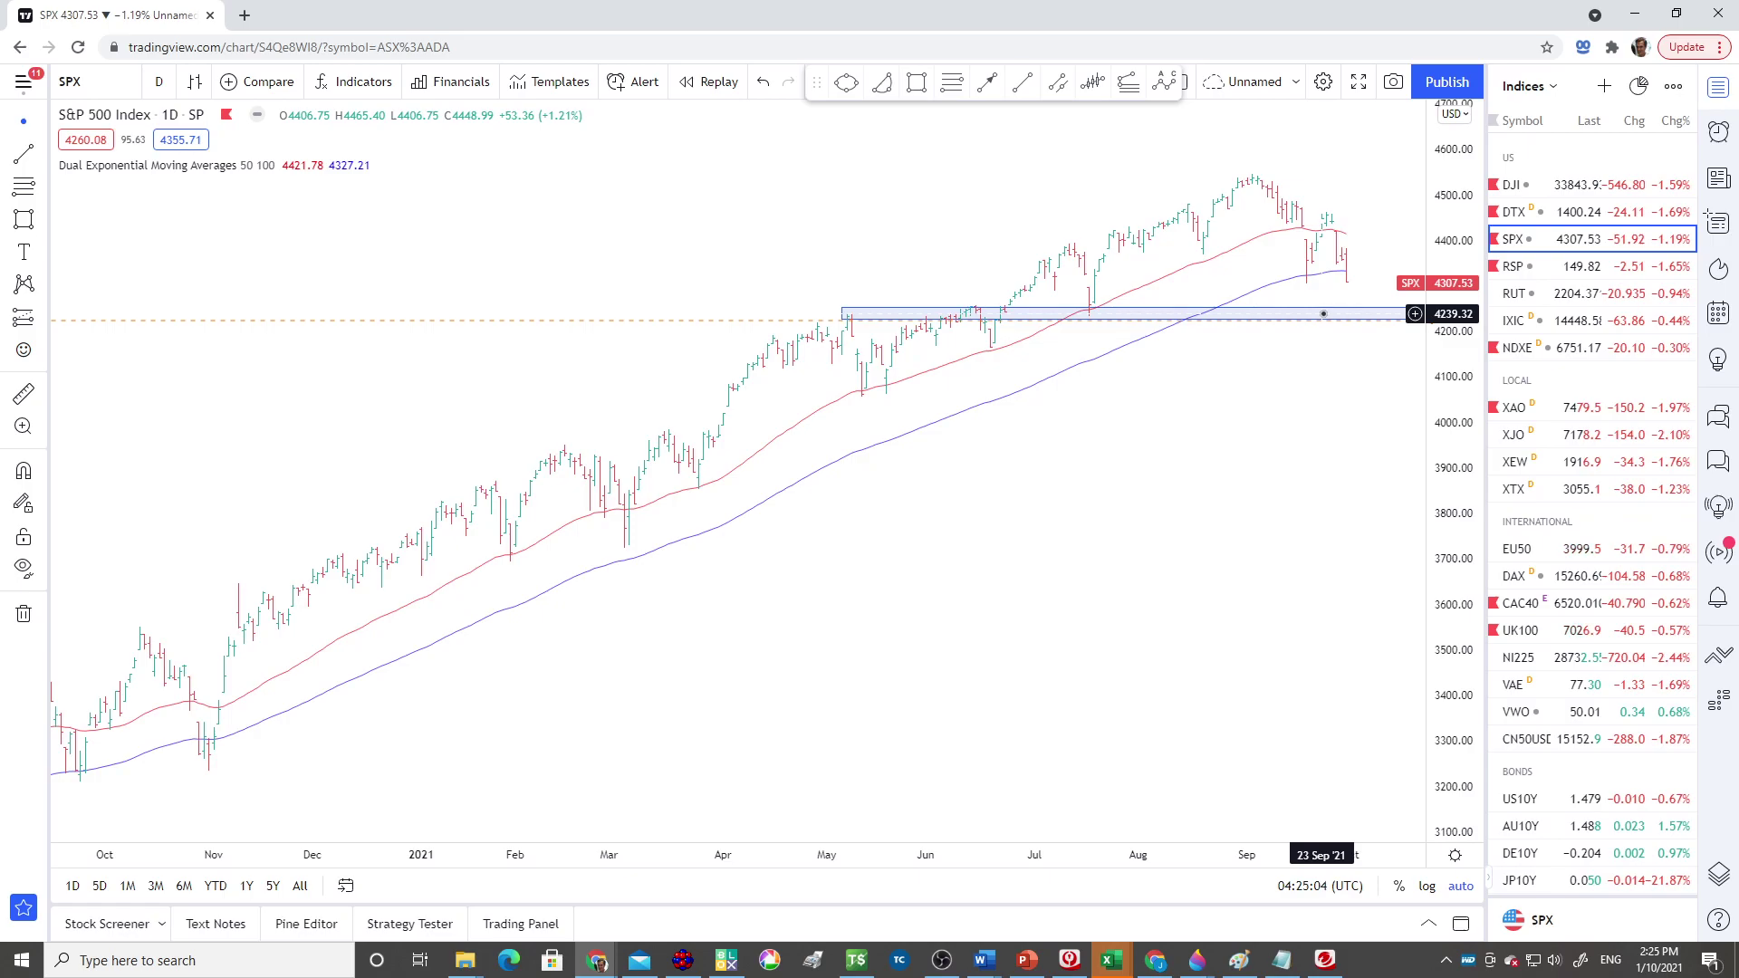
# - Set Exponential Moving Average 2 of the Dual Exponential Moving Averages indicator to 200
pyautogui.click(1127, 353)
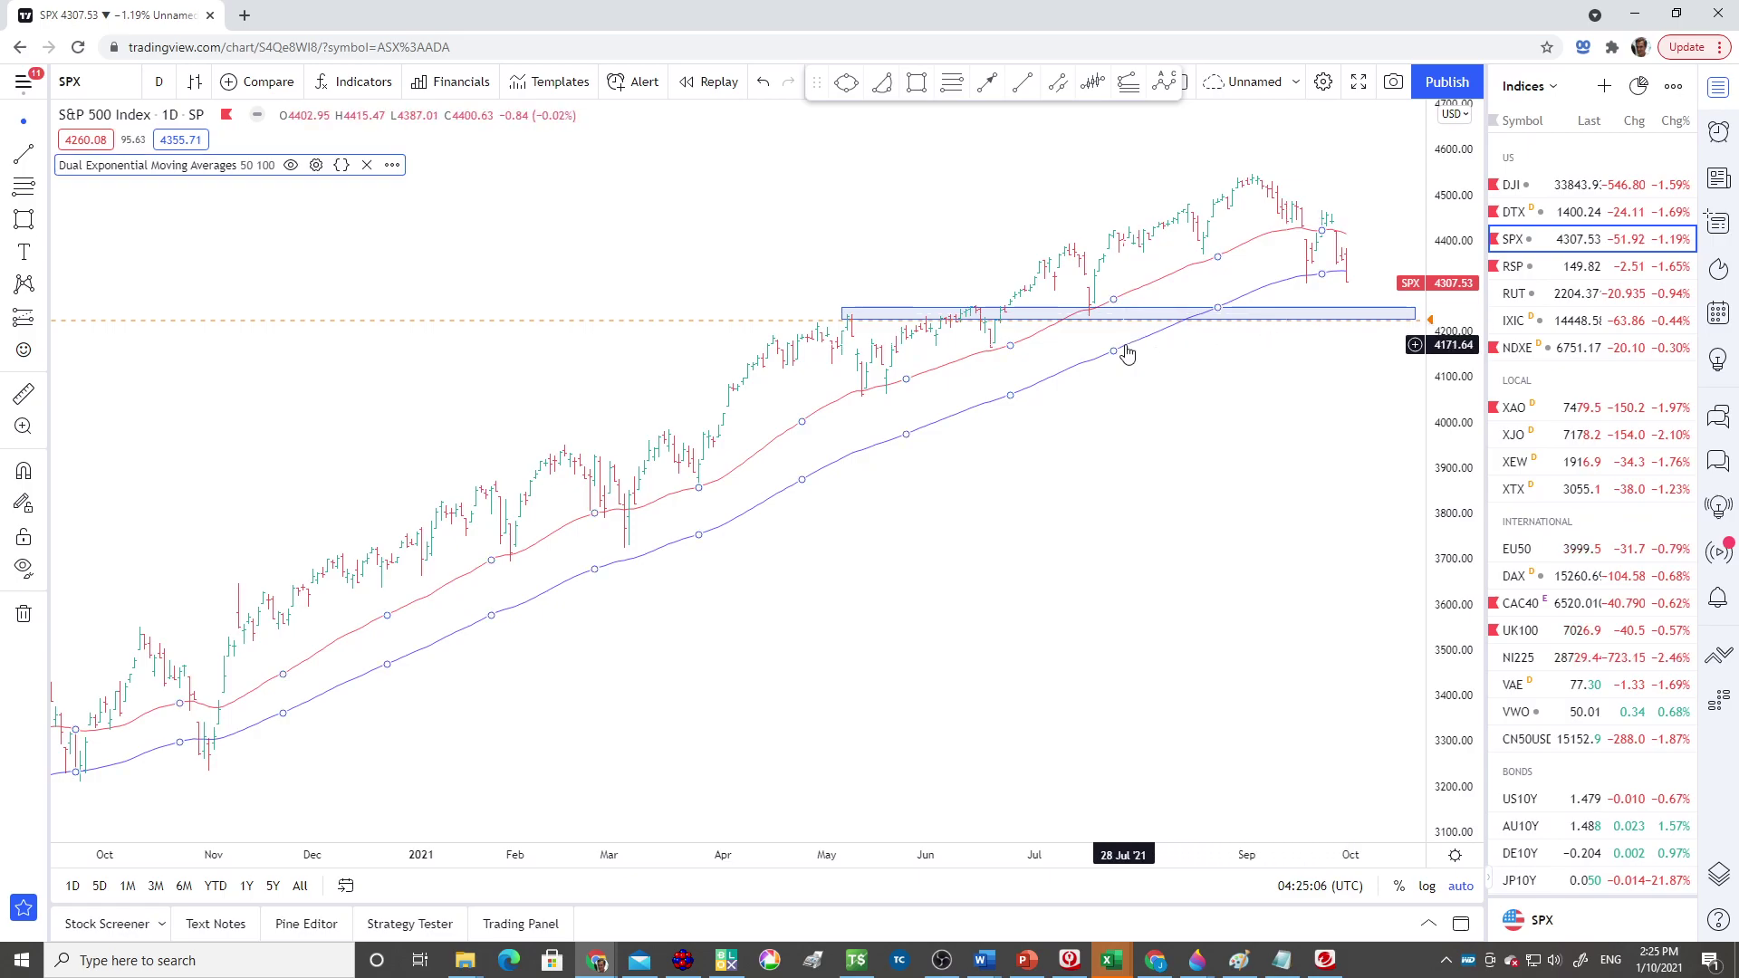
pyautogui.click(316, 166)
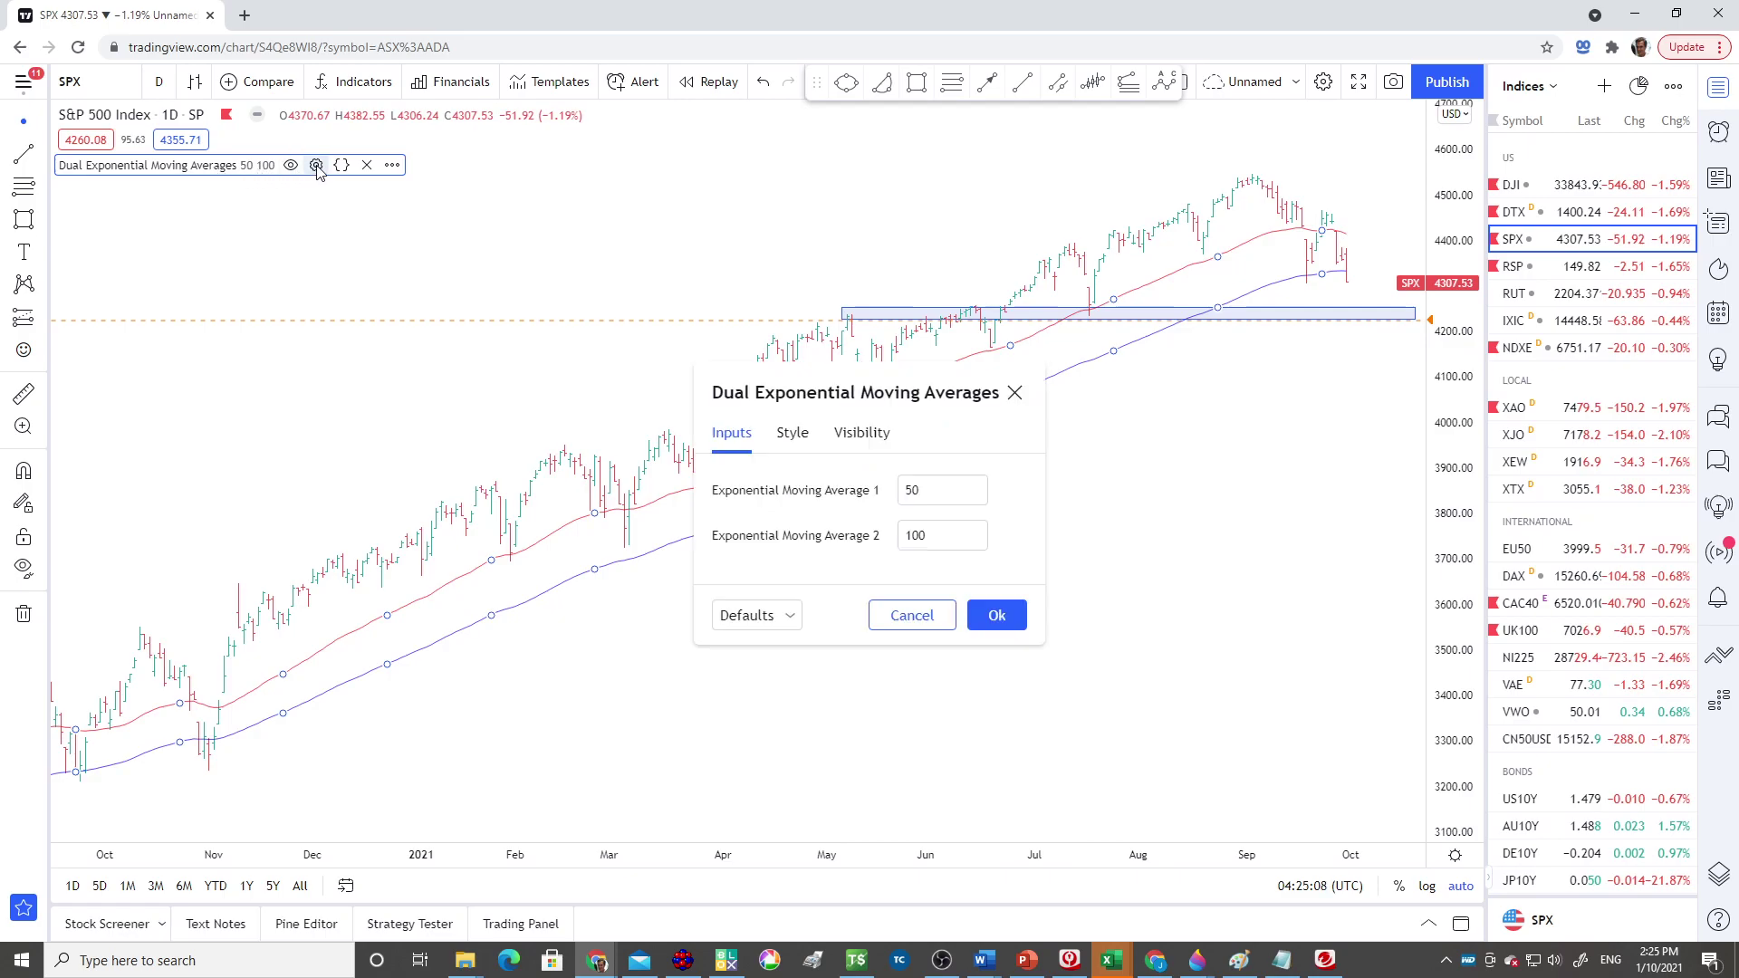
pyautogui.click(915, 539)
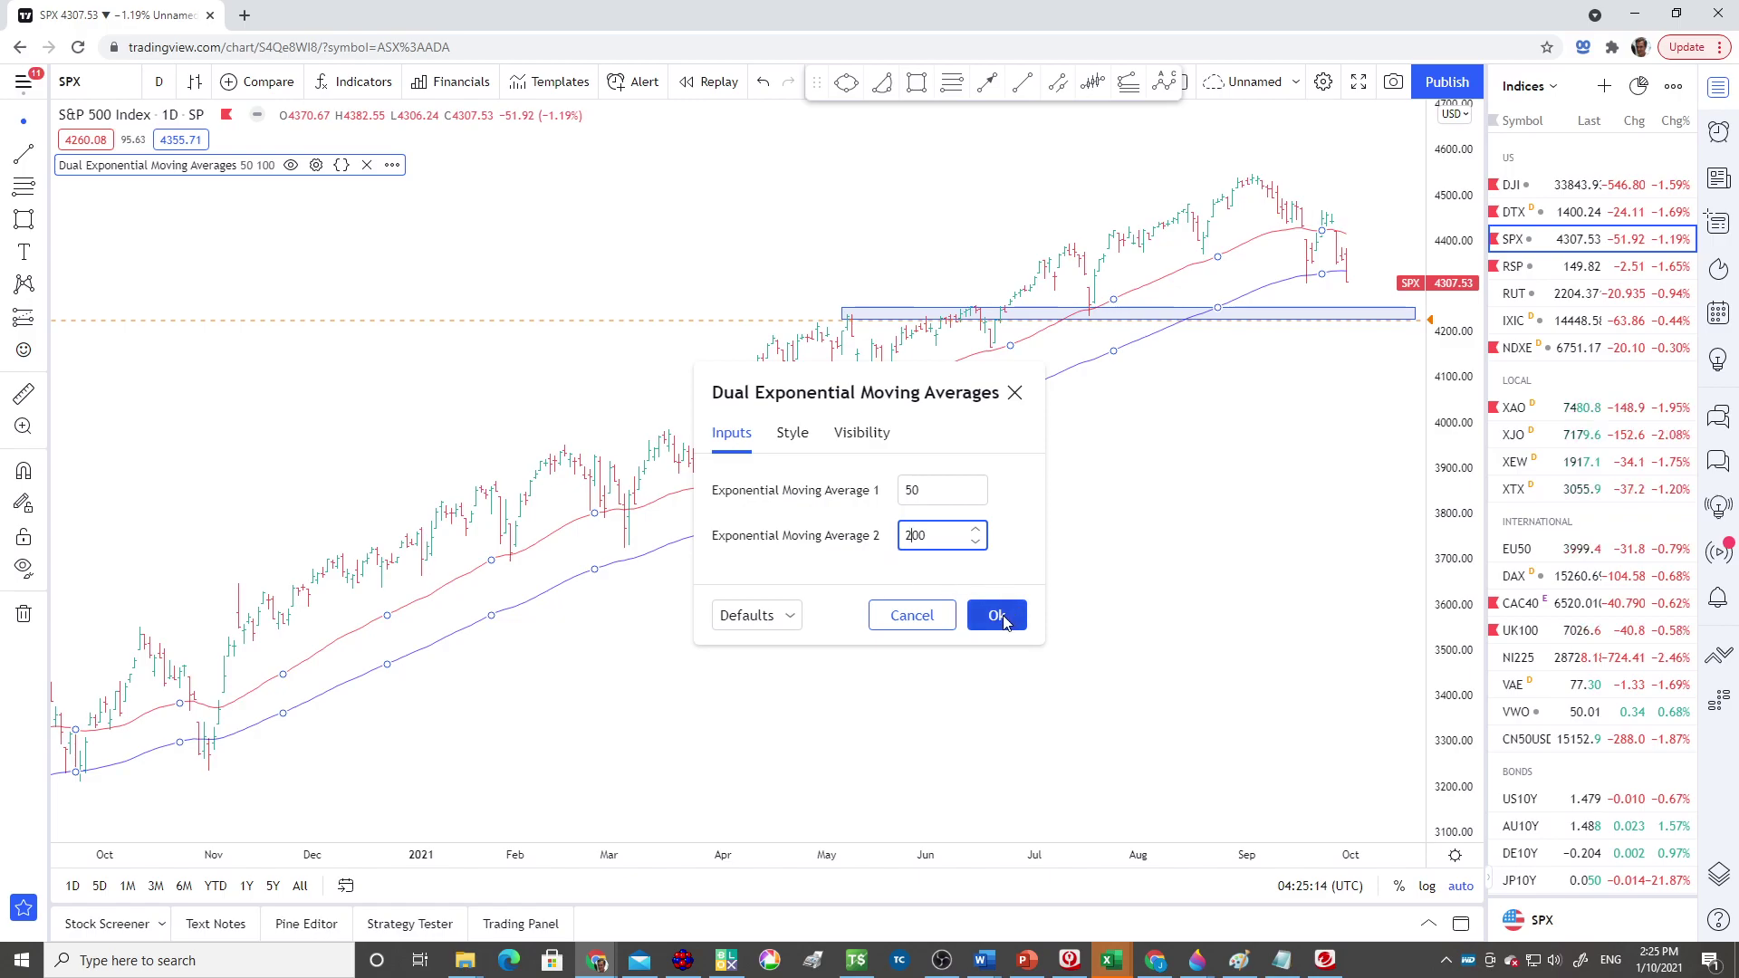
pyautogui.click(998, 617)
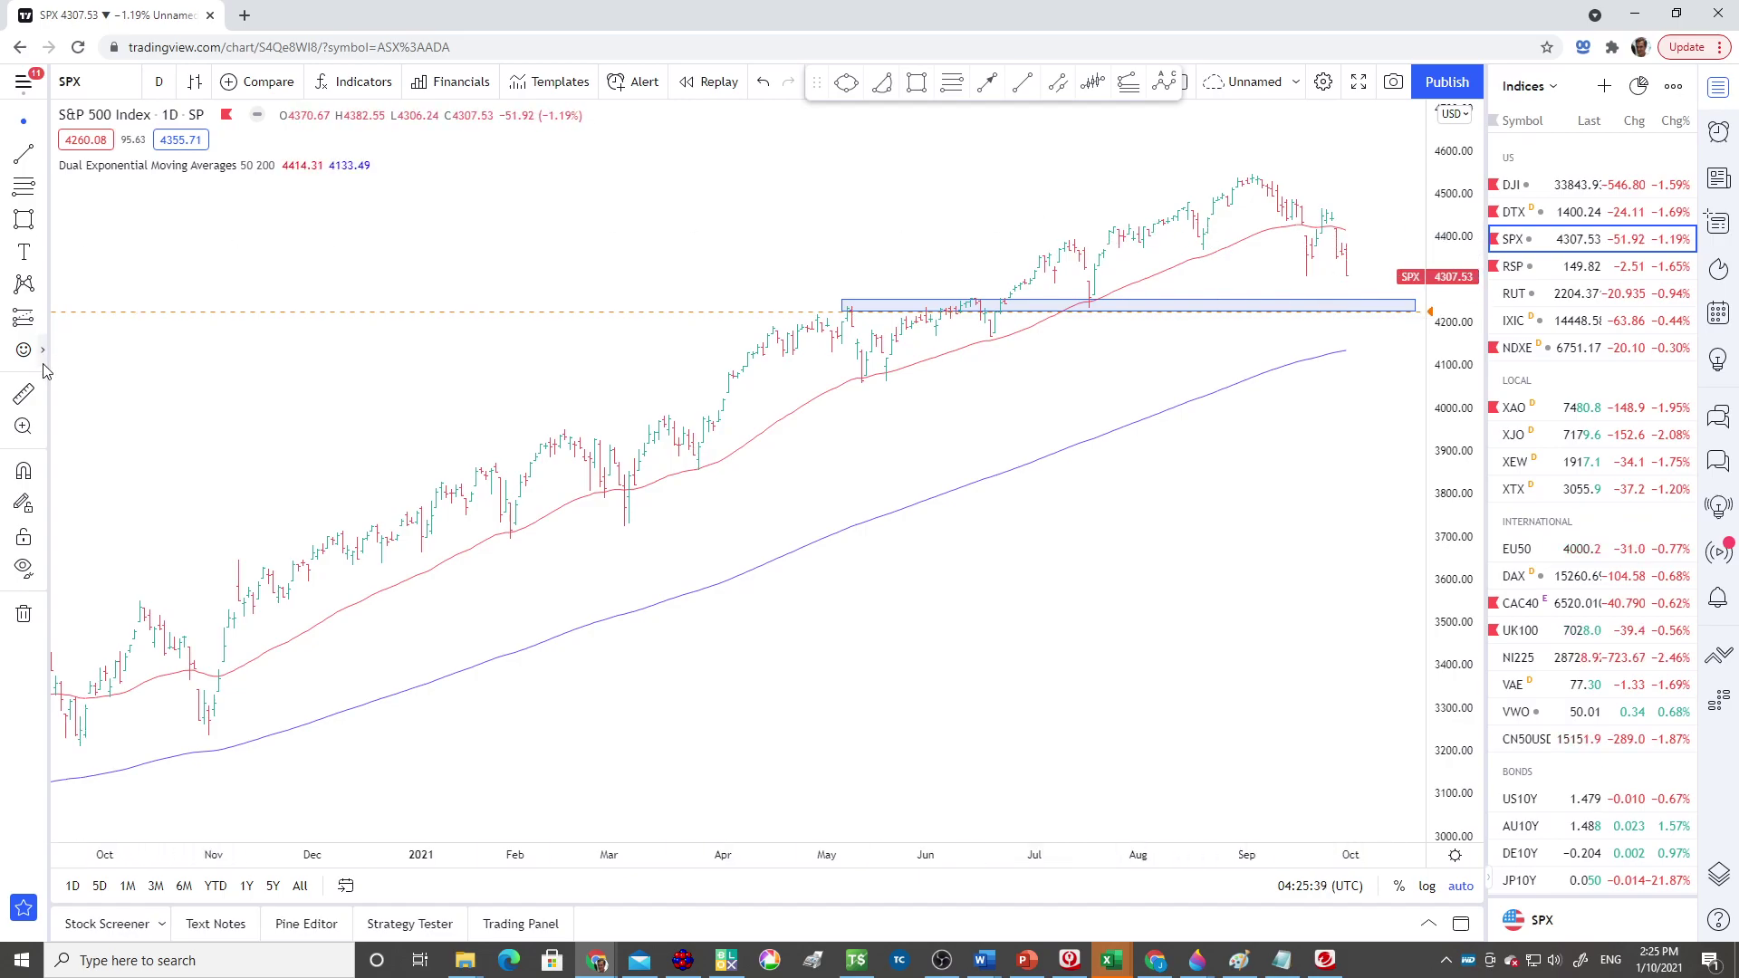
# - Measure the drop from the early-September SPX high down to the 200-period moving average, and clear the measurement
pyautogui.click(25, 396)
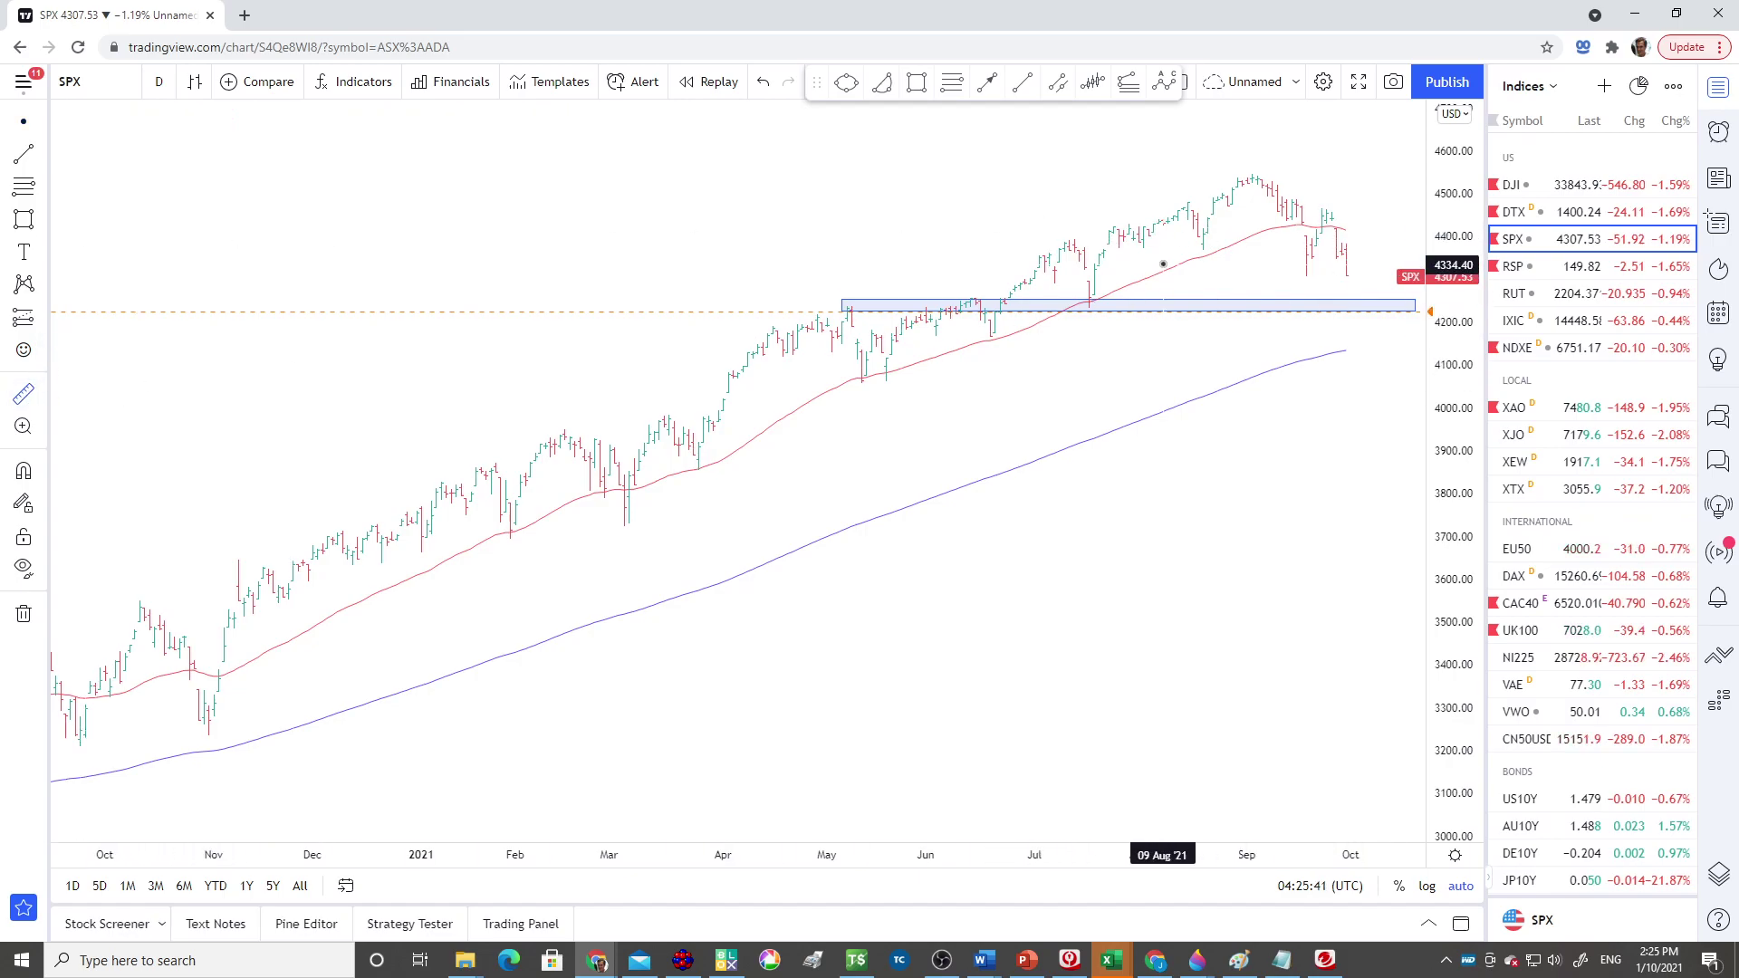
pyautogui.click(1257, 174)
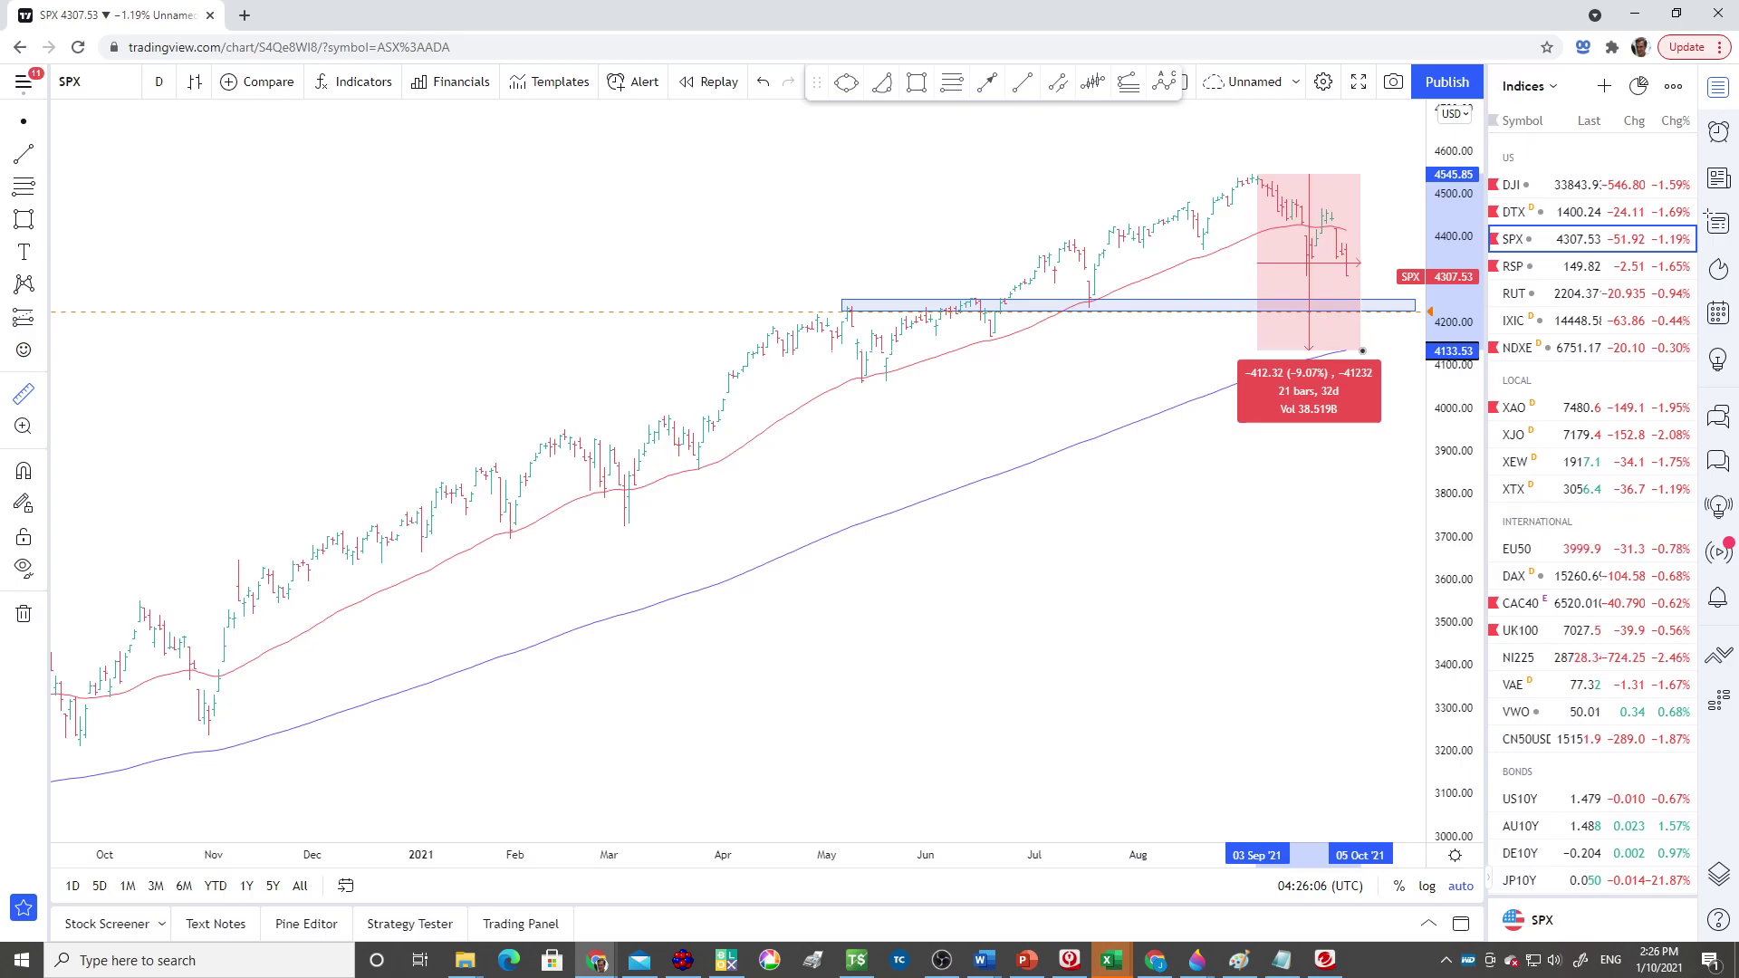
pyautogui.click(1362, 350)
pyautogui.click(1363, 353)
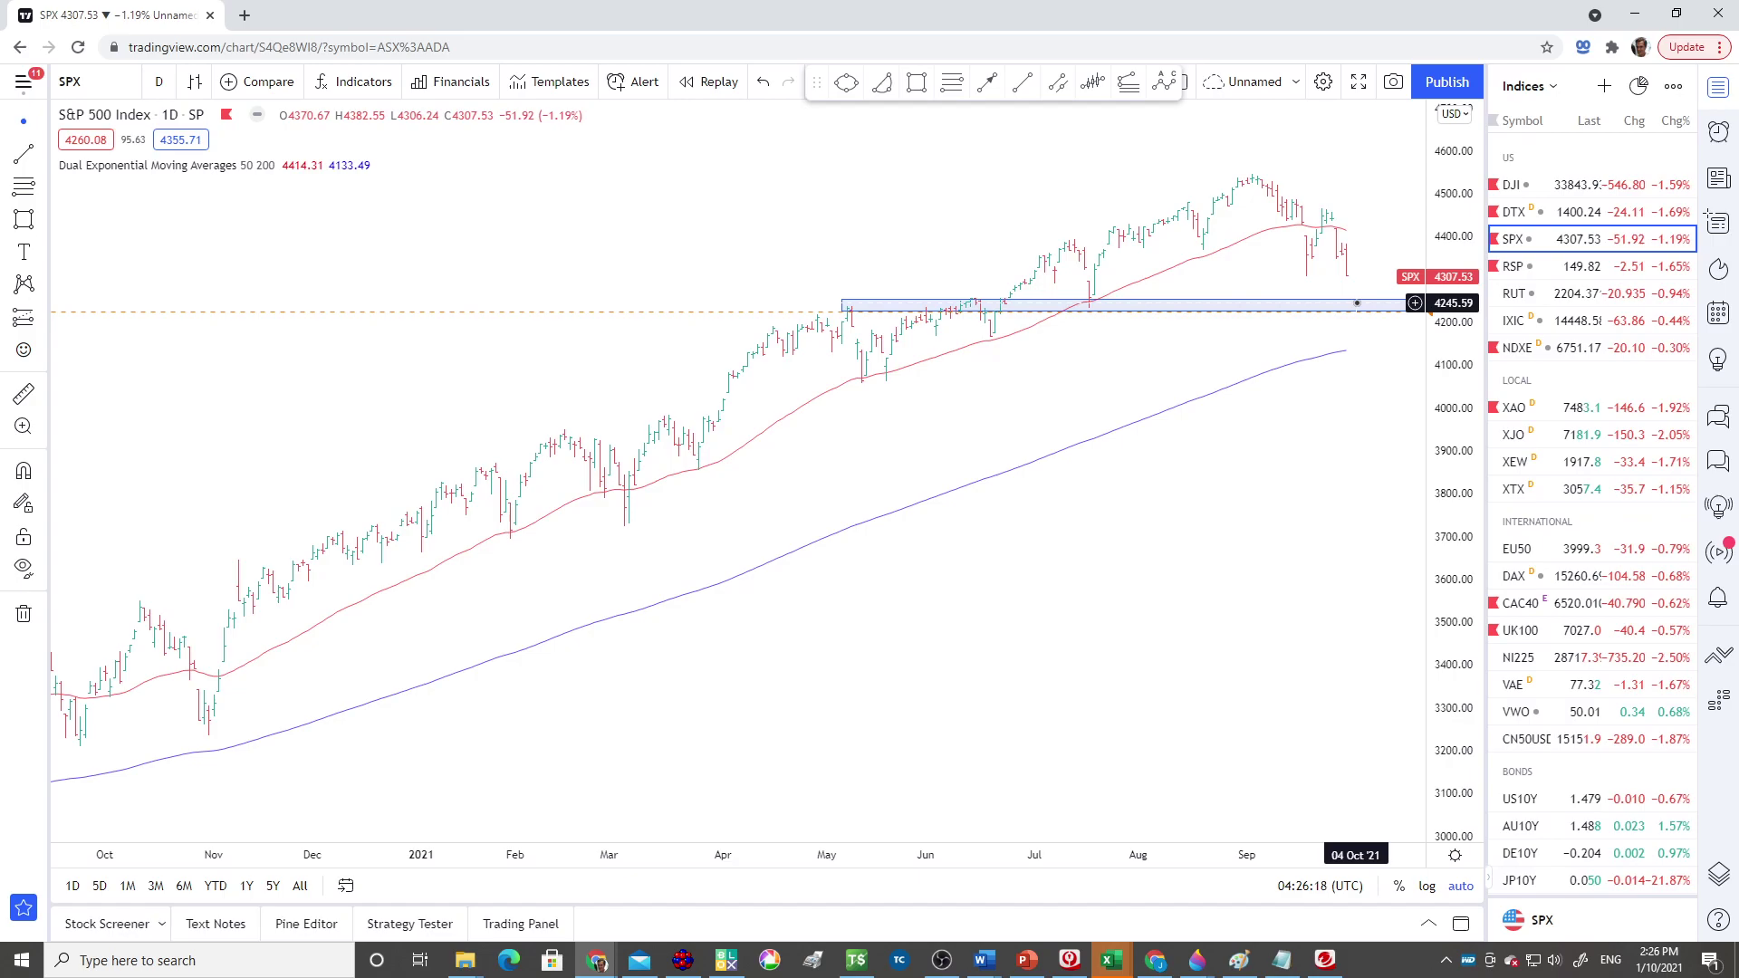
# - Open the DJI chart and draw a support rectangle from 18 Mar '21 to 14 Oct '21, spanning 33243.08 to 33596.35
pyautogui.click(1512, 192)
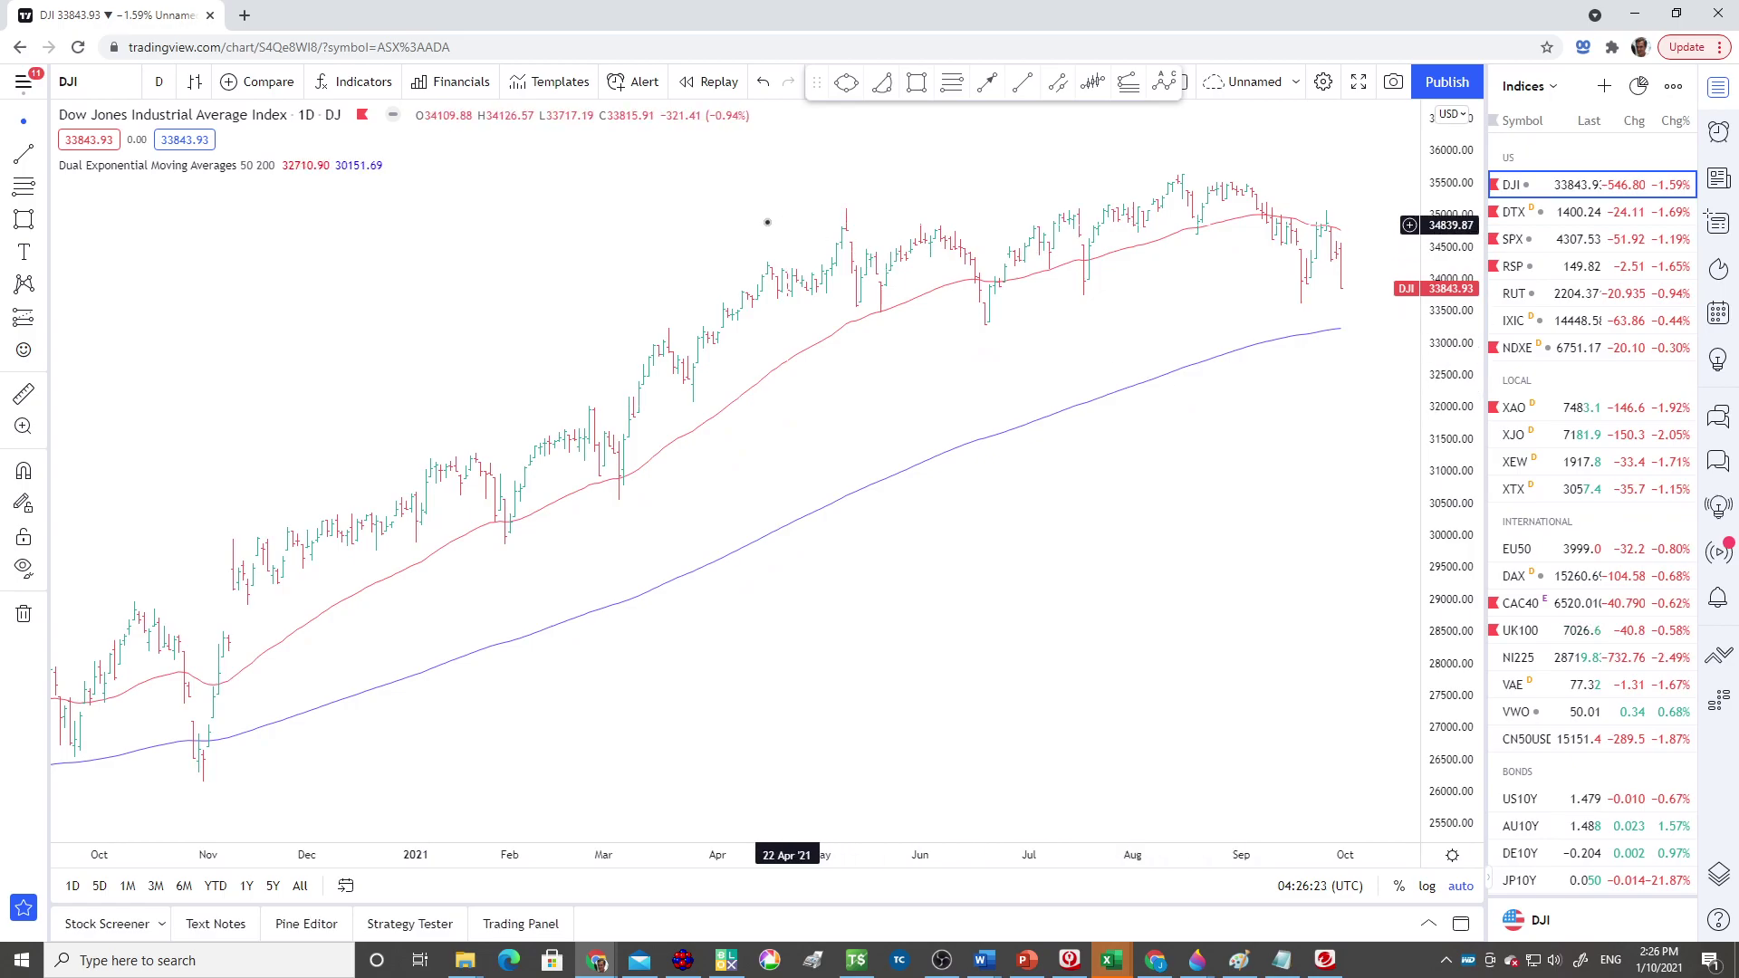
pyautogui.click(917, 84)
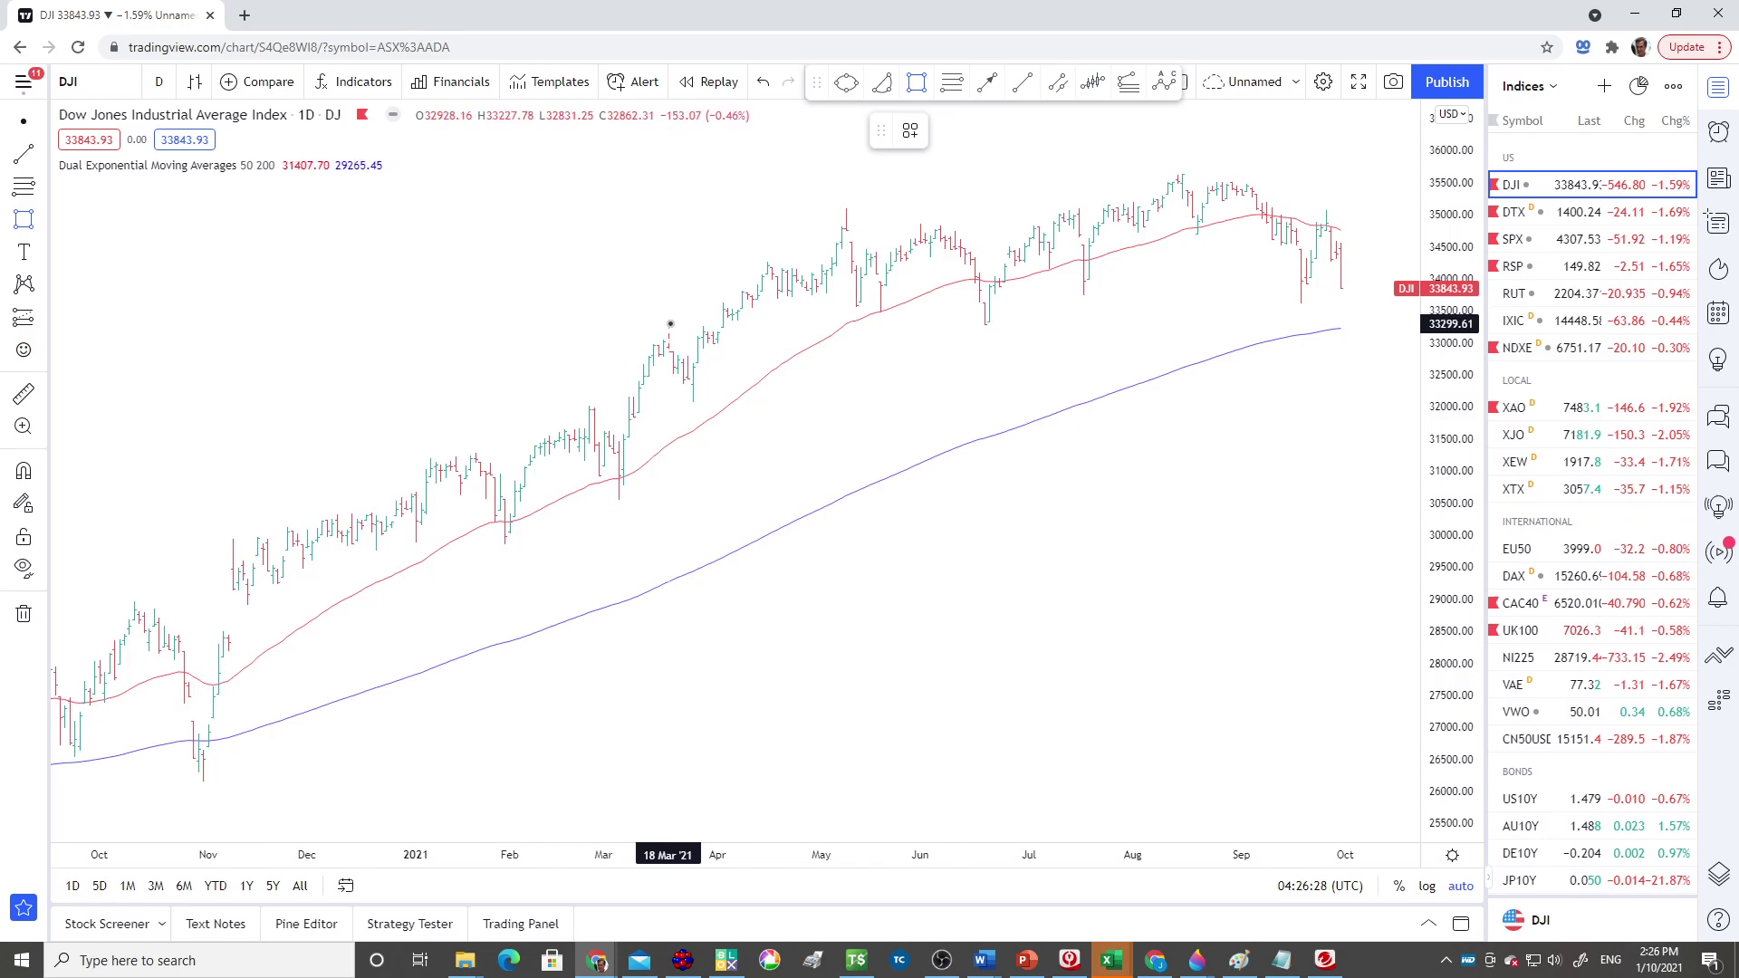
pyautogui.moveTo(669, 324)
pyautogui.mouseDown()
pyautogui.moveTo(931, 342)
pyautogui.moveTo(1400, 332)
pyautogui.mouseUp()
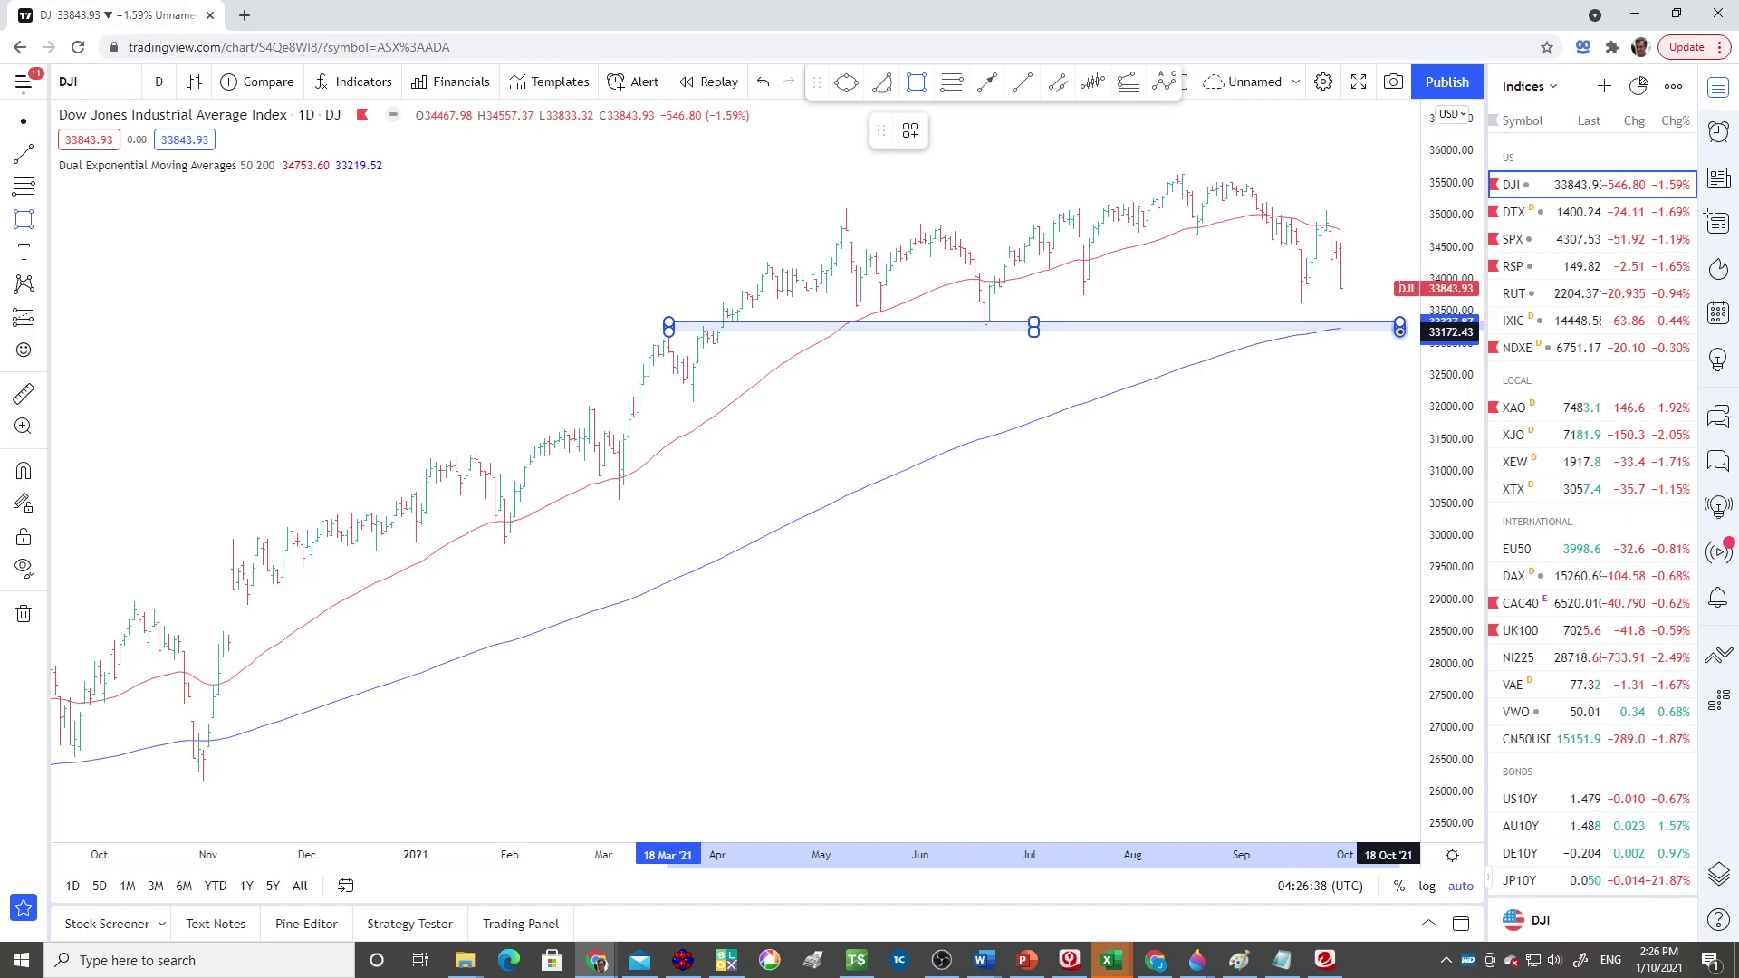
pyautogui.moveTo(1400, 332); pyautogui.dragTo(1390, 306)
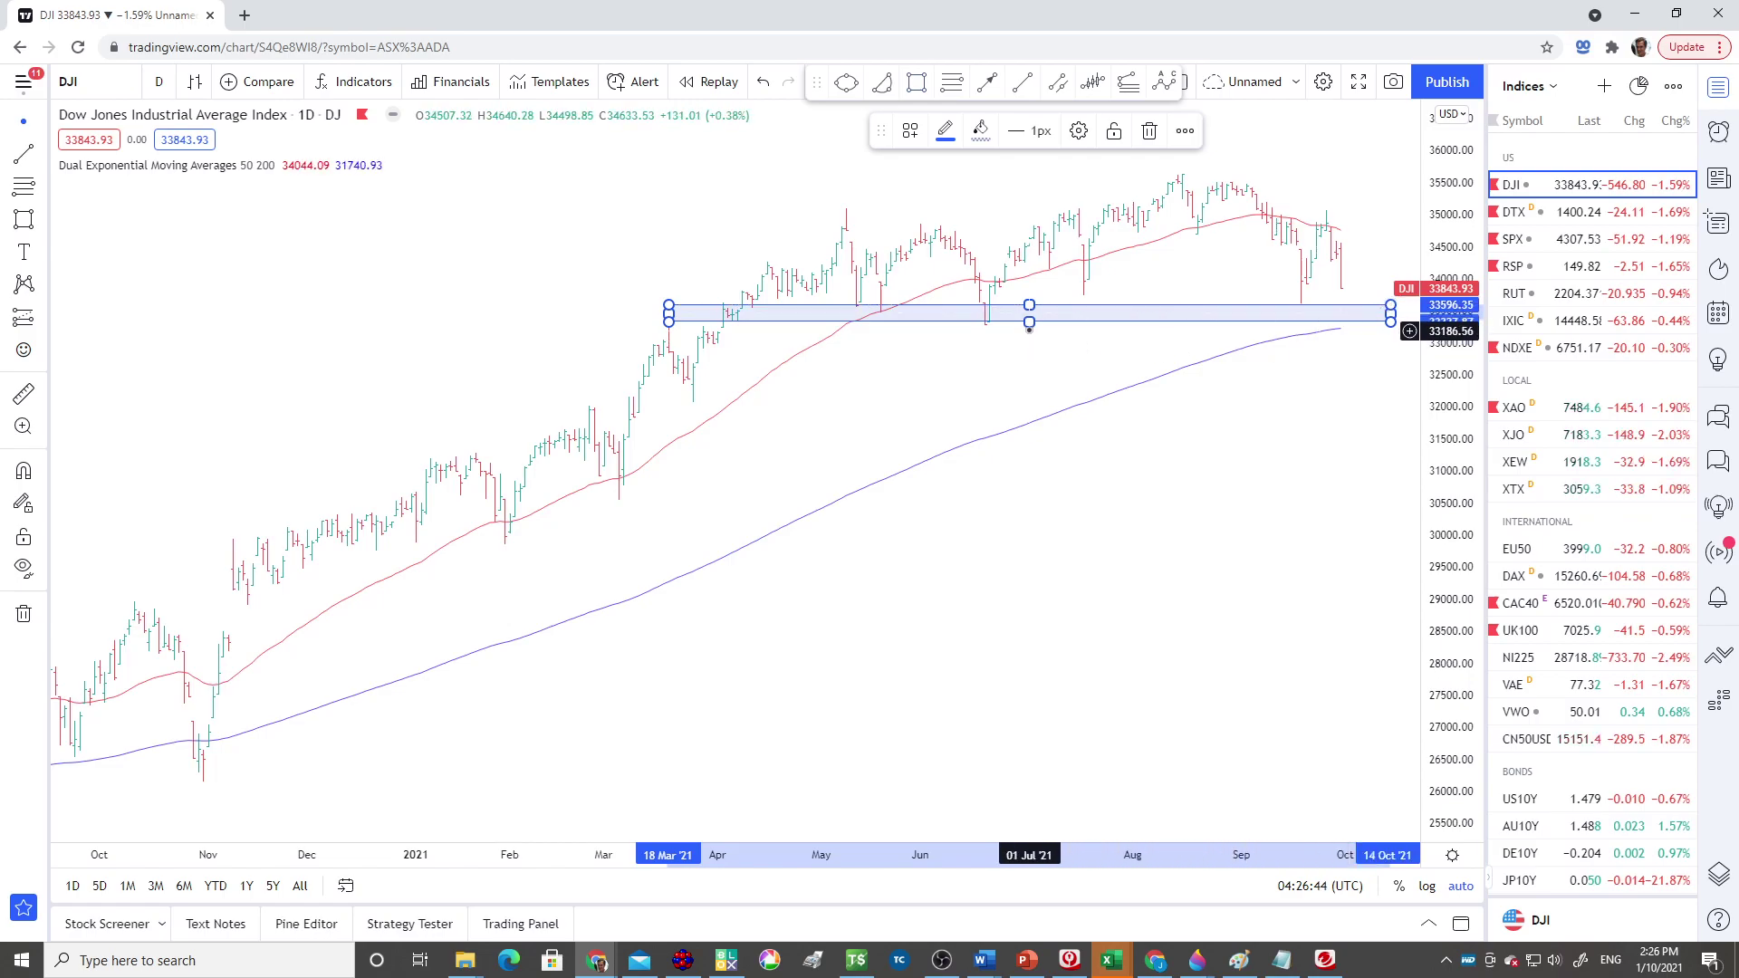
pyautogui.moveTo(1029, 320); pyautogui.dragTo(1029, 326)
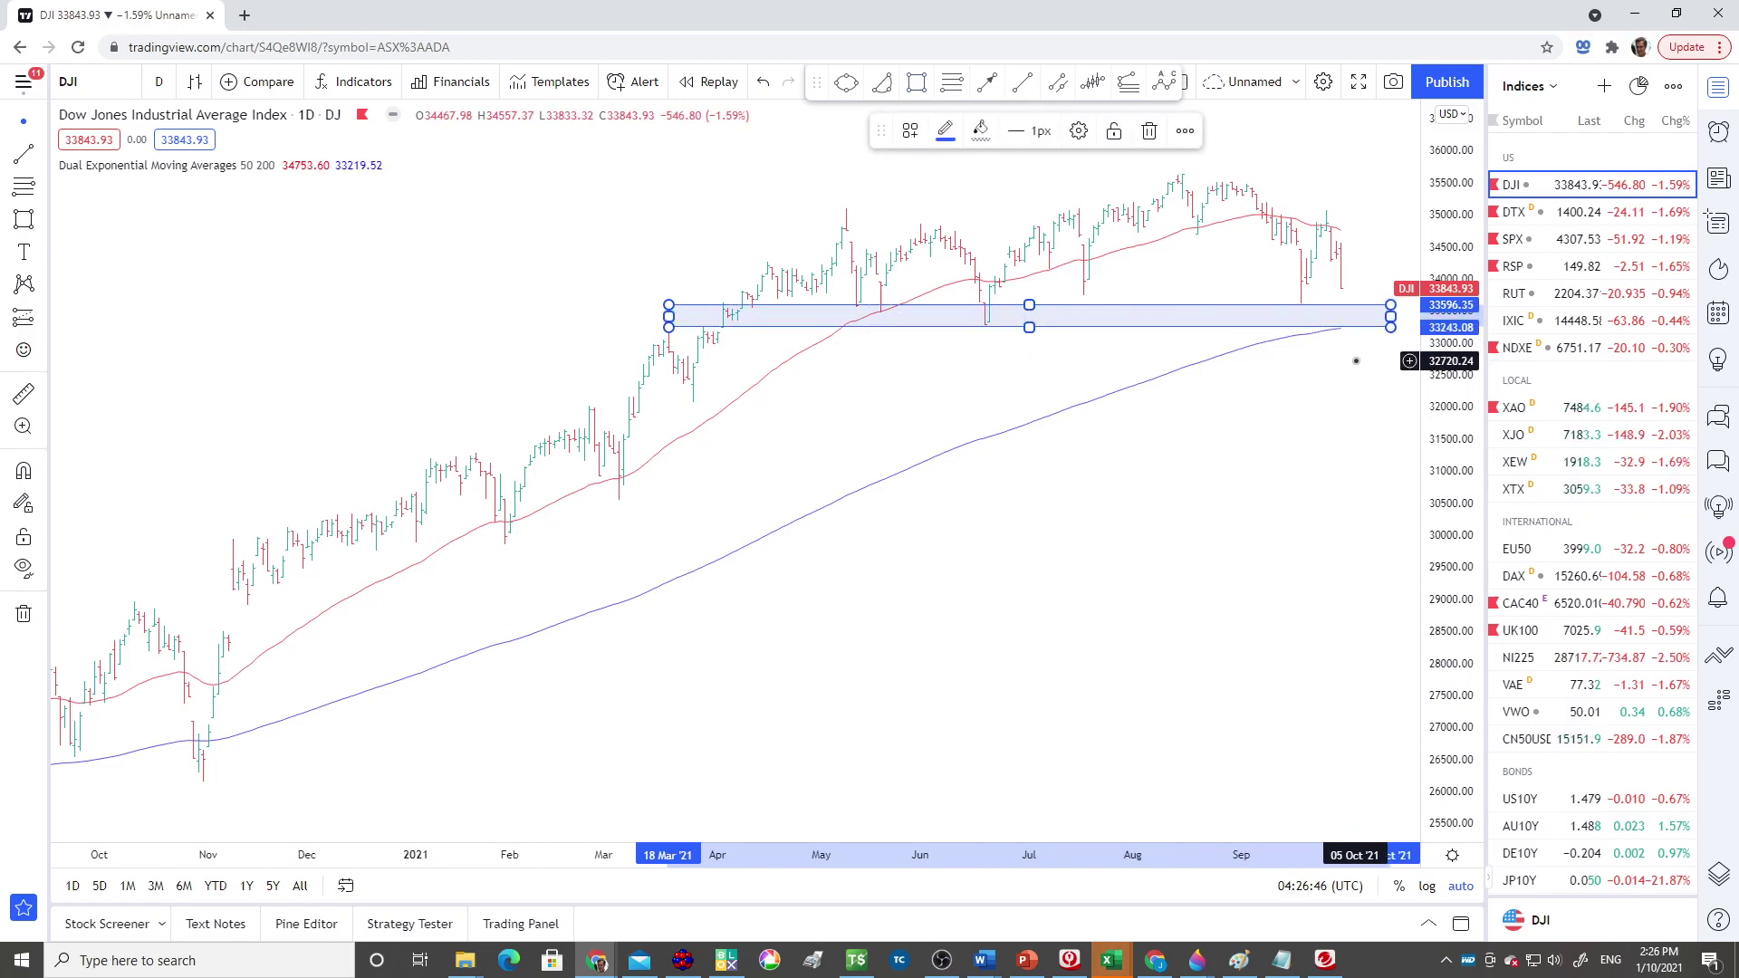
pyautogui.click(1322, 393)
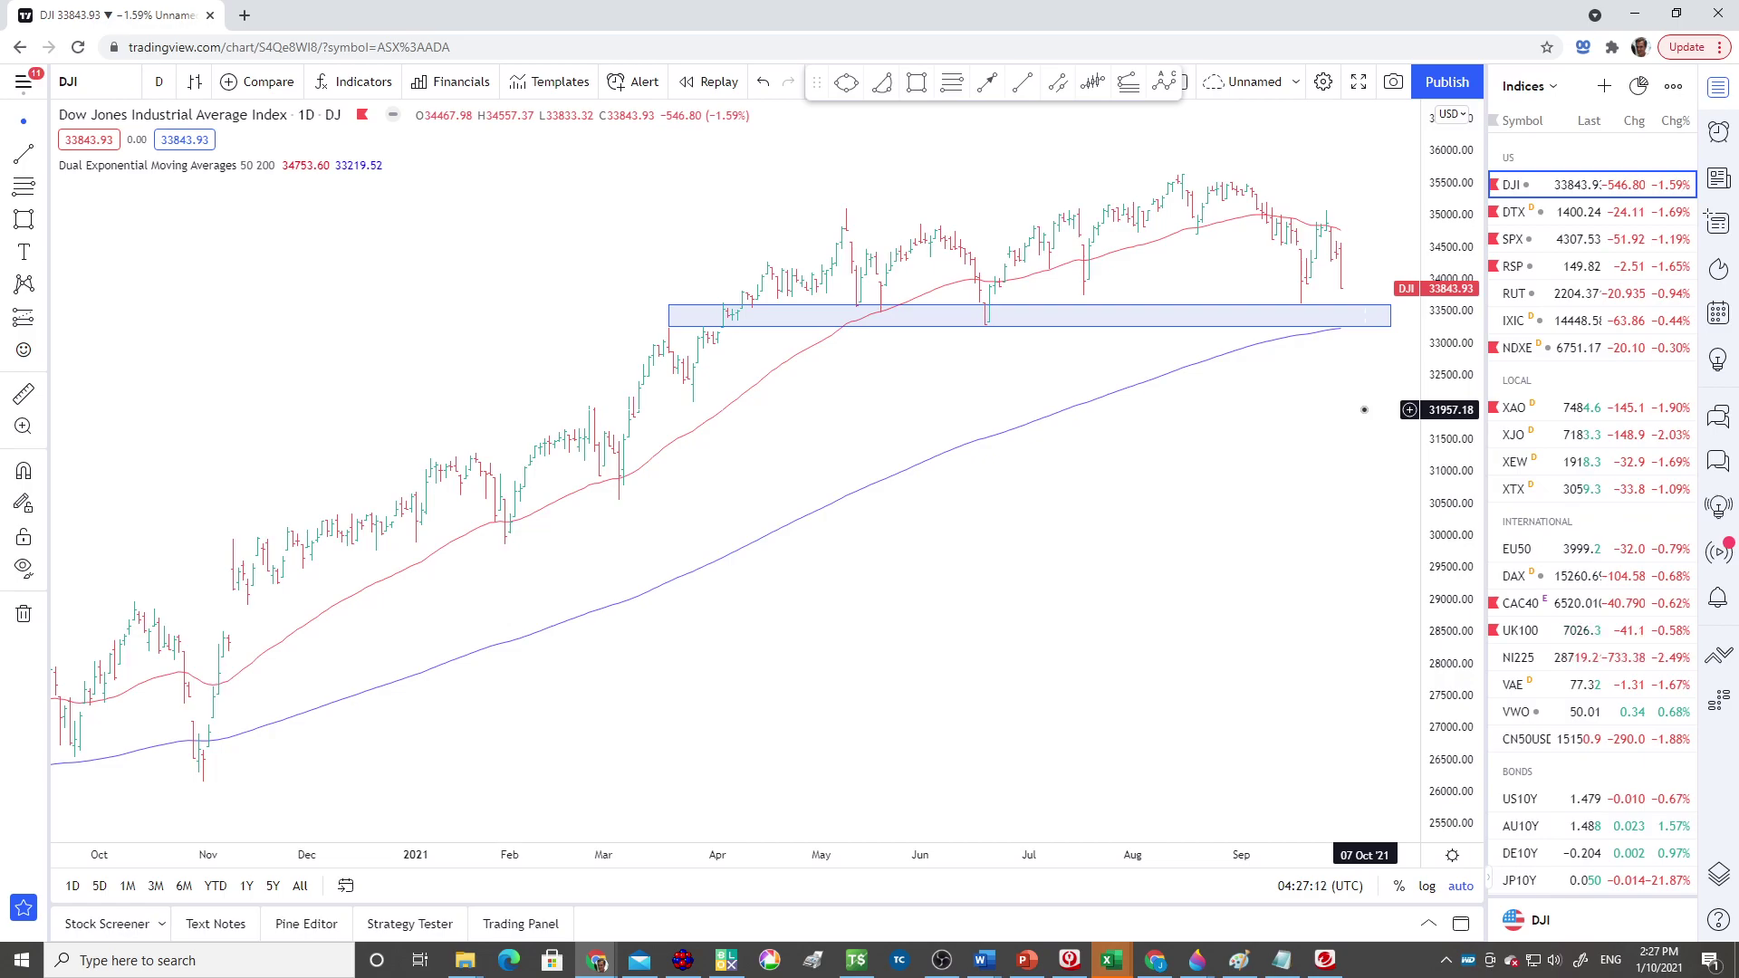
# - Open the RUT chart and draw a rectangle around the trading range from 17 Feb '21 to 07 Oct '21, about 2089 to 2362
pyautogui.click(1510, 298)
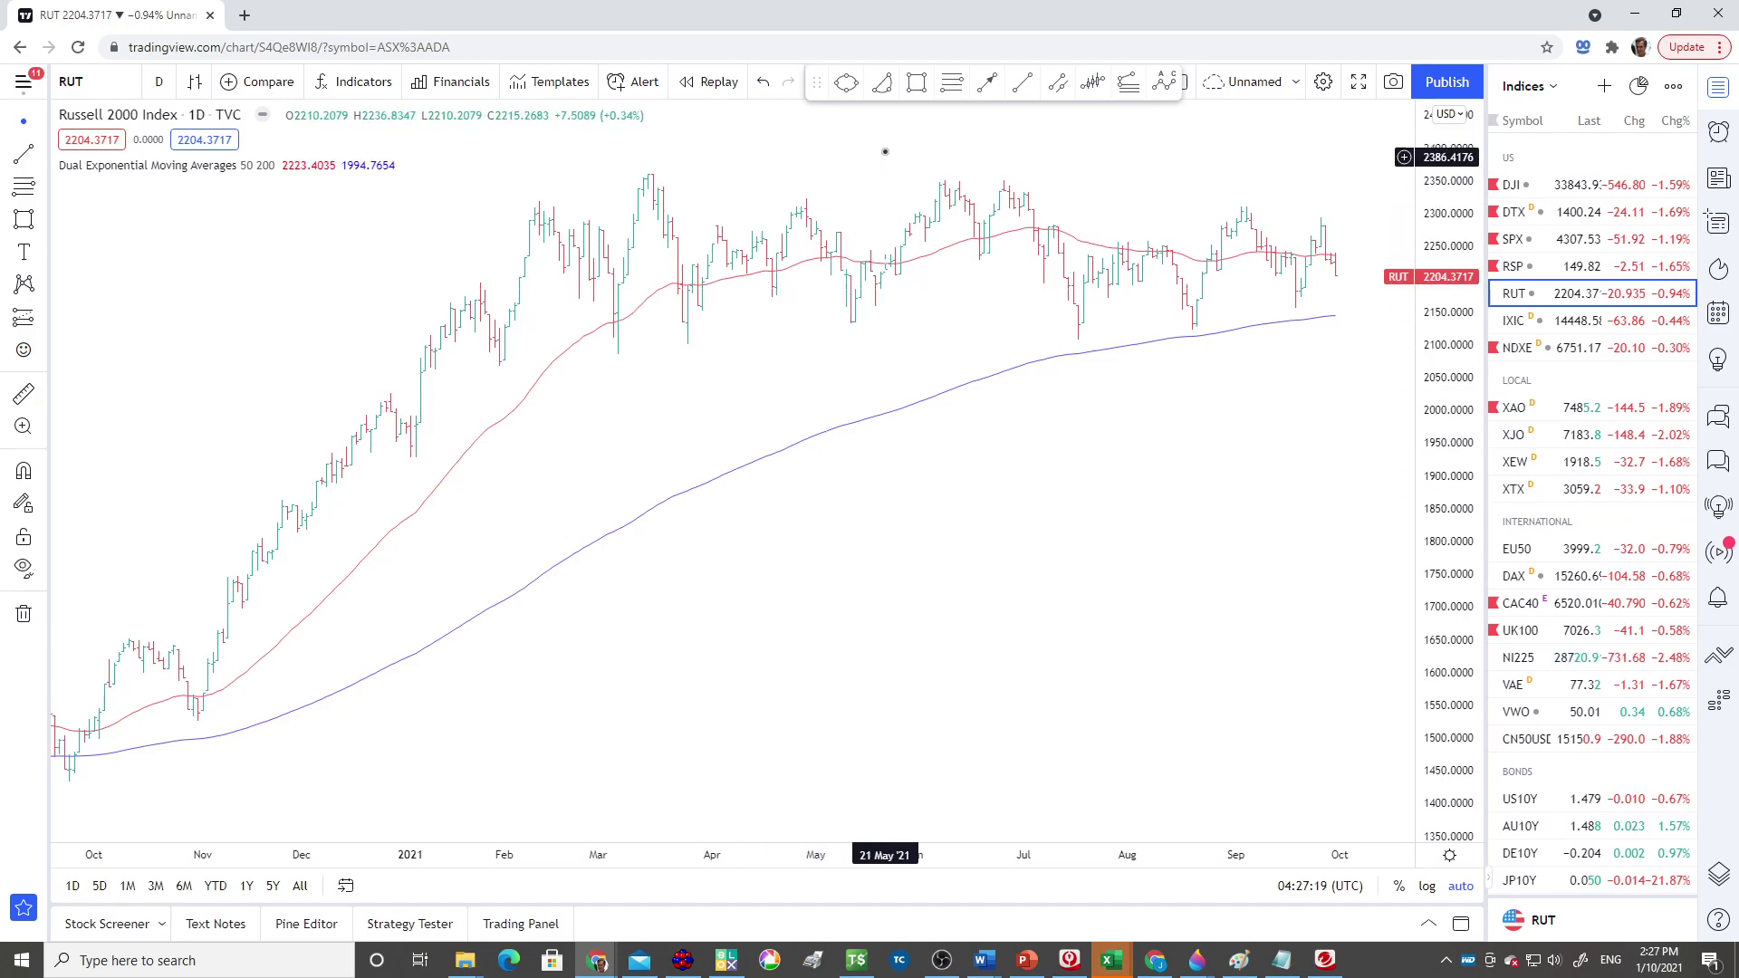
pyautogui.click(916, 81)
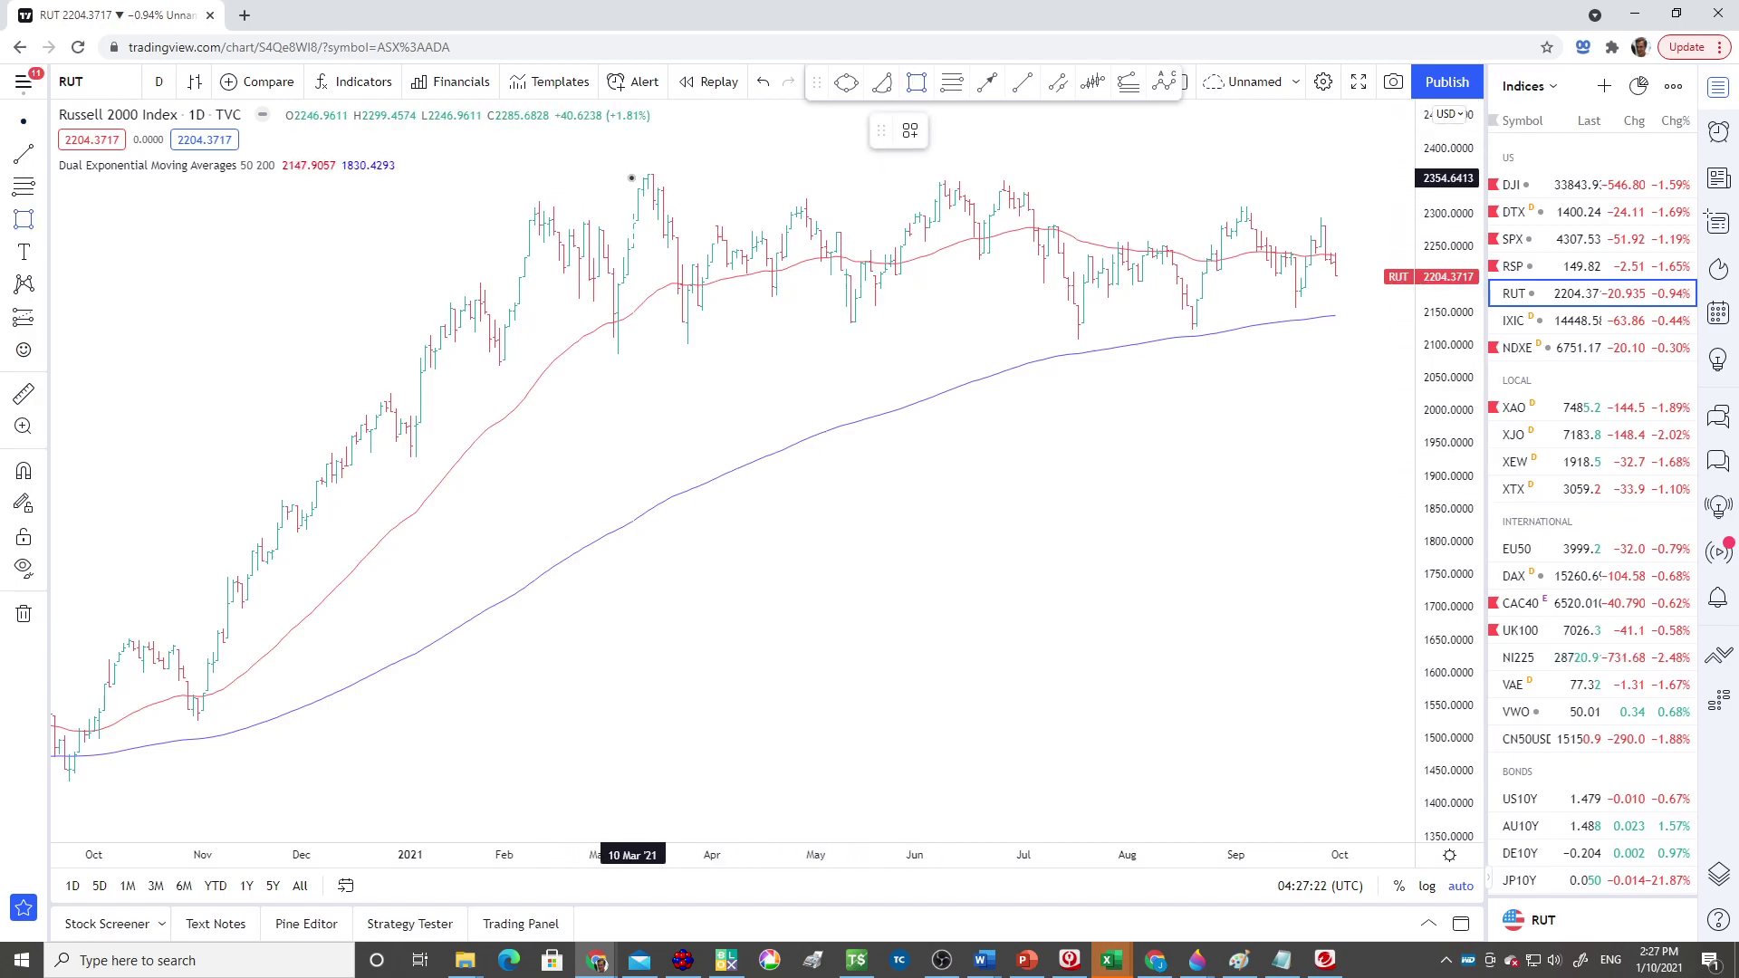
pyautogui.moveTo(559, 173)
pyautogui.mouseDown()
pyautogui.moveTo(732, 312)
pyautogui.moveTo(1223, 367)
pyautogui.moveTo(1359, 352)
pyautogui.mouseUp()
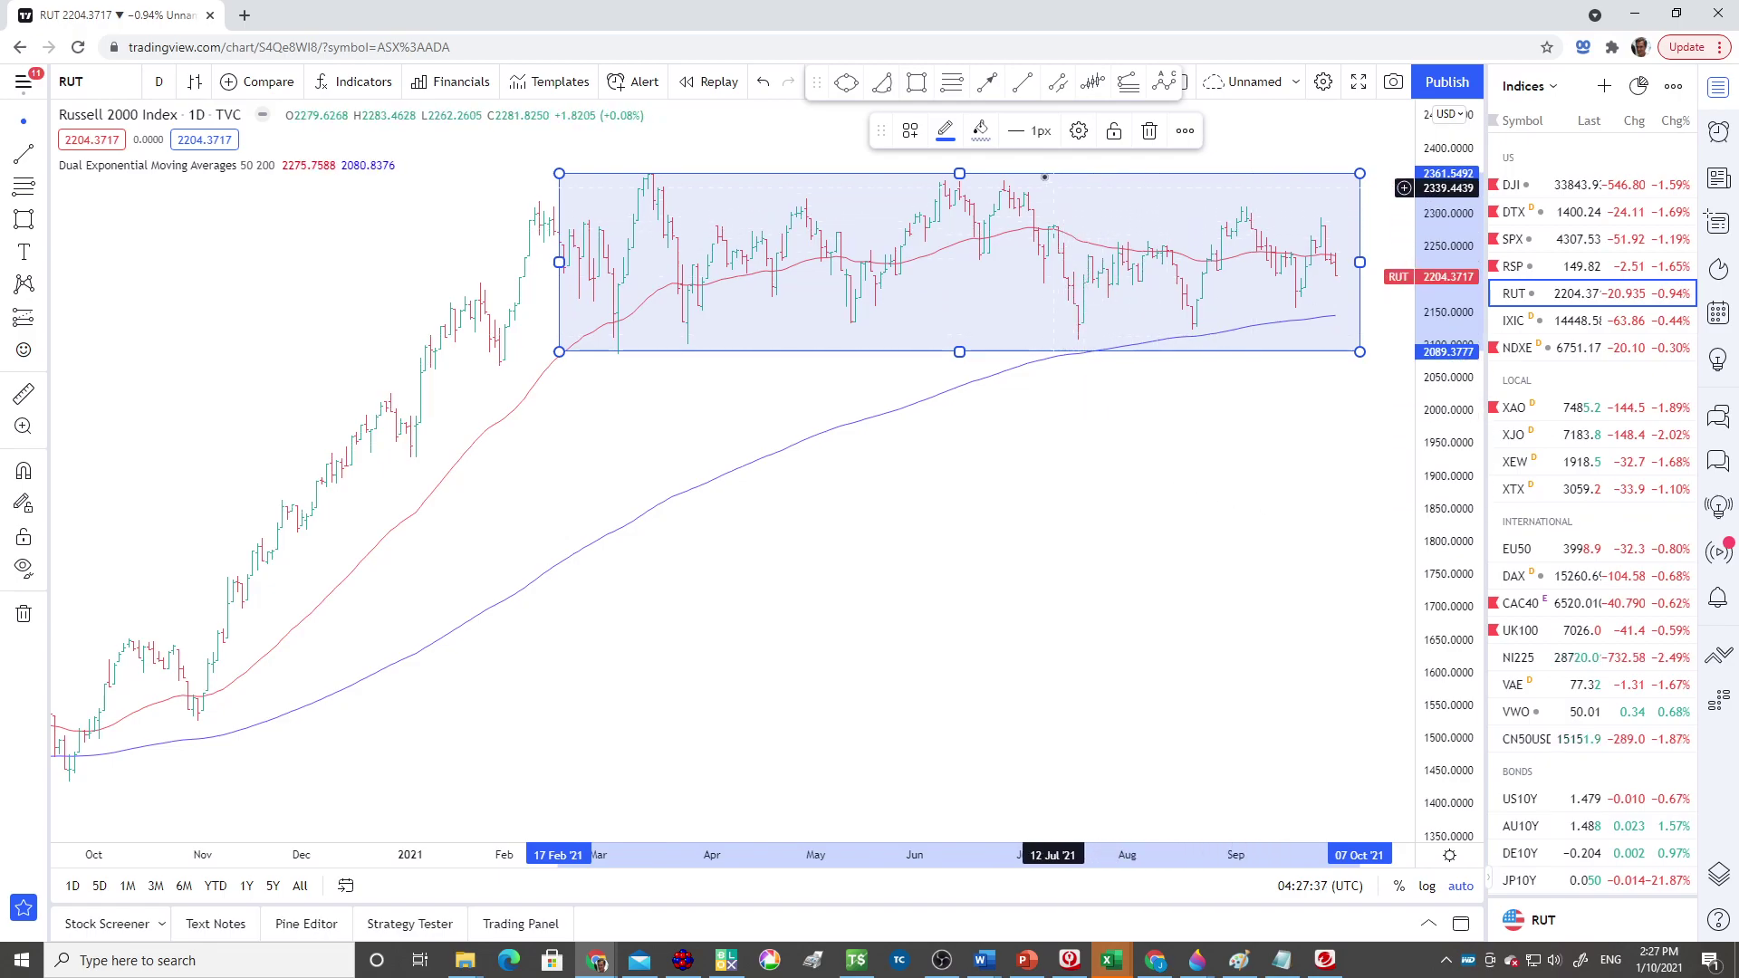
# - Draw a descending trend line over the RUT highs from 2350.50 on 25 Jun '21 to 2285.56 on 15 Oct '21
pyautogui.click(1021, 158)
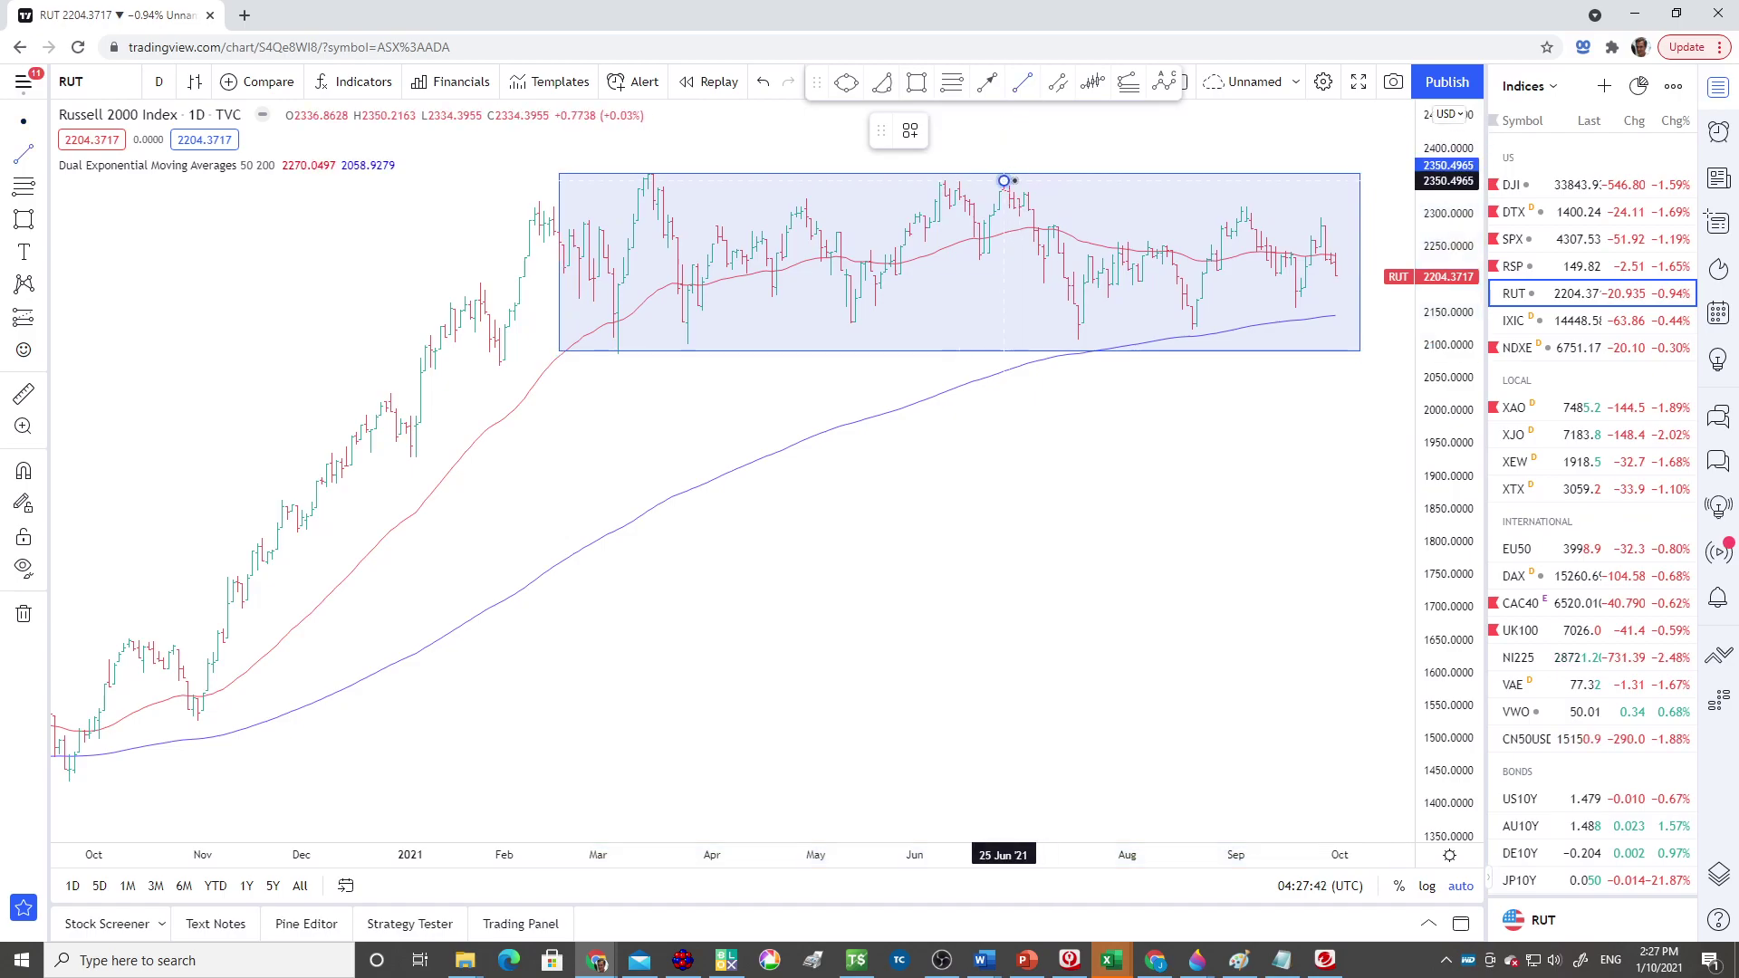
pyautogui.click(1004, 181)
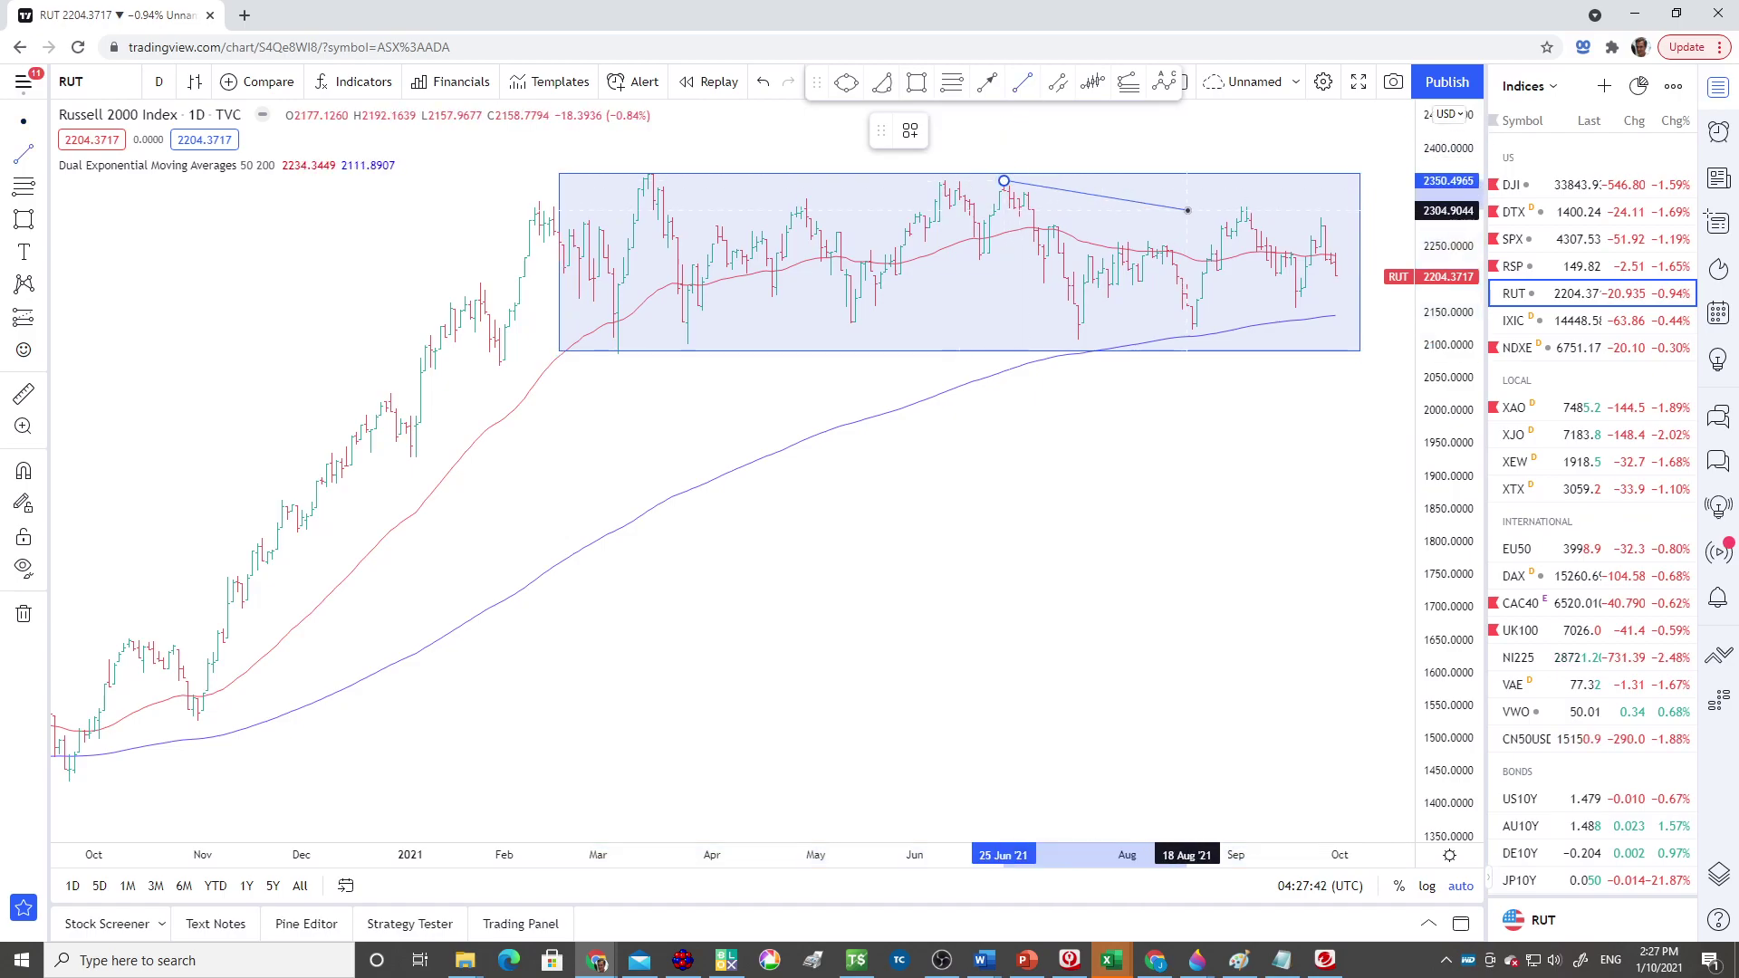
pyautogui.click(1388, 222)
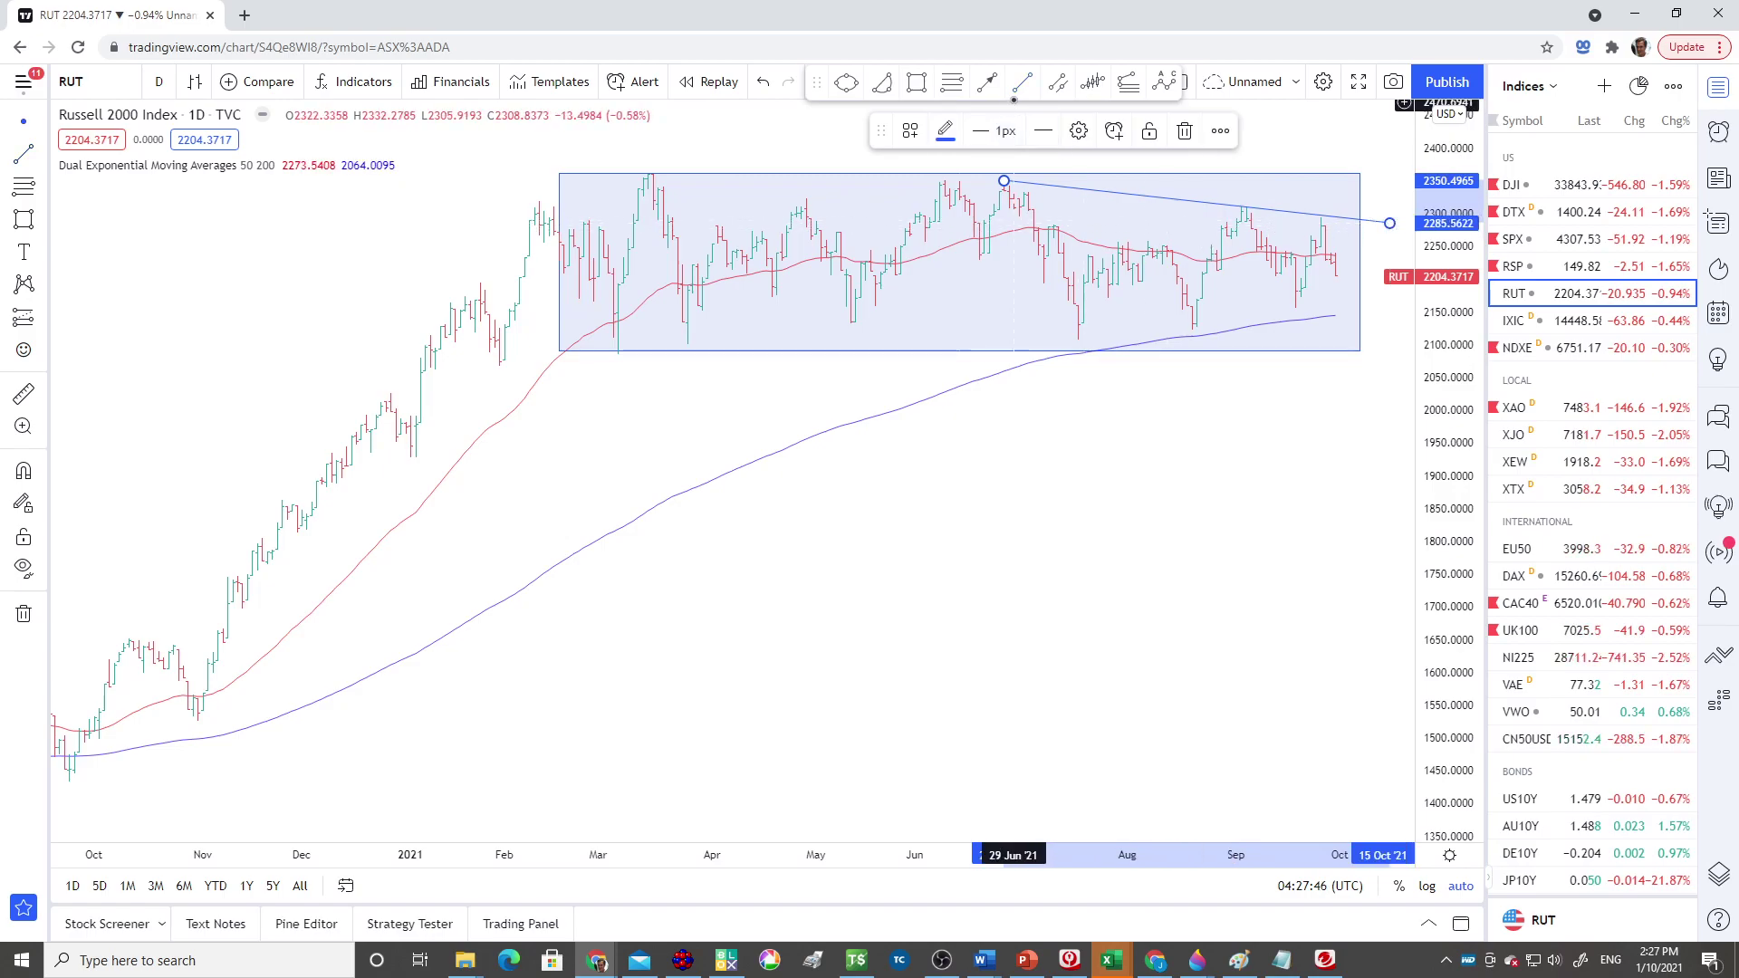
# - Draw a rising trend line under the July and August RUT lows into mid-October, and delete the trading-range rectangle
pyautogui.click(1078, 339)
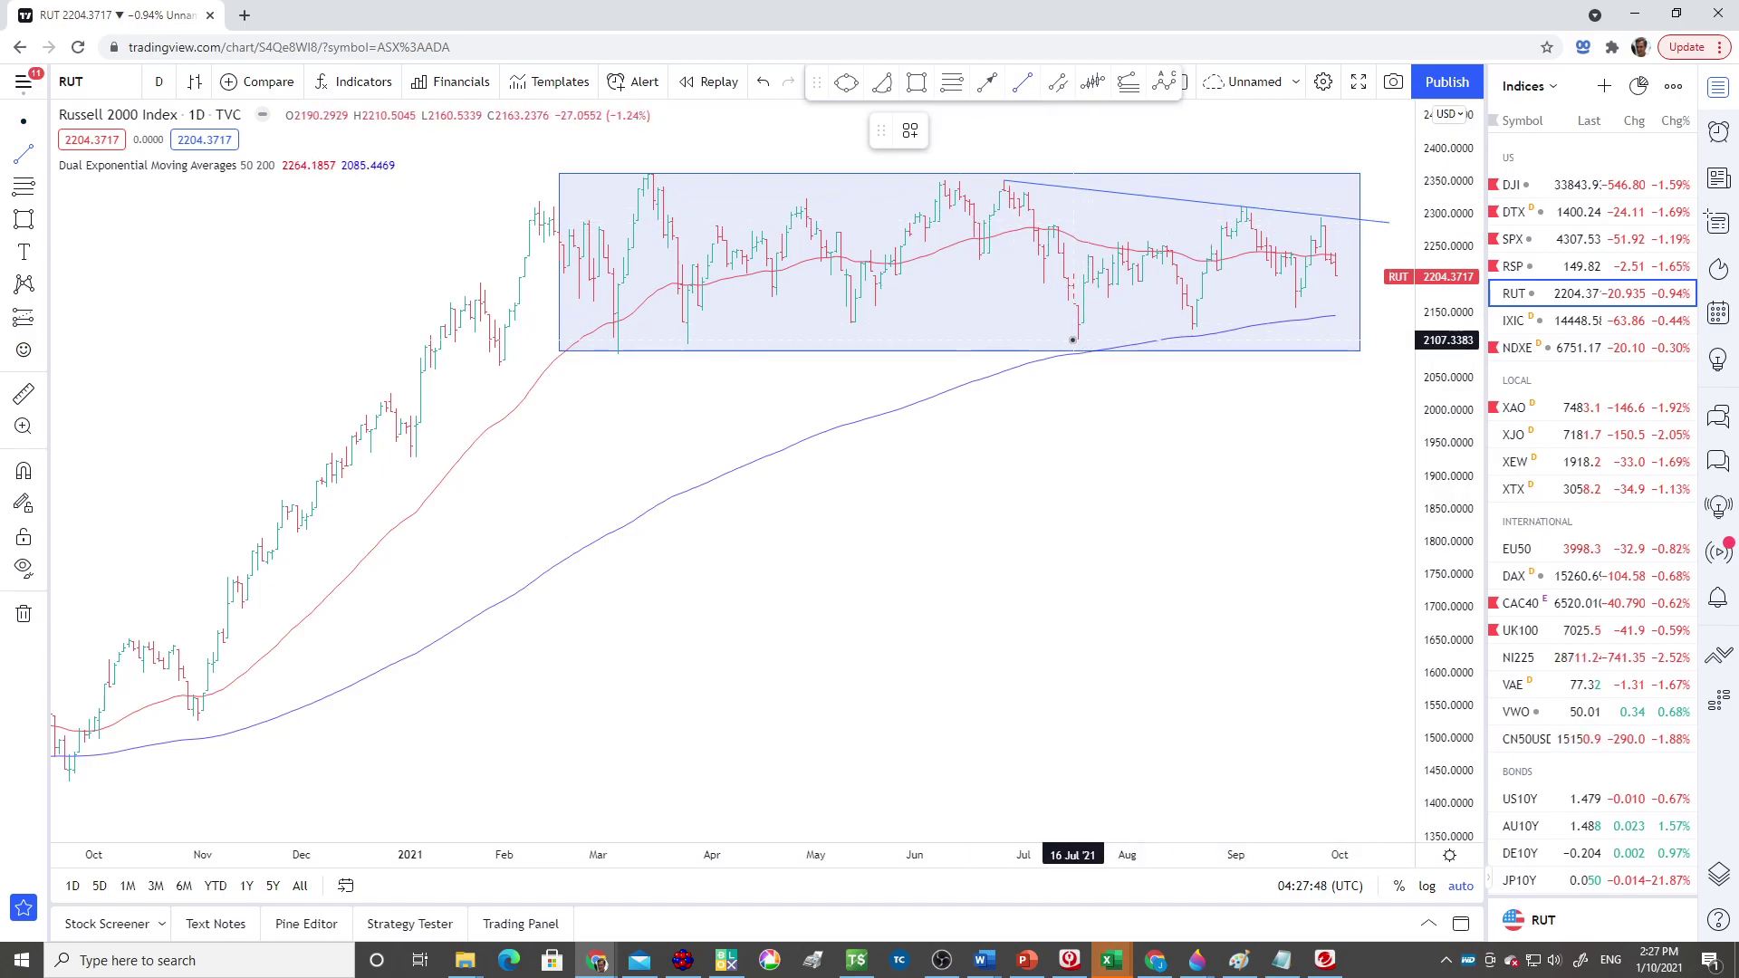
pyautogui.click(1075, 339)
pyautogui.click(1403, 315)
pyautogui.click(1335, 353)
pyautogui.press('Delete')
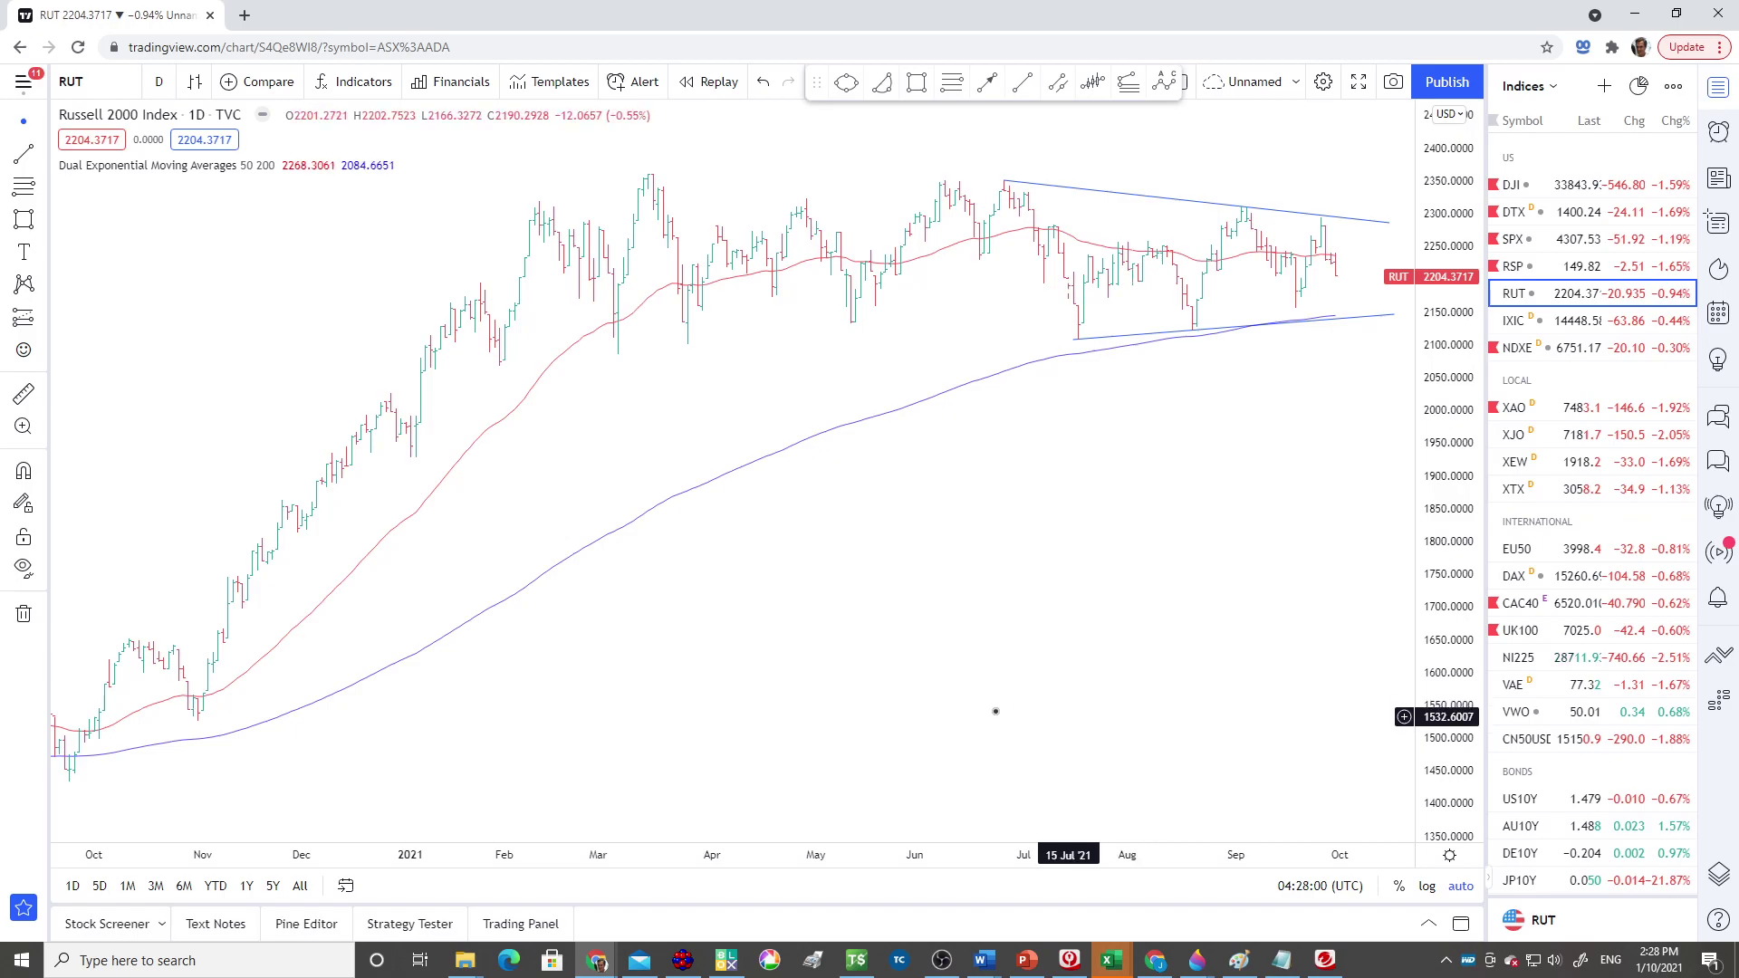
# - Draw an arrow projecting an upward breakout from the latest RUT price to about 2530 in early November, and delete it
pyautogui.moveTo(1289, 508); pyautogui.dragTo(1001, 567)
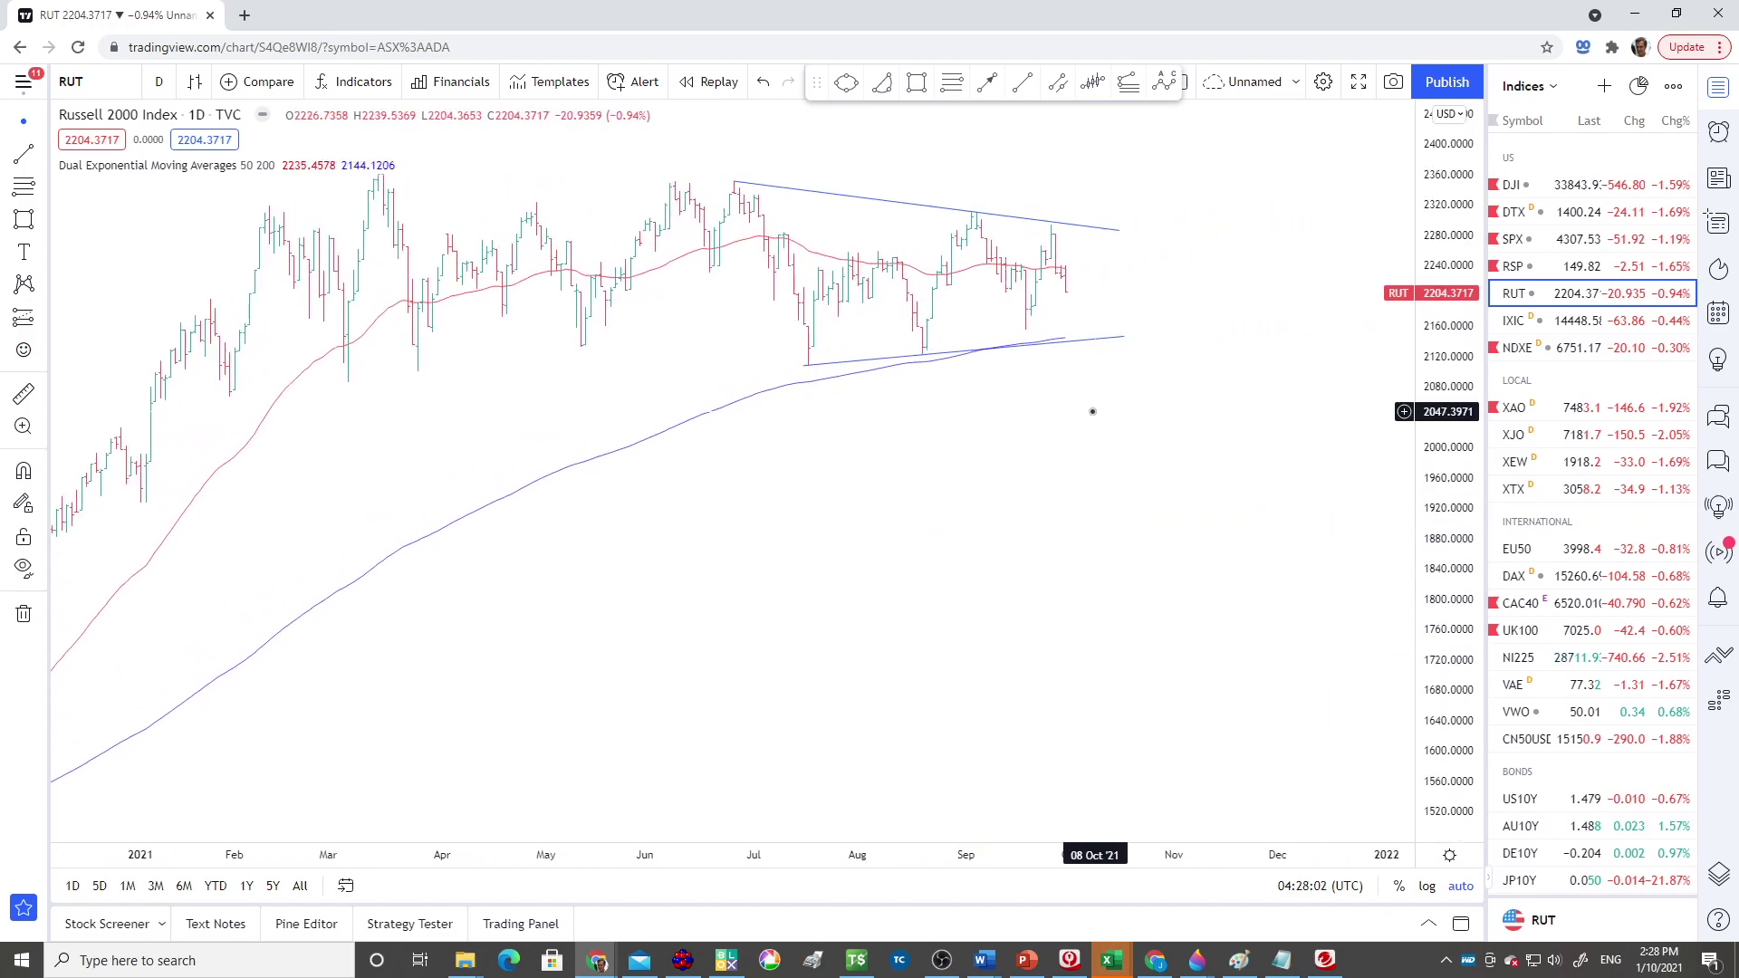
pyautogui.moveTo(1455, 205); pyautogui.dragTo(1053, 99)
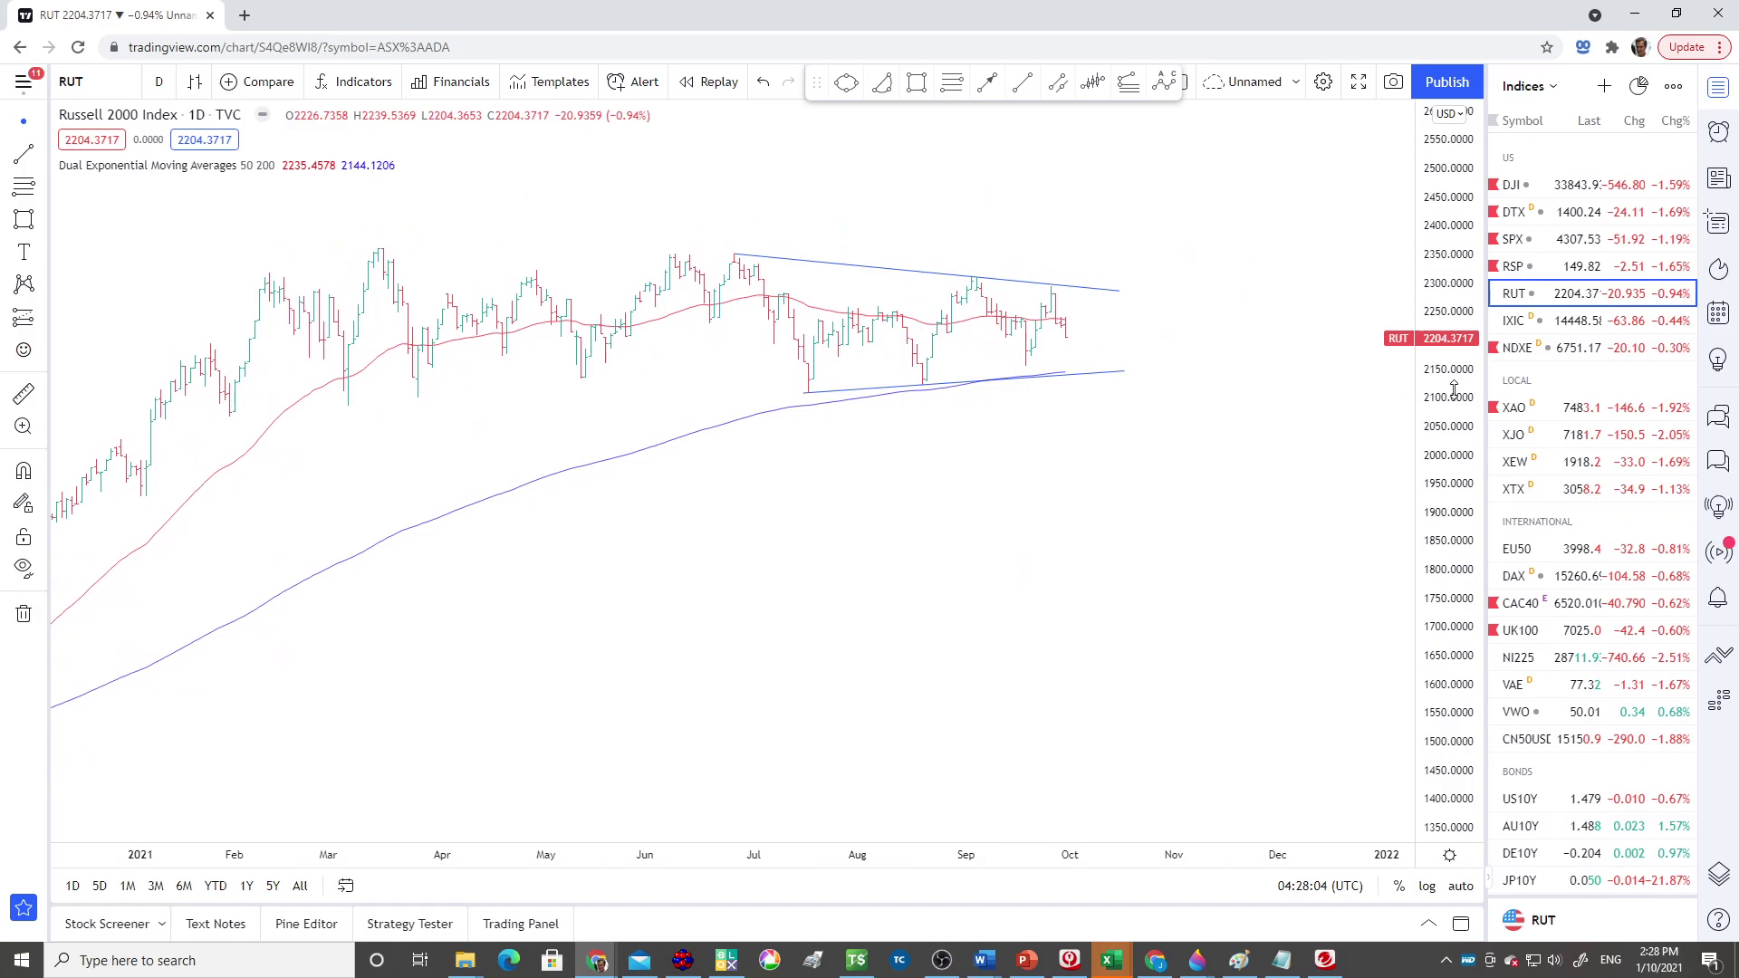
pyautogui.click(989, 81)
pyautogui.moveTo(1080, 328); pyautogui.dragTo(1189, 149)
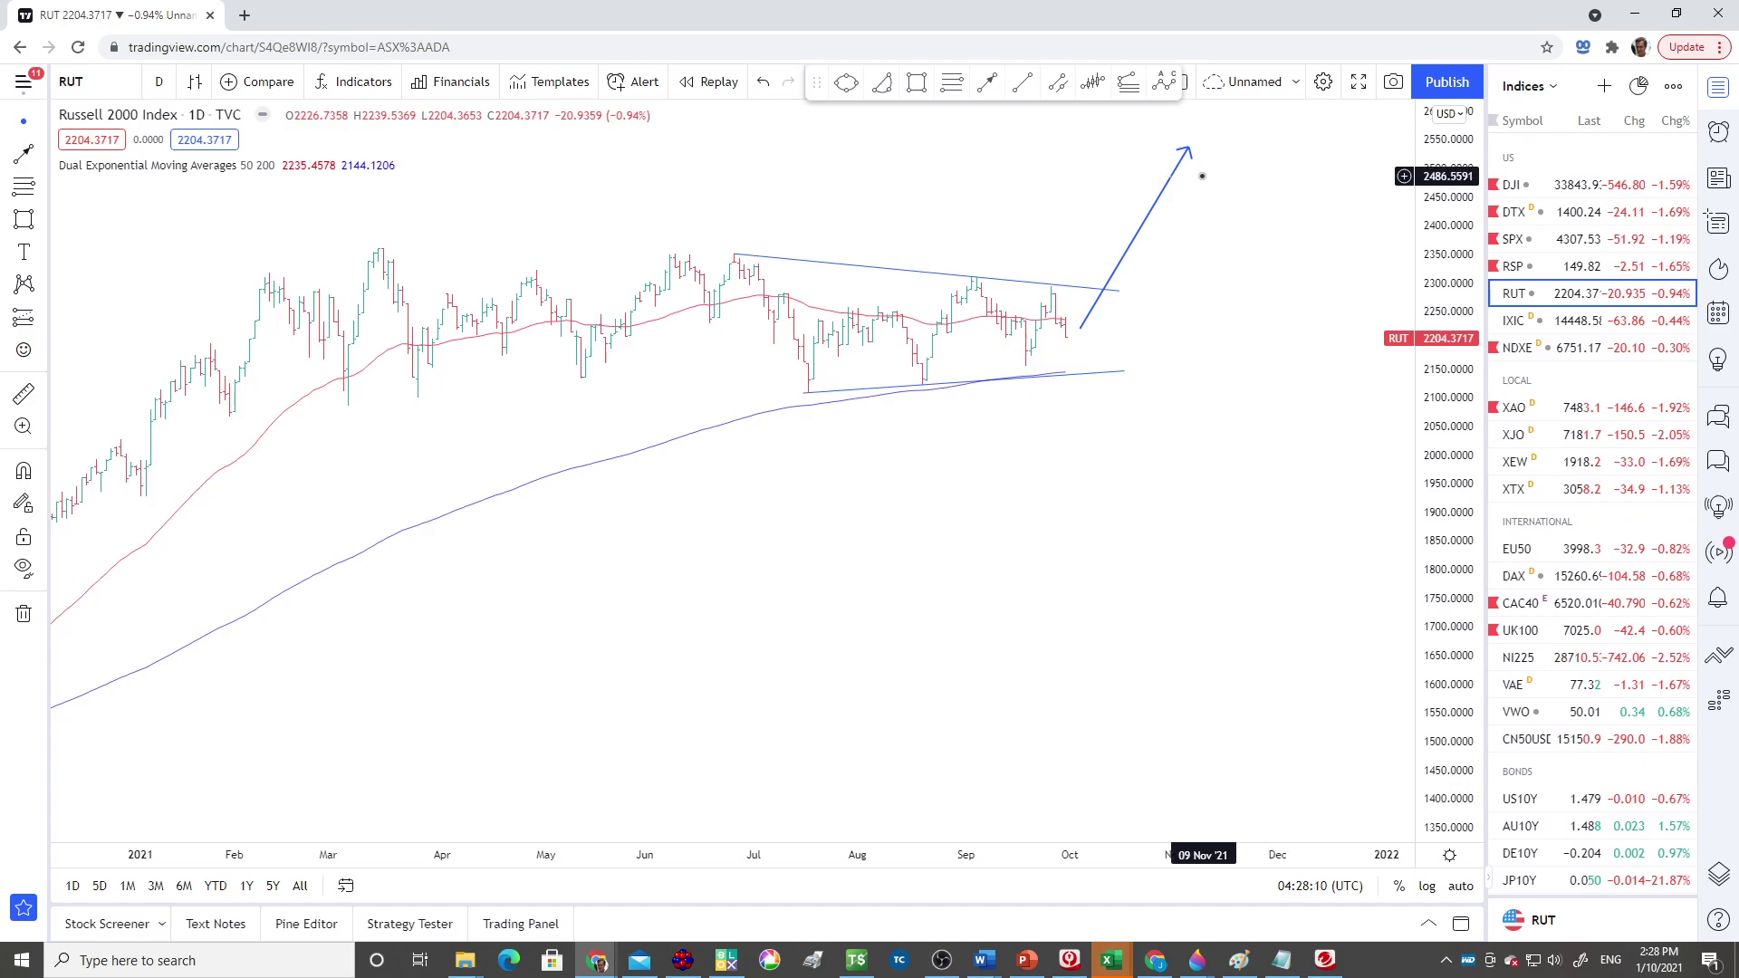
pyautogui.press('Delete')
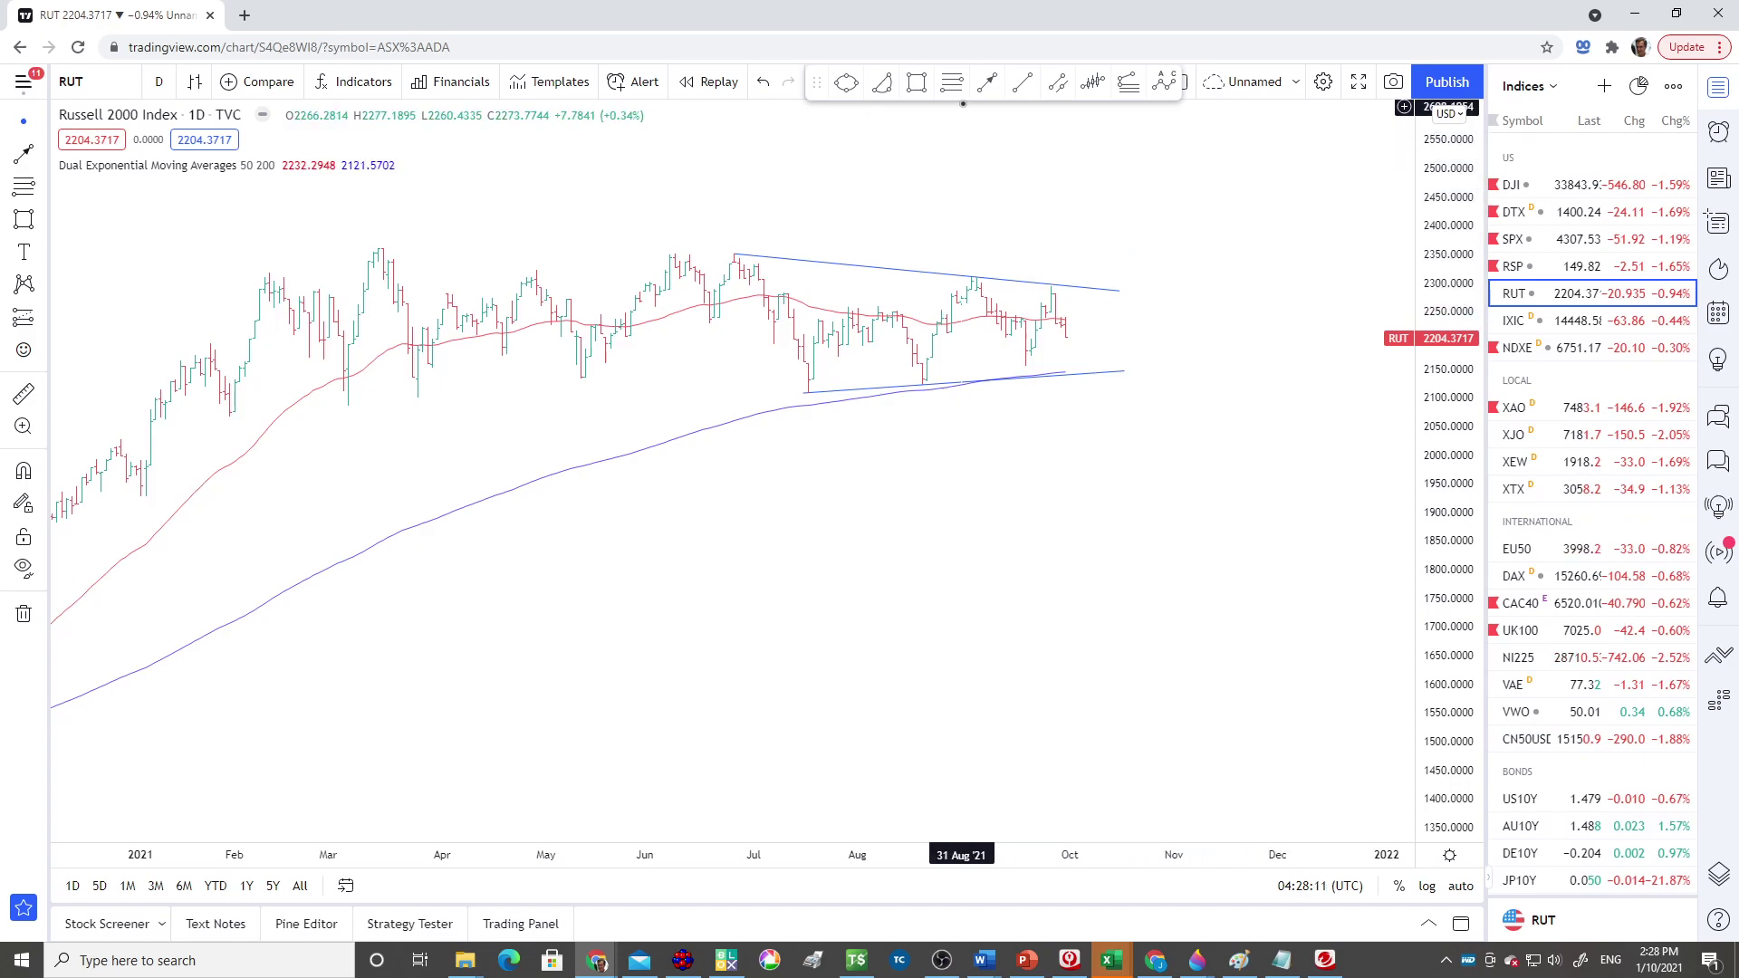
# - Draw an arrow projecting a downward breakout from the latest RUT price to about 1981 in mid-October, and delete it
pyautogui.click(988, 82)
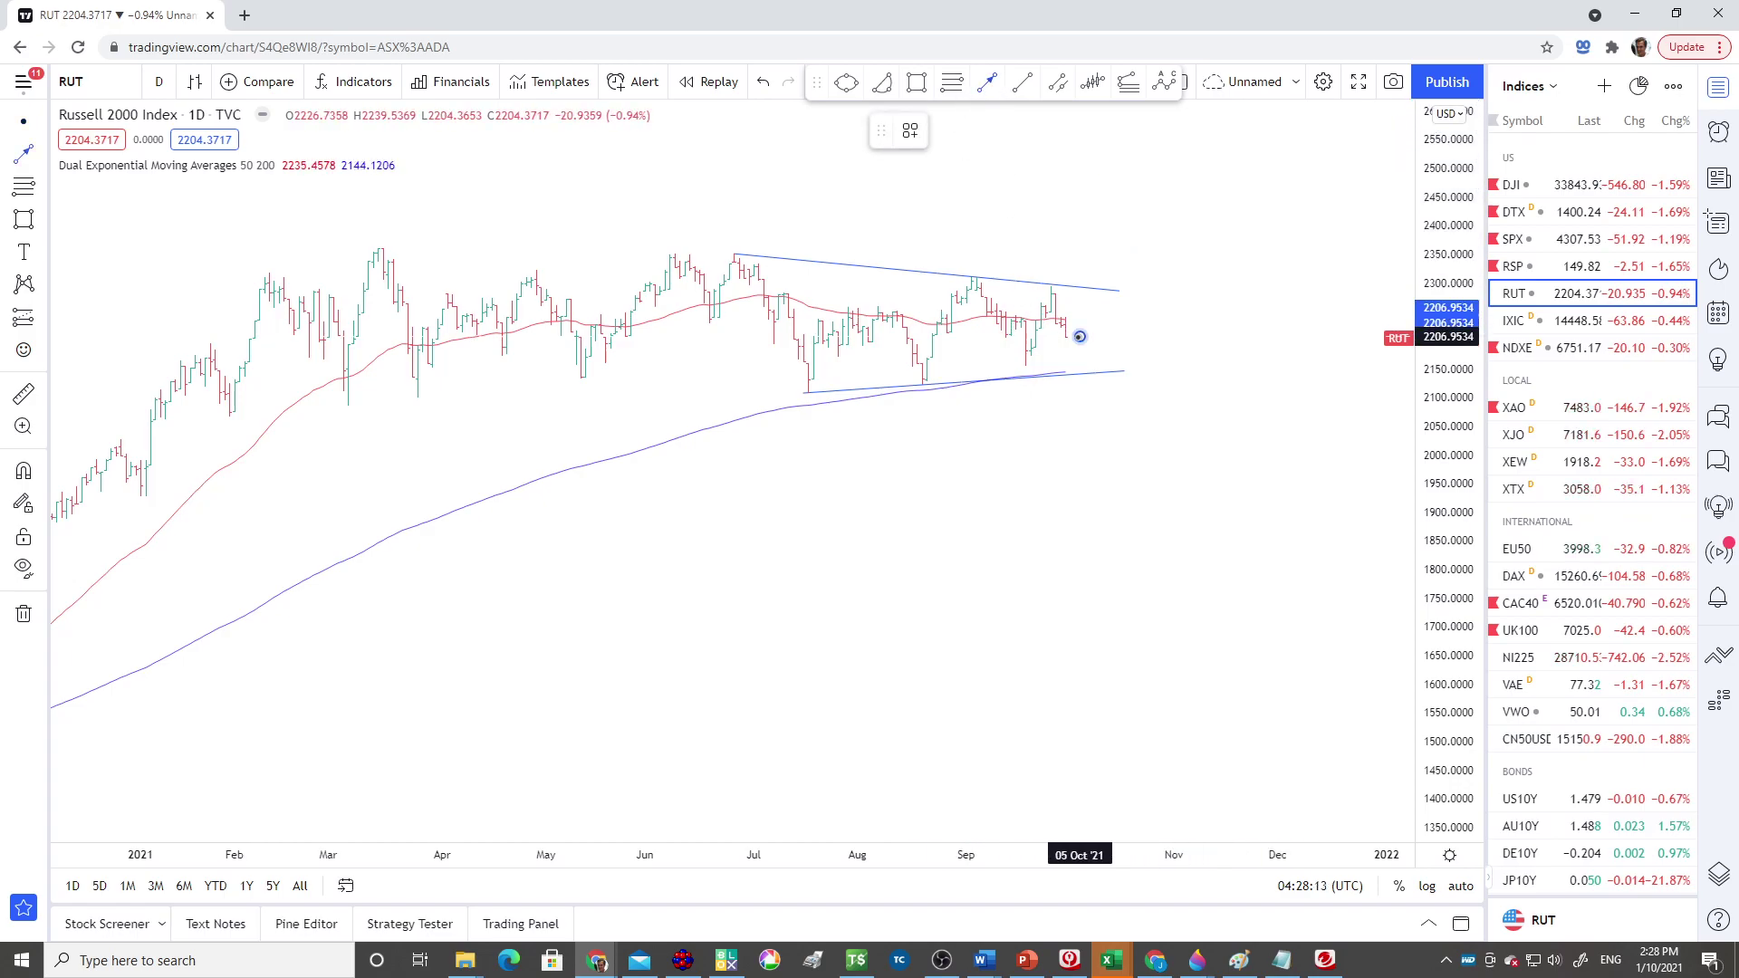
pyautogui.moveTo(1080, 337); pyautogui.dragTo(1114, 465)
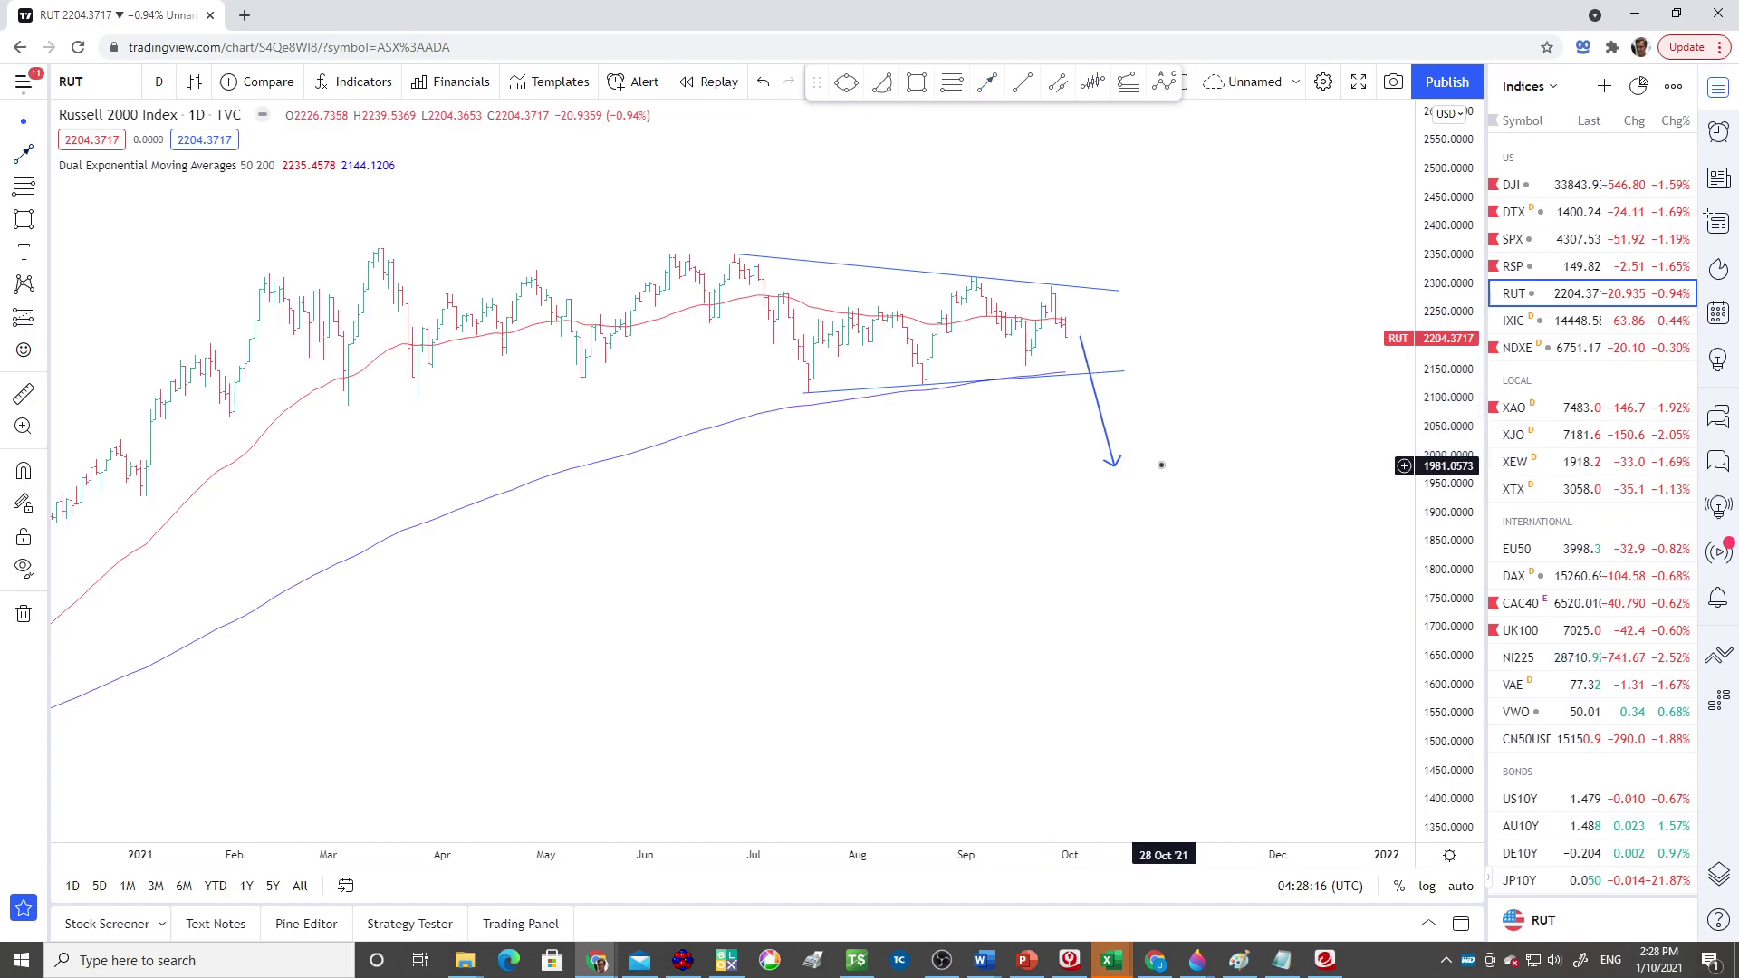
pyautogui.moveTo(692, 493); pyautogui.dragTo(1023, 545)
pyautogui.scroll(-3, 954, 522)
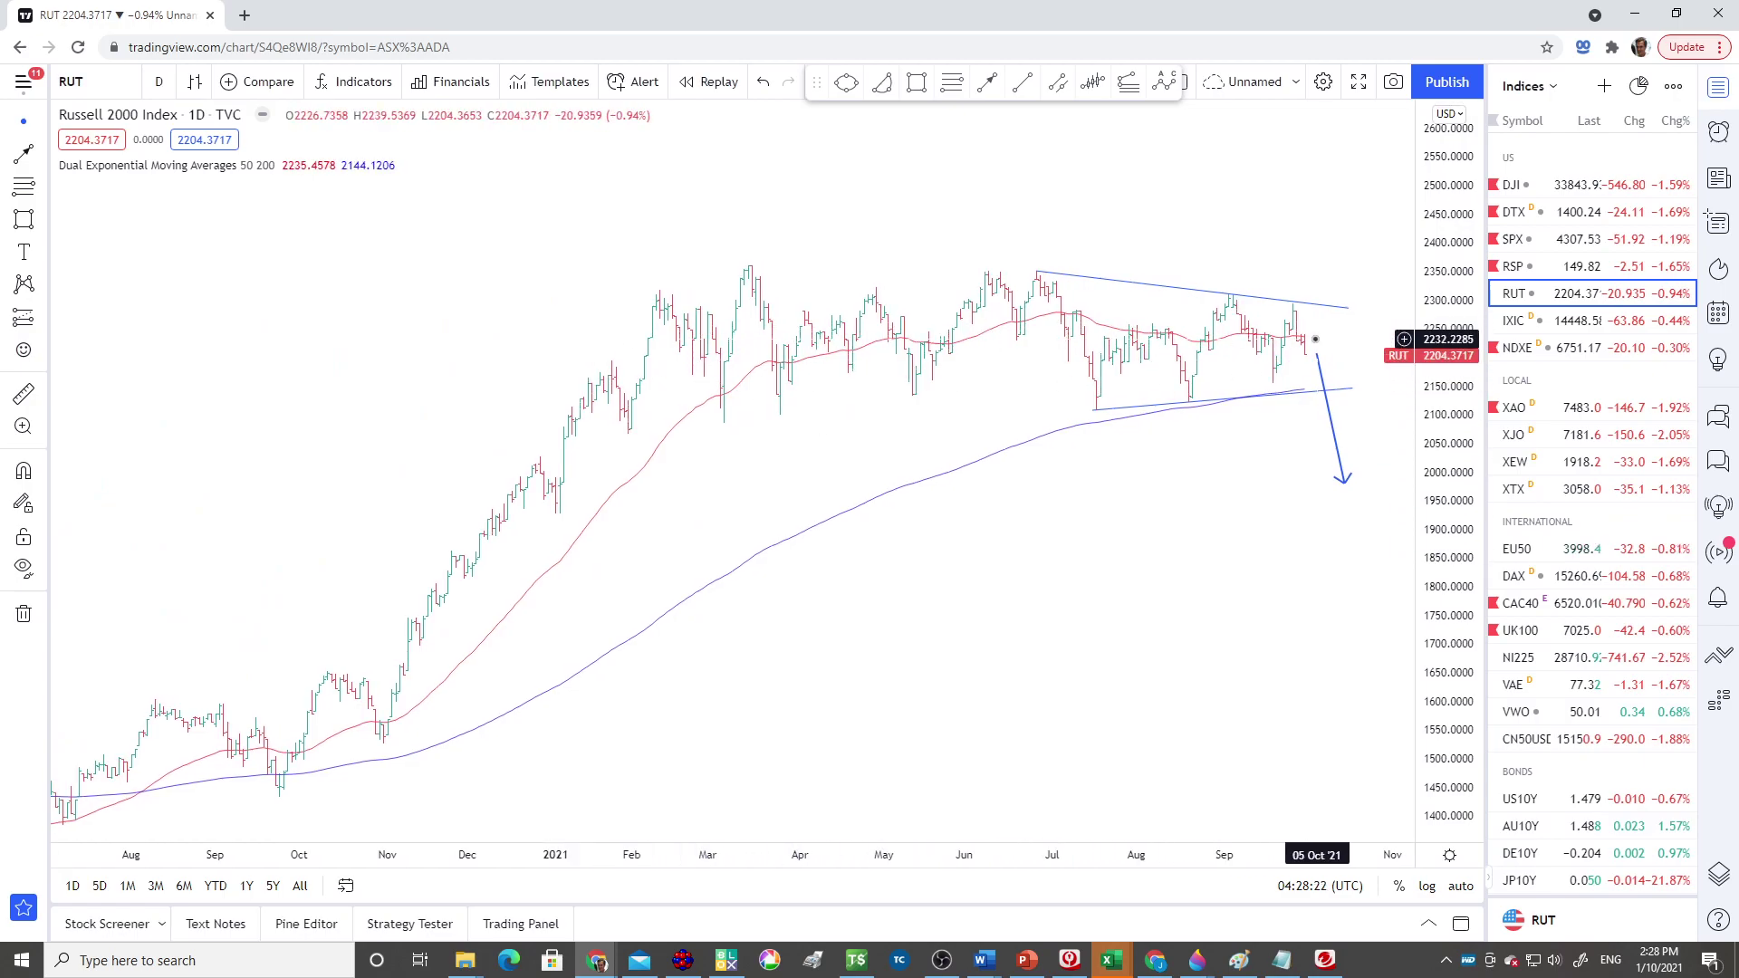
pyautogui.click(1328, 407)
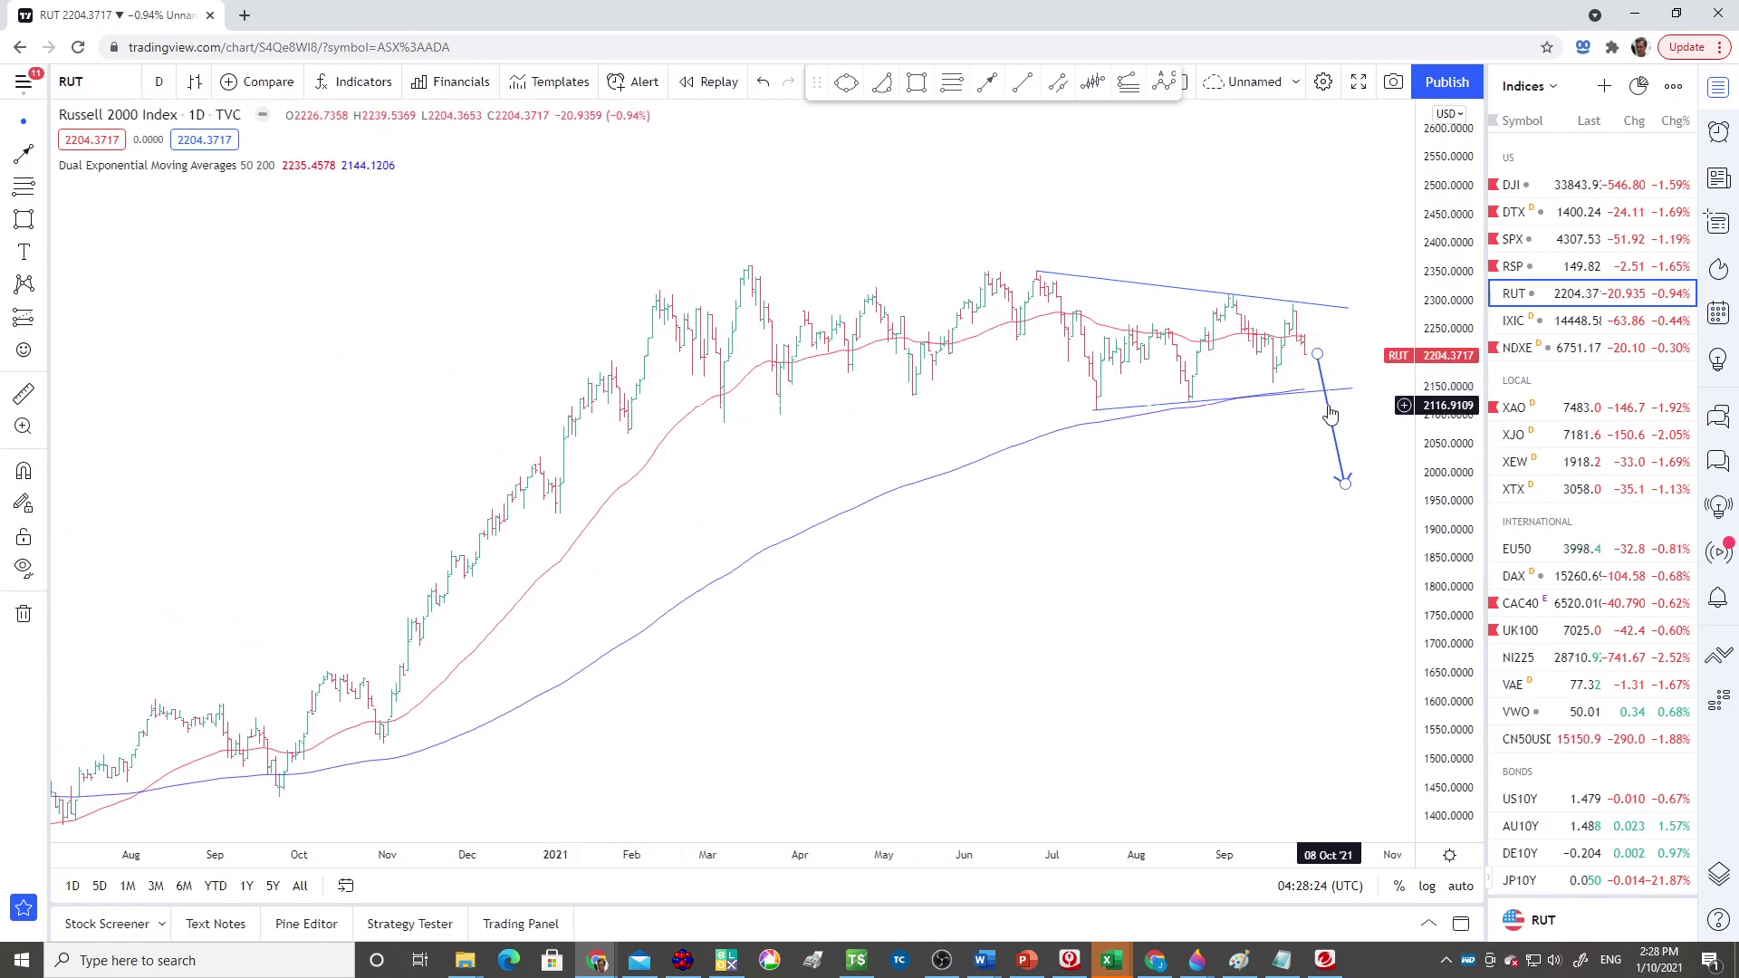
pyautogui.click(1330, 413)
pyautogui.press('Delete')
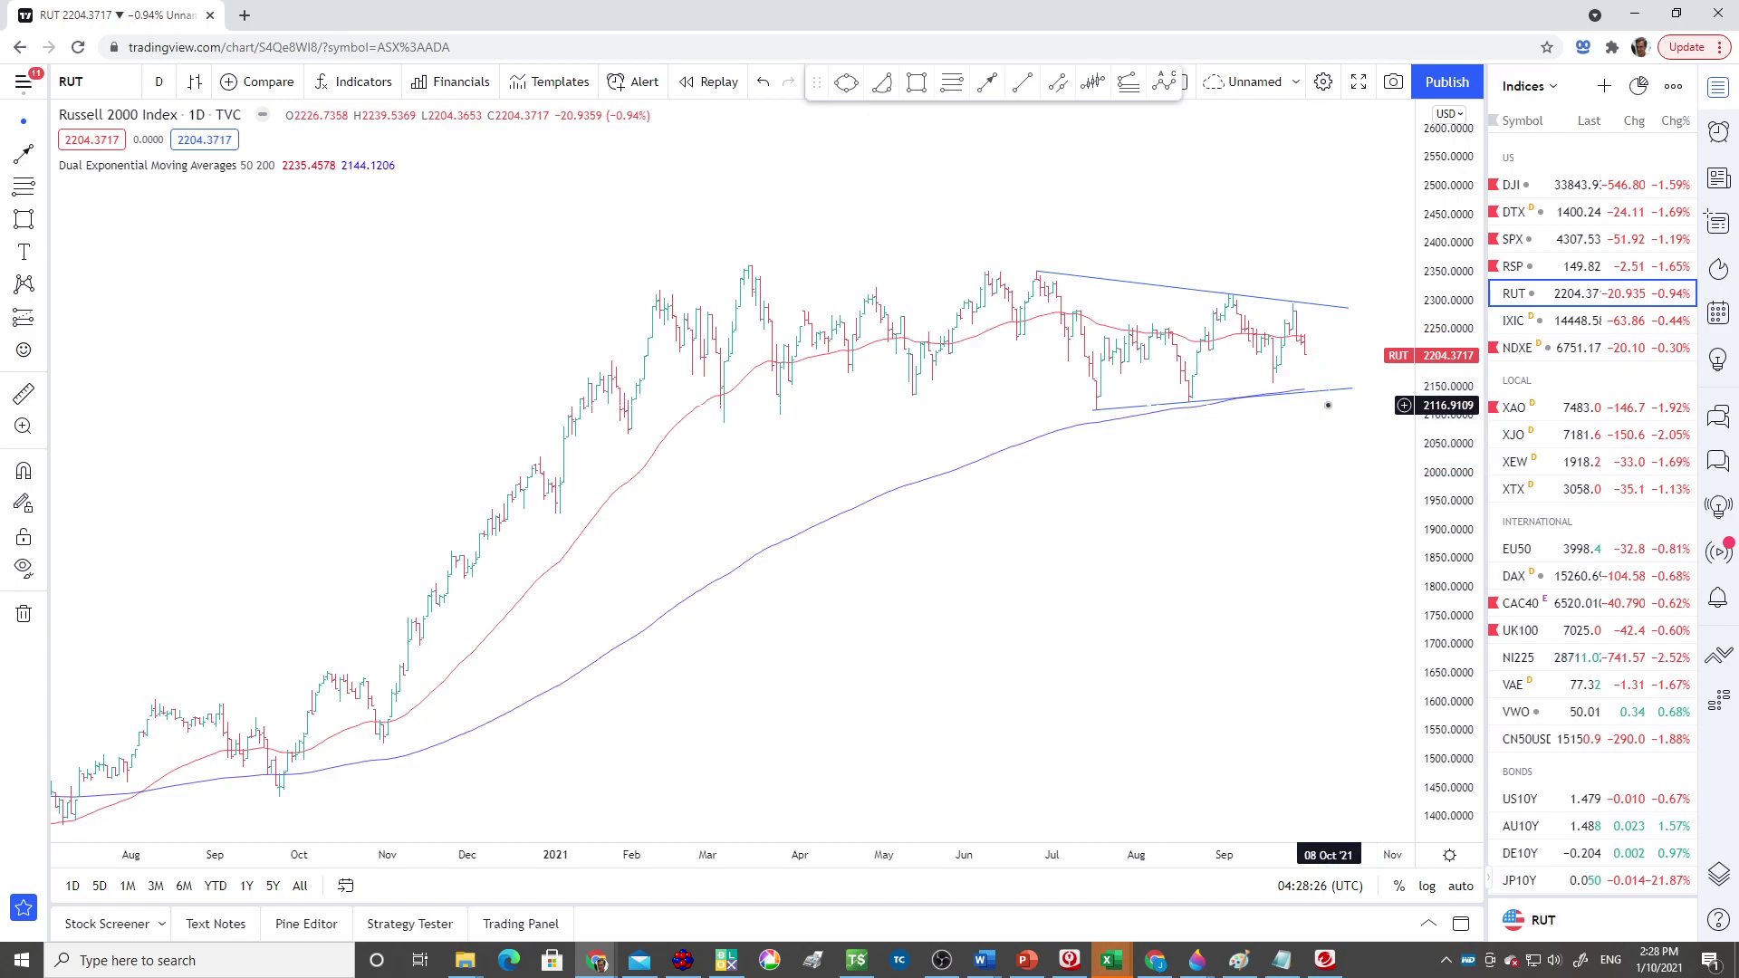
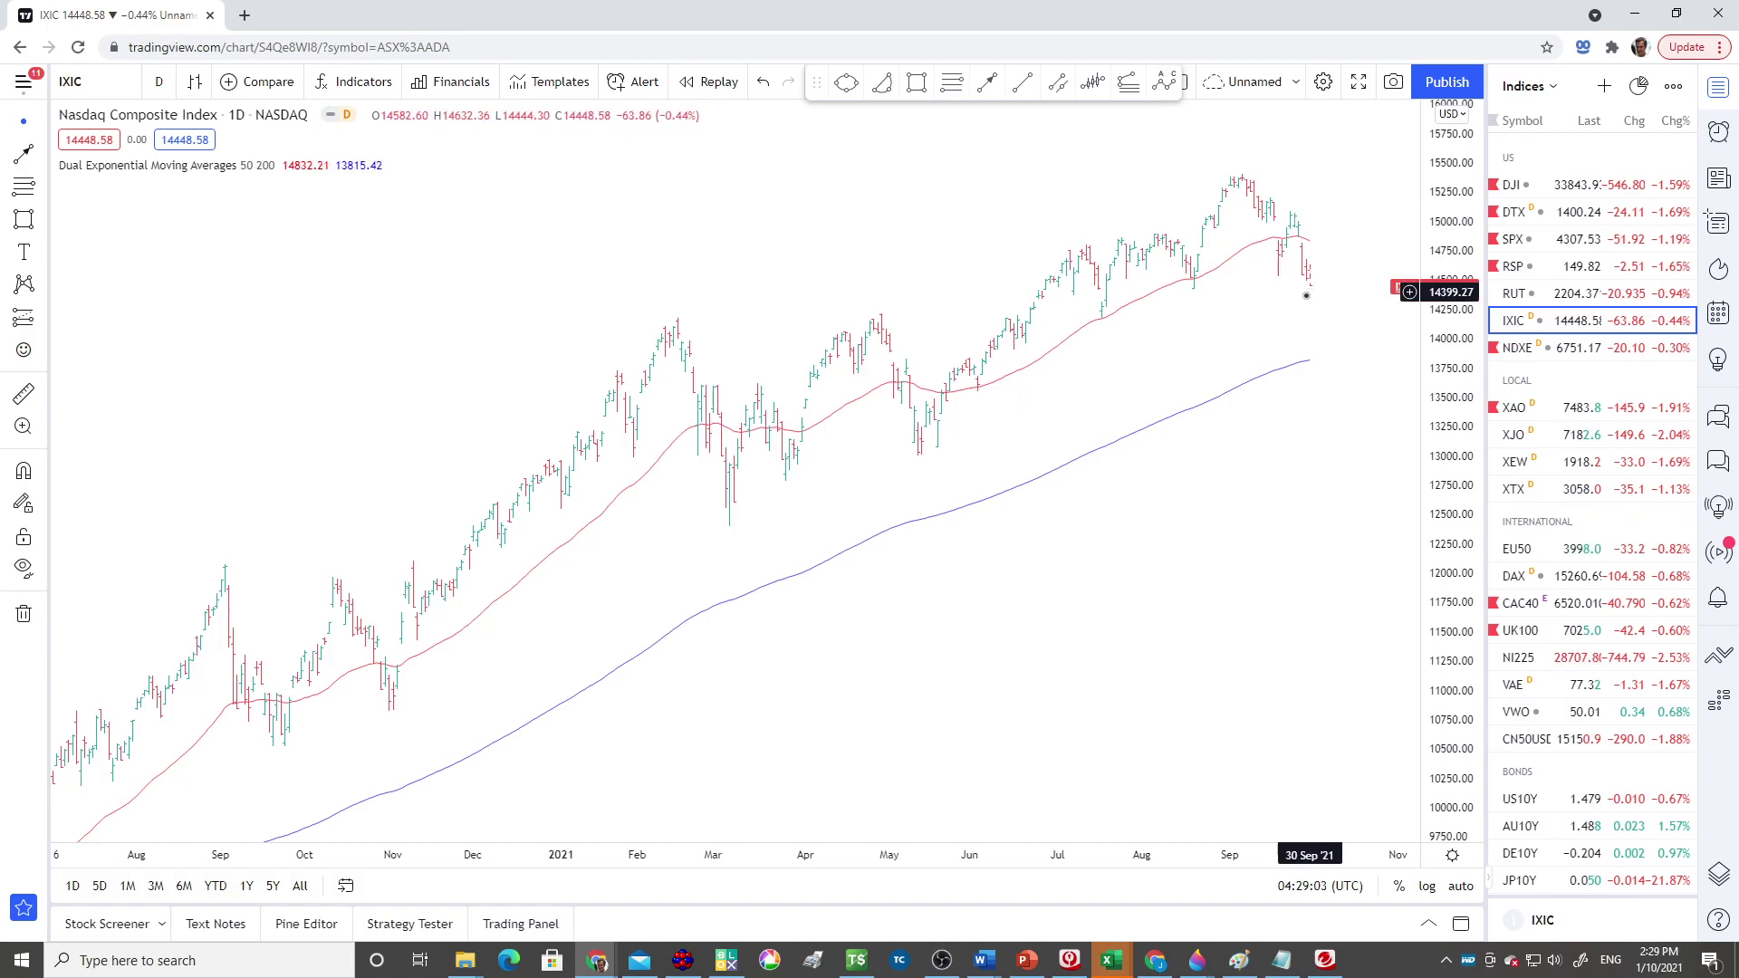
# - Draw a support-zone rectangle on the IXIC chart from 12 Feb '21 to early October '21, about 14152 to 14245
pyautogui.click(916, 81)
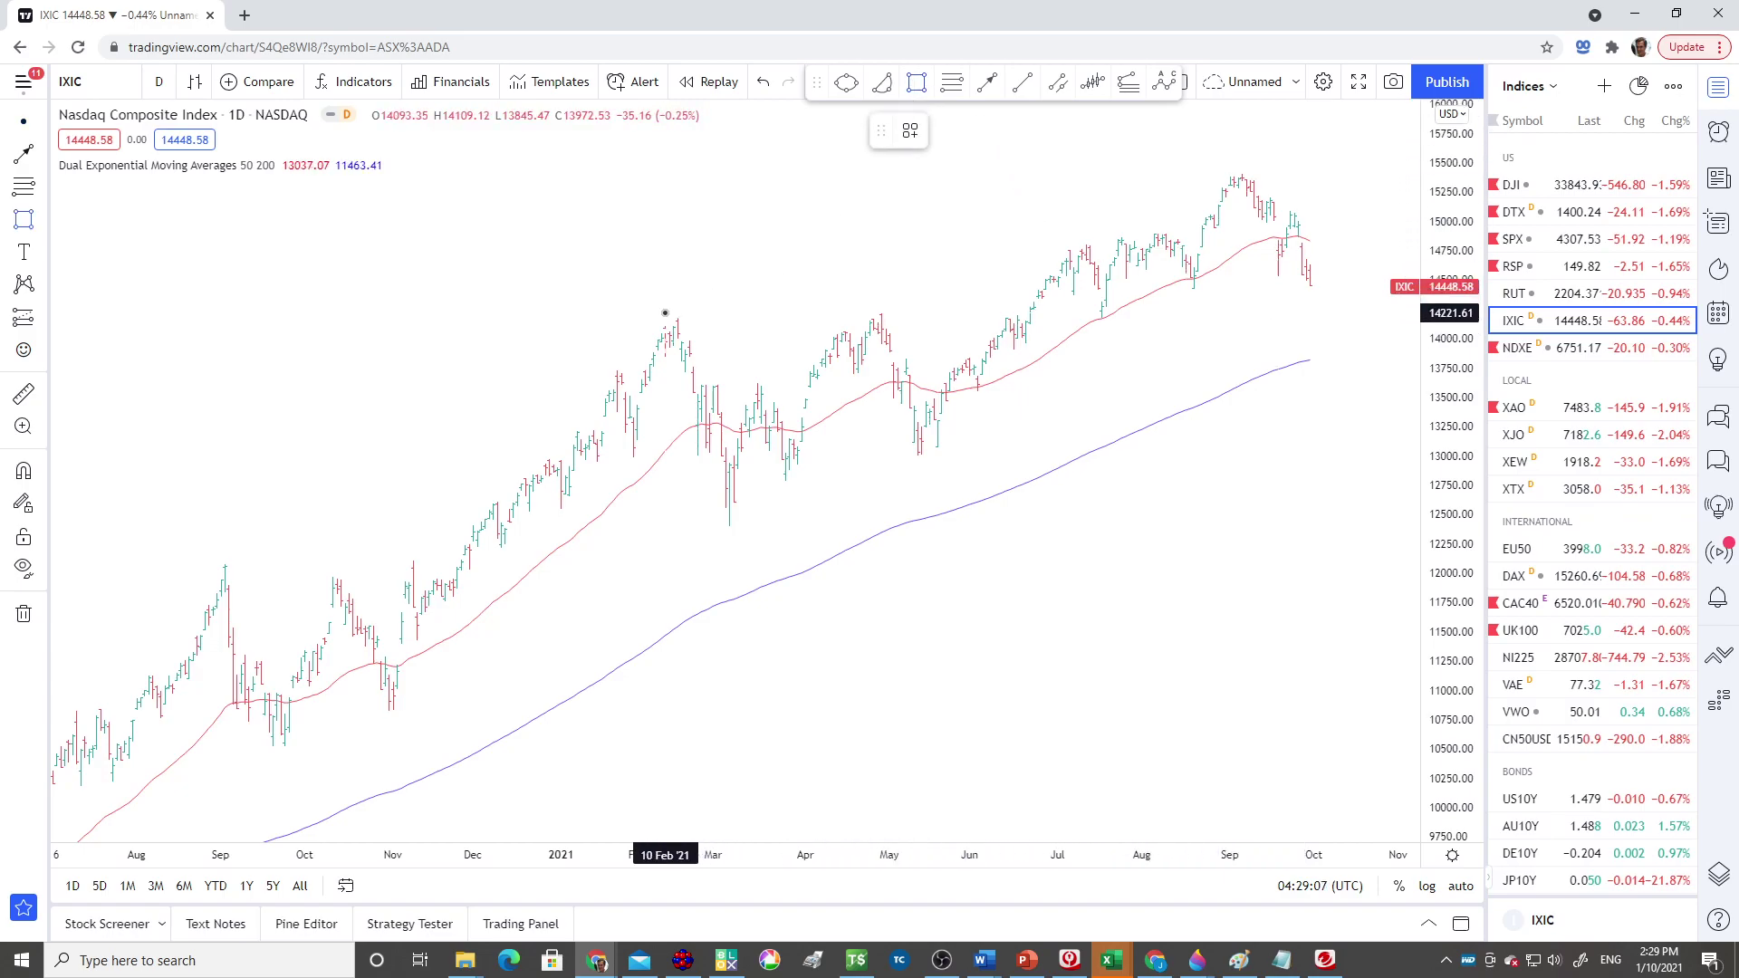
pyautogui.moveTo(672, 311); pyautogui.dragTo(1335, 320)
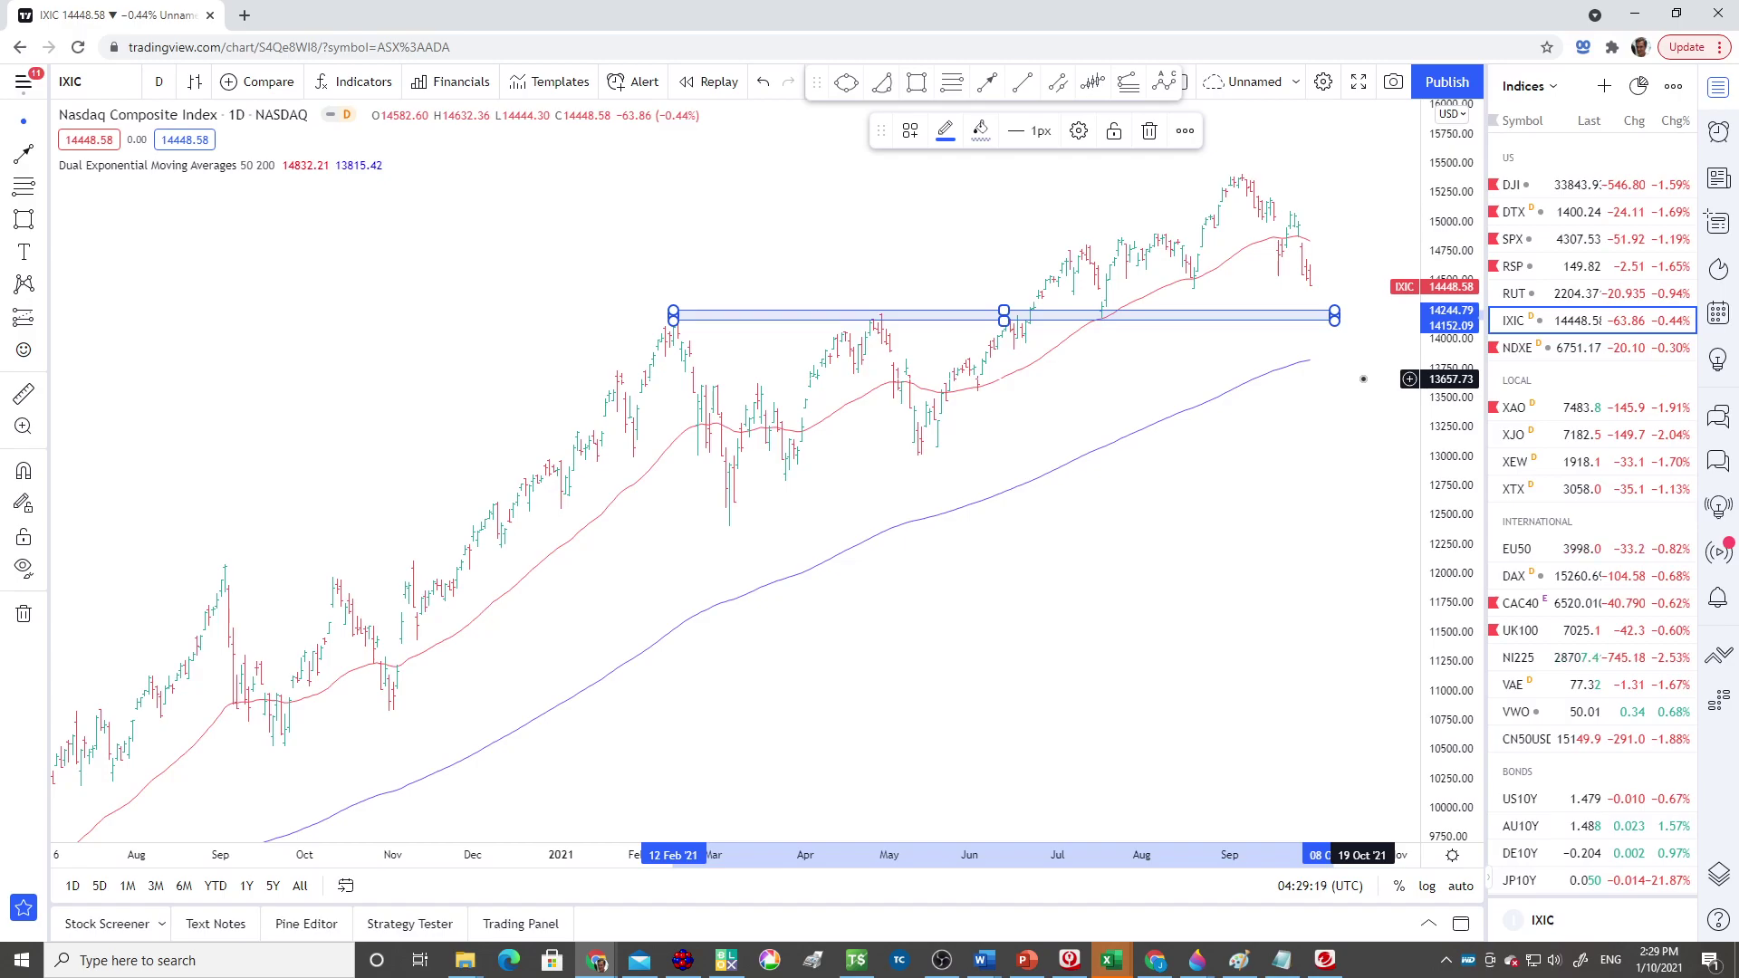
pyautogui.click(1363, 378)
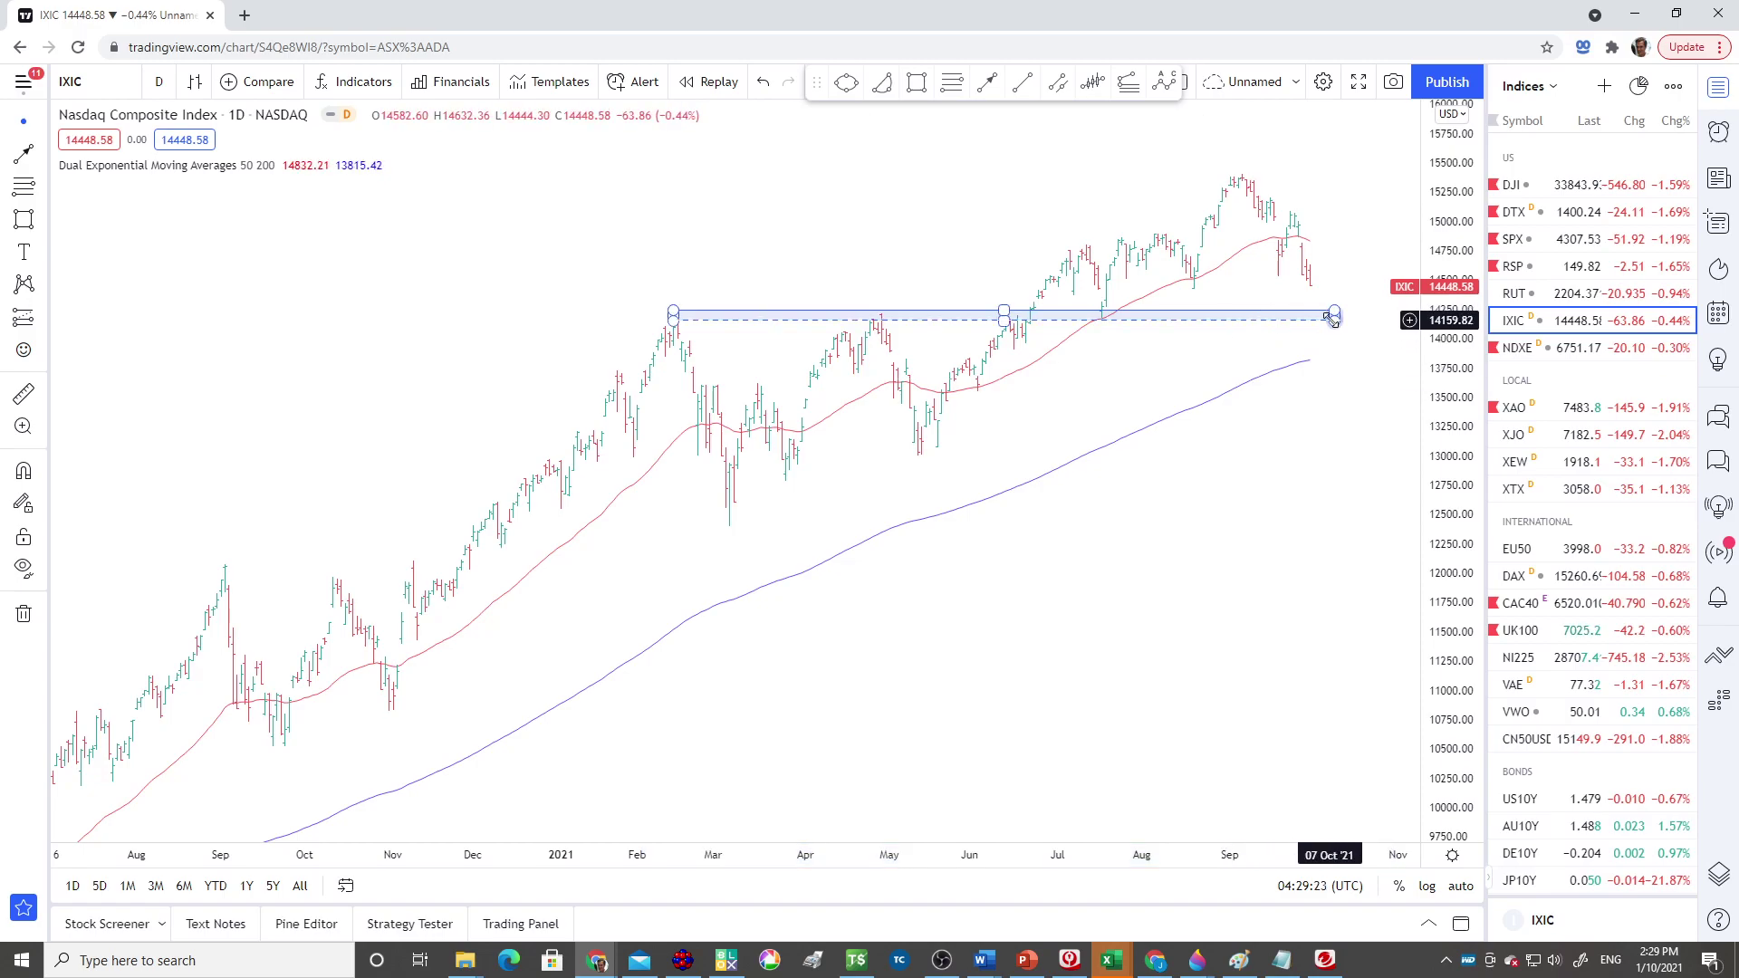
# - Measure the IXIC decline from the early September high down to the support-zone rectangle, and clear the measurement
pyautogui.click(23, 393)
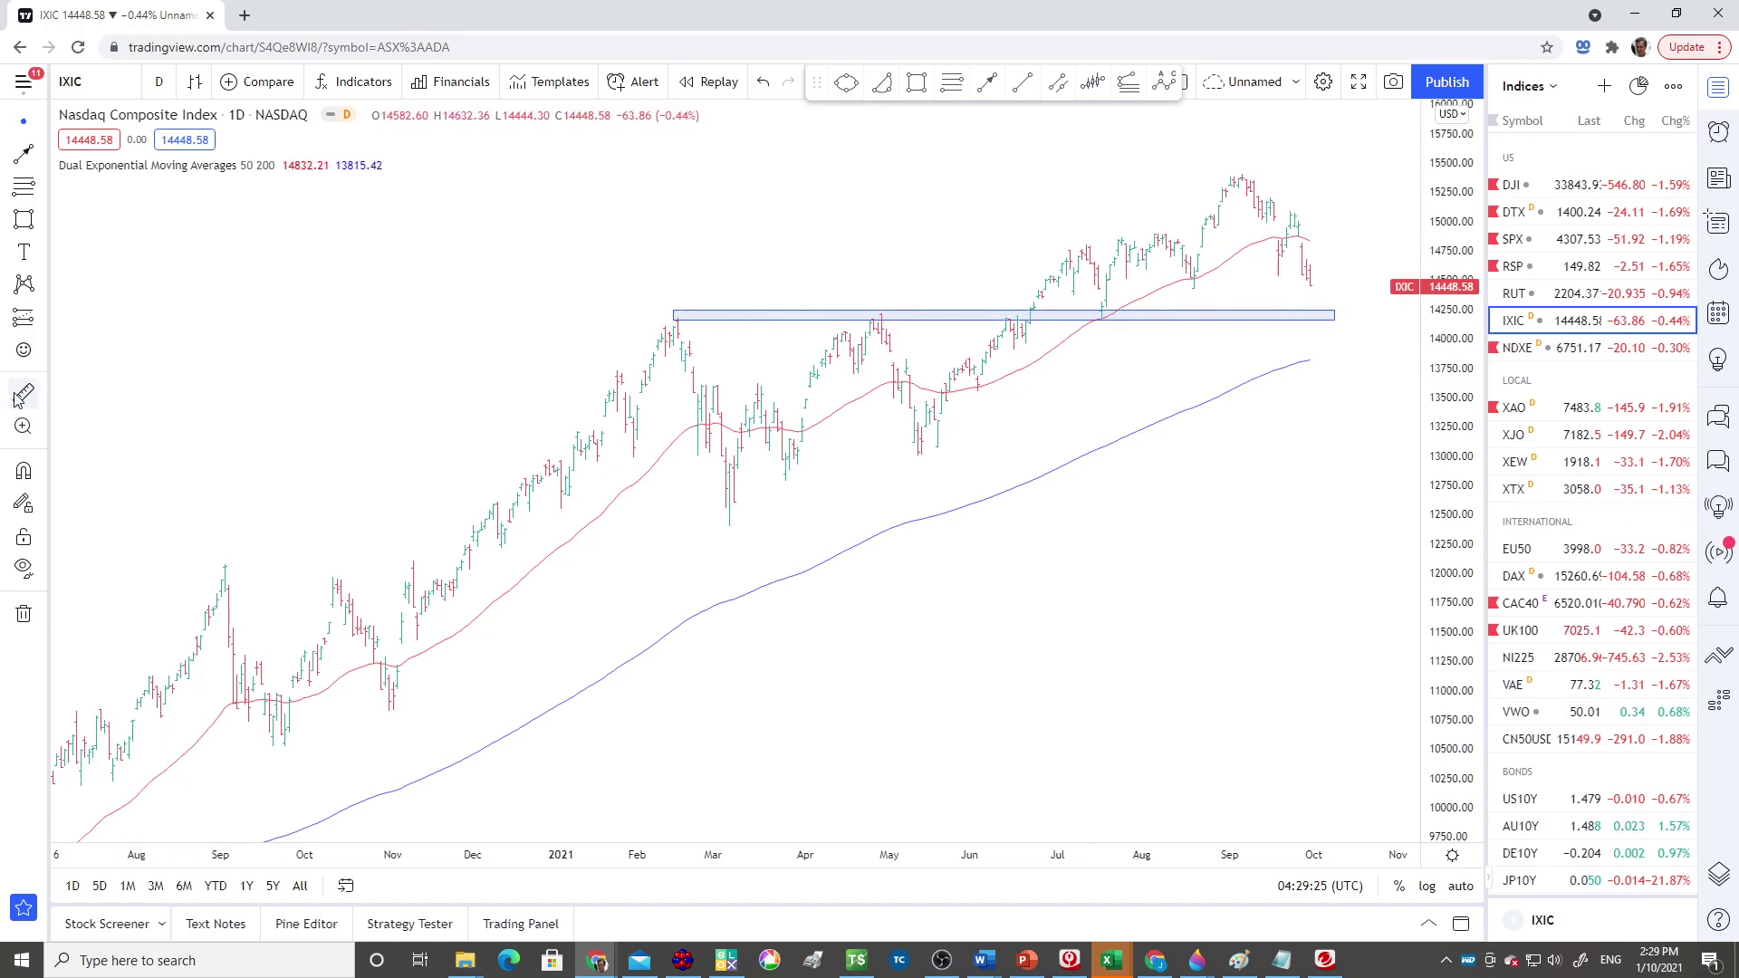
pyautogui.click(1239, 177)
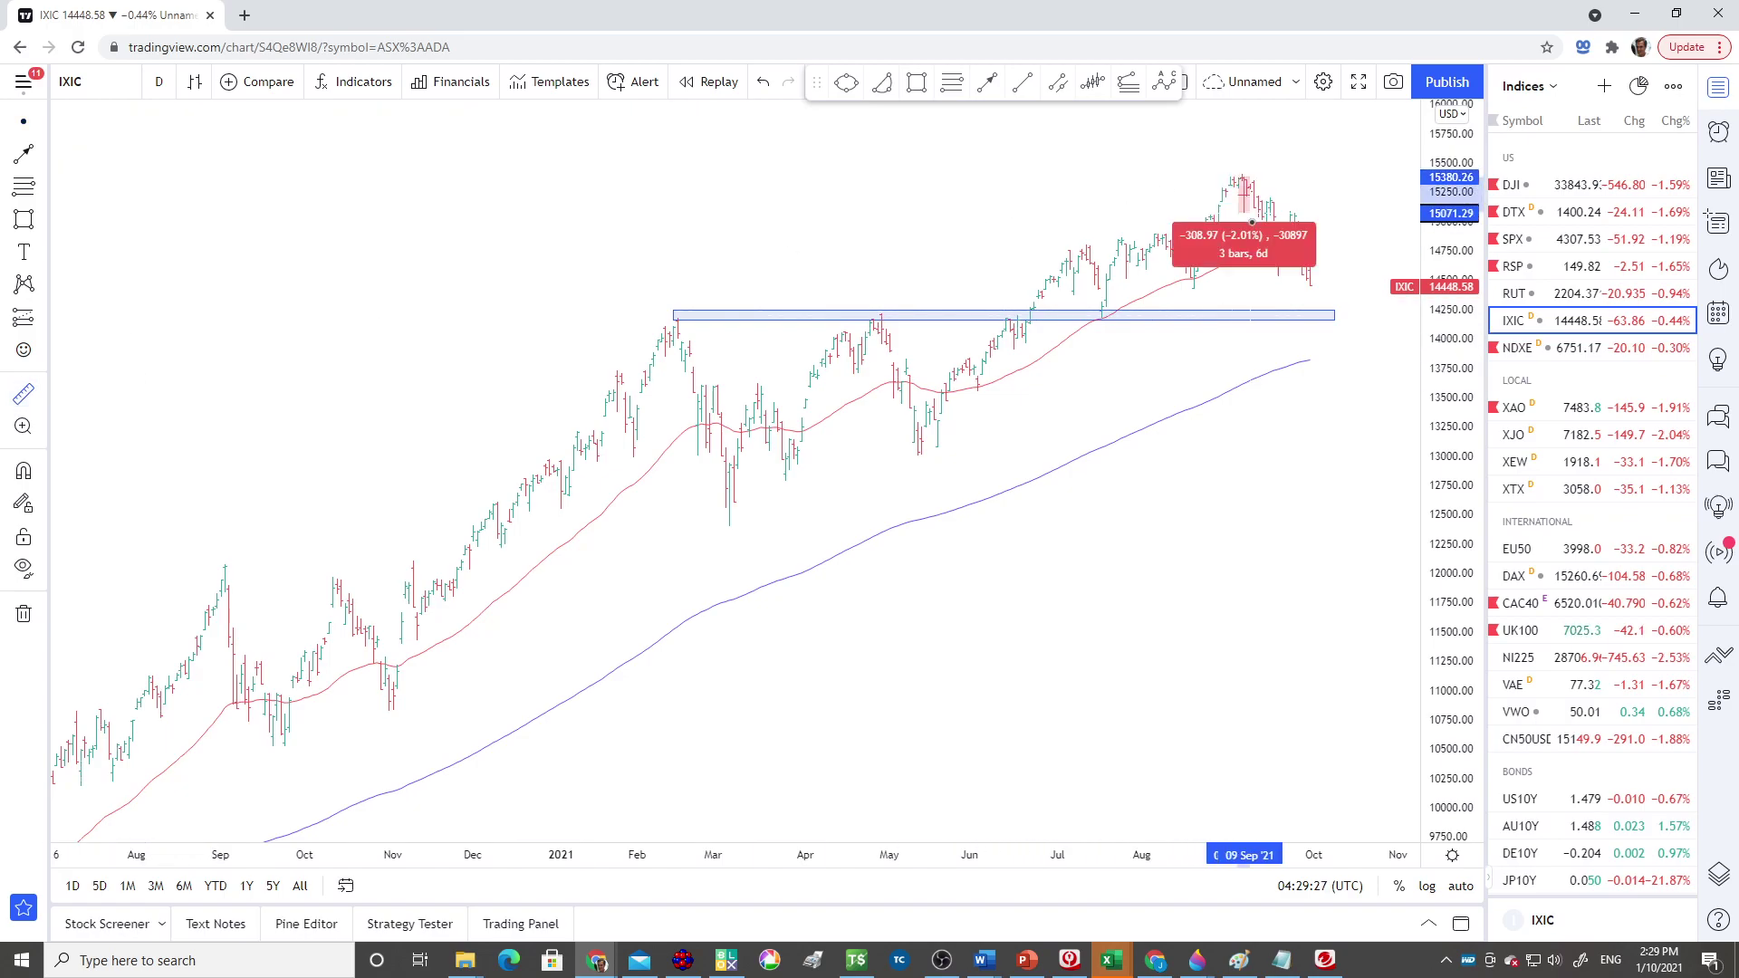
pyautogui.click(1296, 316)
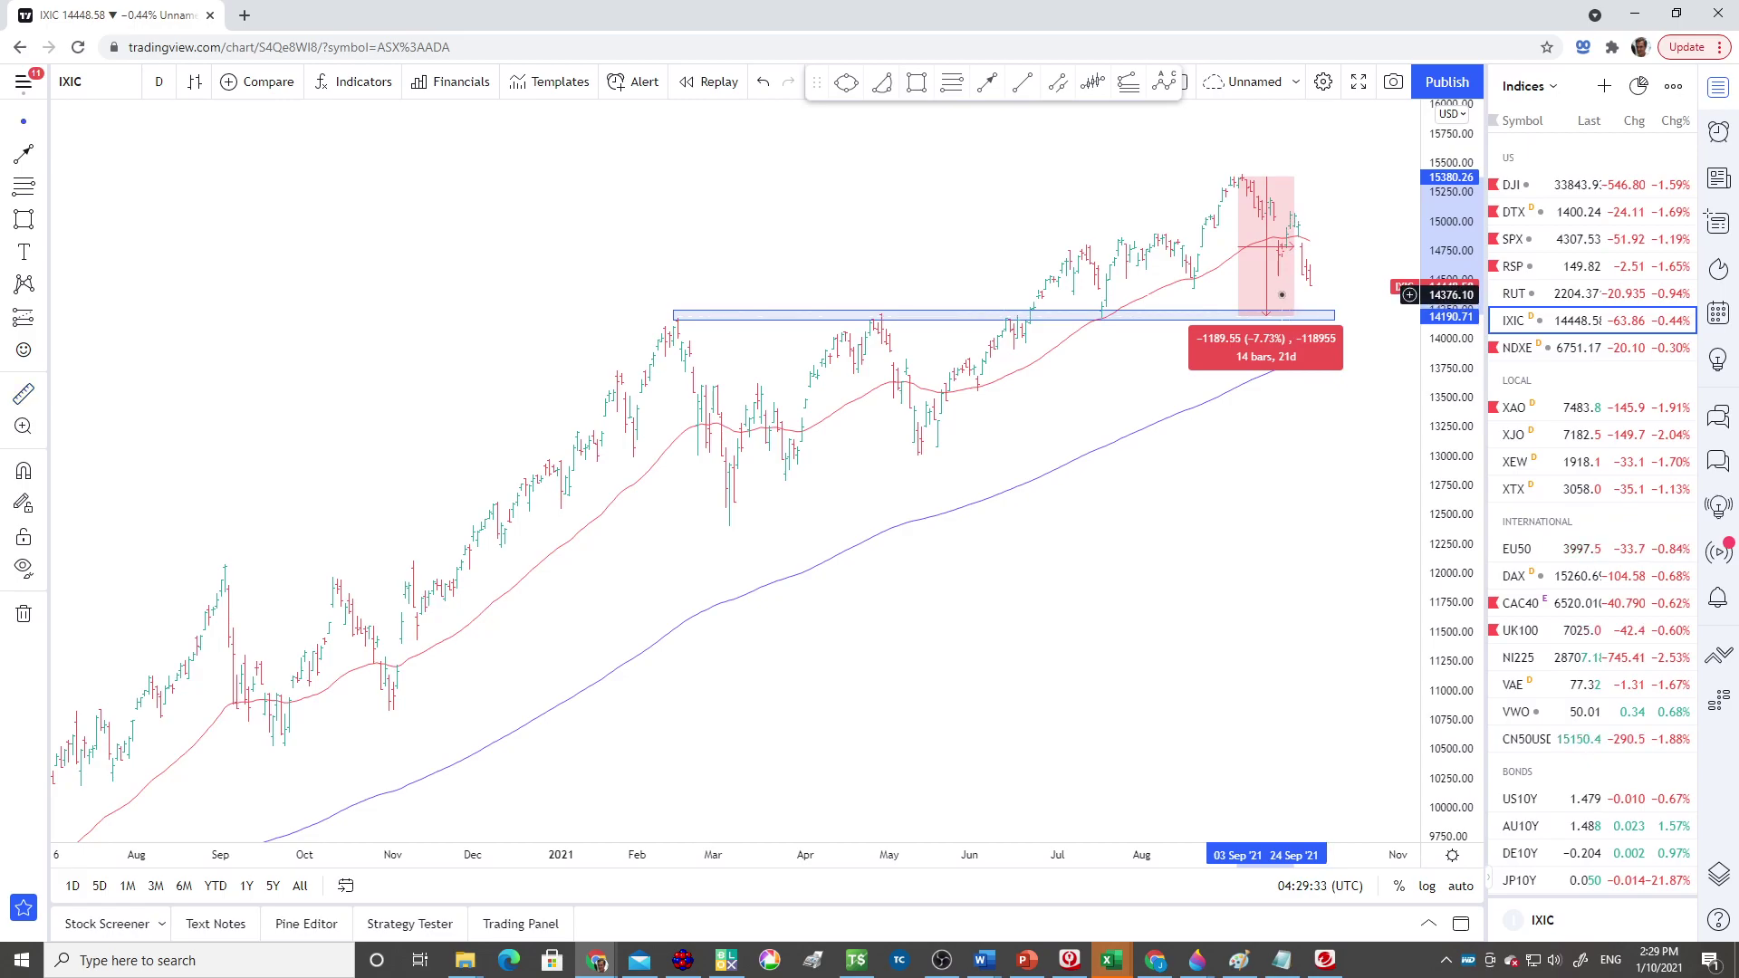
pyautogui.click(1288, 296)
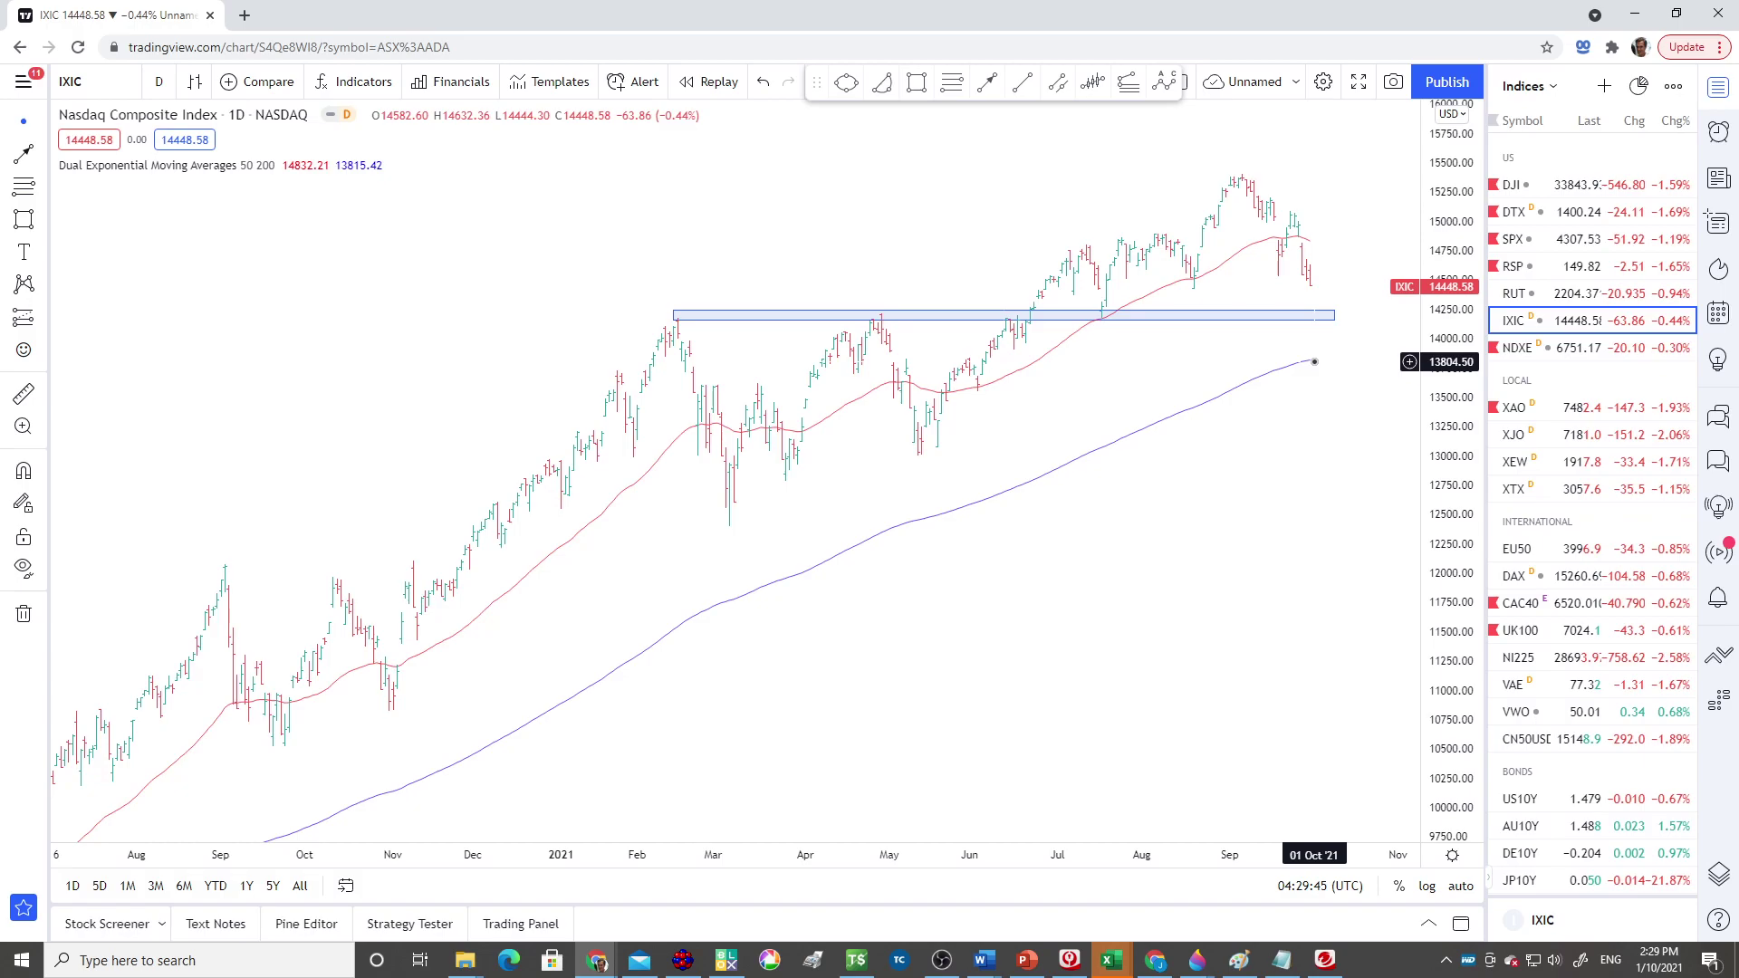
# - Measure the IXIC decline from the September high down to the 200-period moving average, and clear the measurement
pyautogui.click(23, 393)
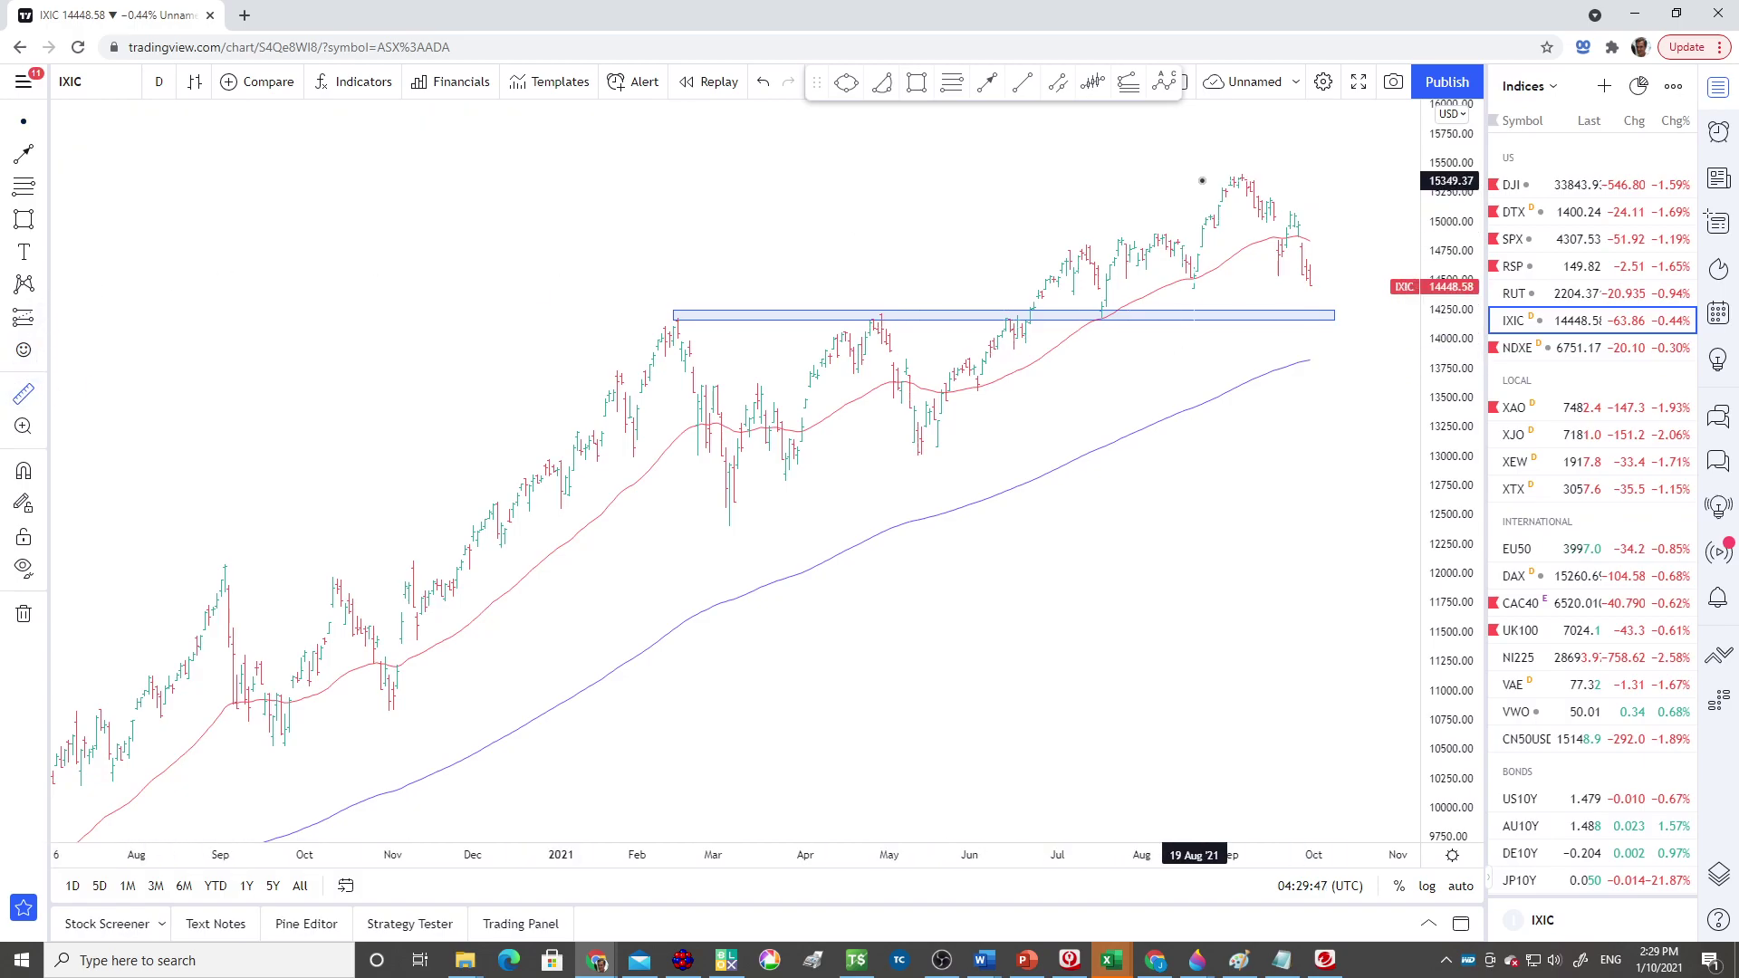
pyautogui.click(1247, 176)
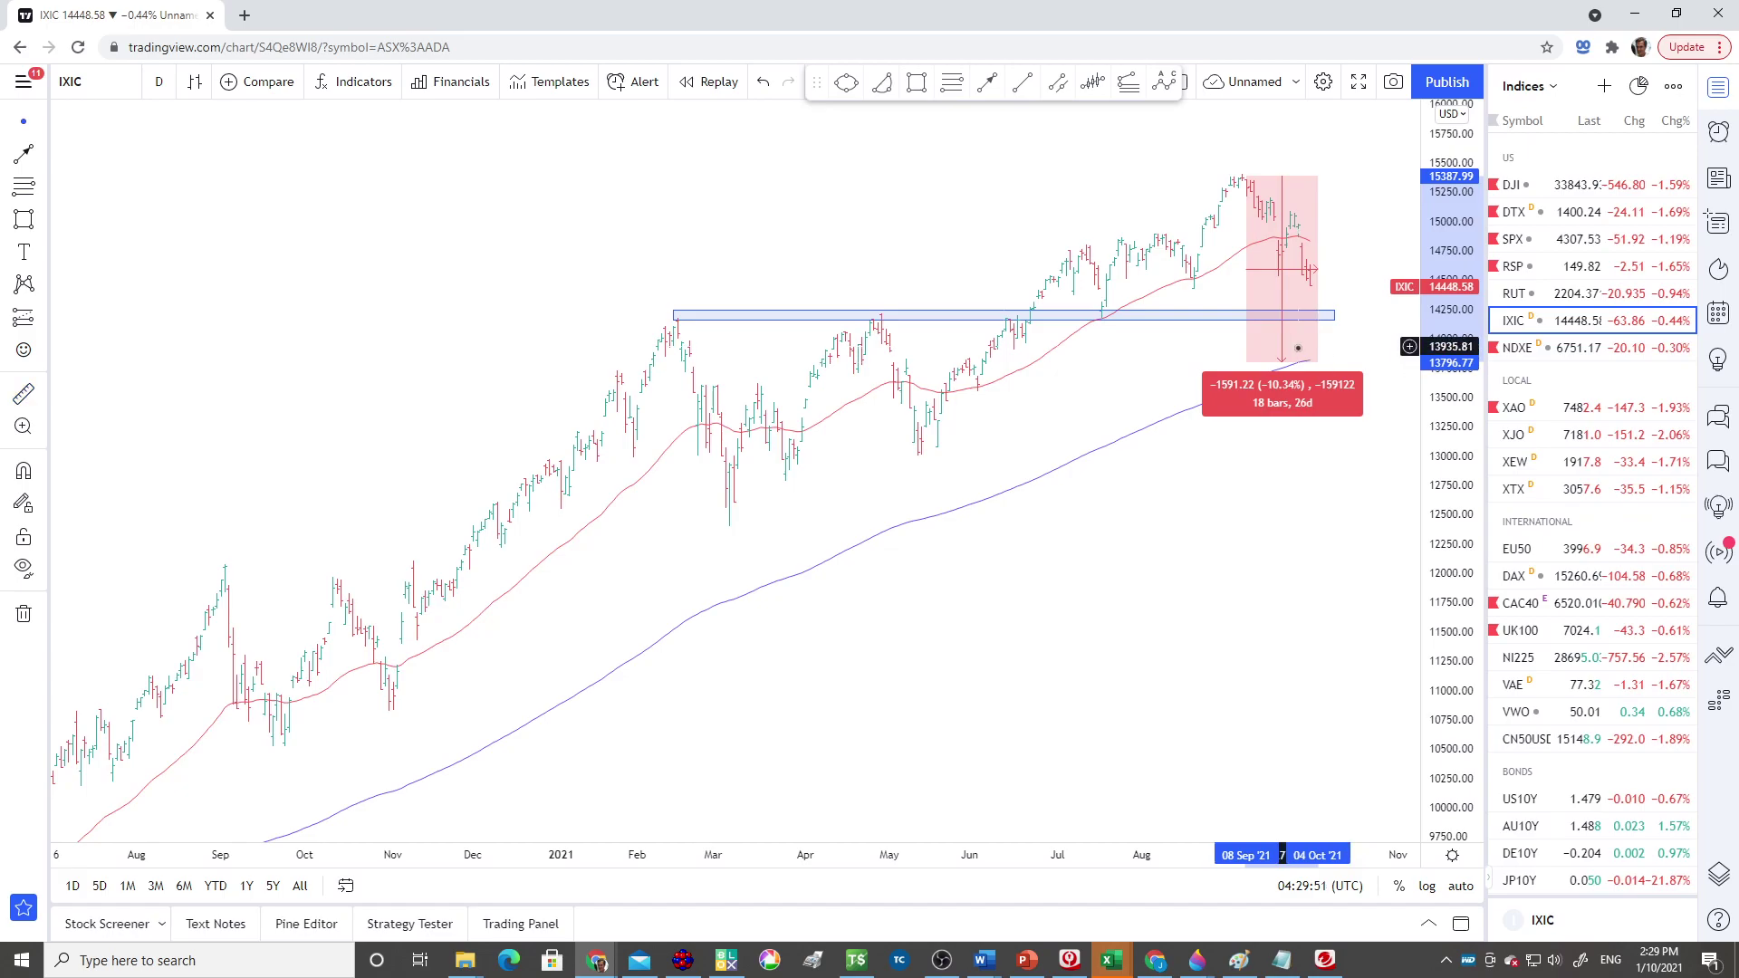
pyautogui.click(1332, 350)
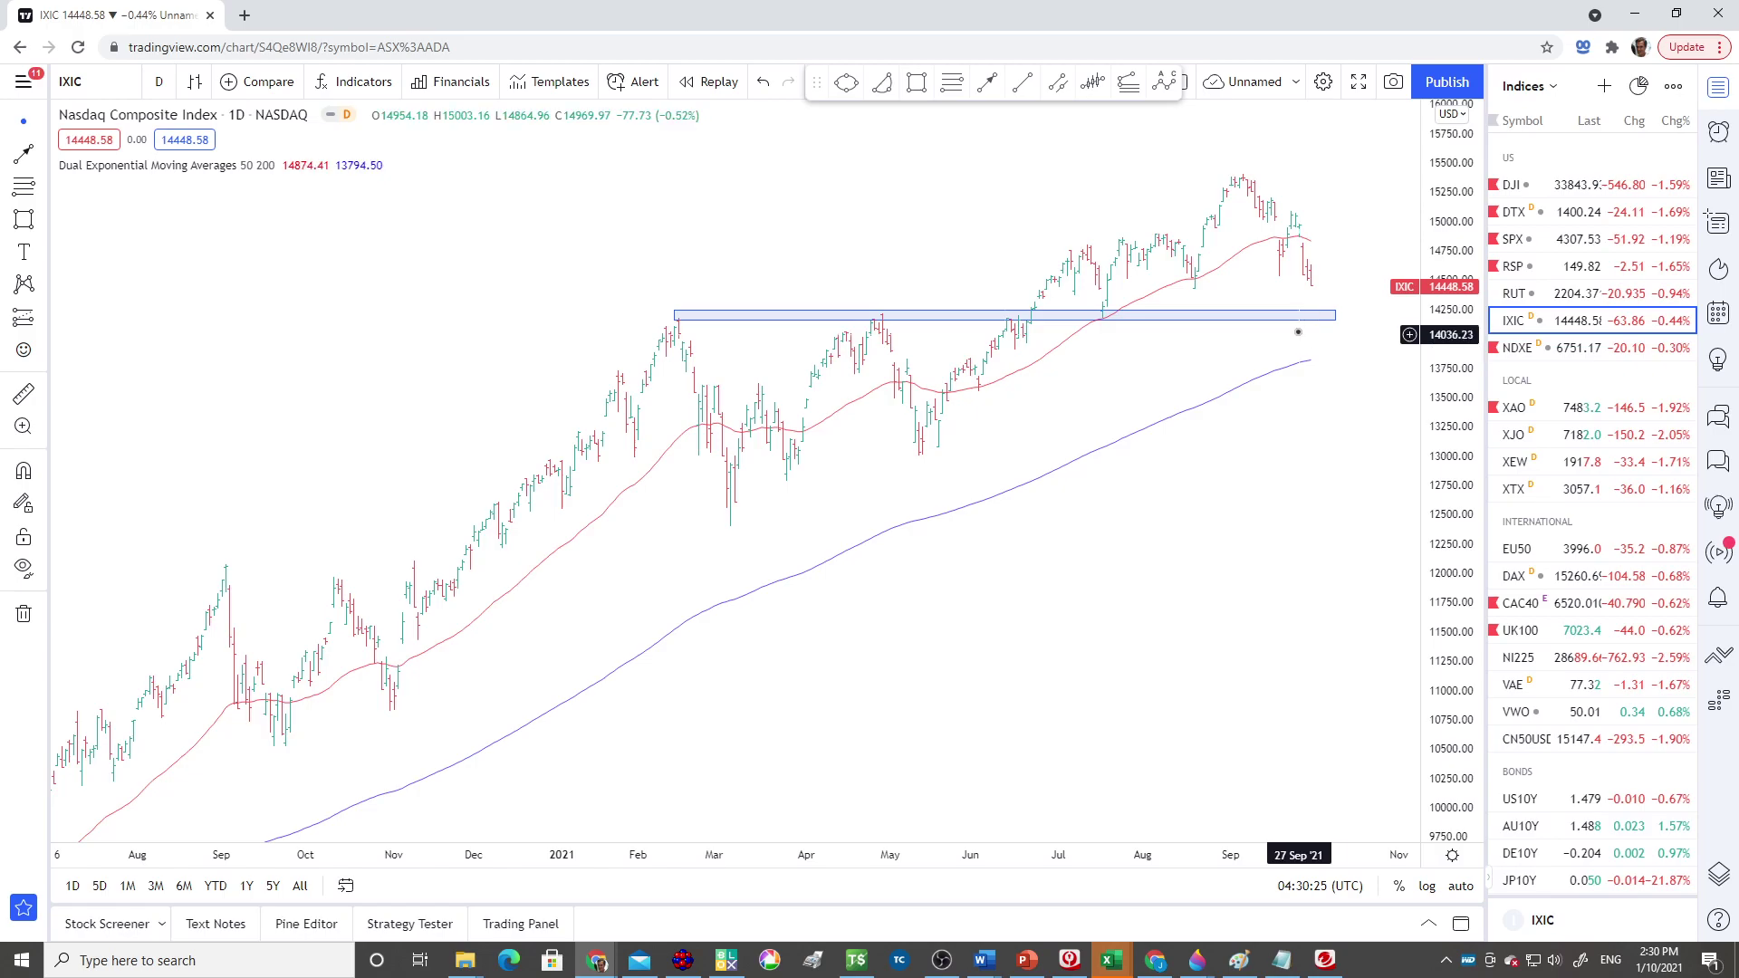
# - Draw a Fibonacci retracement on IXIC from the 12 May '21 low at about 12986 to the 07 Sep '21 high at about 15411
pyautogui.click(952, 82)
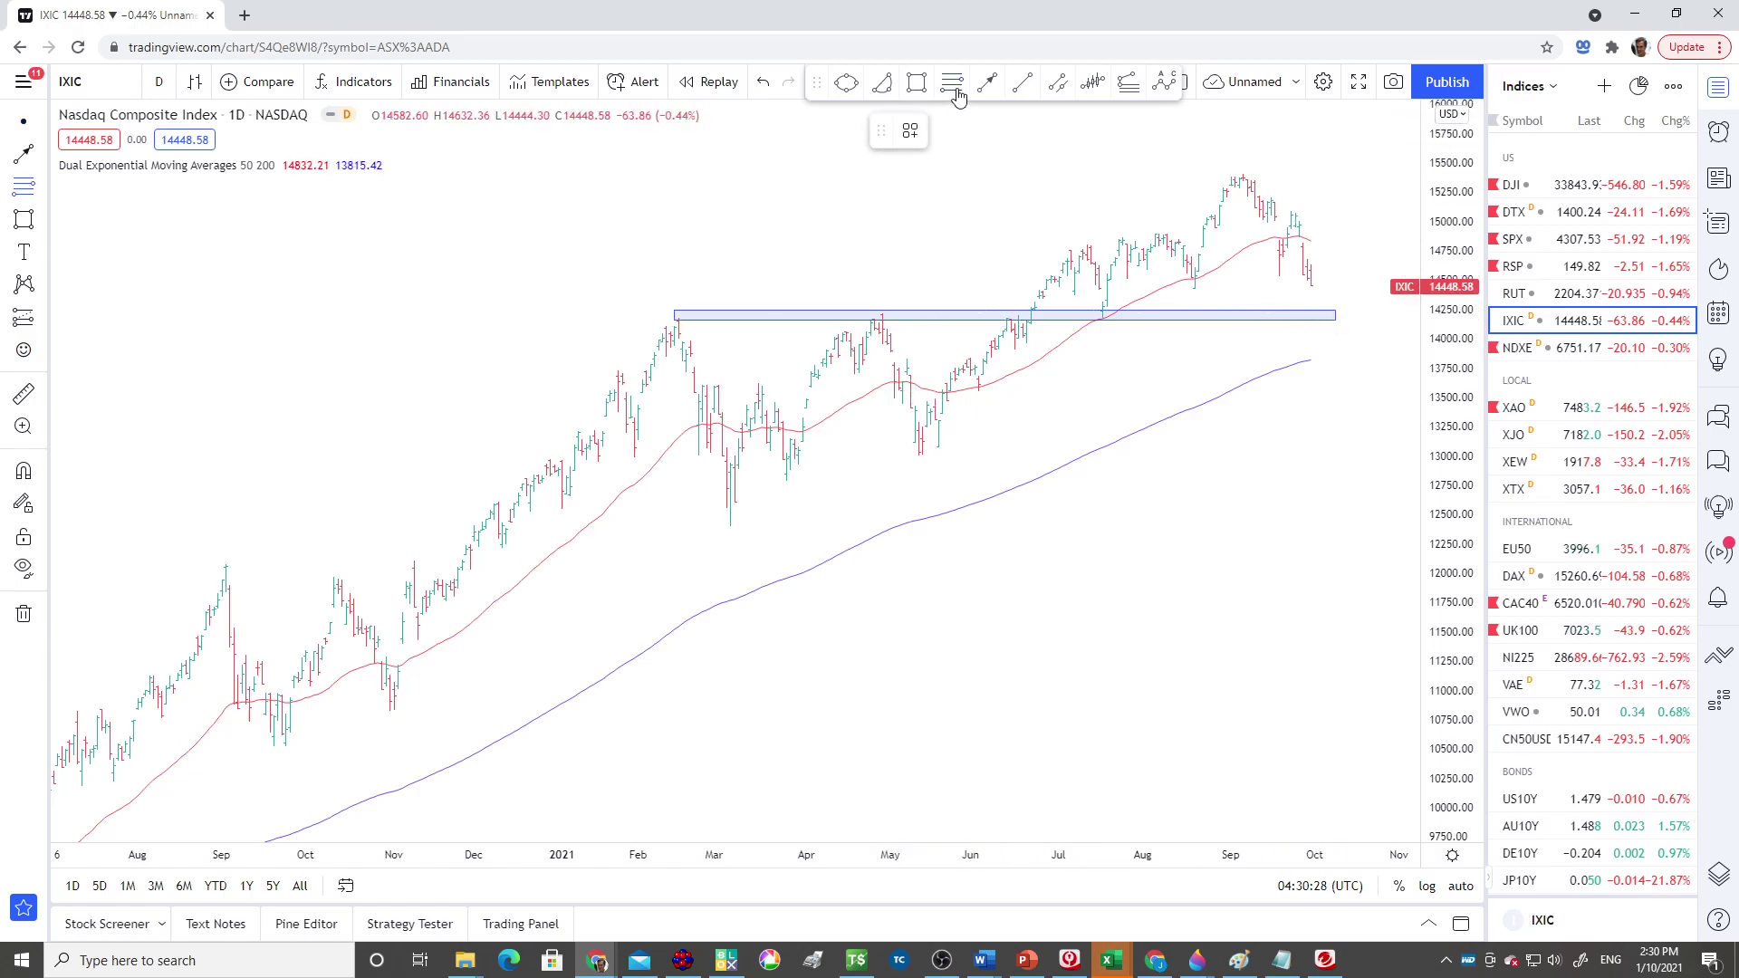
pyautogui.click(920, 457)
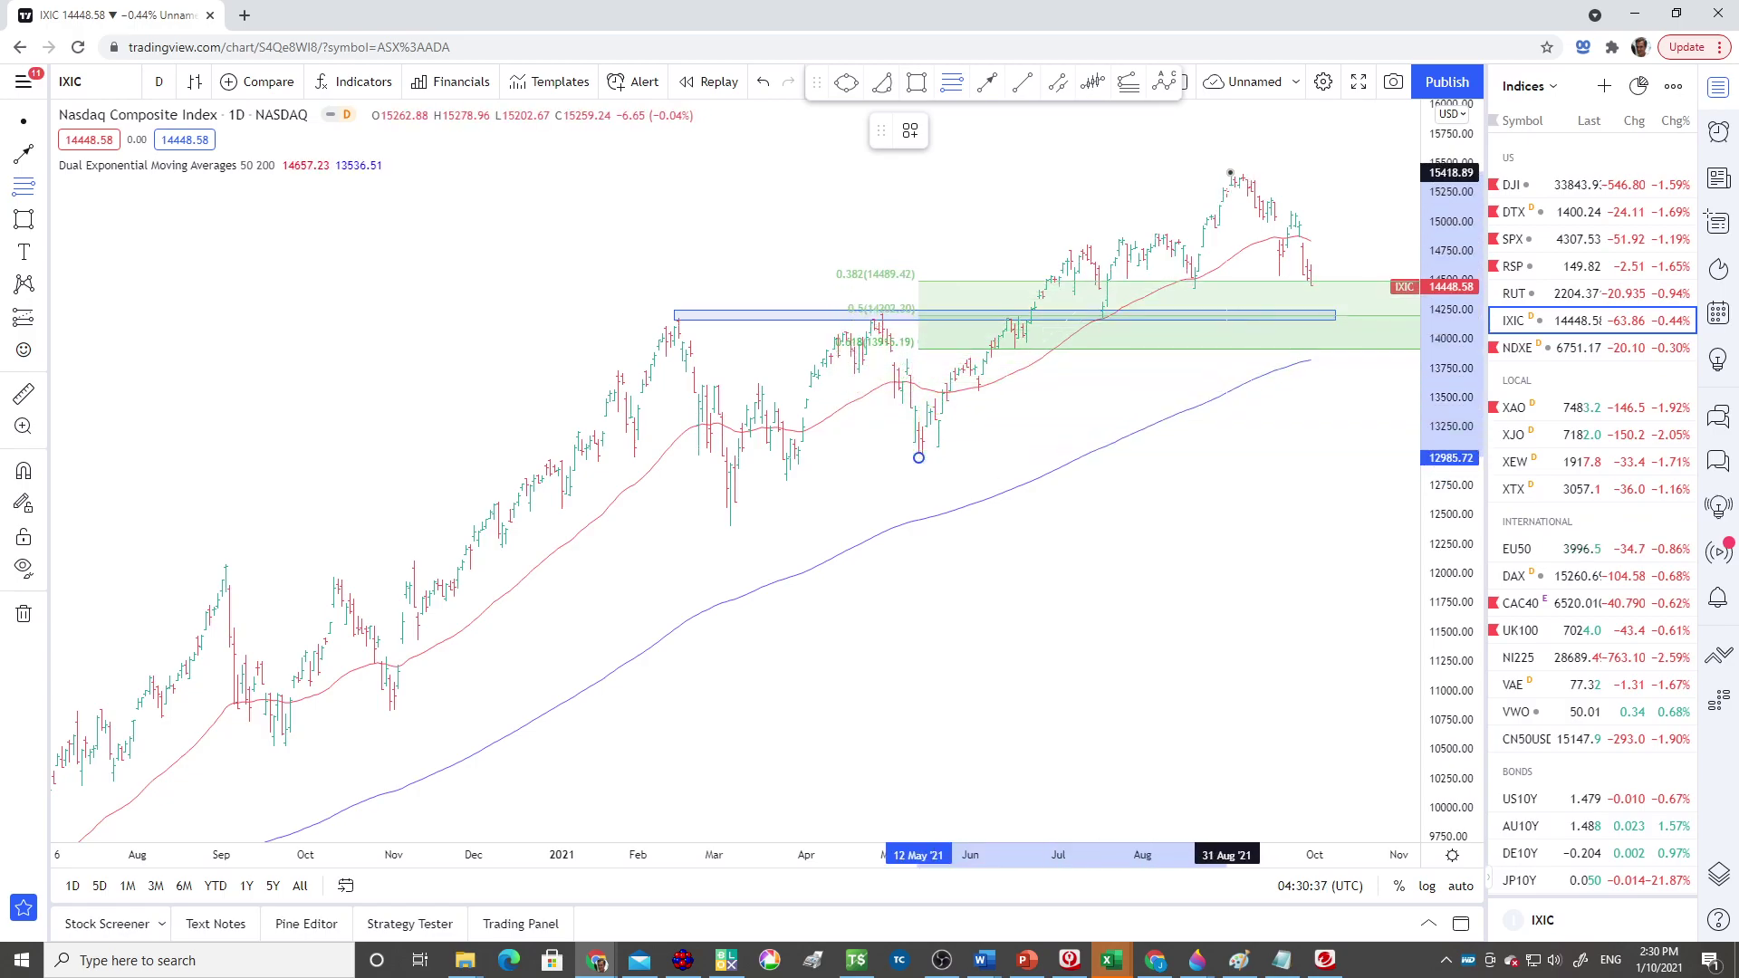
pyautogui.click(1243, 174)
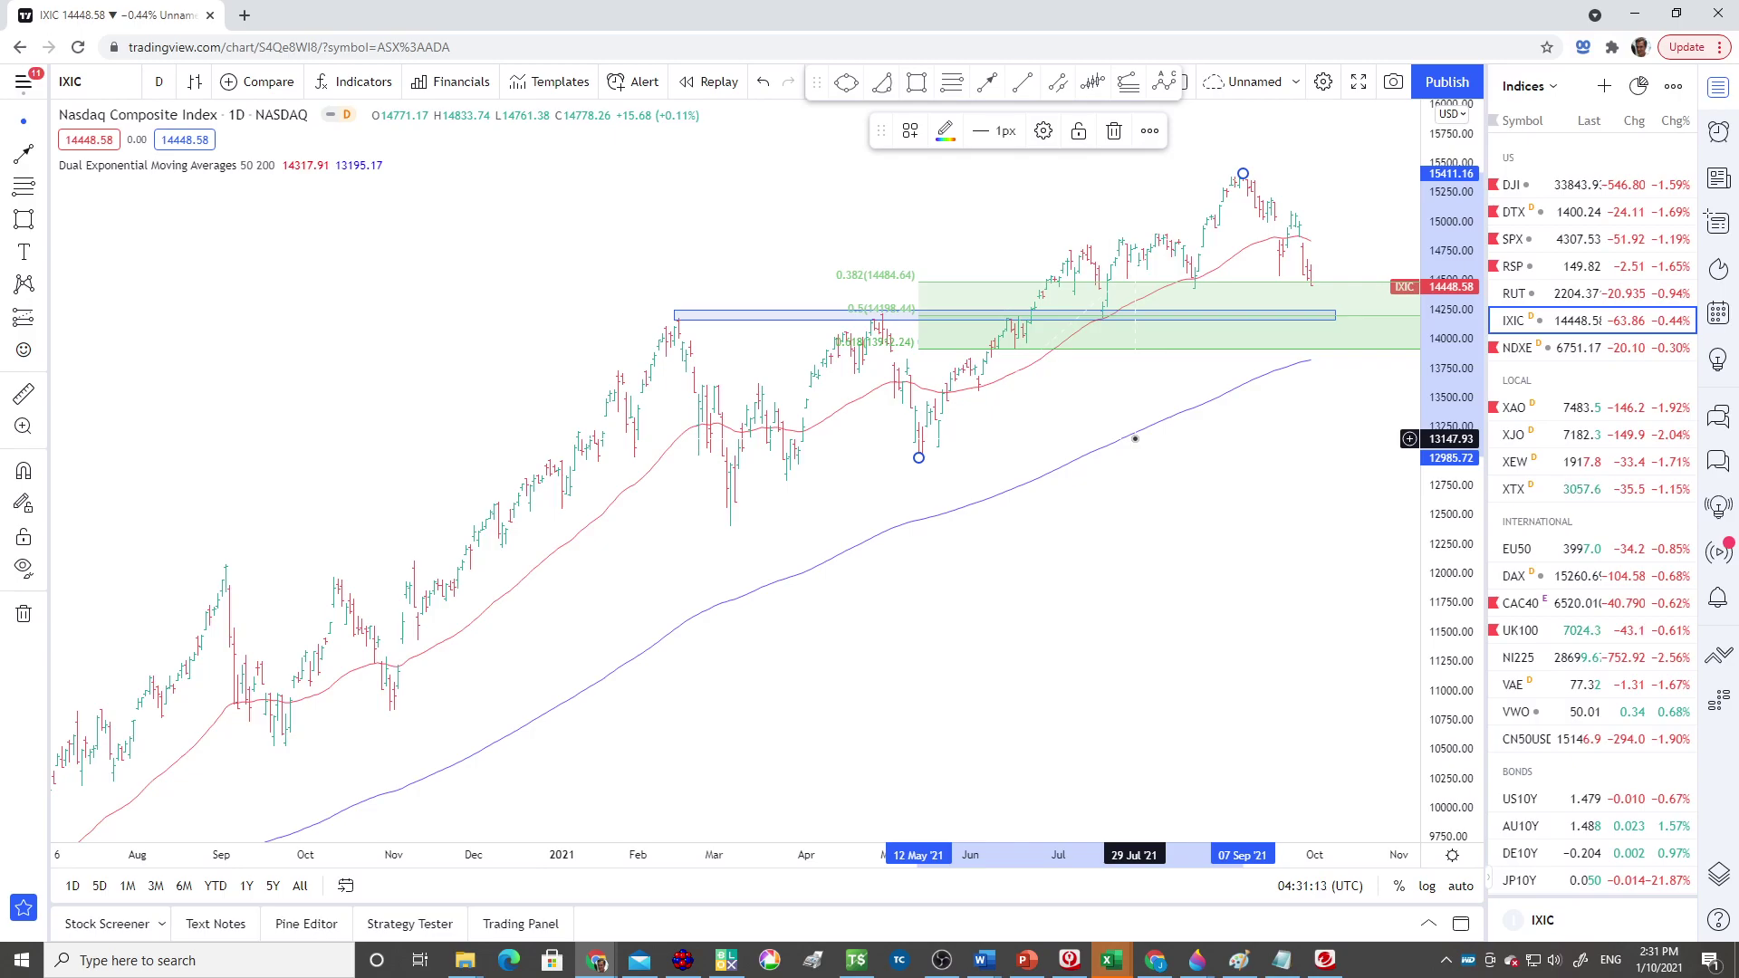
# - Try the retracement's starting point at the early November '20 low, and move it back to 13 May '21 at about 13040
pyautogui.moveTo(919, 458)
pyautogui.mouseDown()
pyautogui.moveTo(728, 540)
pyautogui.moveTo(915, 457)
pyautogui.mouseUp()
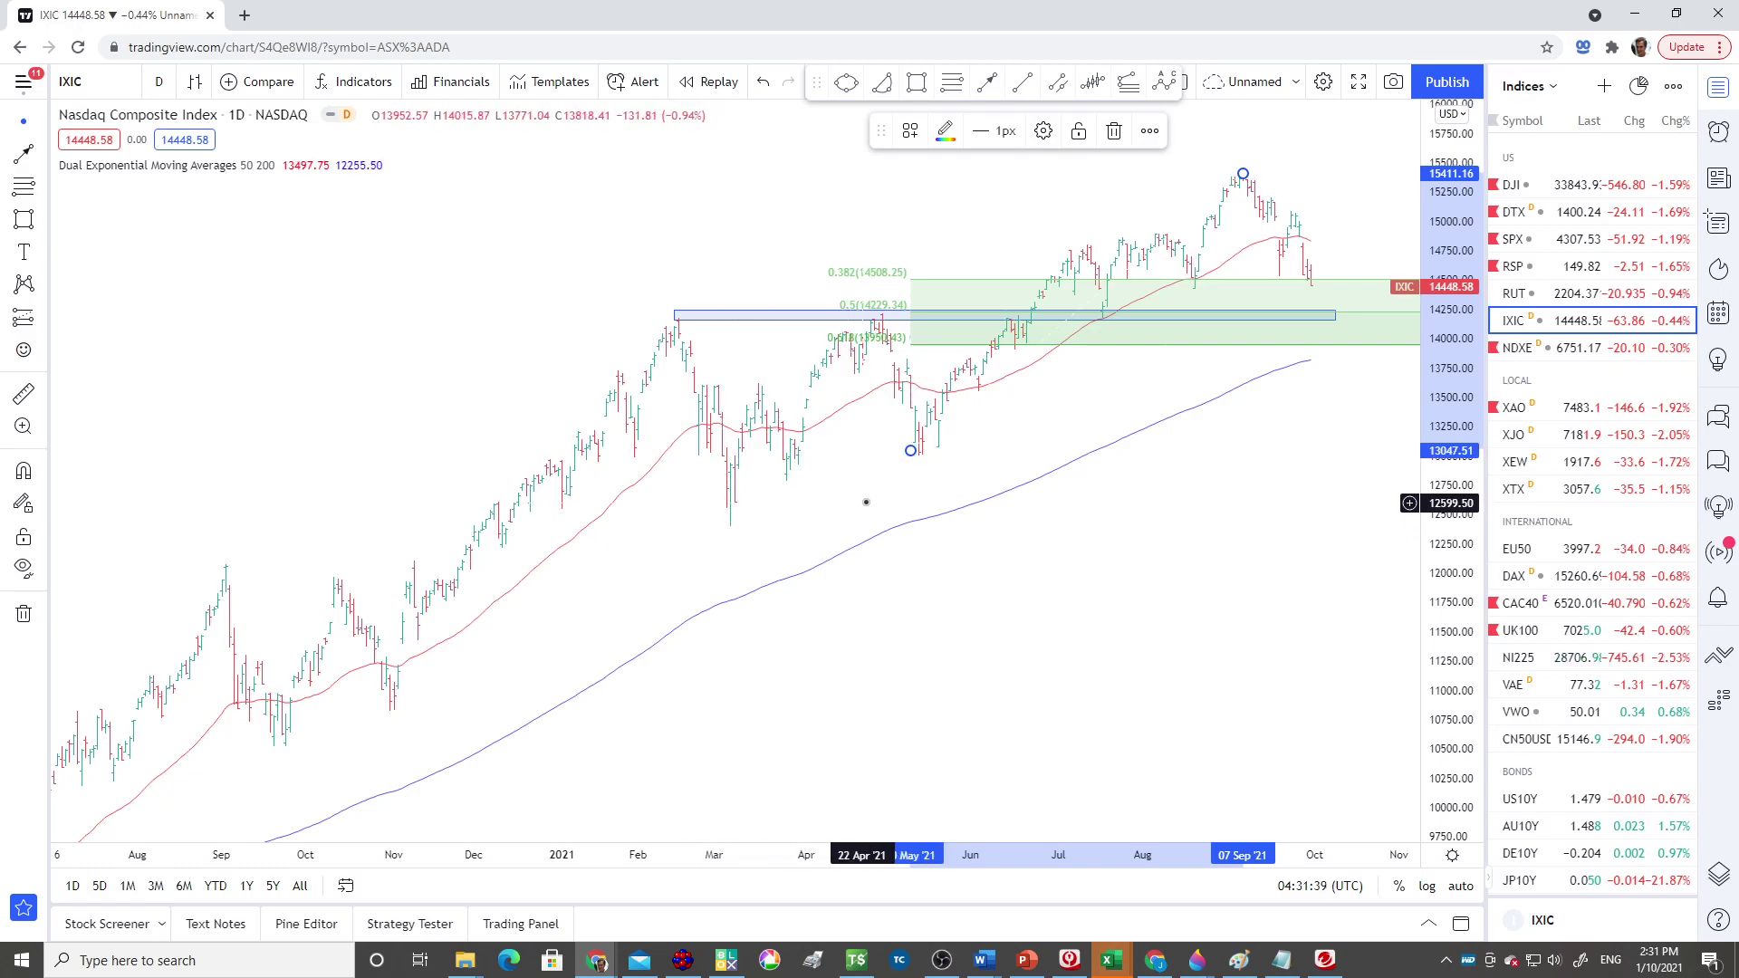
pyautogui.moveTo(911, 451)
pyautogui.mouseDown()
pyautogui.moveTo(823, 524)
pyautogui.moveTo(439, 711)
pyautogui.moveTo(392, 716)
pyautogui.mouseUp()
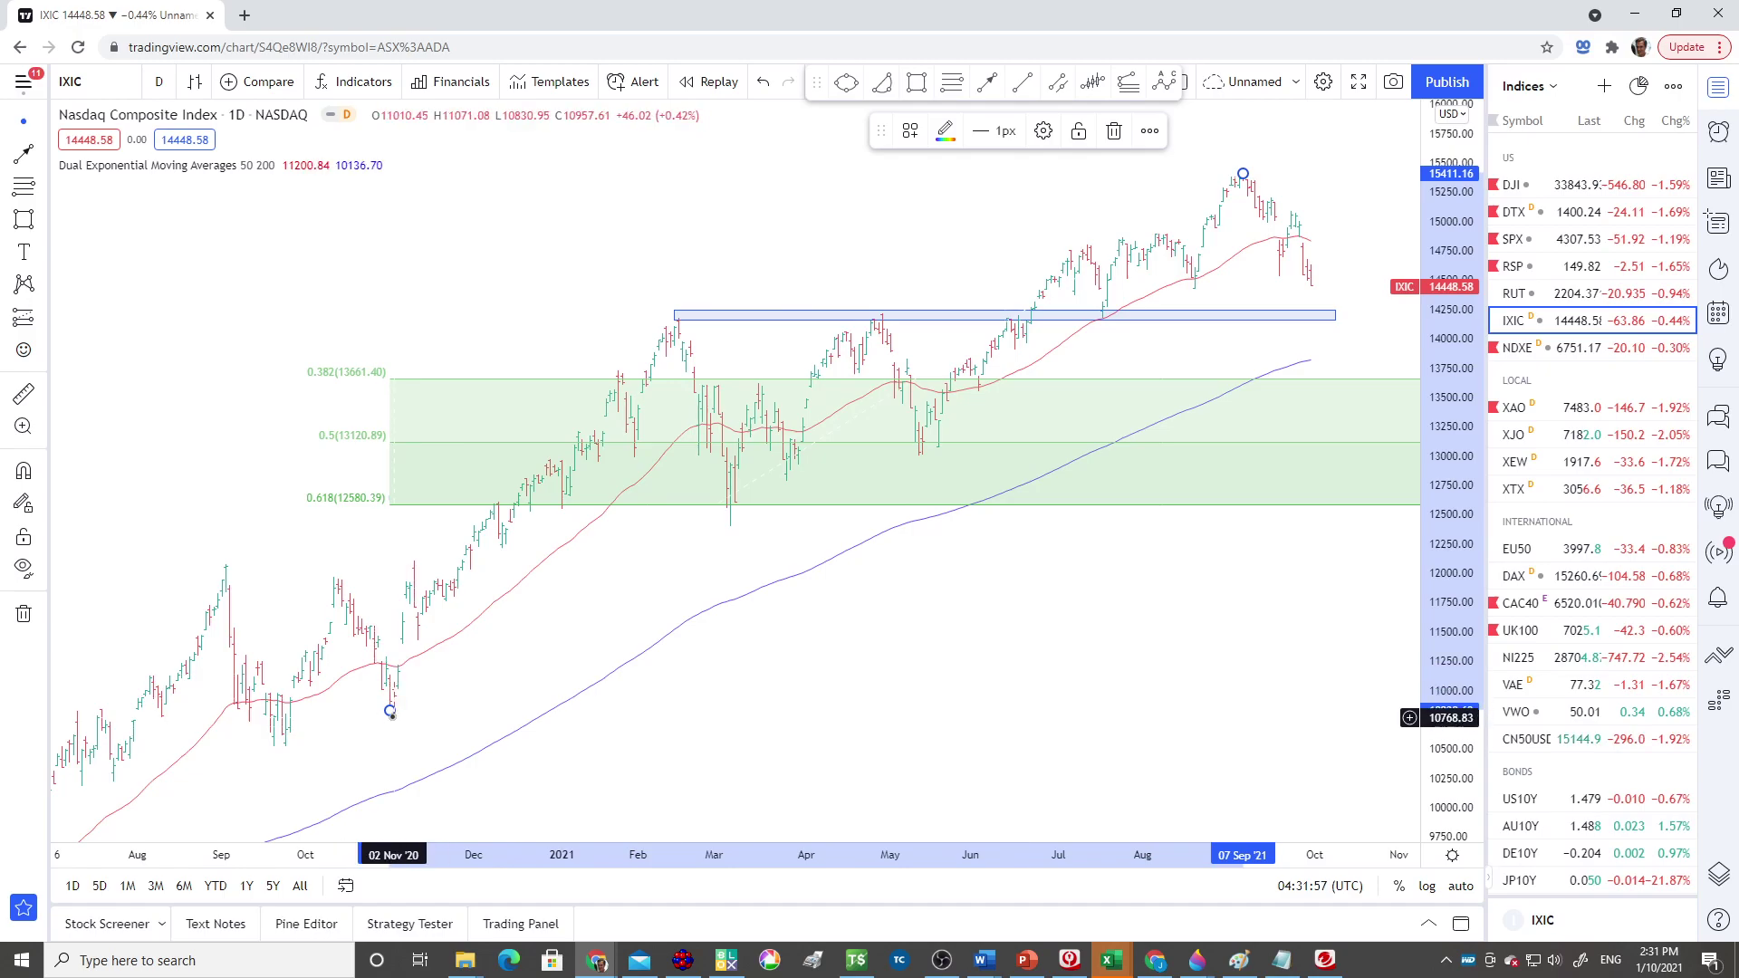
pyautogui.moveTo(391, 716)
pyautogui.mouseDown()
pyautogui.moveTo(509, 703)
pyautogui.moveTo(819, 555)
pyautogui.moveTo(923, 454)
pyautogui.mouseUp()
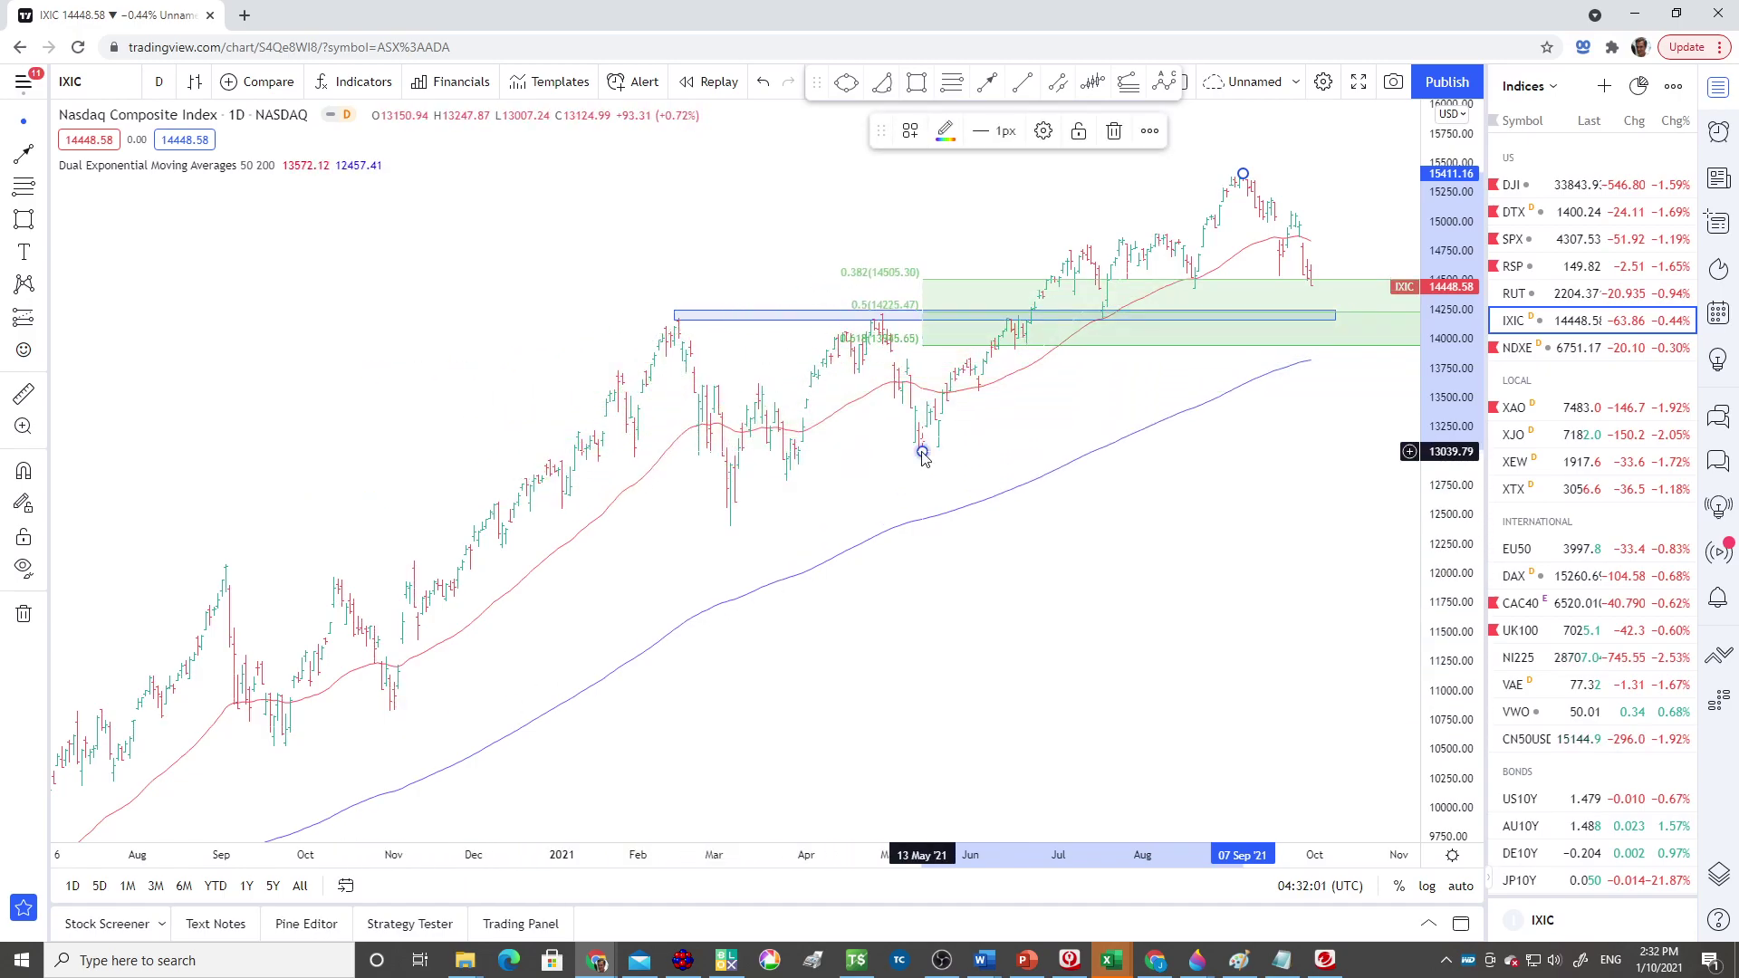
pyautogui.click(972, 448)
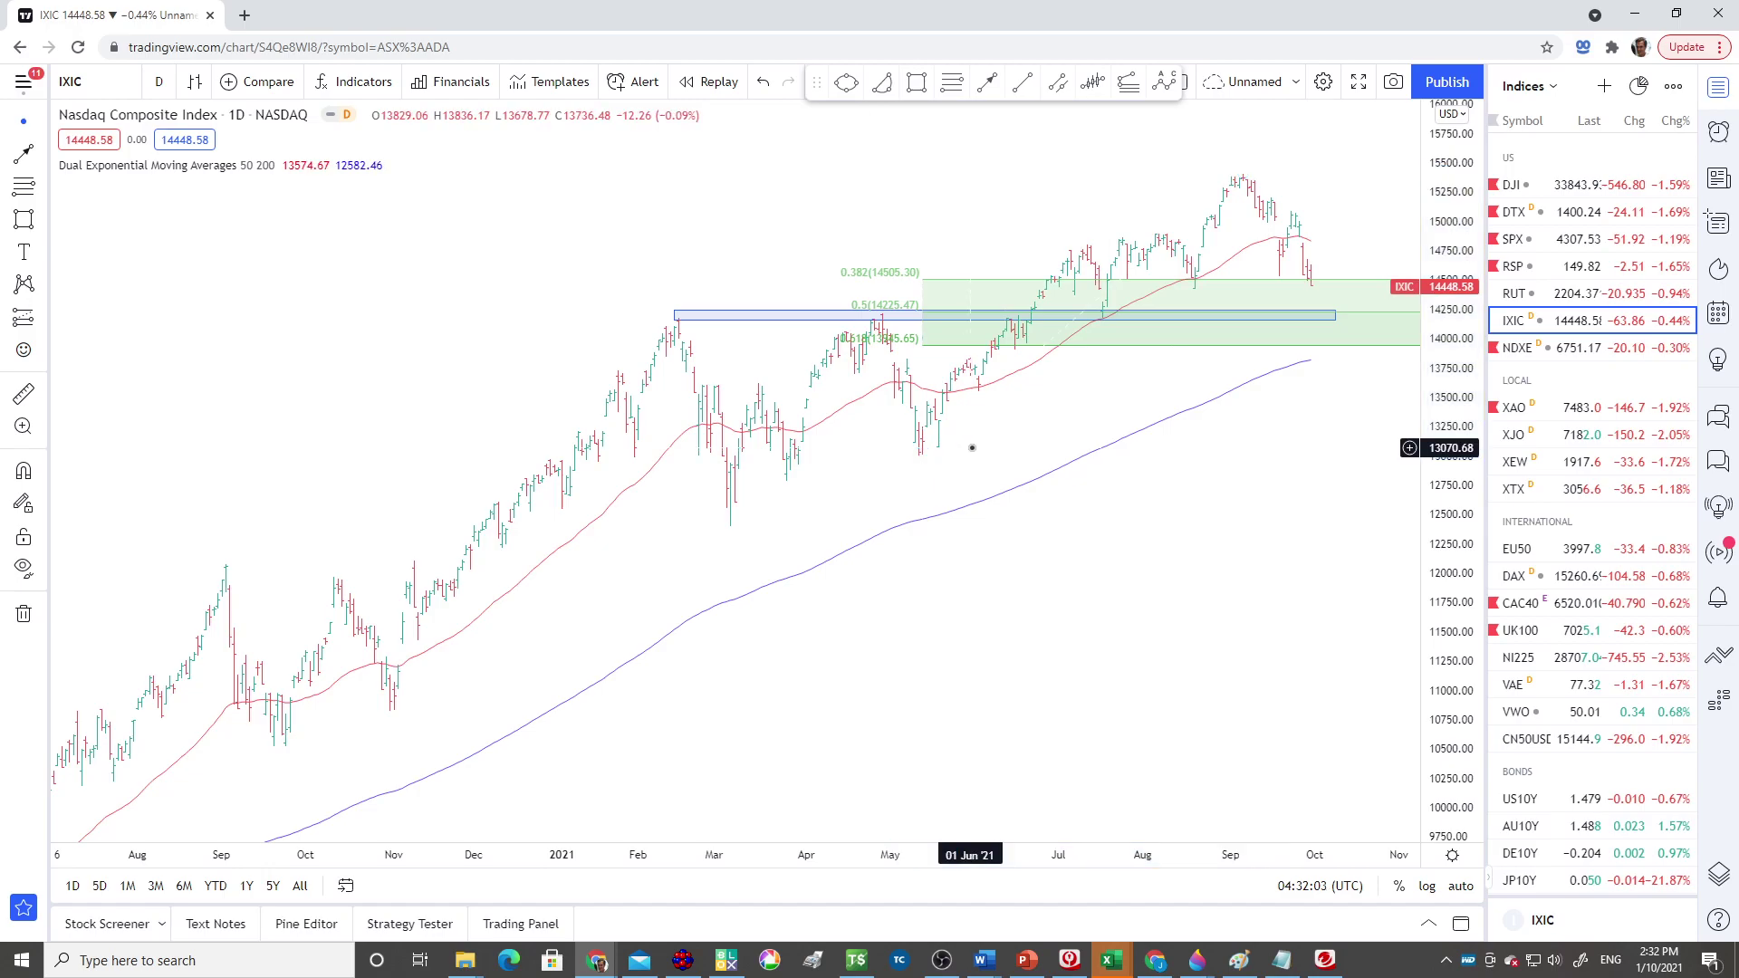
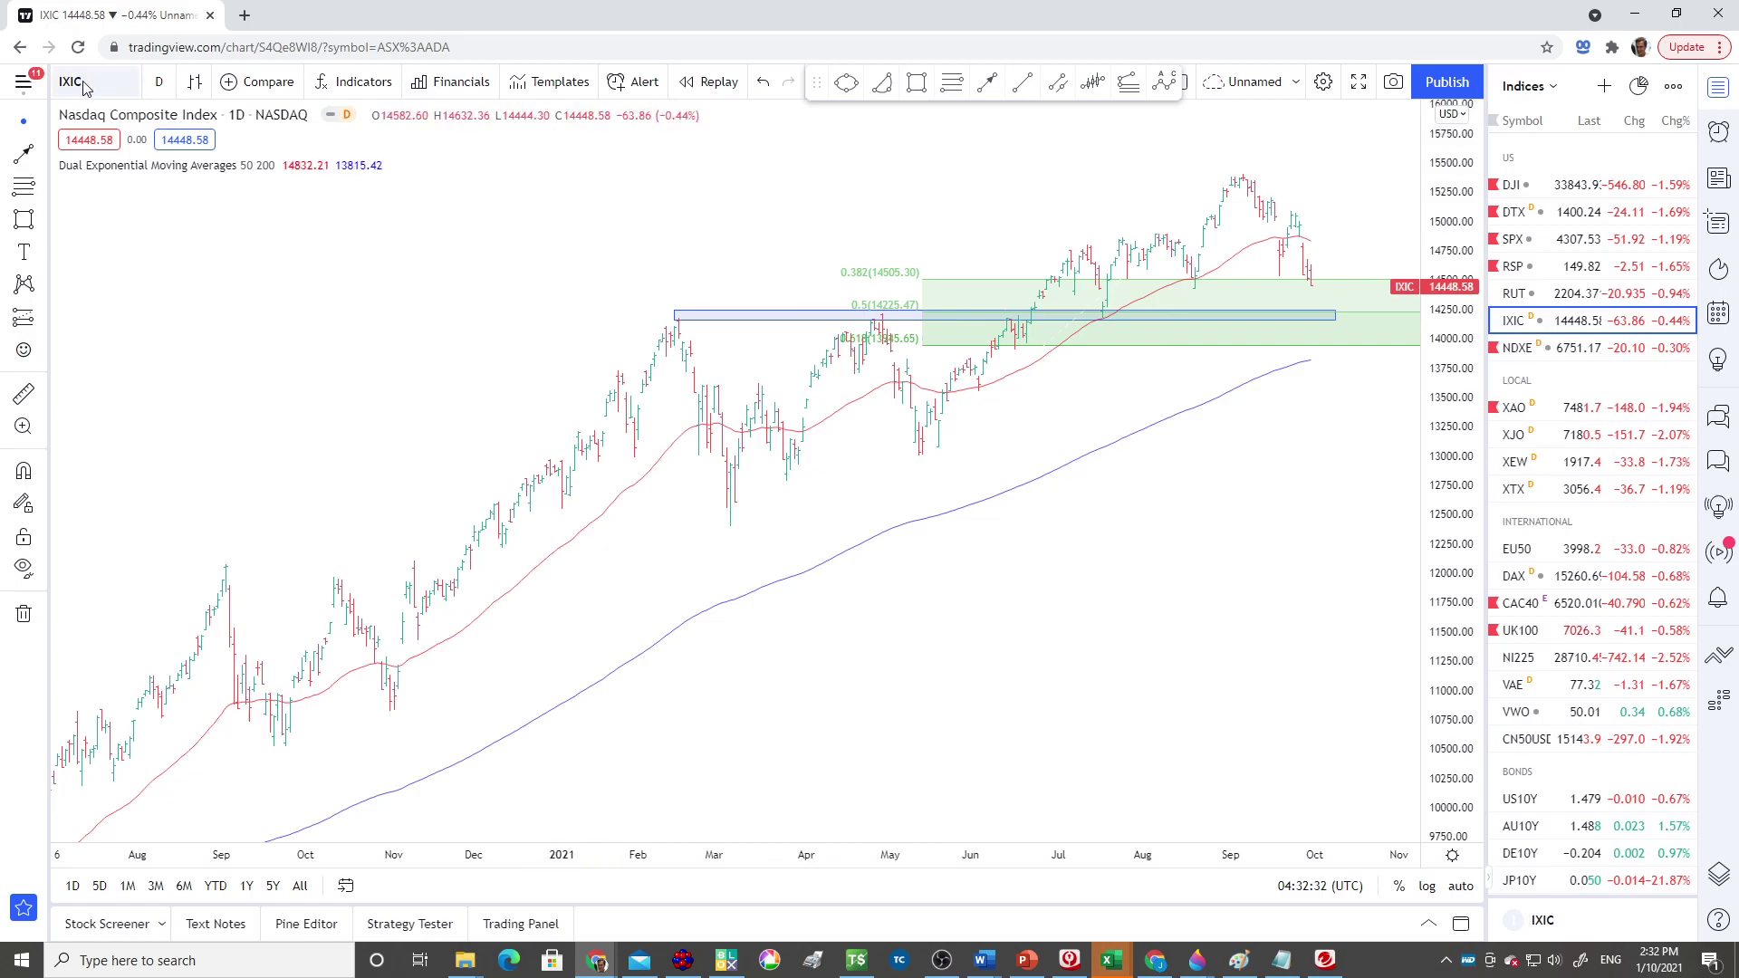
# - Search for the symbol XLF and open the NYSE Arca SPDR Select Sector Fund - Financial chart
pyautogui.click(83, 83)
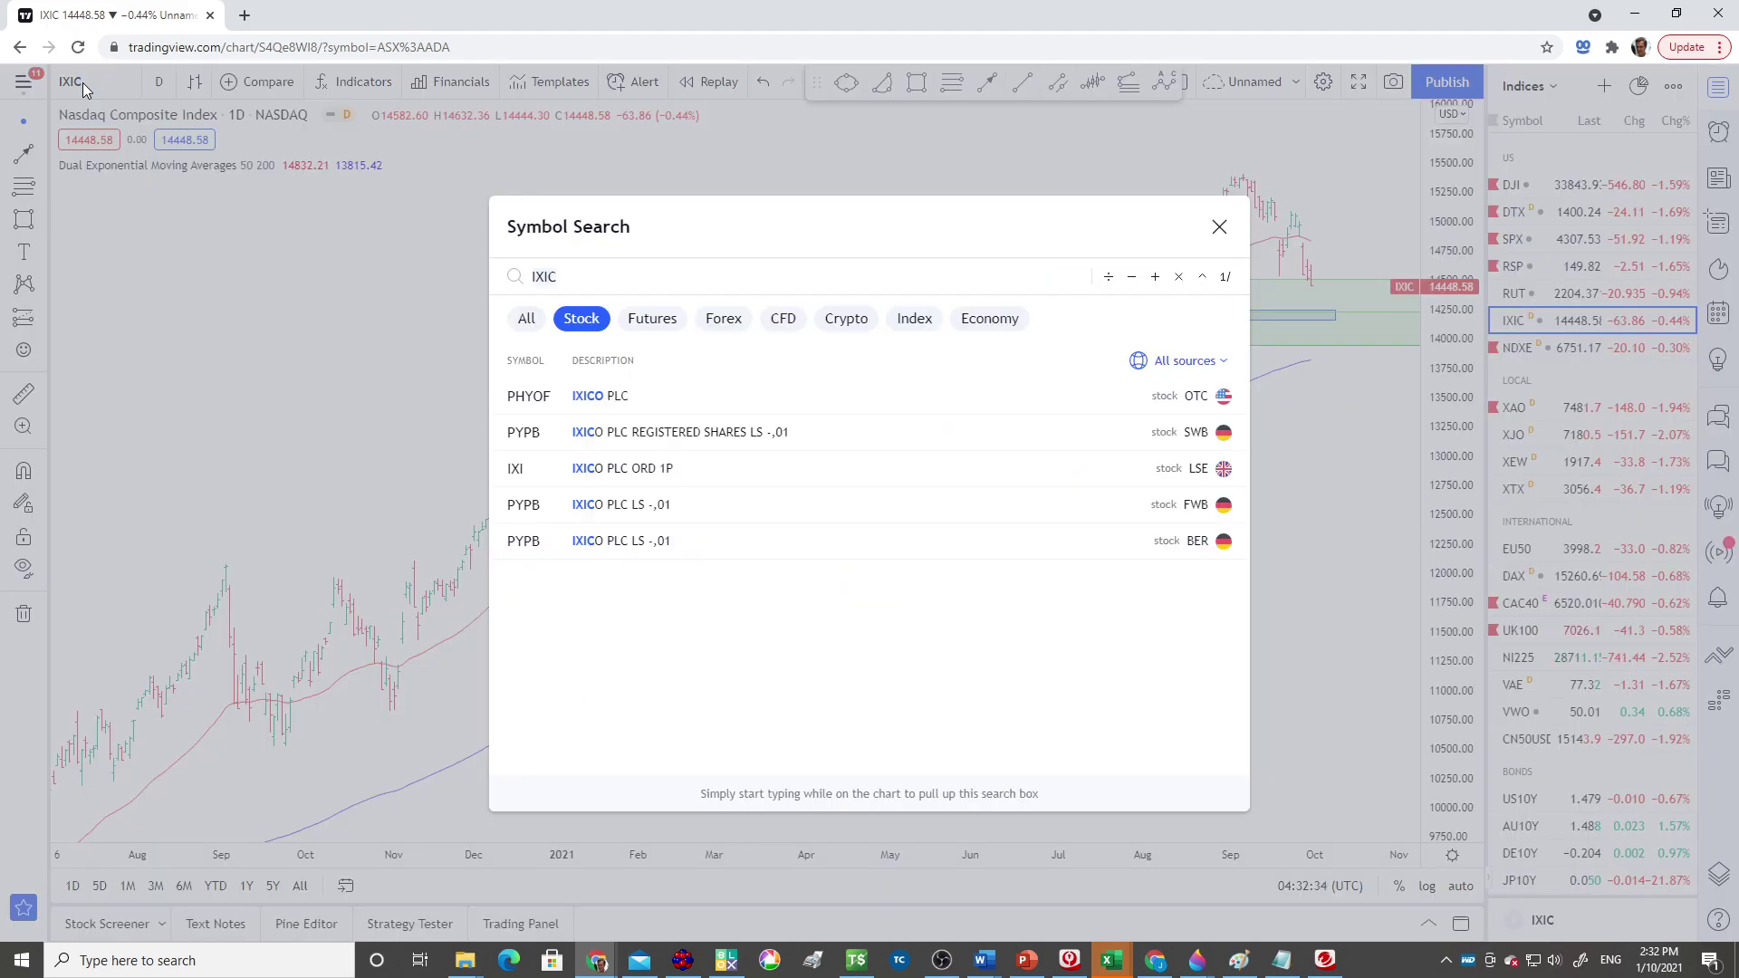
pyautogui.write('XLF')
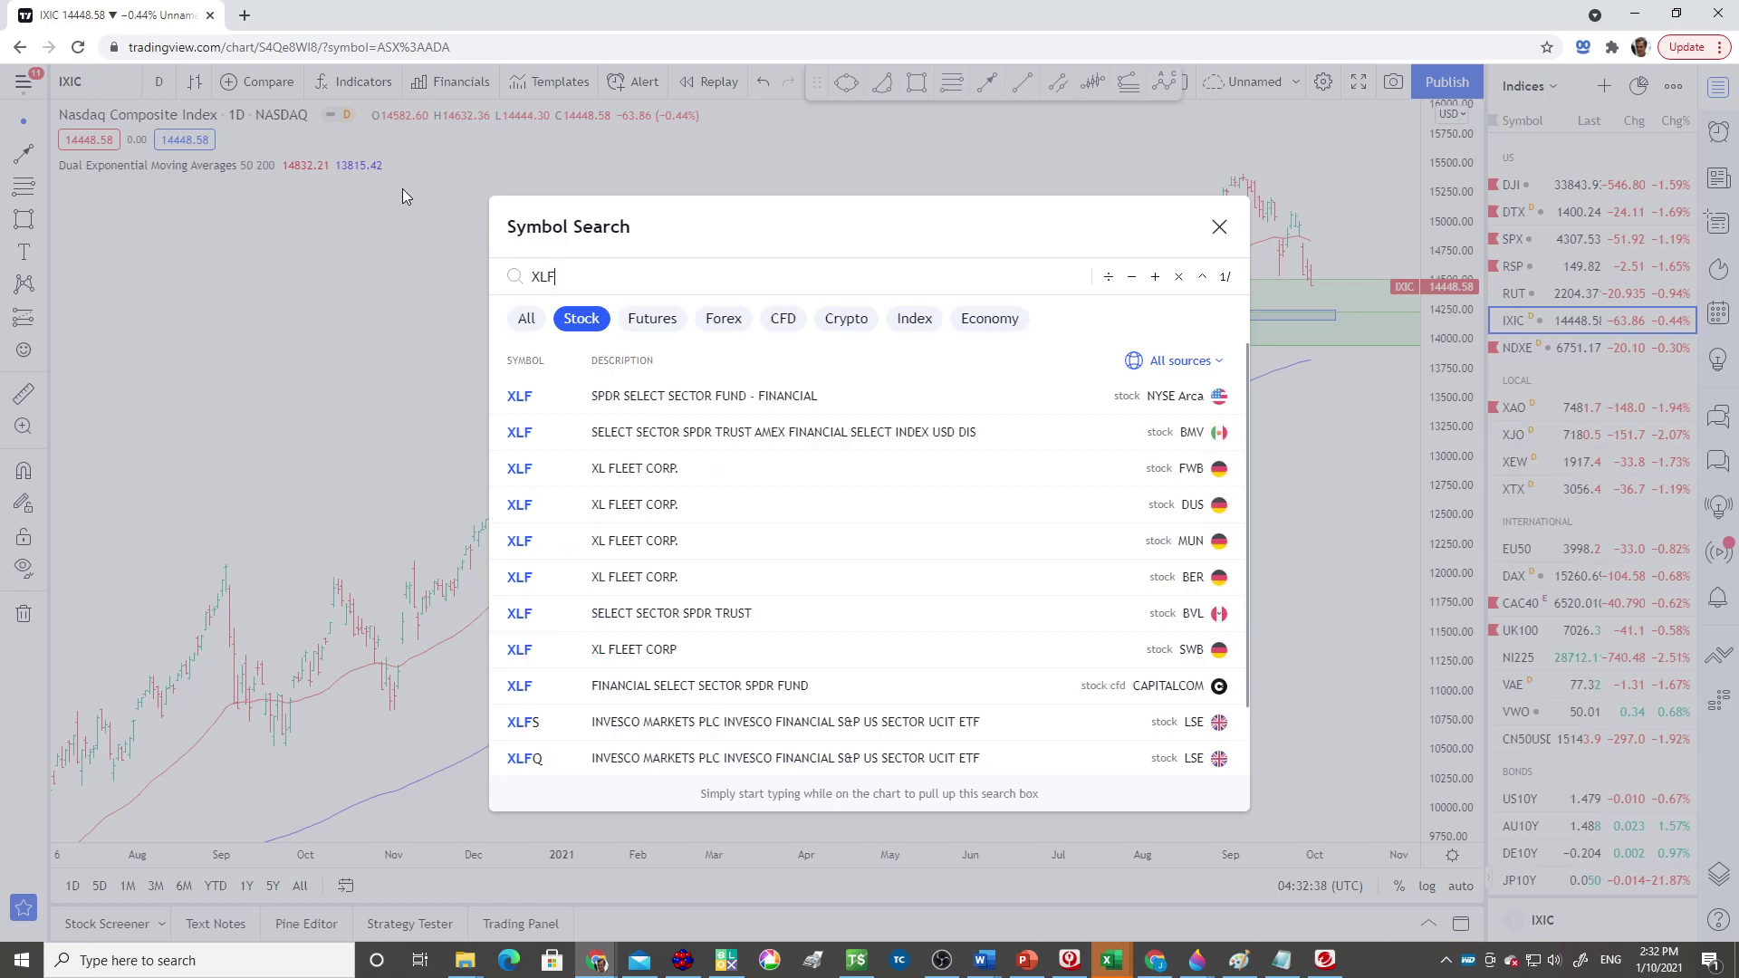
pyautogui.click(642, 402)
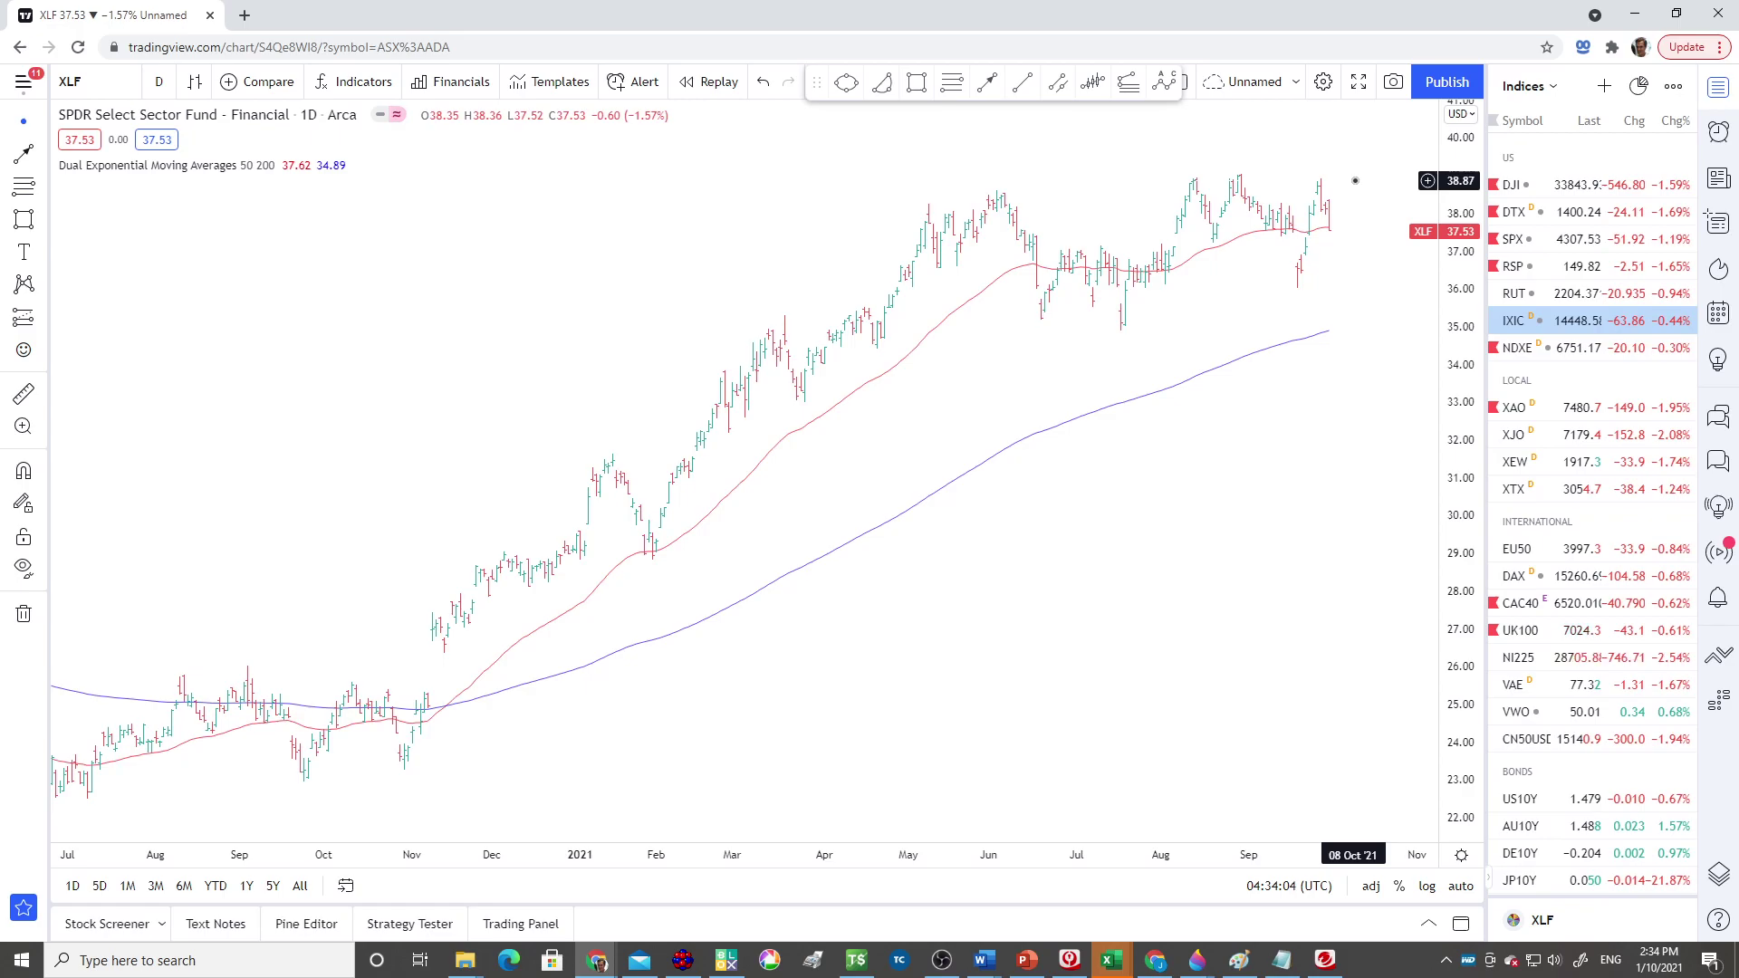
# - Open the XAO chart and draw a support-zone rectangle from 07 May '21 to about 19 Oct '21, about 7417 to 7460
pyautogui.click(1511, 410)
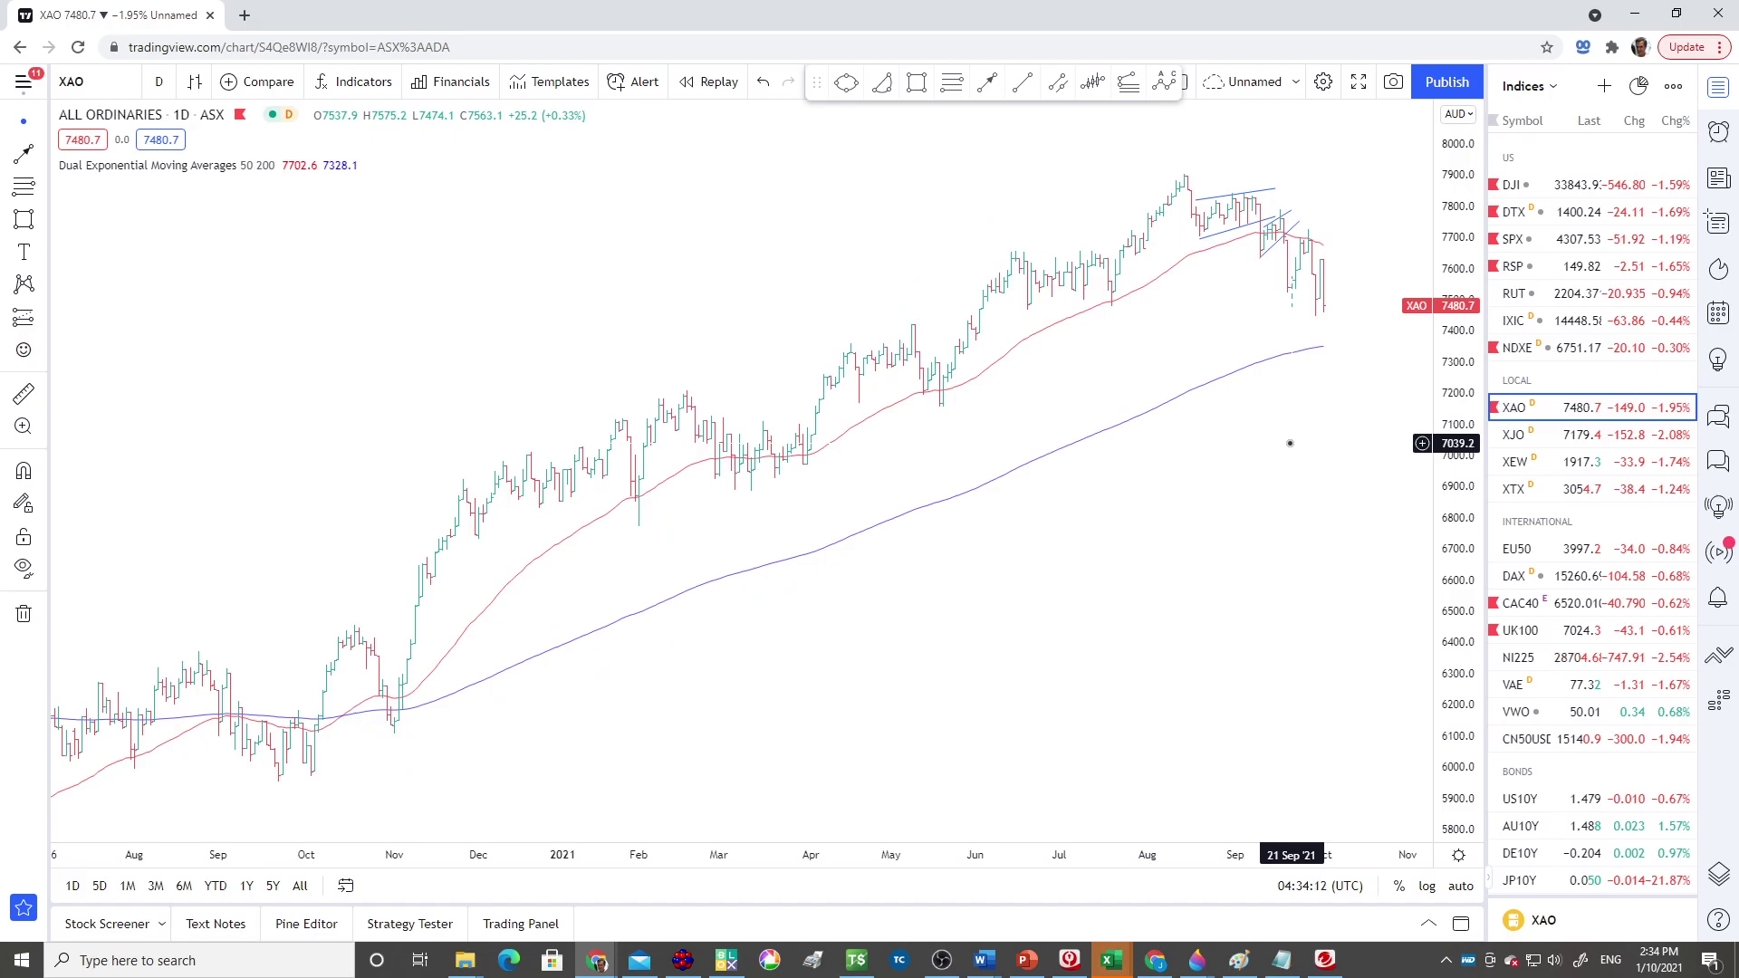
pyautogui.click(917, 87)
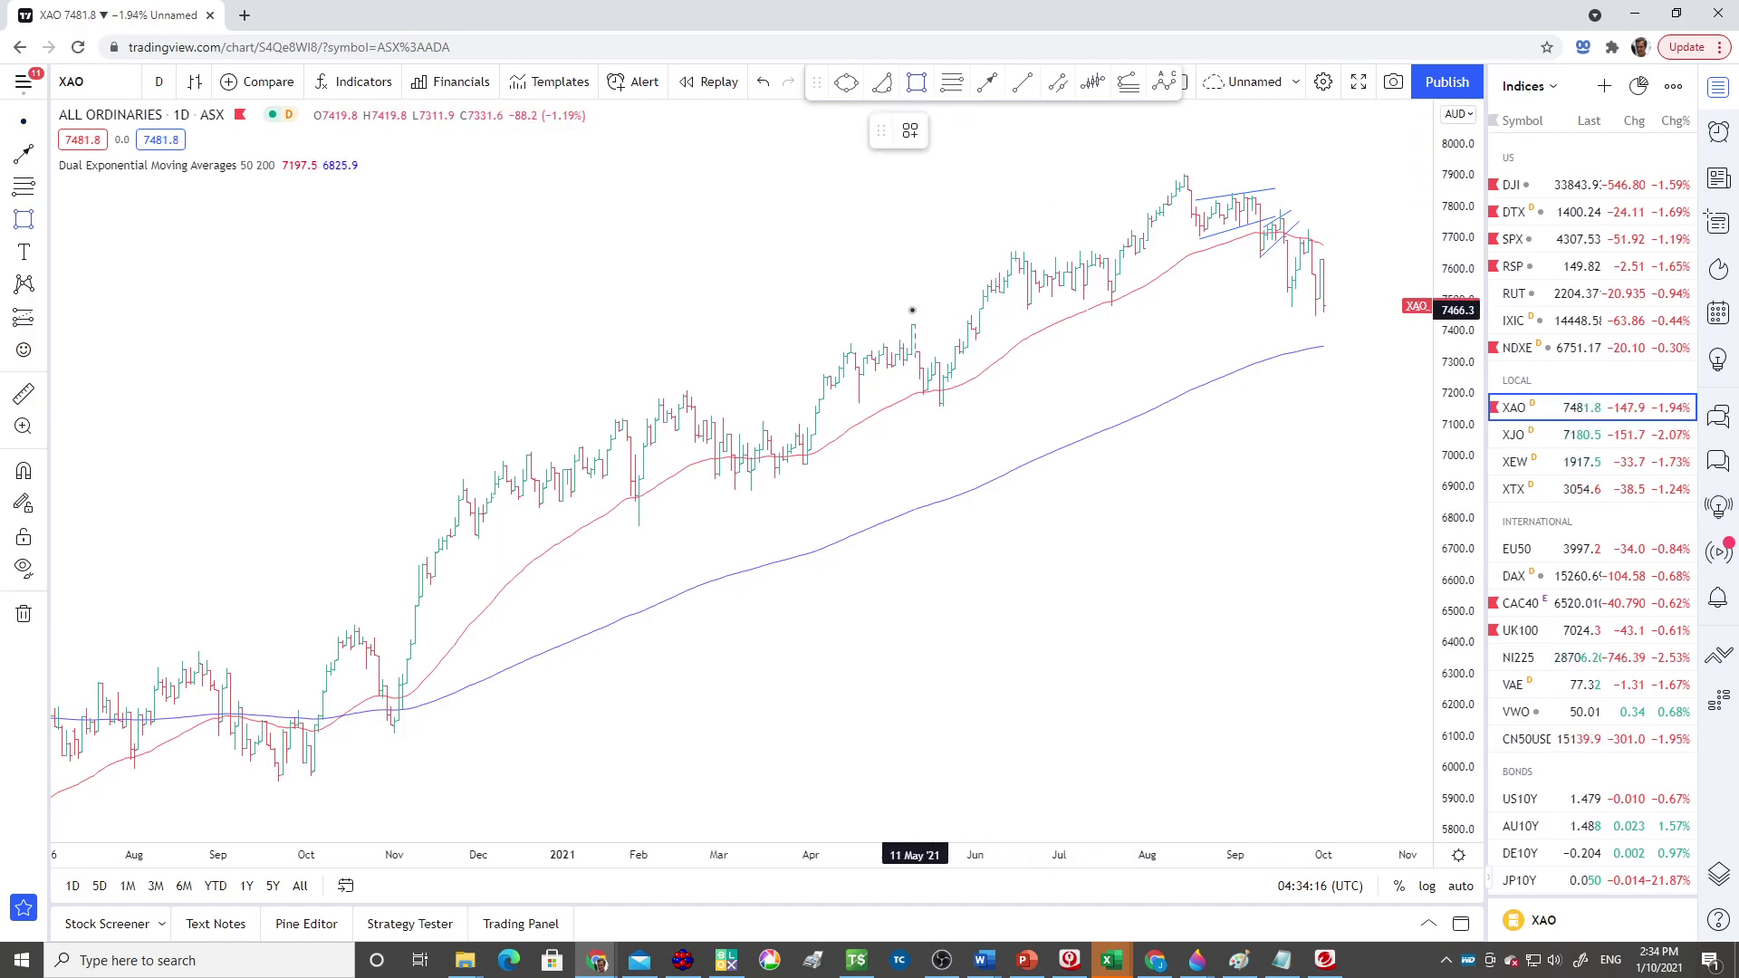
pyautogui.moveTo(908, 312); pyautogui.dragTo(1374, 324)
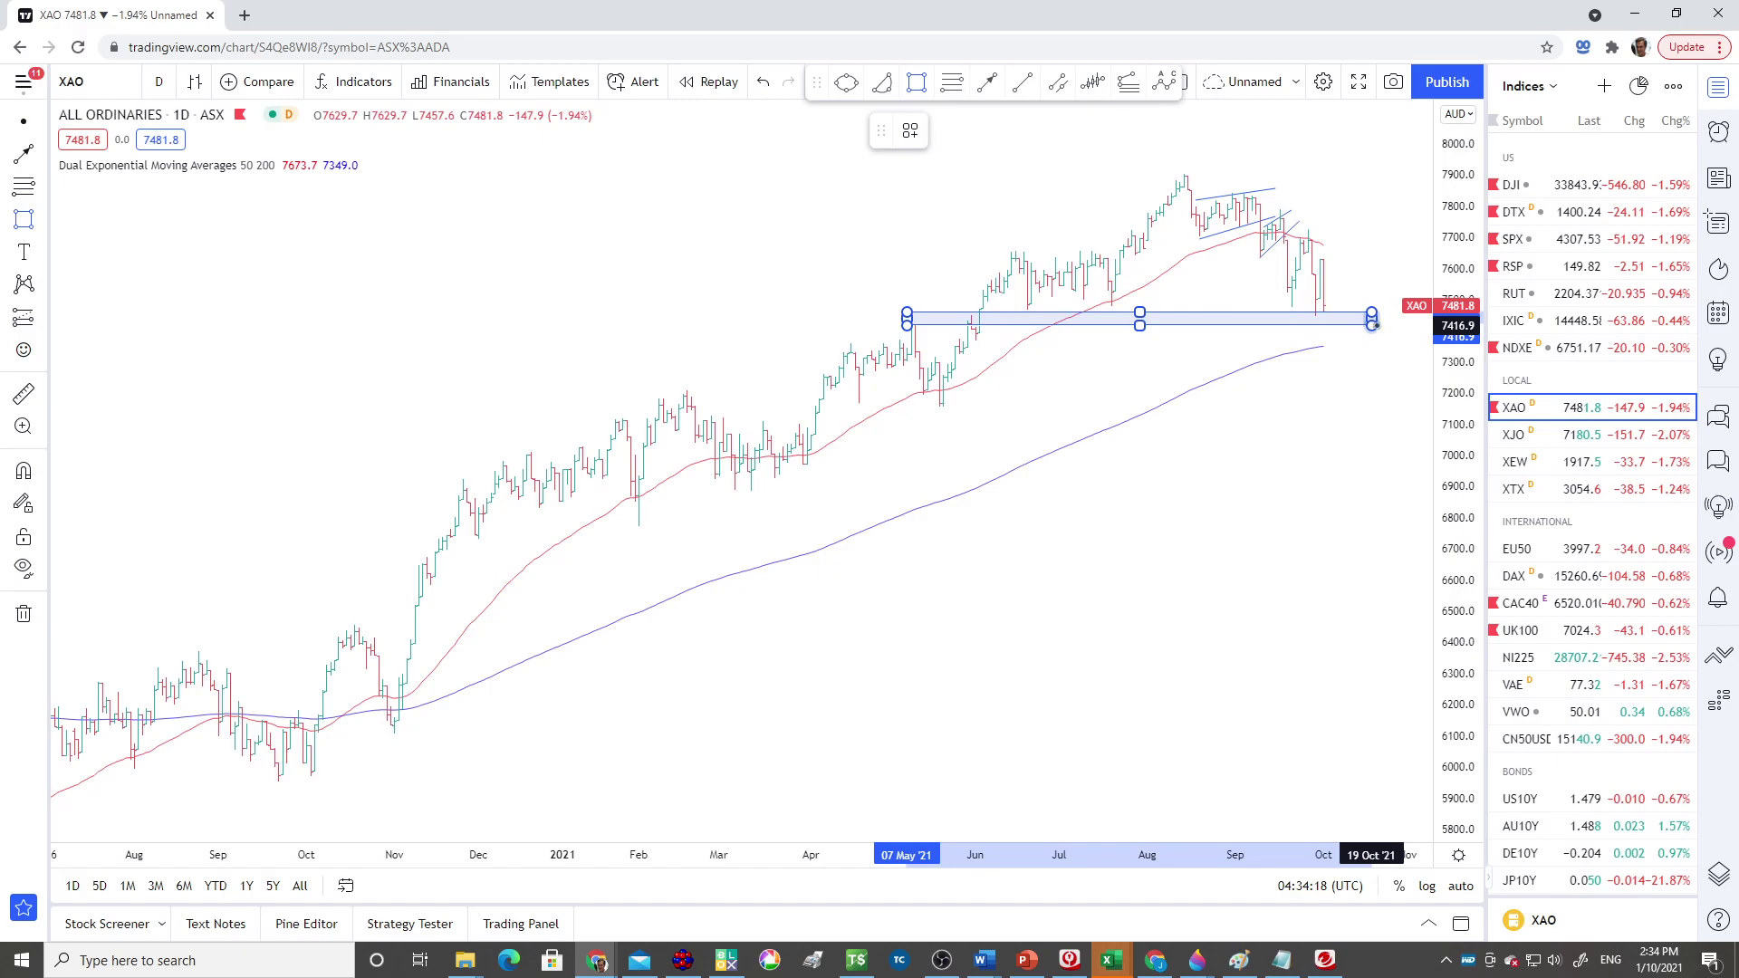
pyautogui.click(1318, 380)
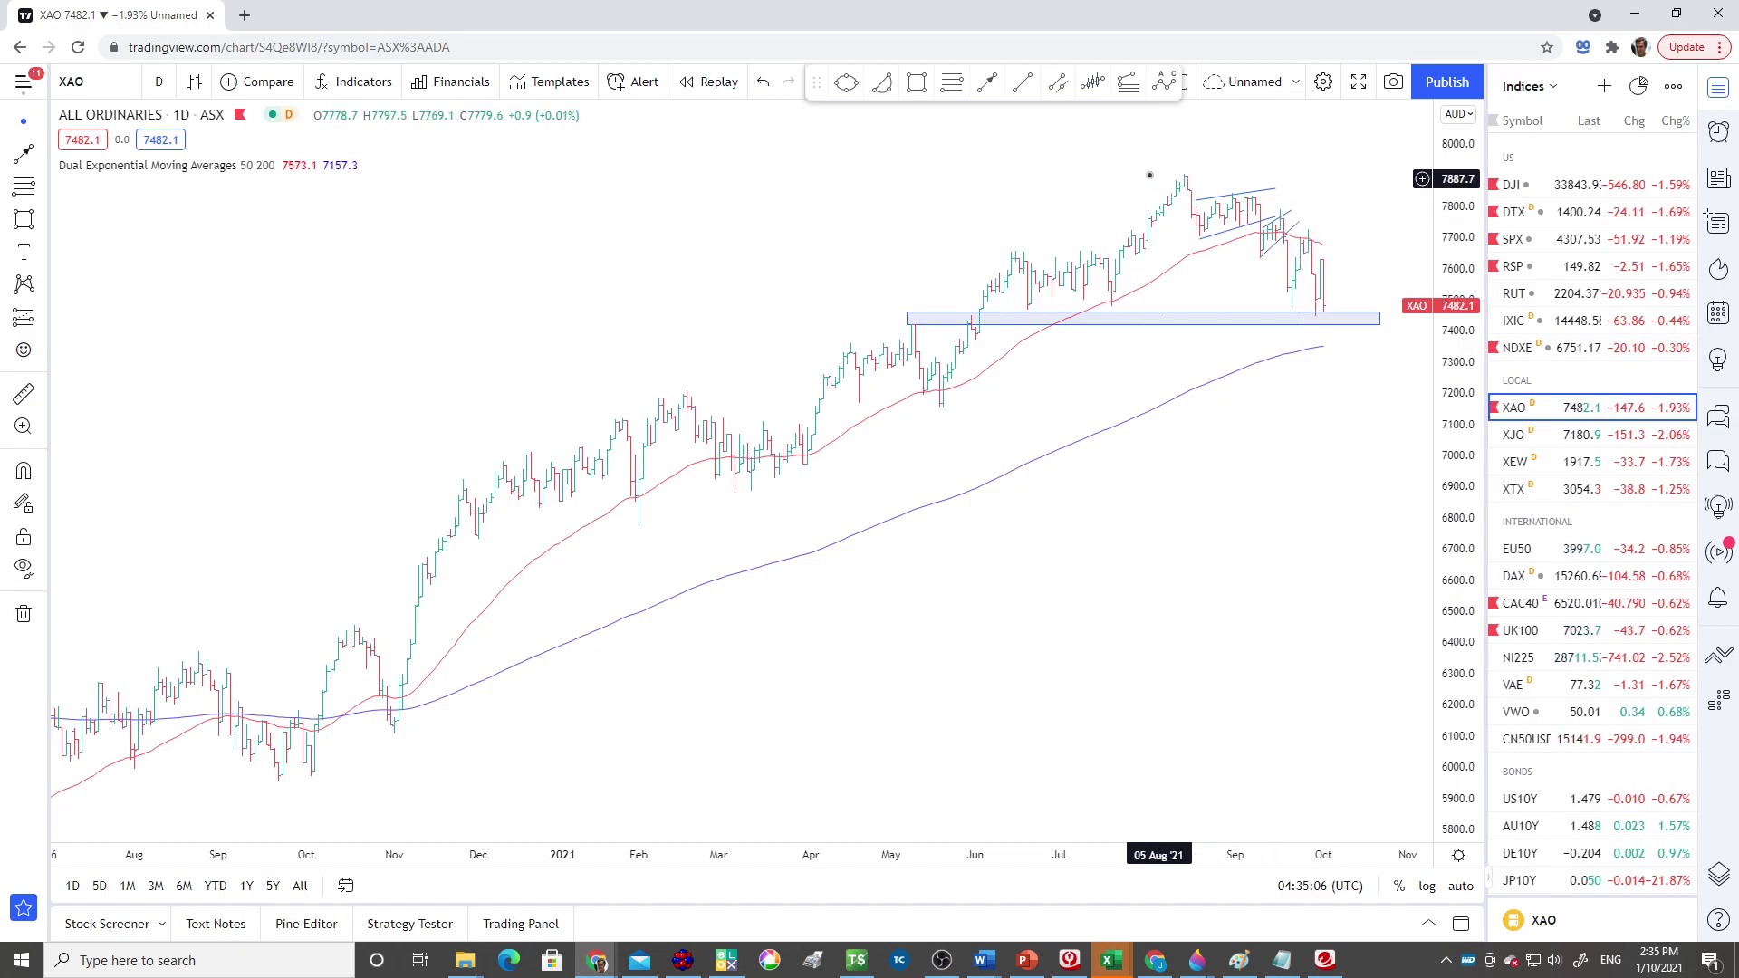
# - Draw a short downward arrow on XAO at 27 Sep '21, starting at about 7861.5 and pointing at the late September high
pyautogui.click(987, 82)
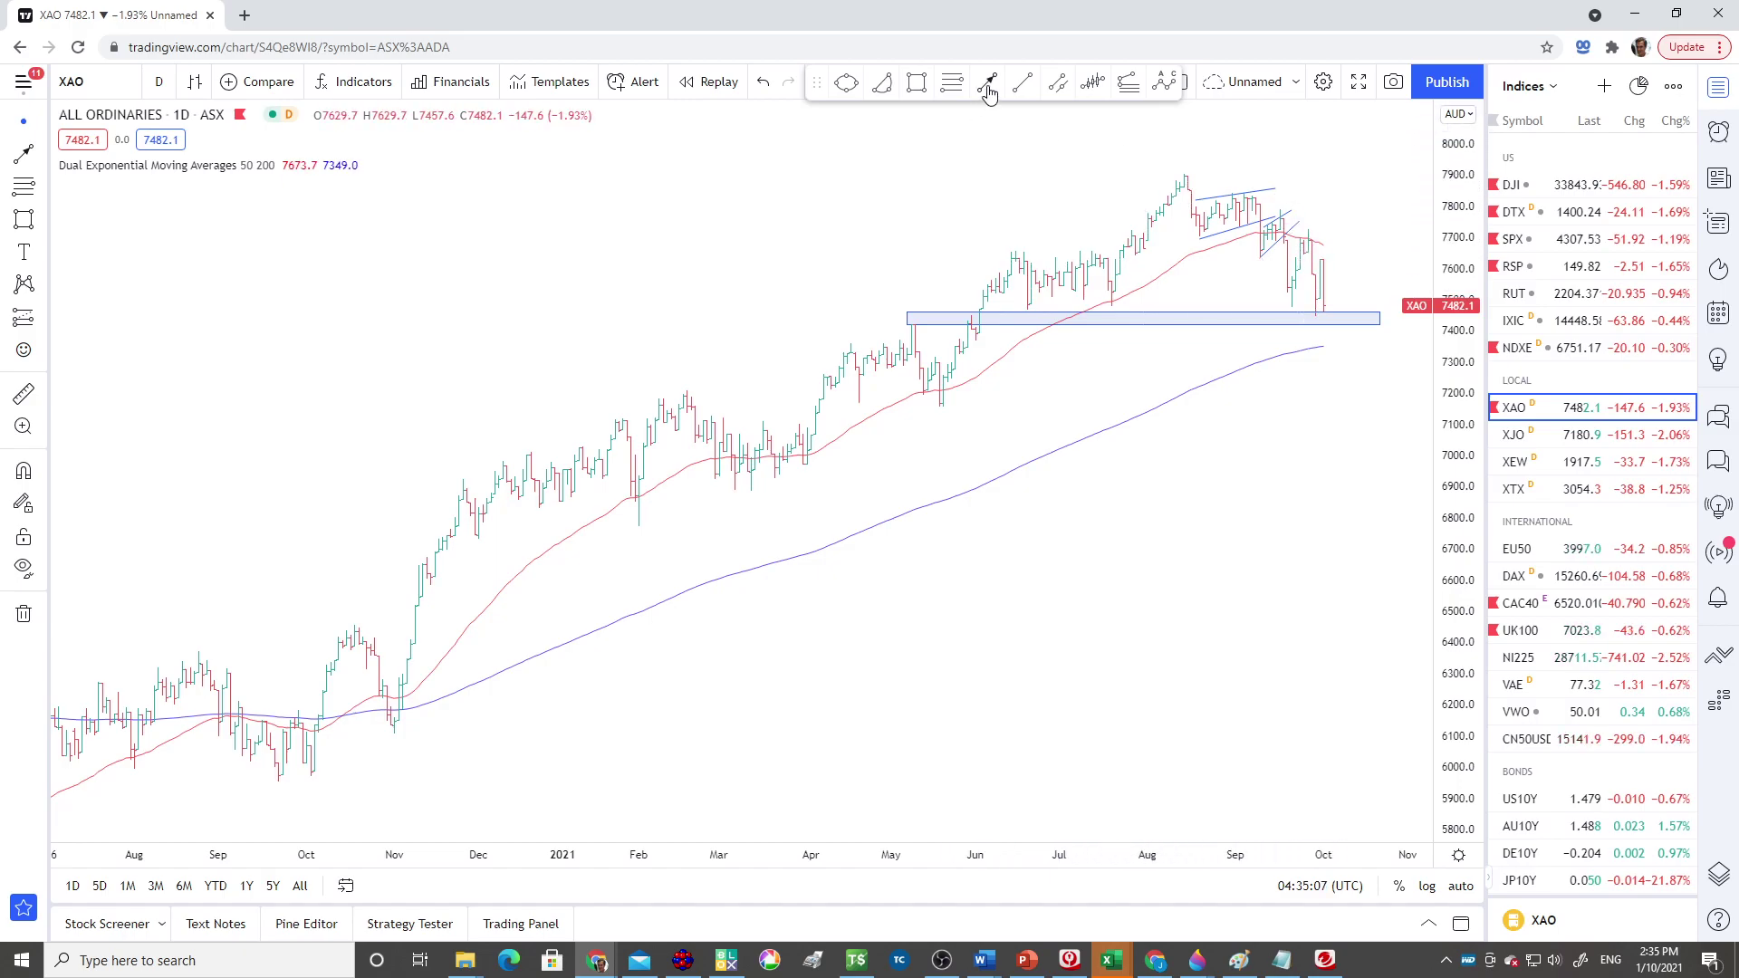
pyautogui.click(1308, 186)
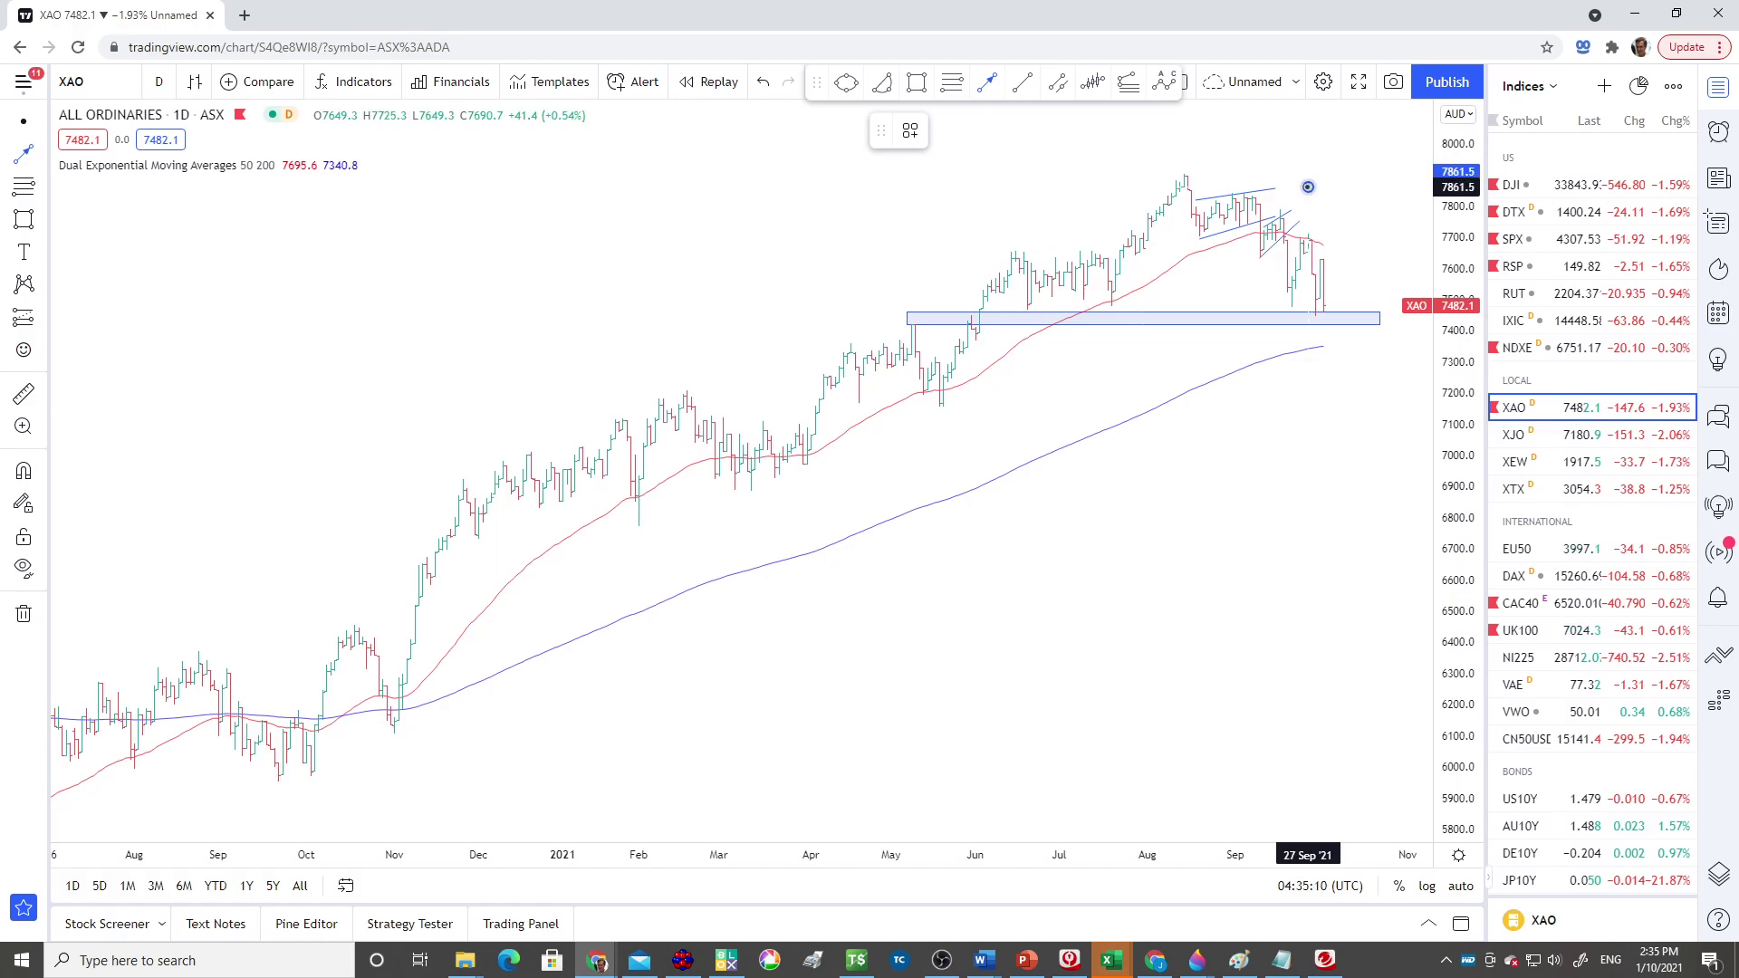
pyautogui.click(1308, 220)
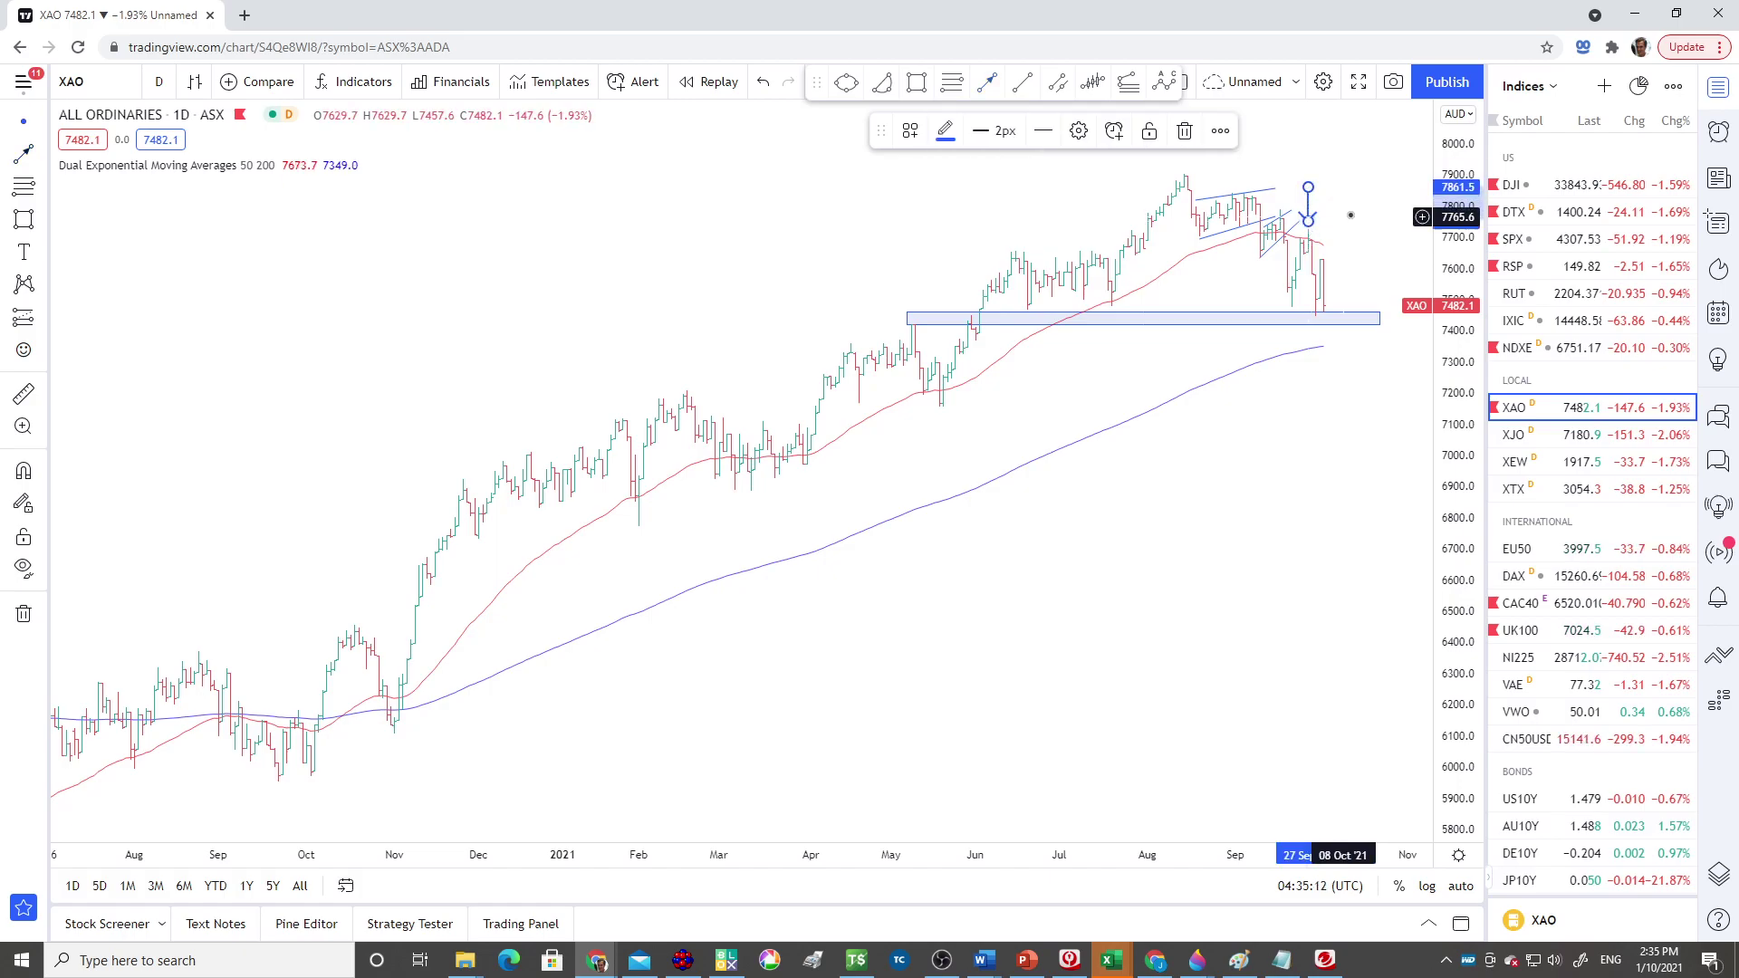
pyautogui.click(1351, 215)
pyautogui.scroll(3, 1341, 286)
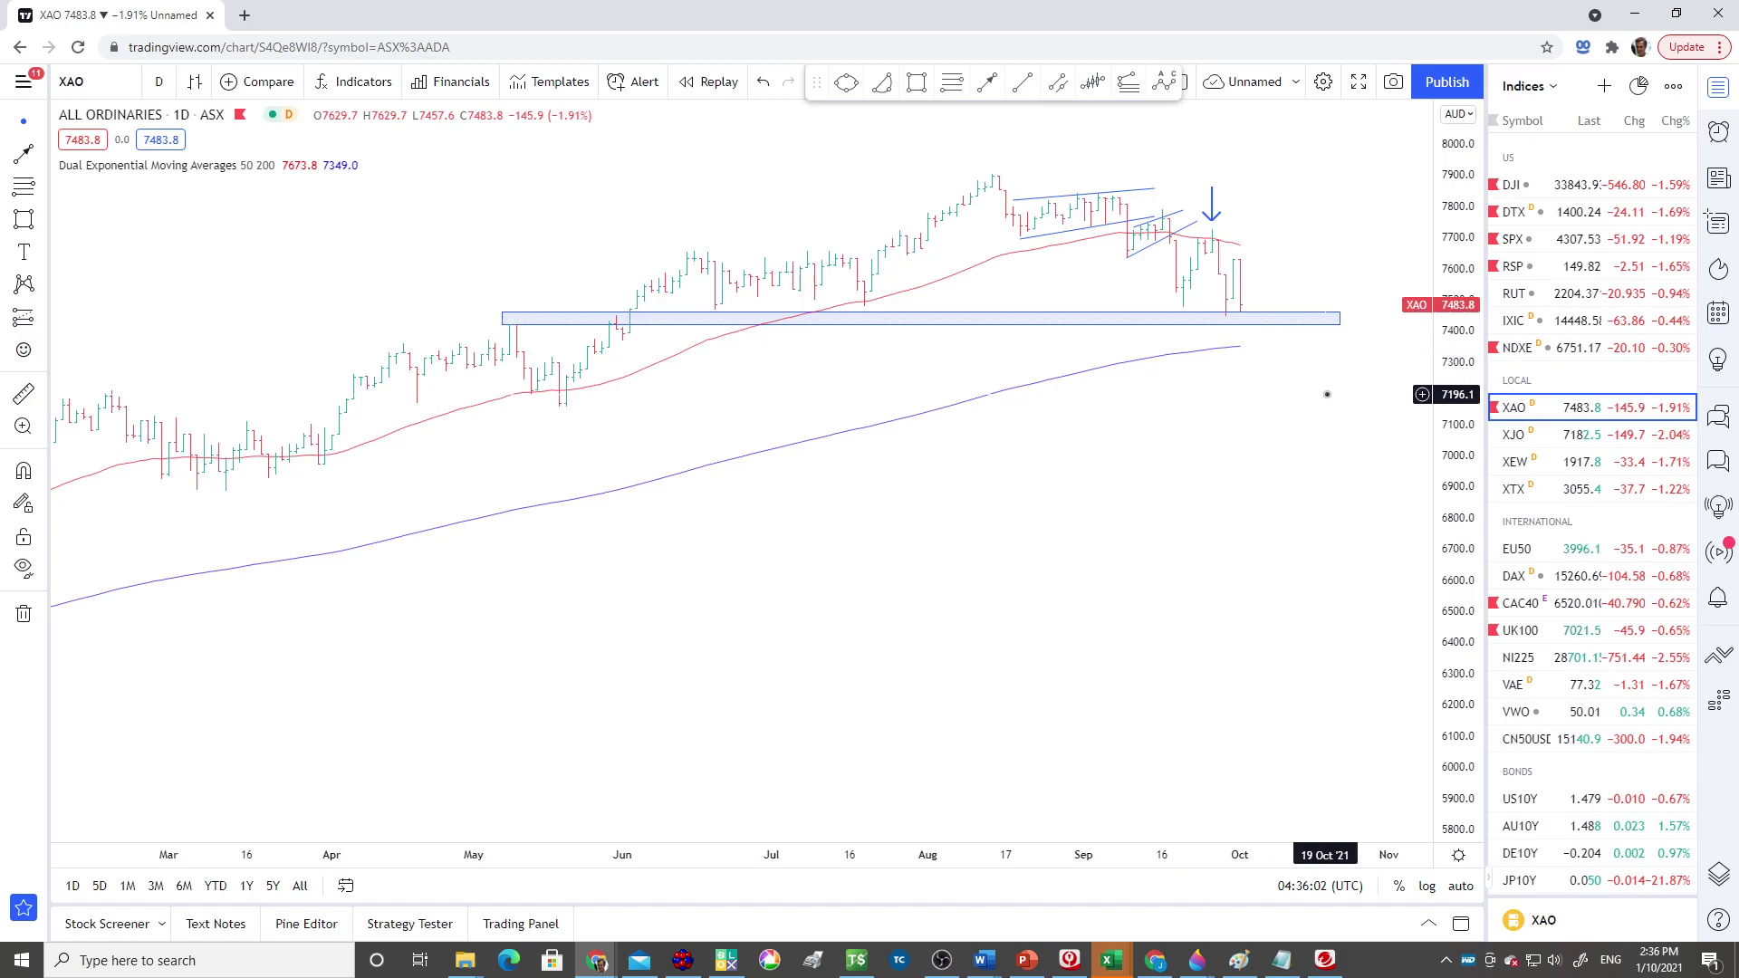
# - Draw a second, lower support-zone rectangle on XAO from 15 Feb '21 to 05 Nov '21, about 7167 to 7231
pyautogui.scroll(-2, 1318, 396)
pyautogui.scroll(-1, 1313, 399)
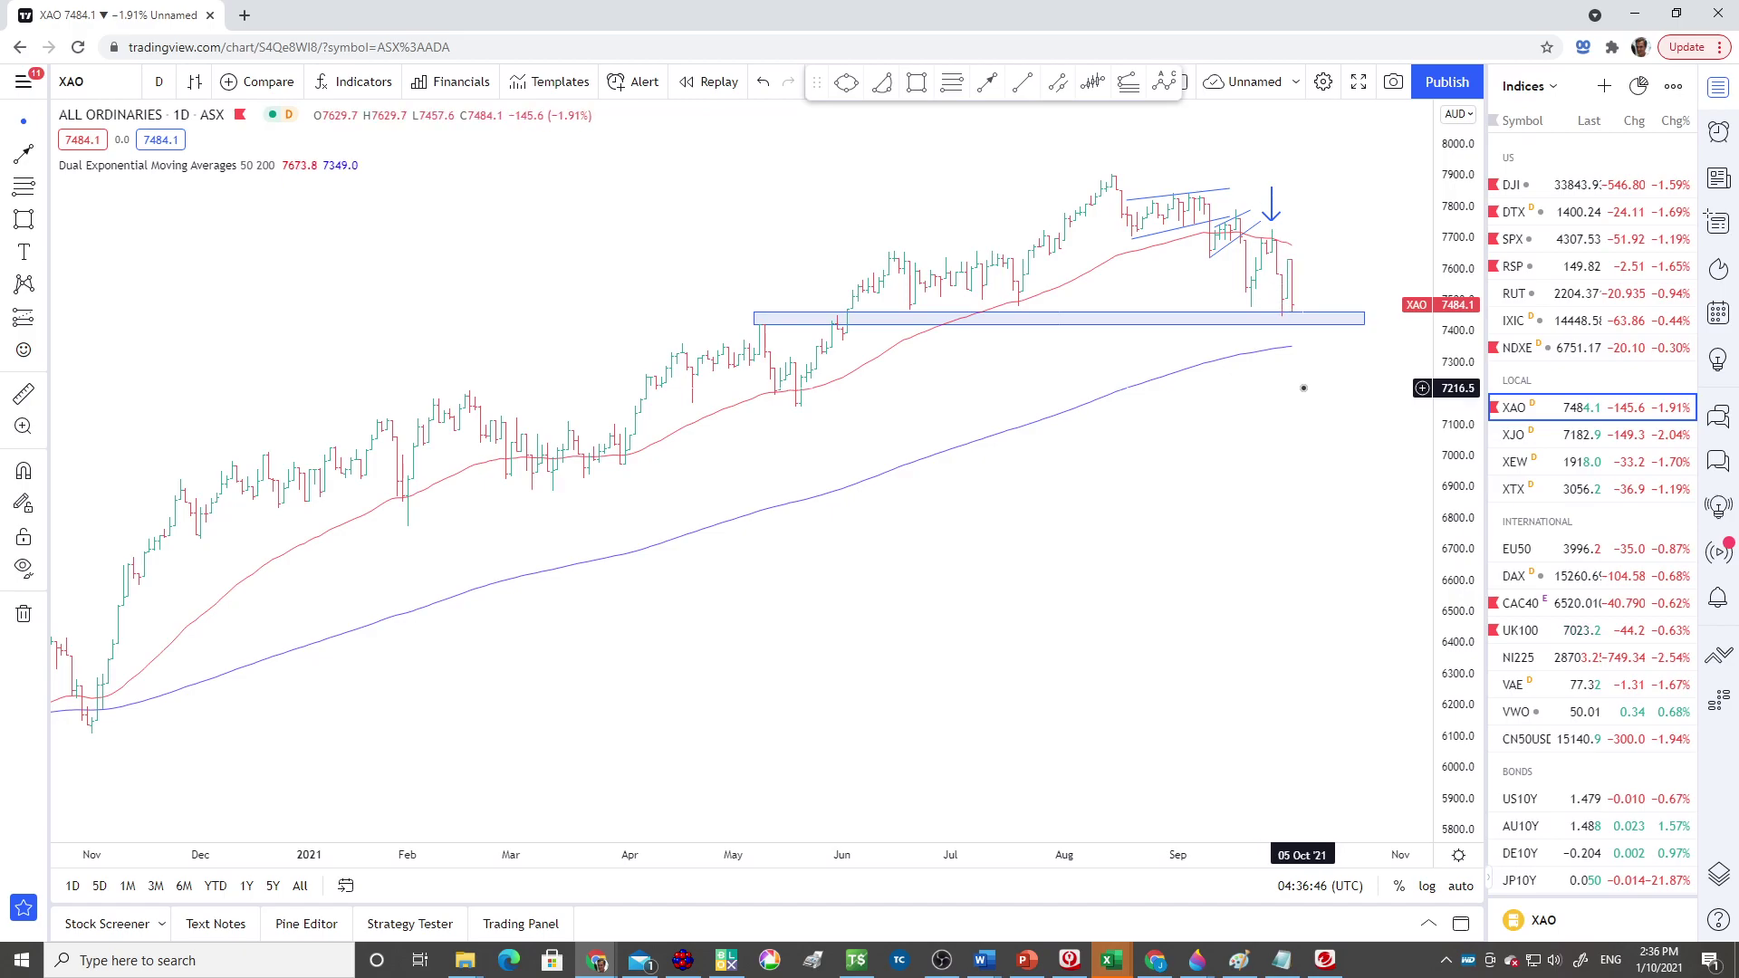
pyautogui.click(916, 81)
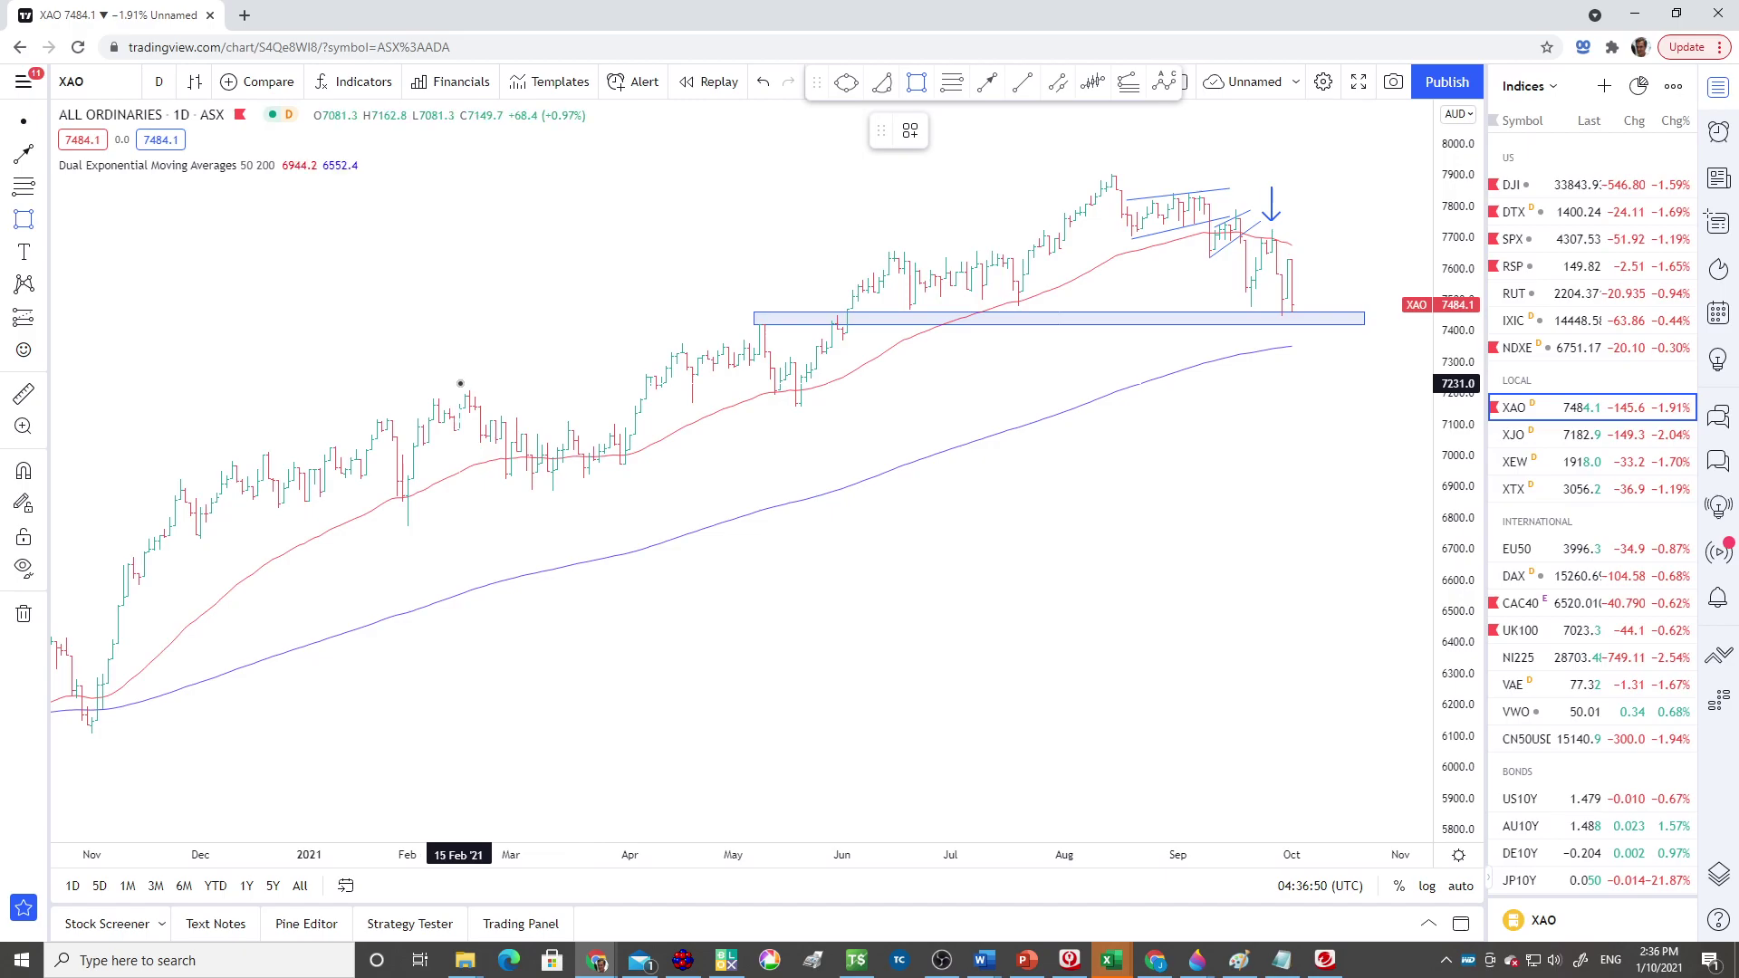
pyautogui.moveTo(460, 386)
pyautogui.mouseDown()
pyautogui.moveTo(999, 414)
pyautogui.moveTo(1427, 378)
pyautogui.moveTo(1441, 451)
pyautogui.moveTo(1422, 403)
pyautogui.mouseUp()
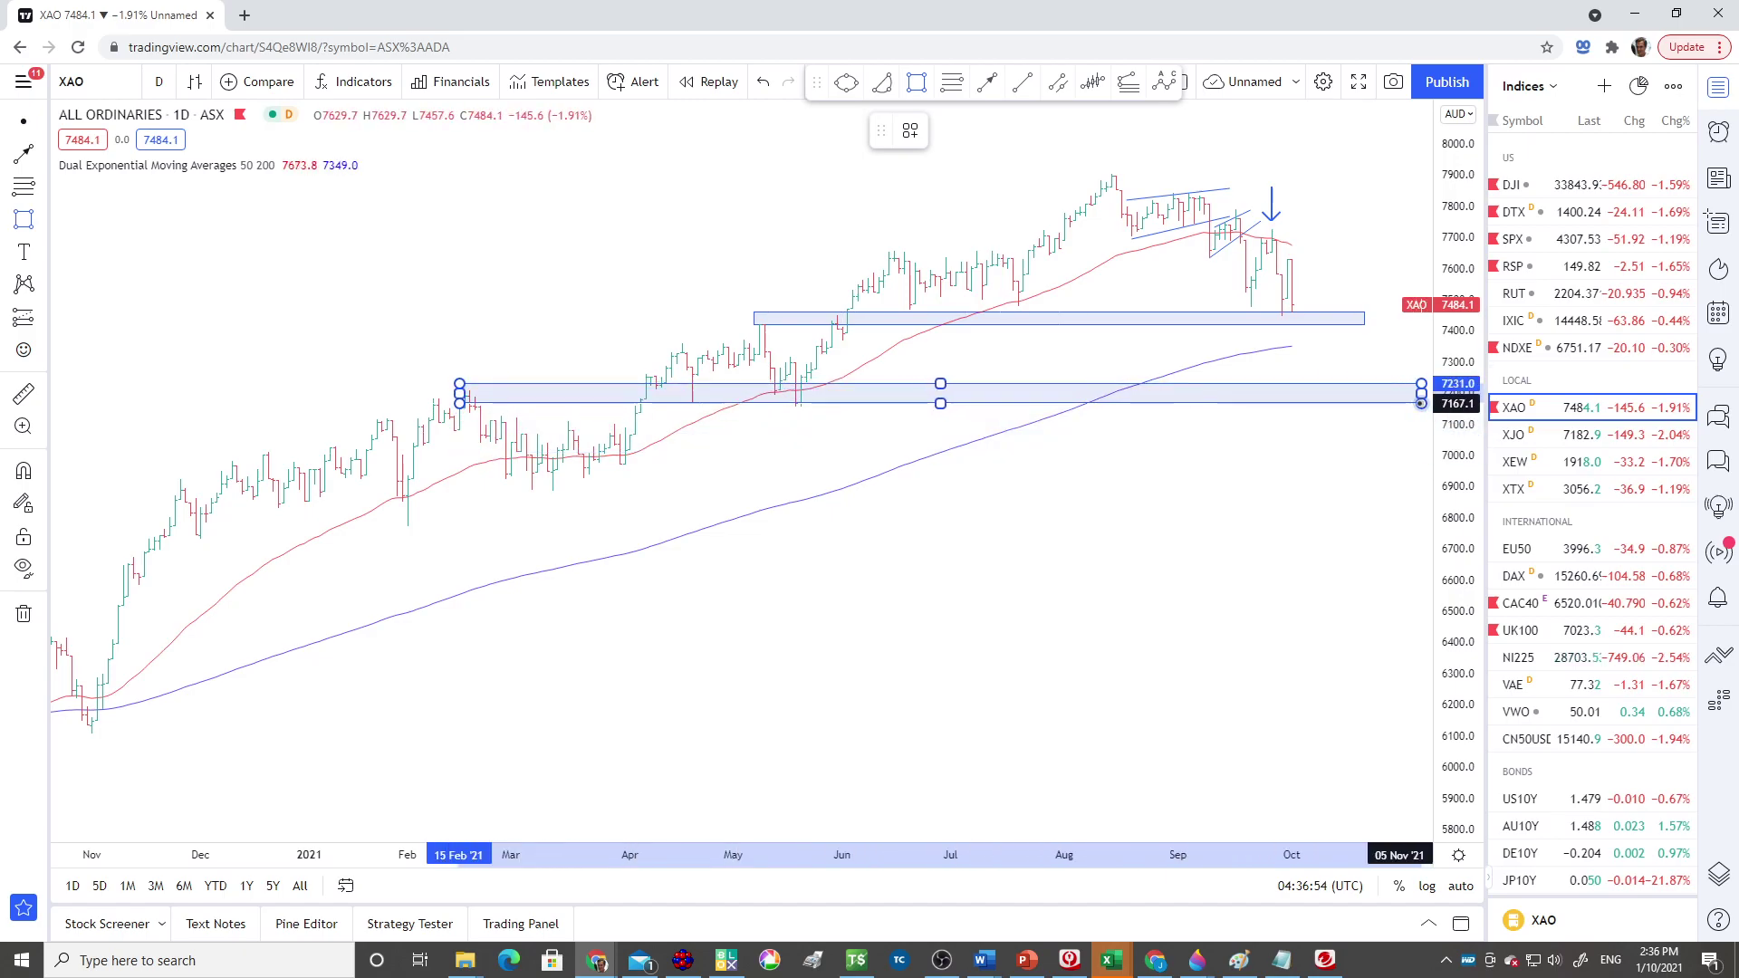
pyautogui.click(1425, 404)
pyautogui.click(804, 486)
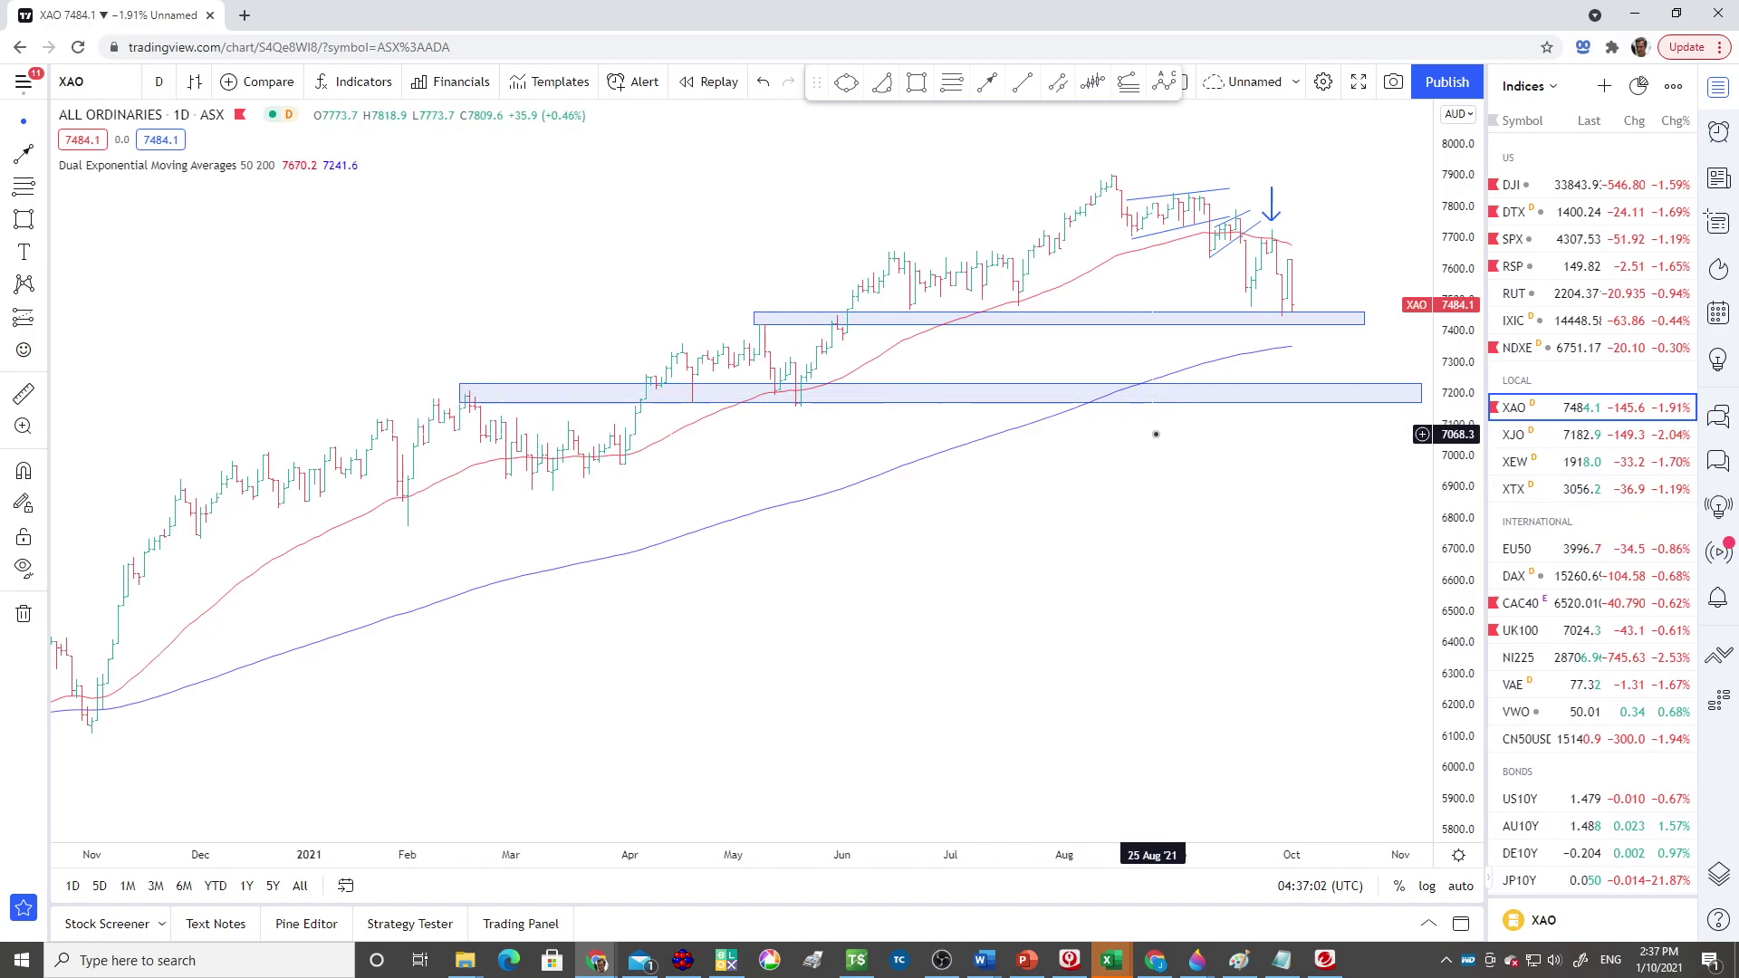
# - Measure the XAO decline from the mid-August '21 high down to the lower support zone, and clear the measurement
pyautogui.click(23, 394)
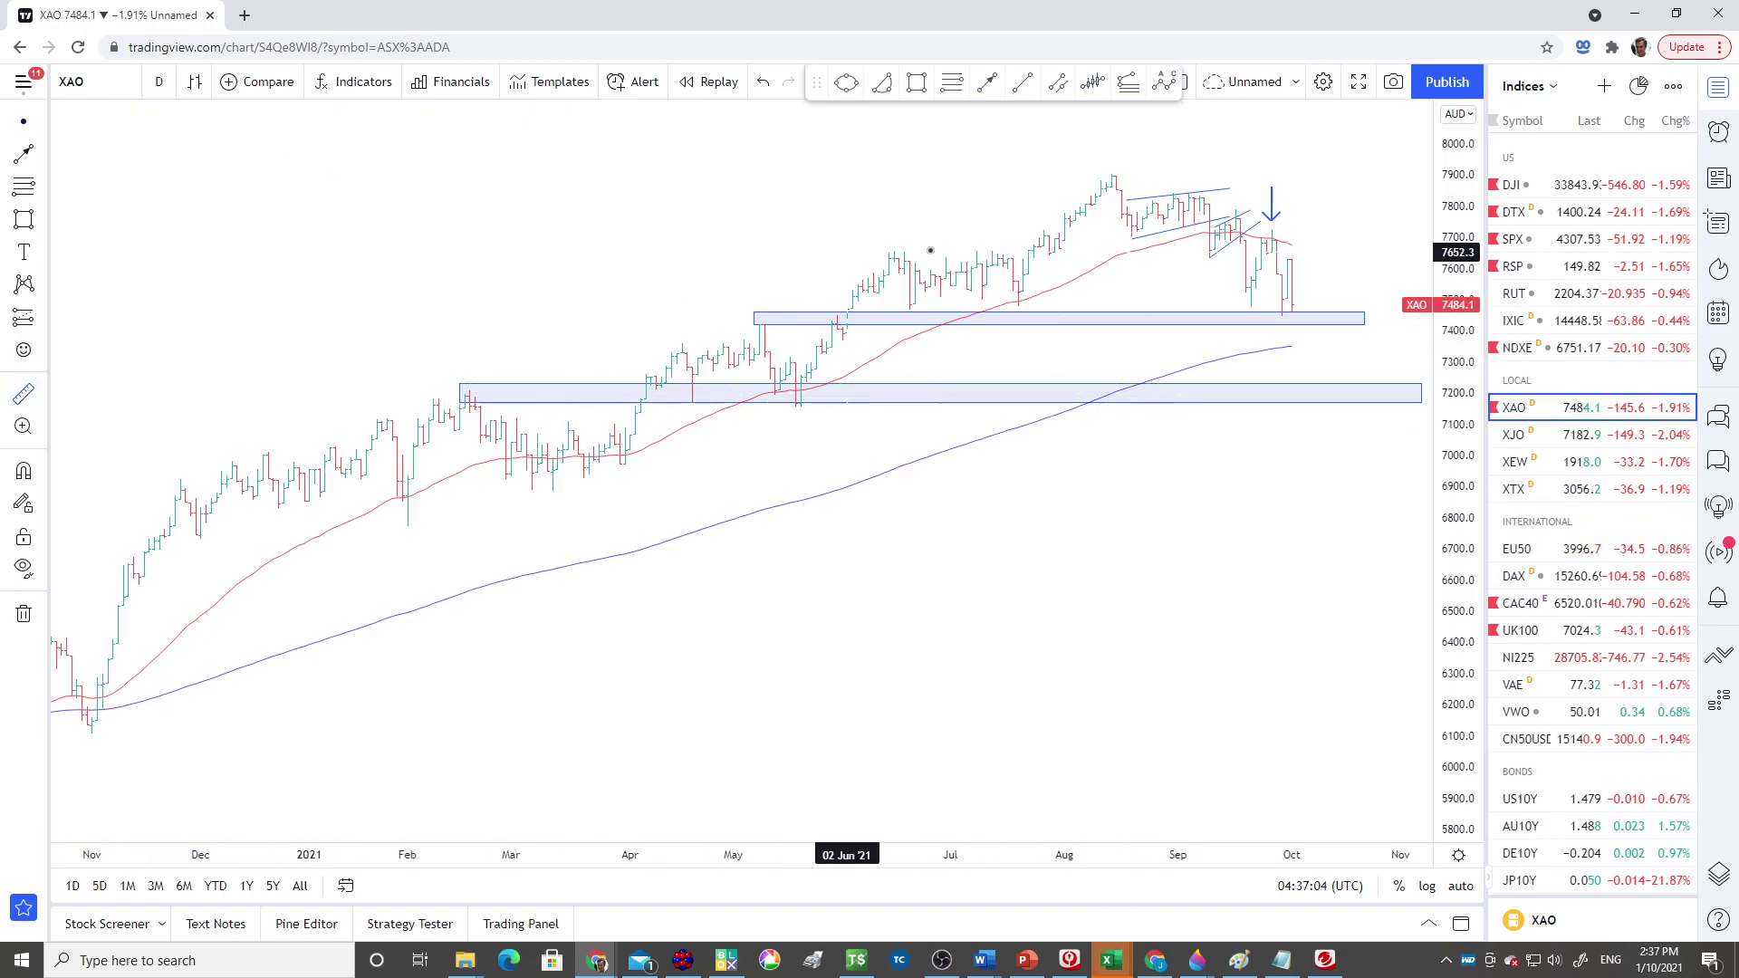
pyautogui.click(1121, 176)
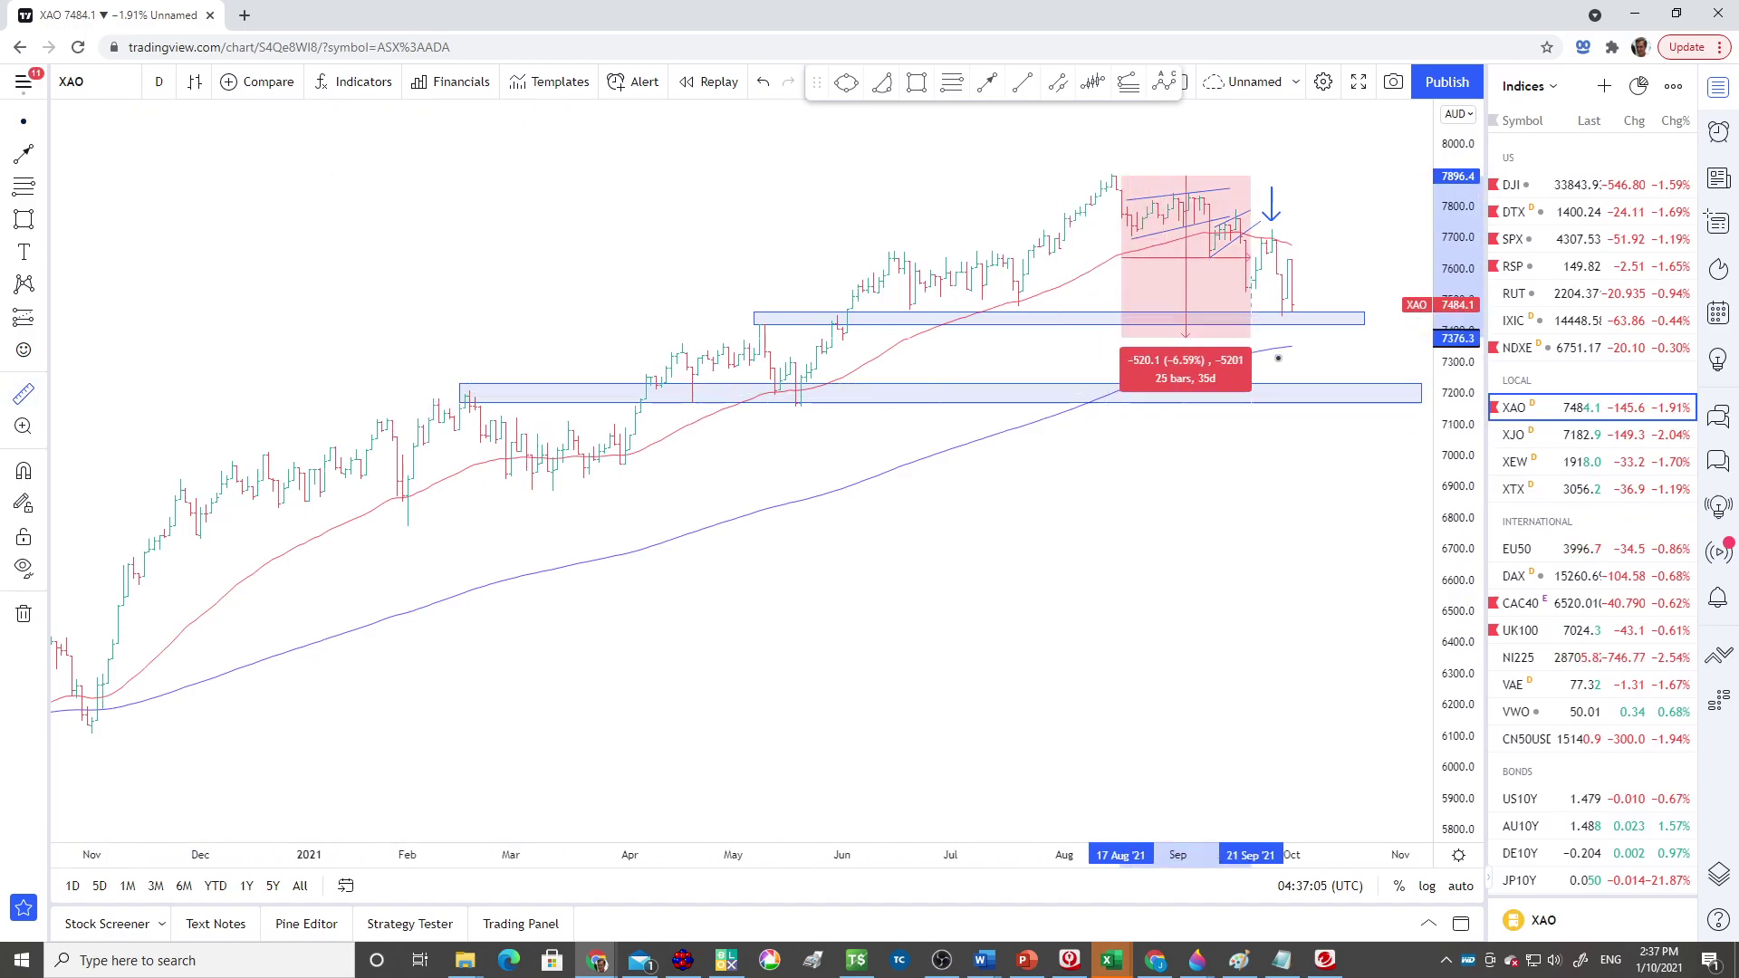
pyautogui.click(1352, 399)
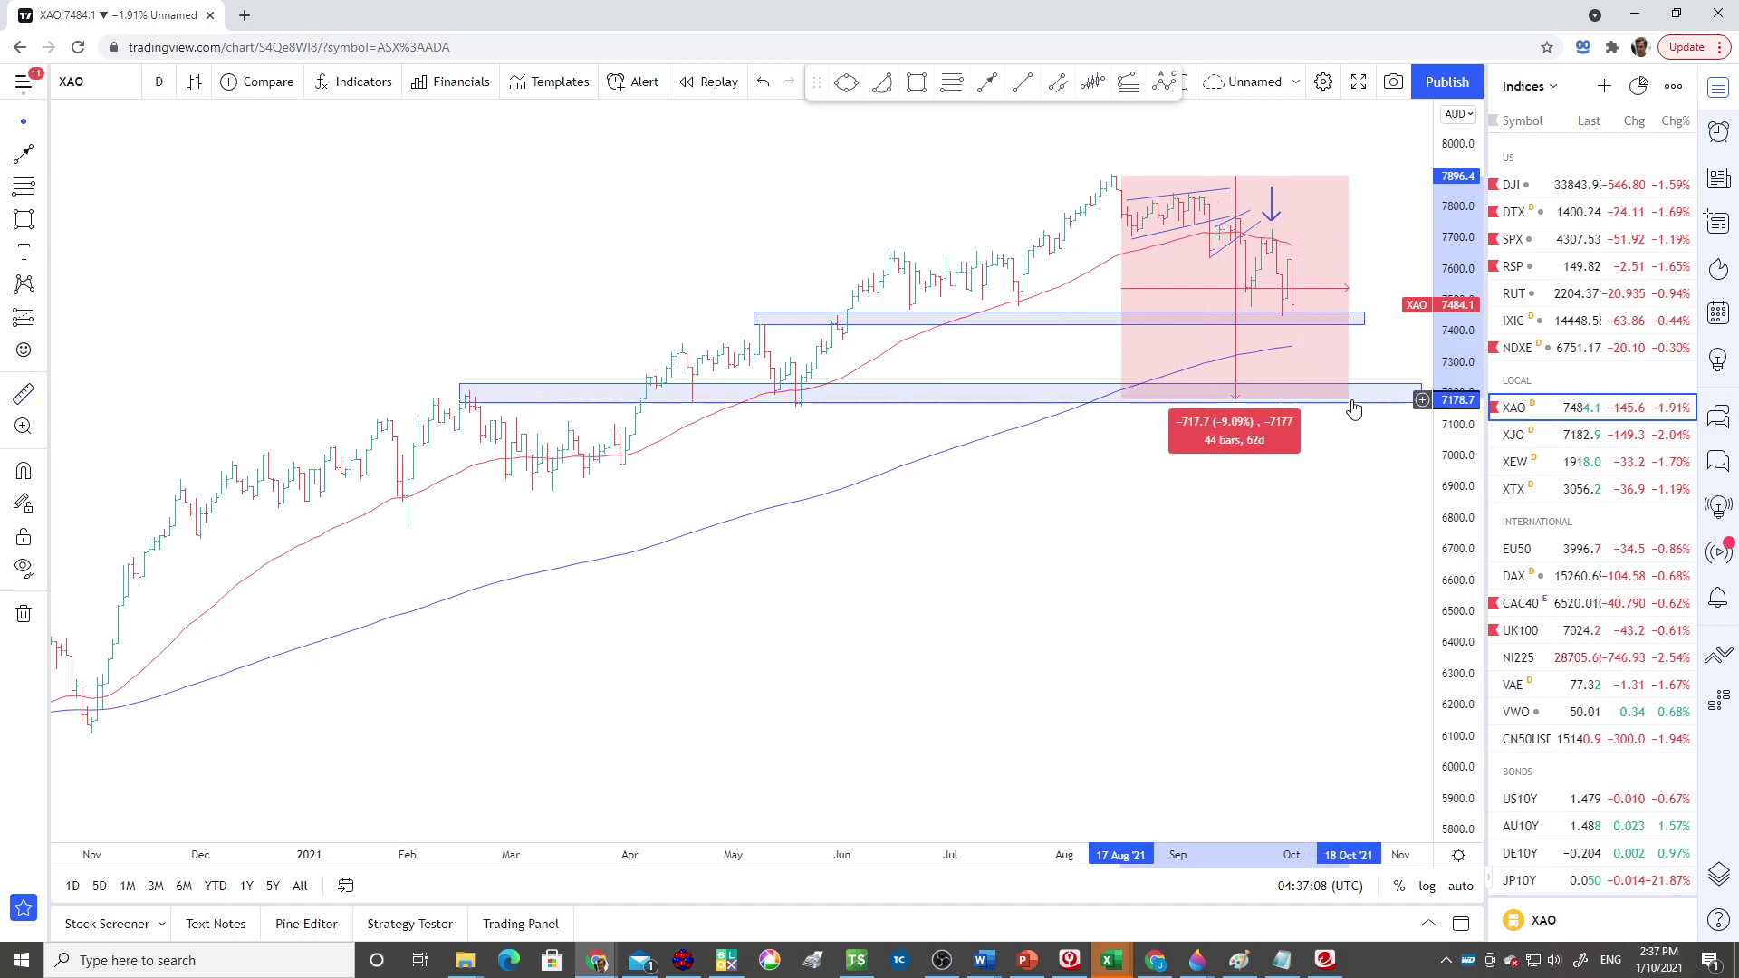
pyautogui.click(1320, 373)
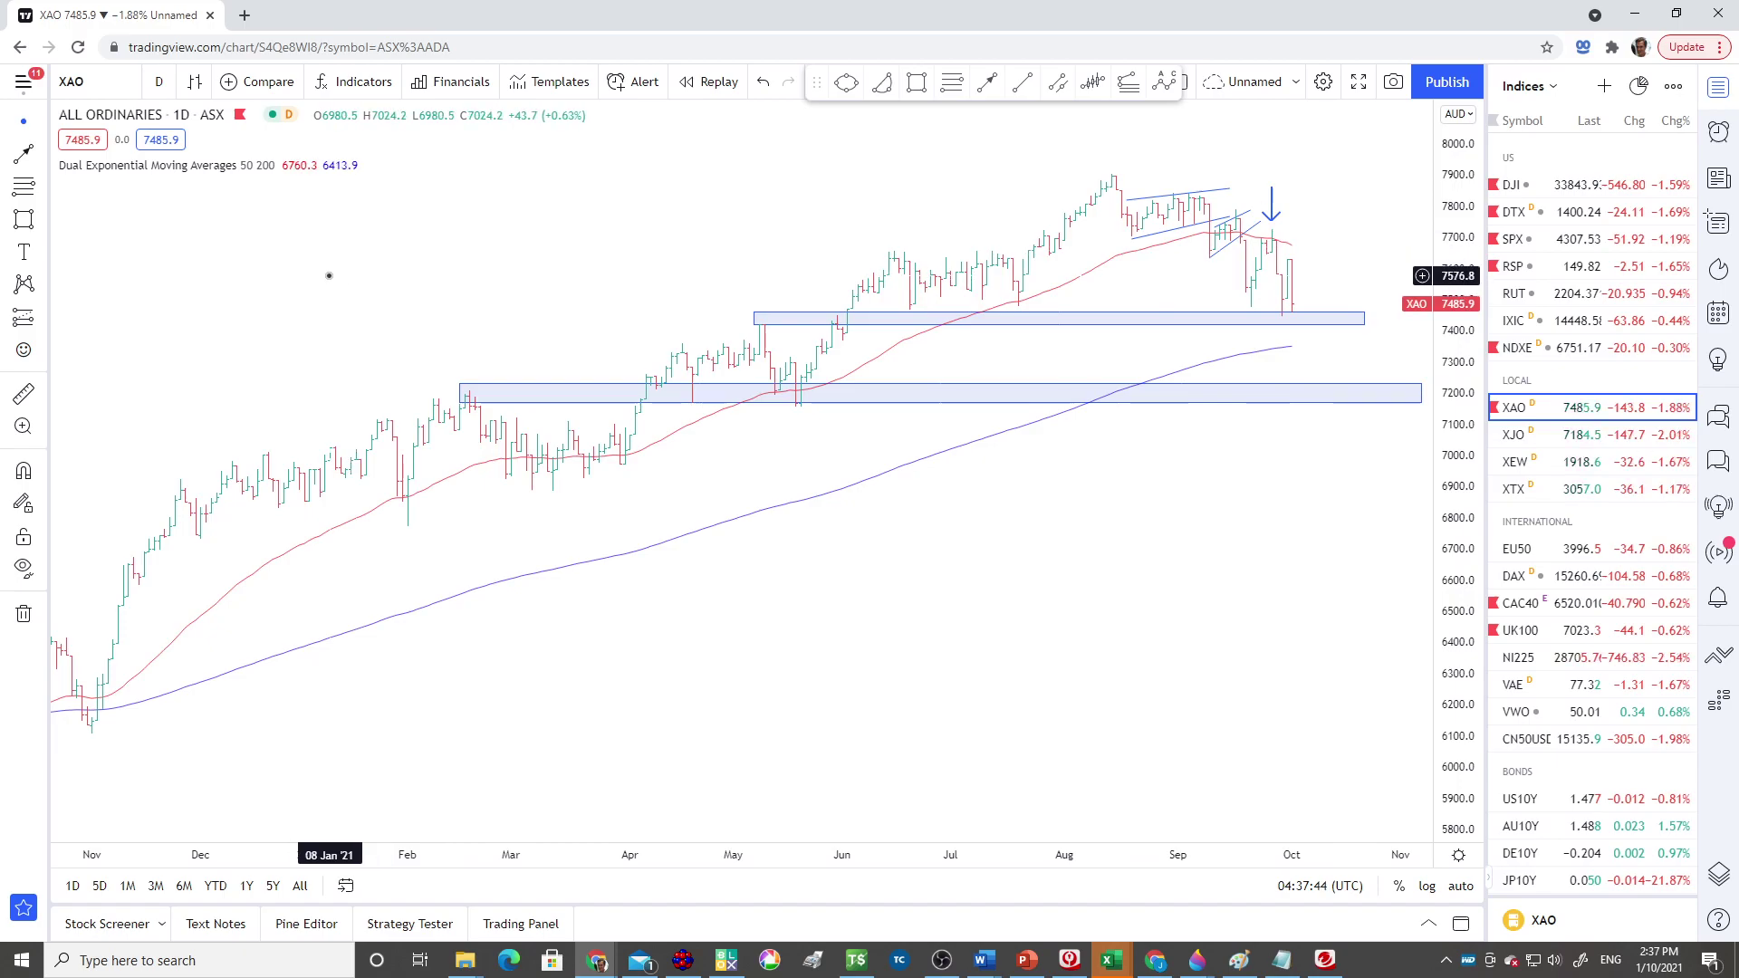
# - Search for the symbol VGL, open the ASX Vista Group International chart, and auto-scale its price axis back to mid-2019
pyautogui.click(94, 89)
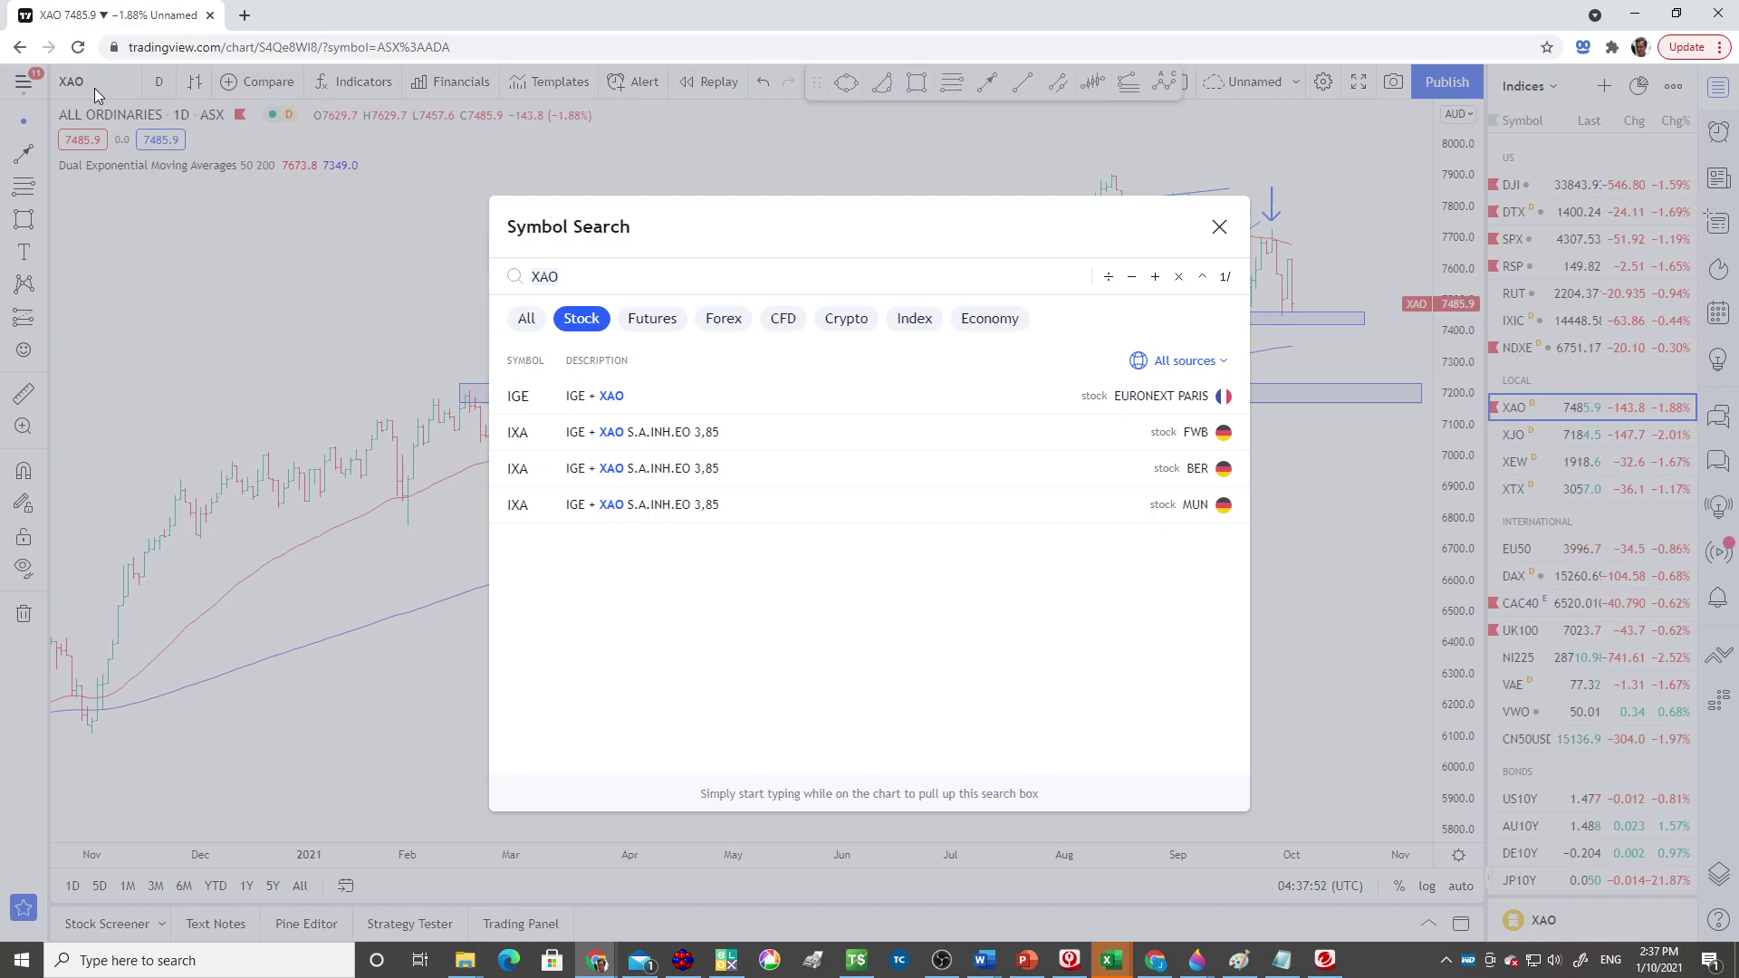
pyautogui.write('VGL')
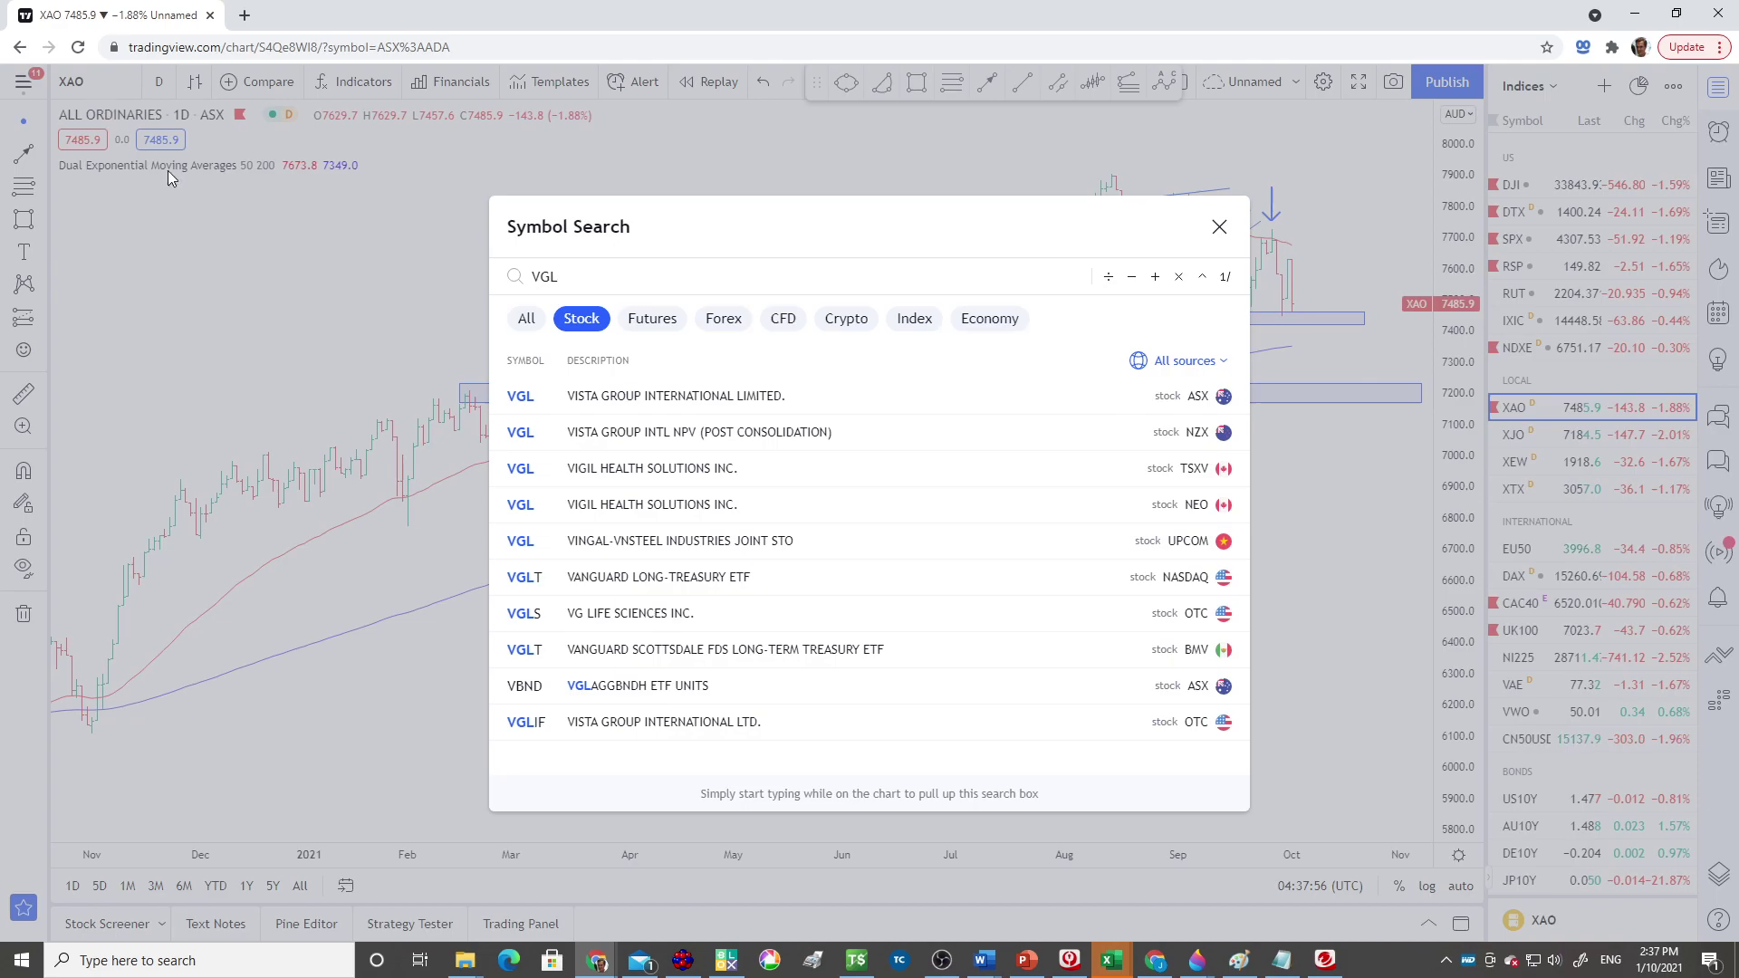
pyautogui.click(720, 396)
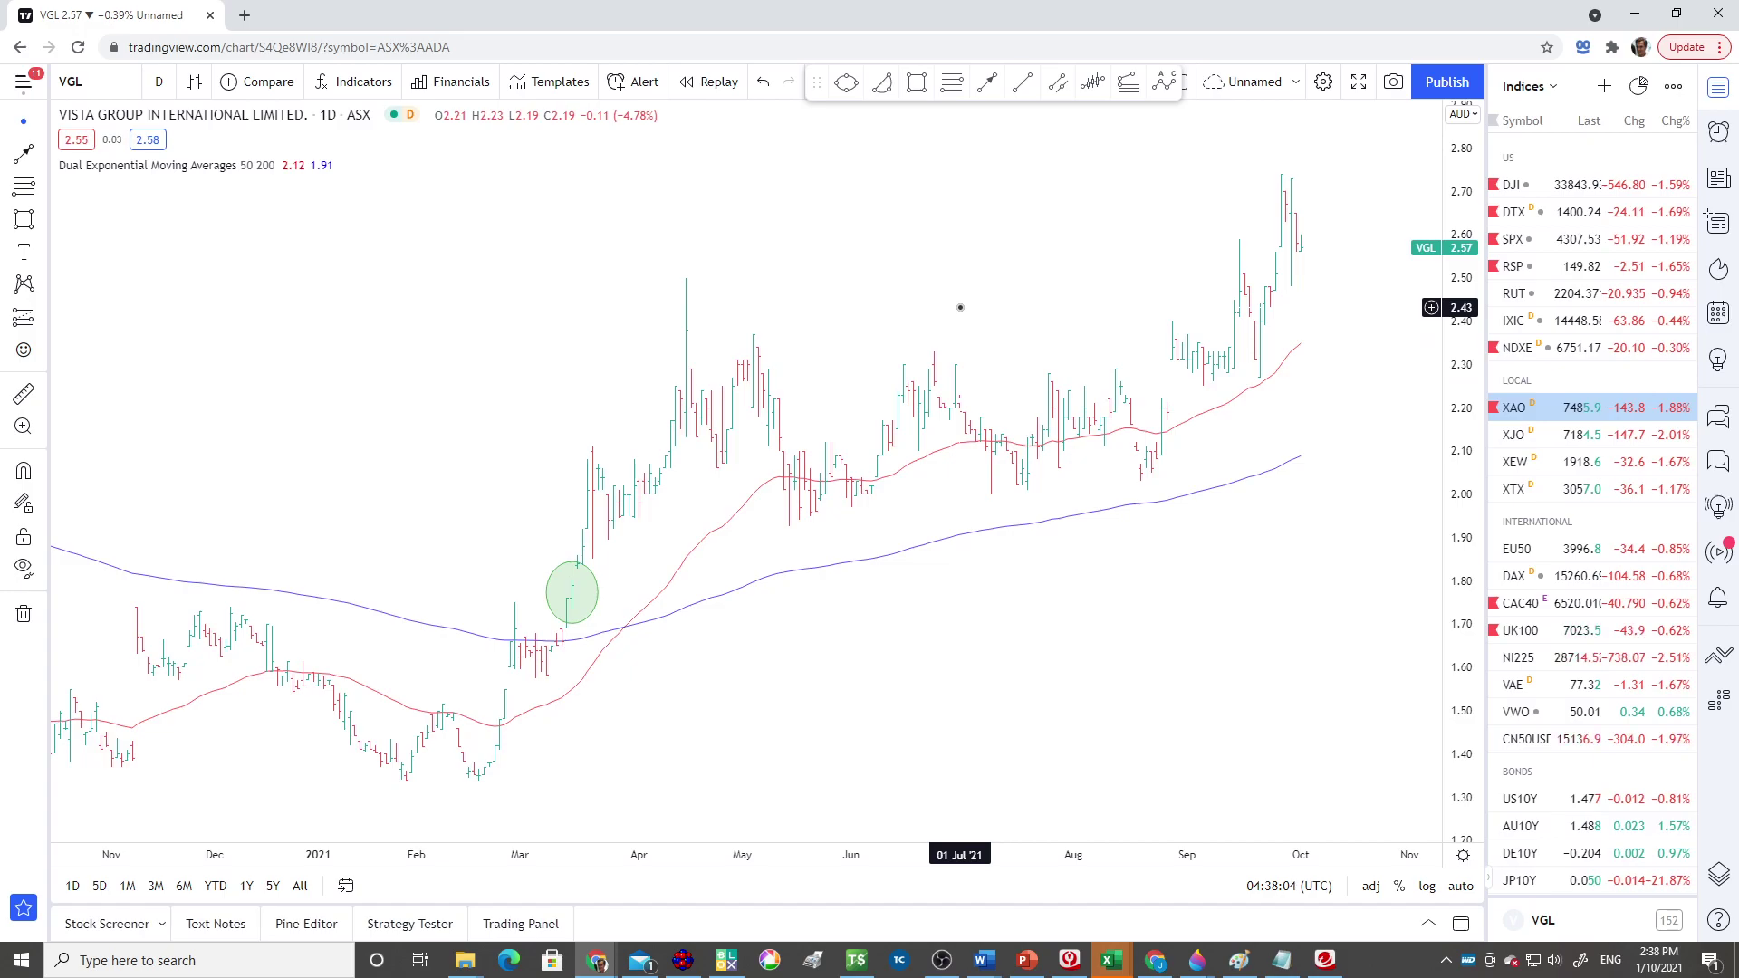
pyautogui.scroll(-5, 960, 307)
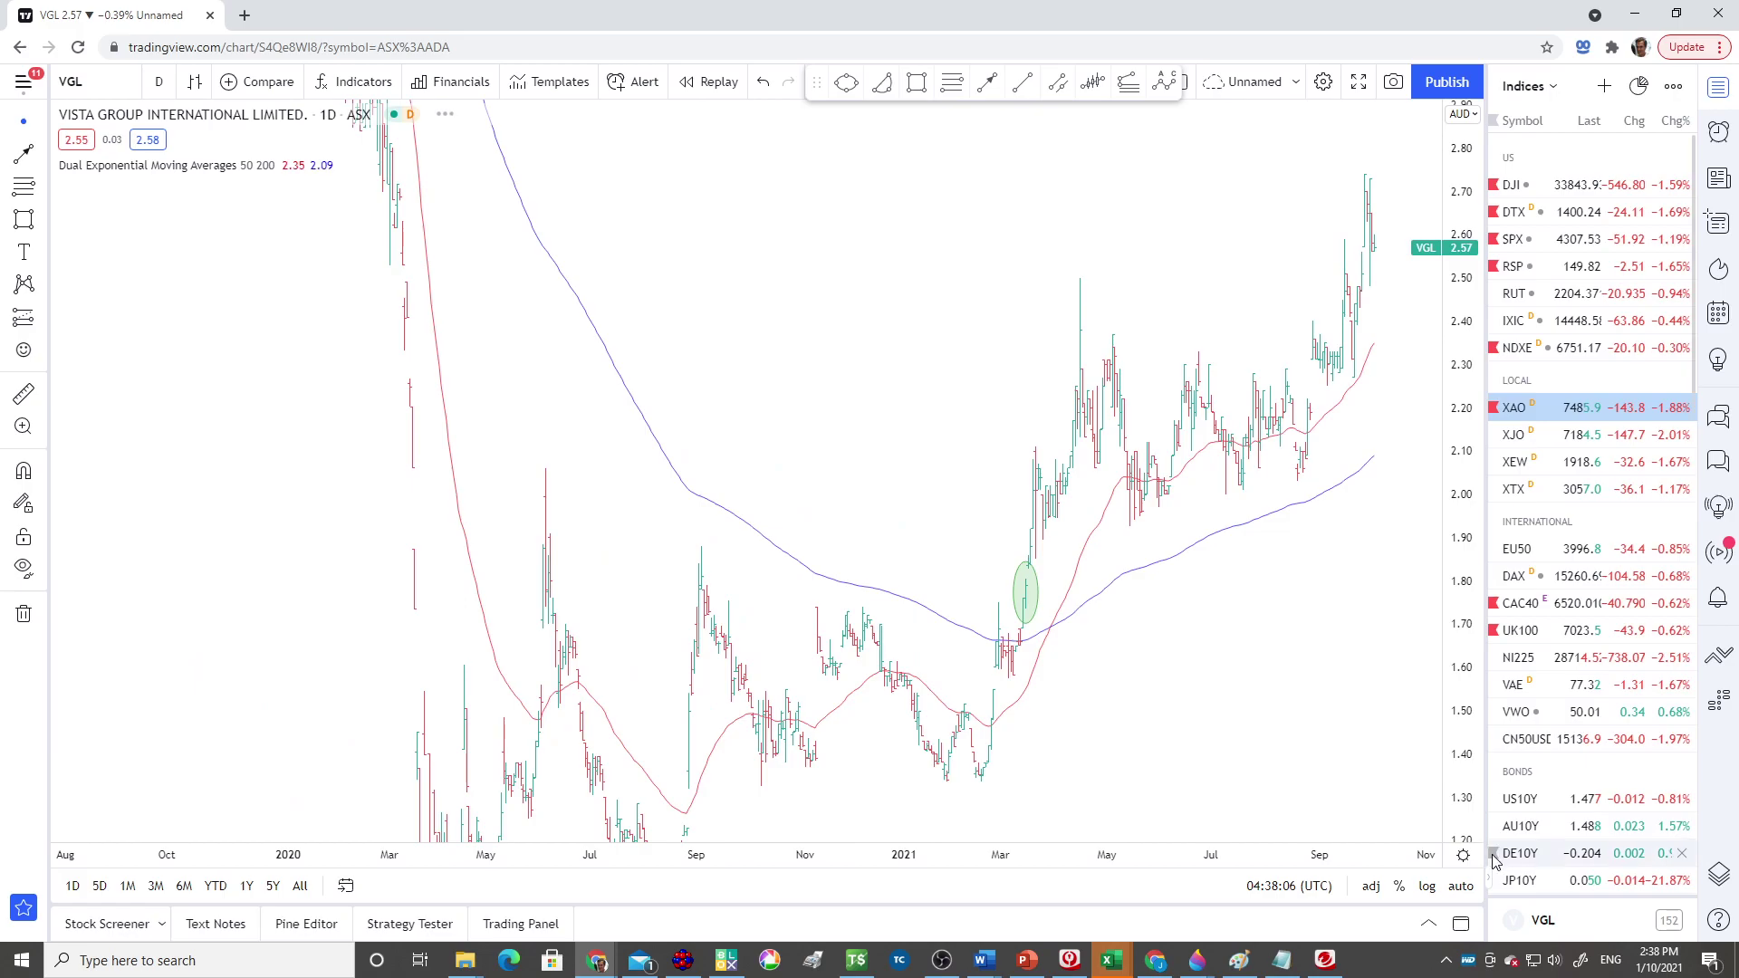
pyautogui.click(1461, 886)
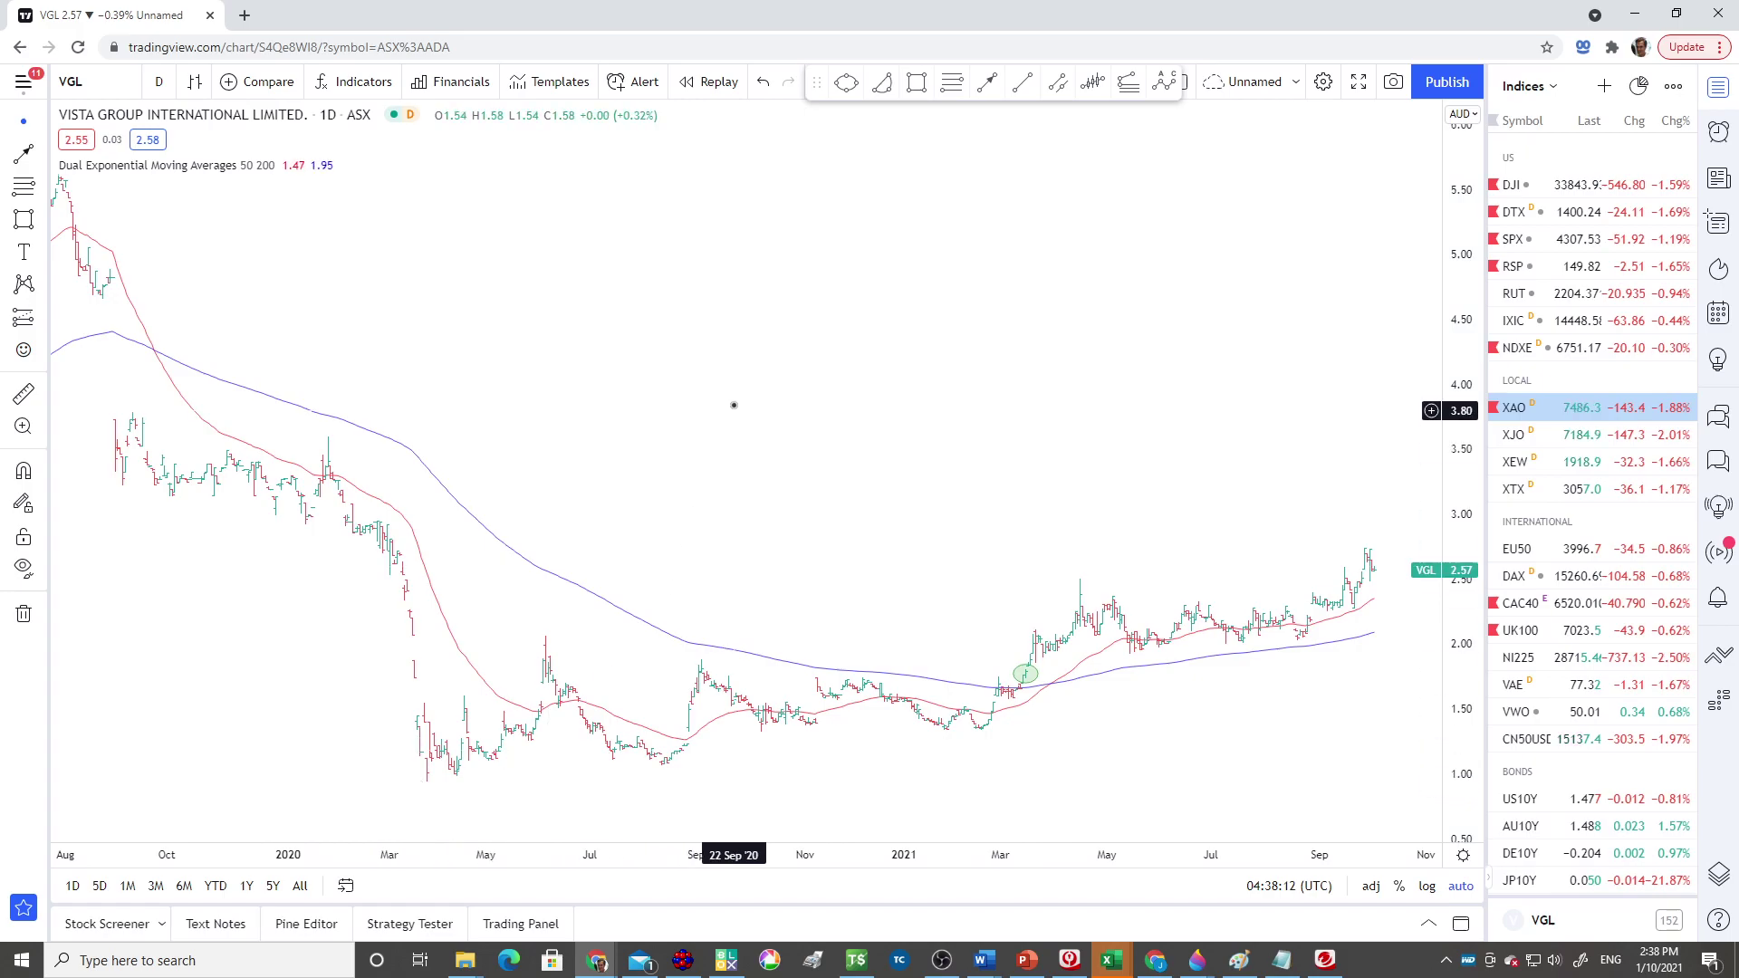
# - Draw a rising trend line under the VGL lows from 20 Mar '20 at about 0.95 to 25 Mar '21 at about 1.27
pyautogui.click(1024, 88)
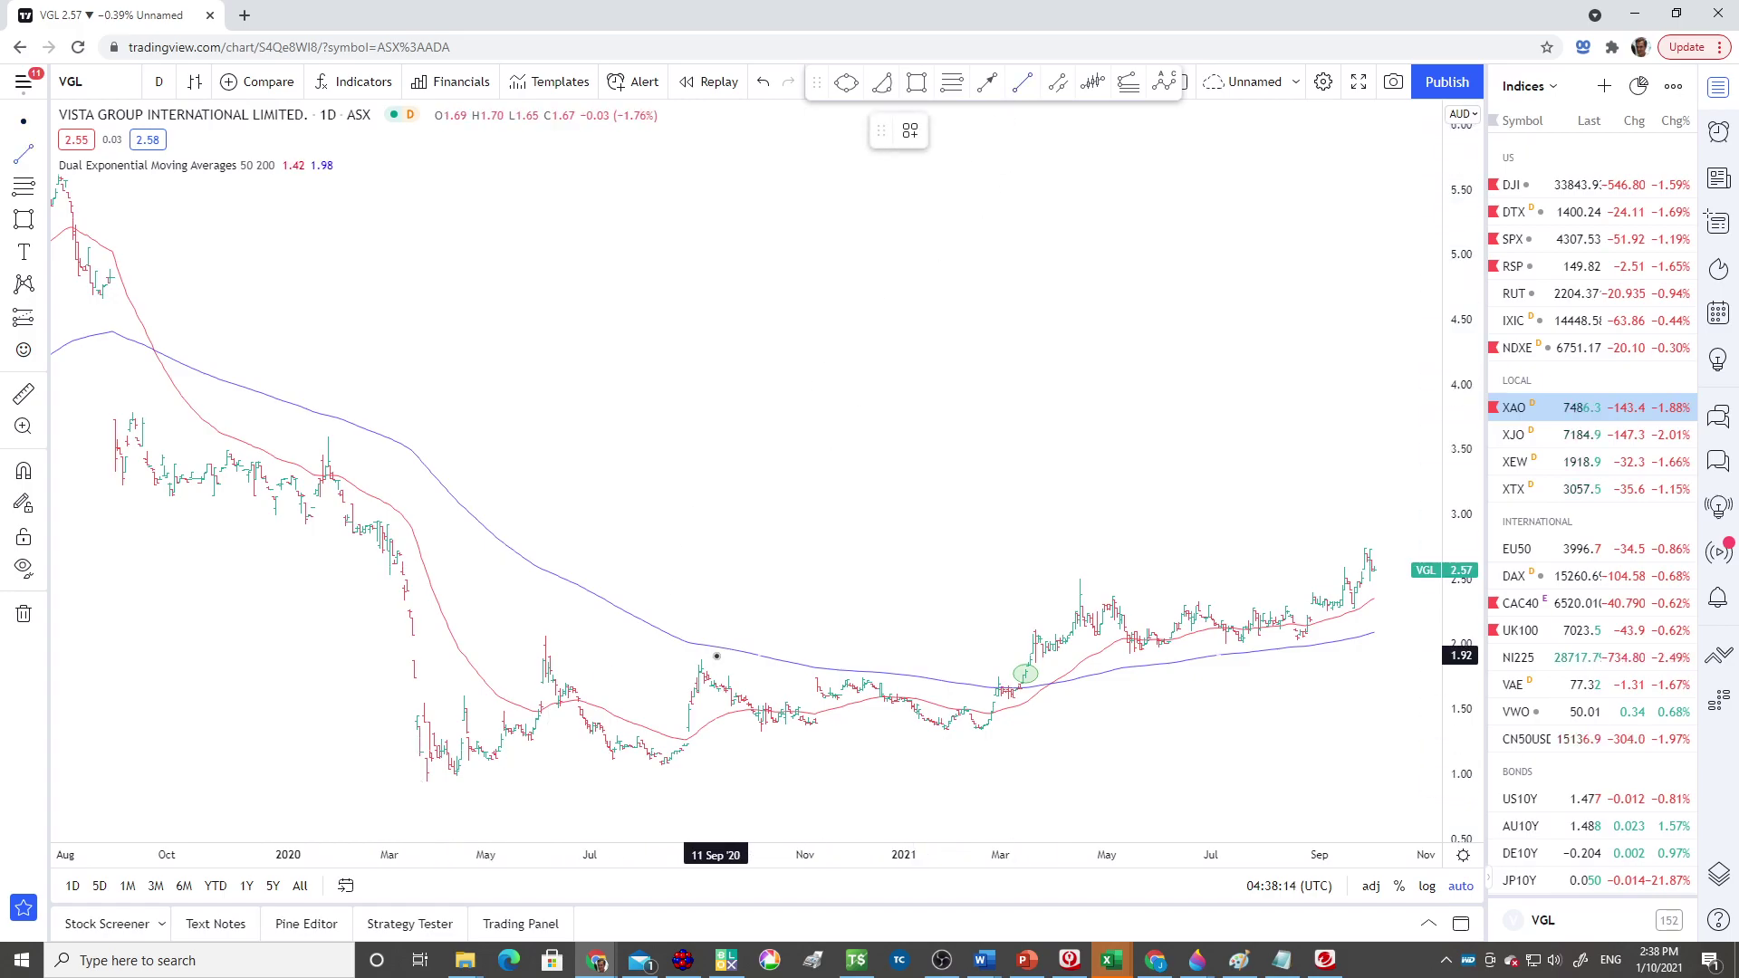
pyautogui.click(424, 783)
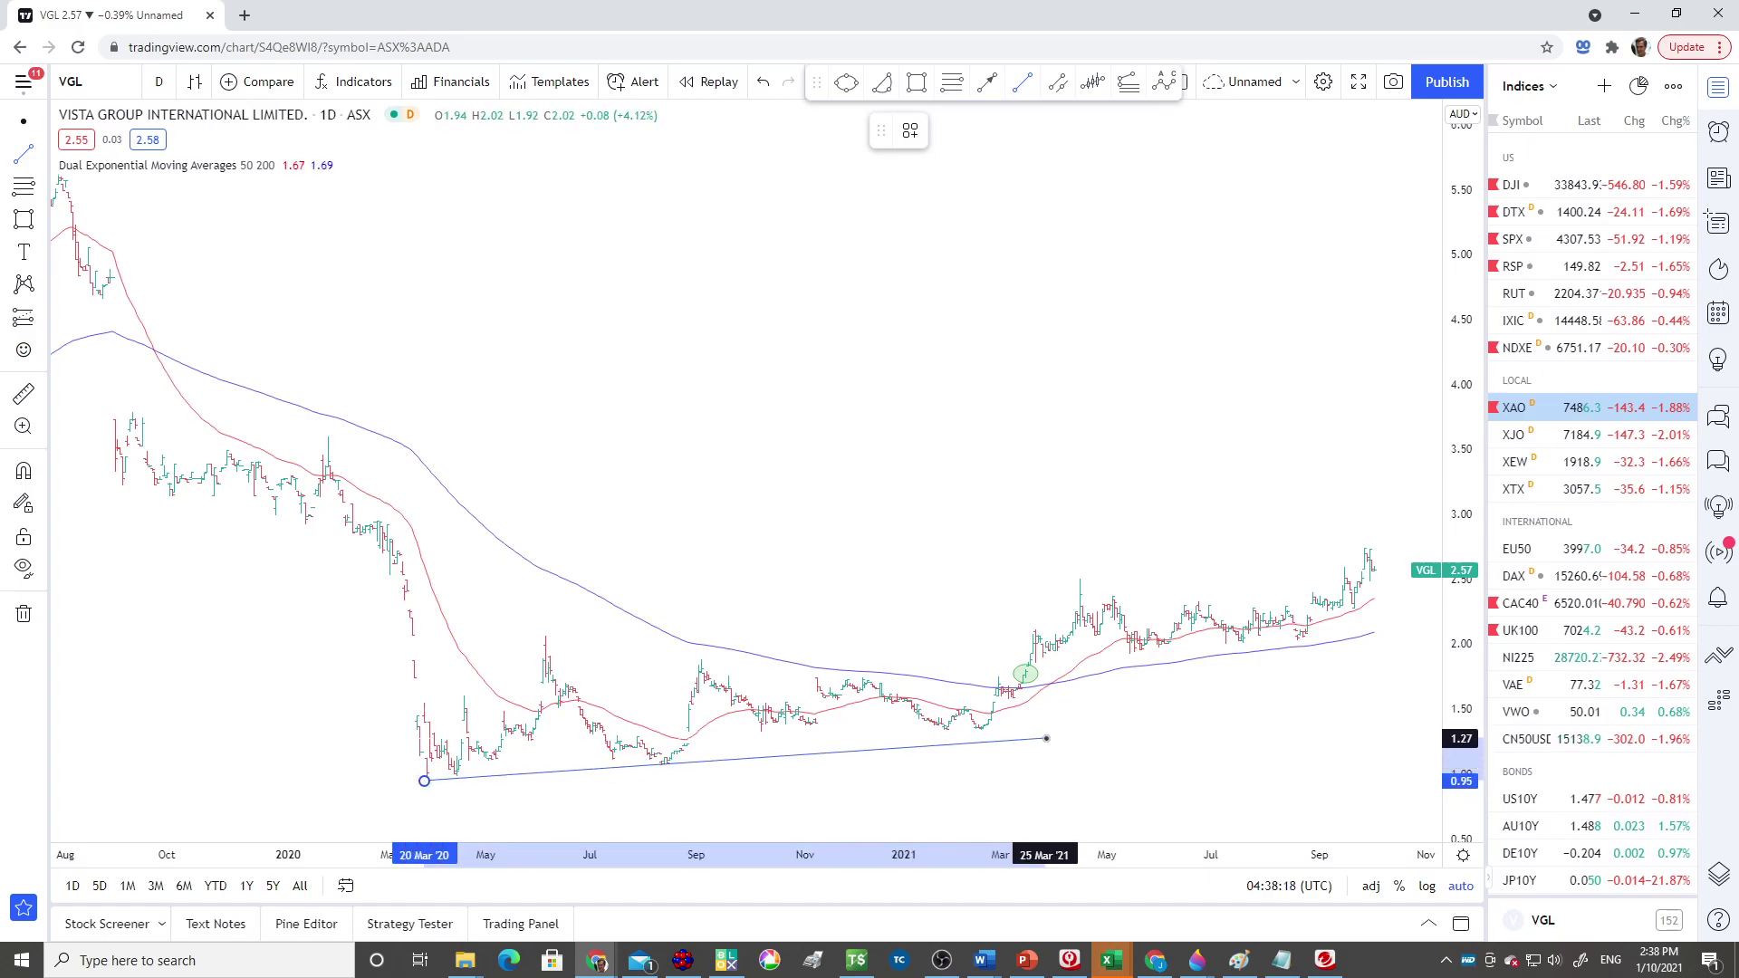
pyautogui.click(1046, 738)
pyautogui.click(1048, 594)
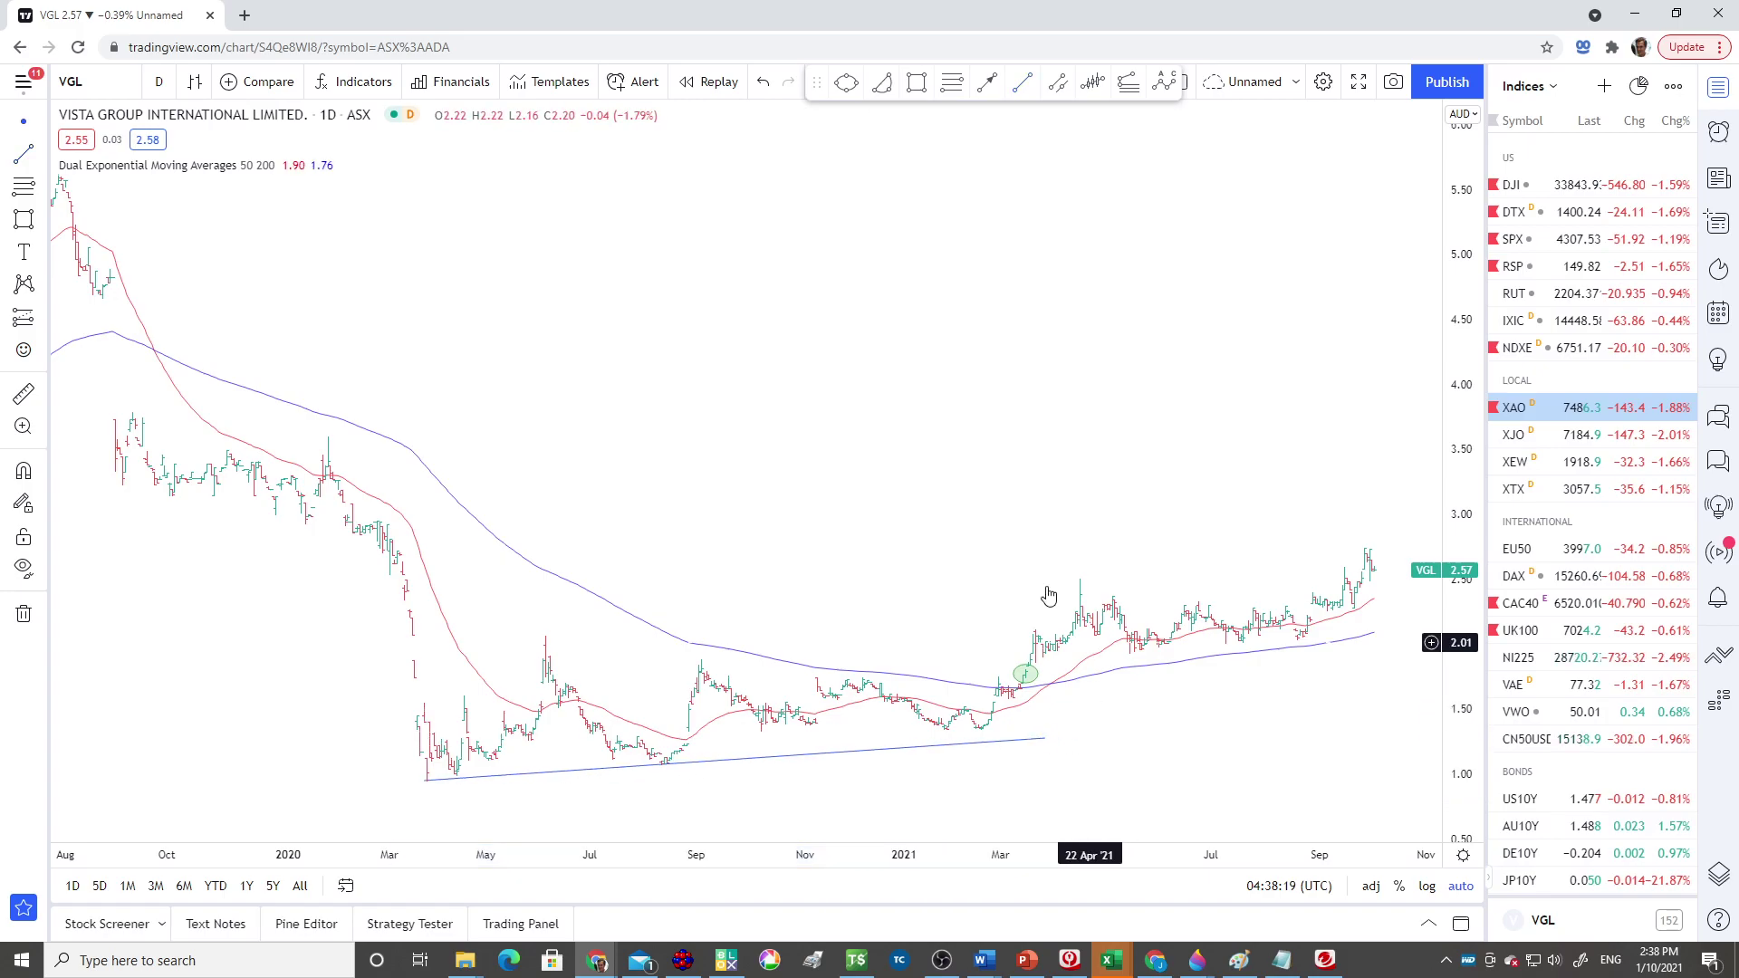
# - Draw a falling trend line over the VGL highs from 03 Jun '20 at about 2.07 to late March '21
pyautogui.click(1023, 84)
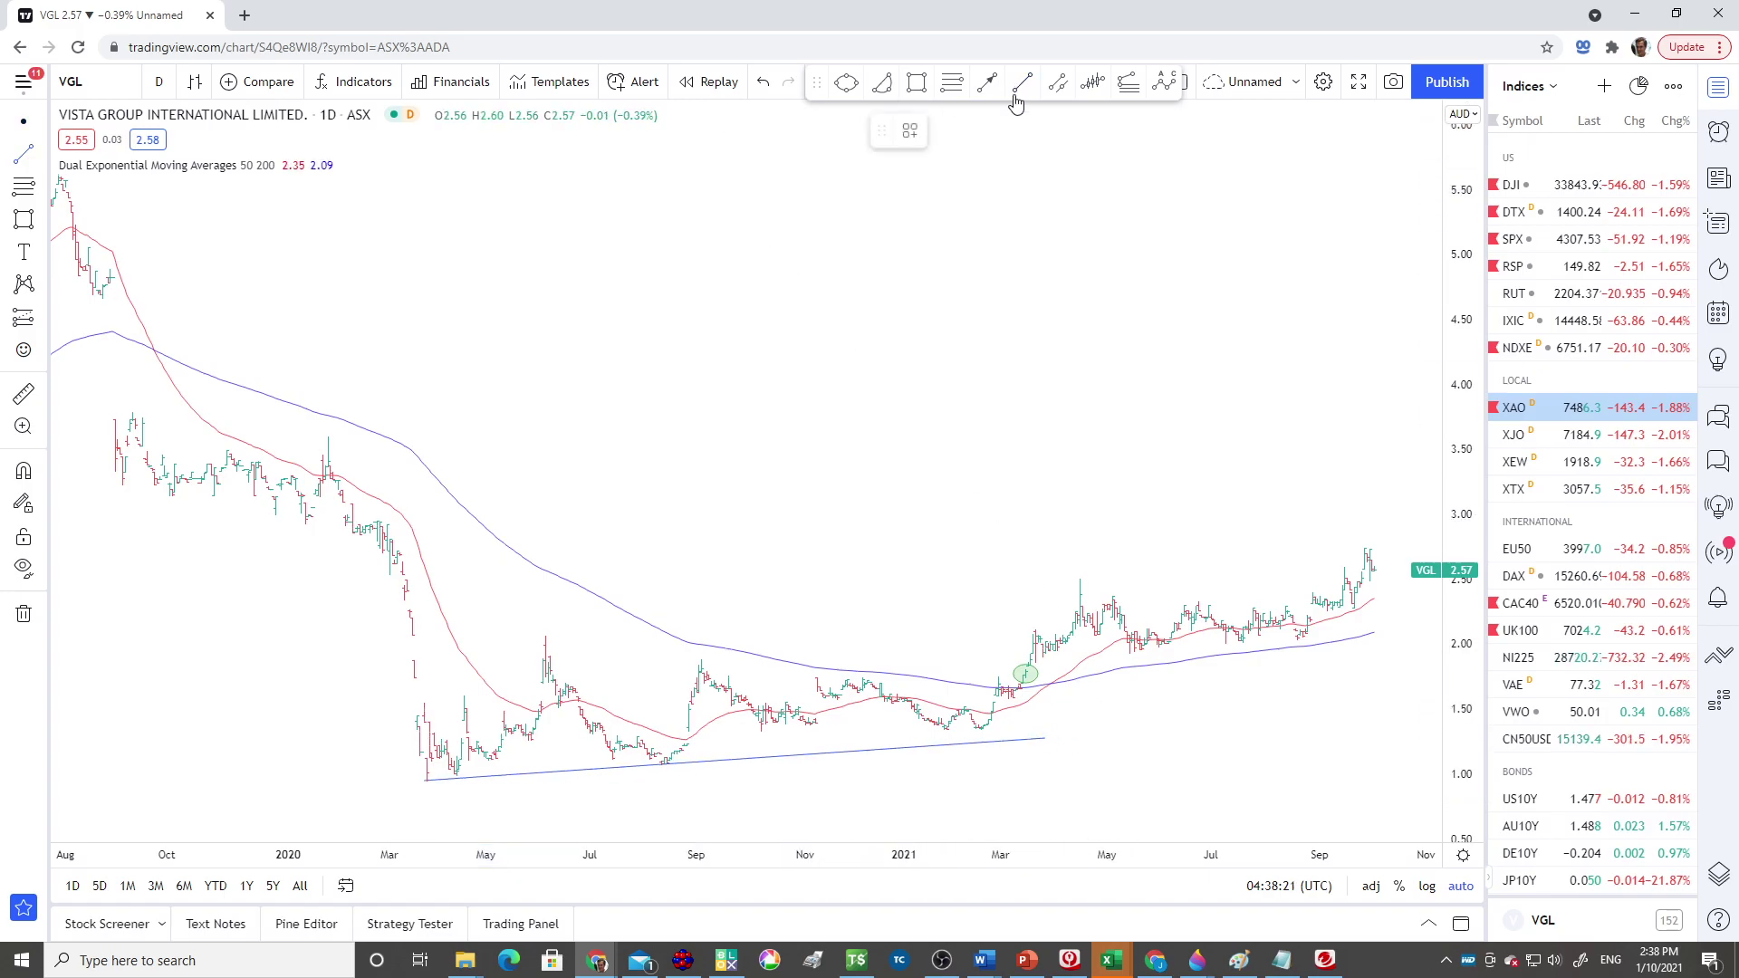
pyautogui.click(542, 636)
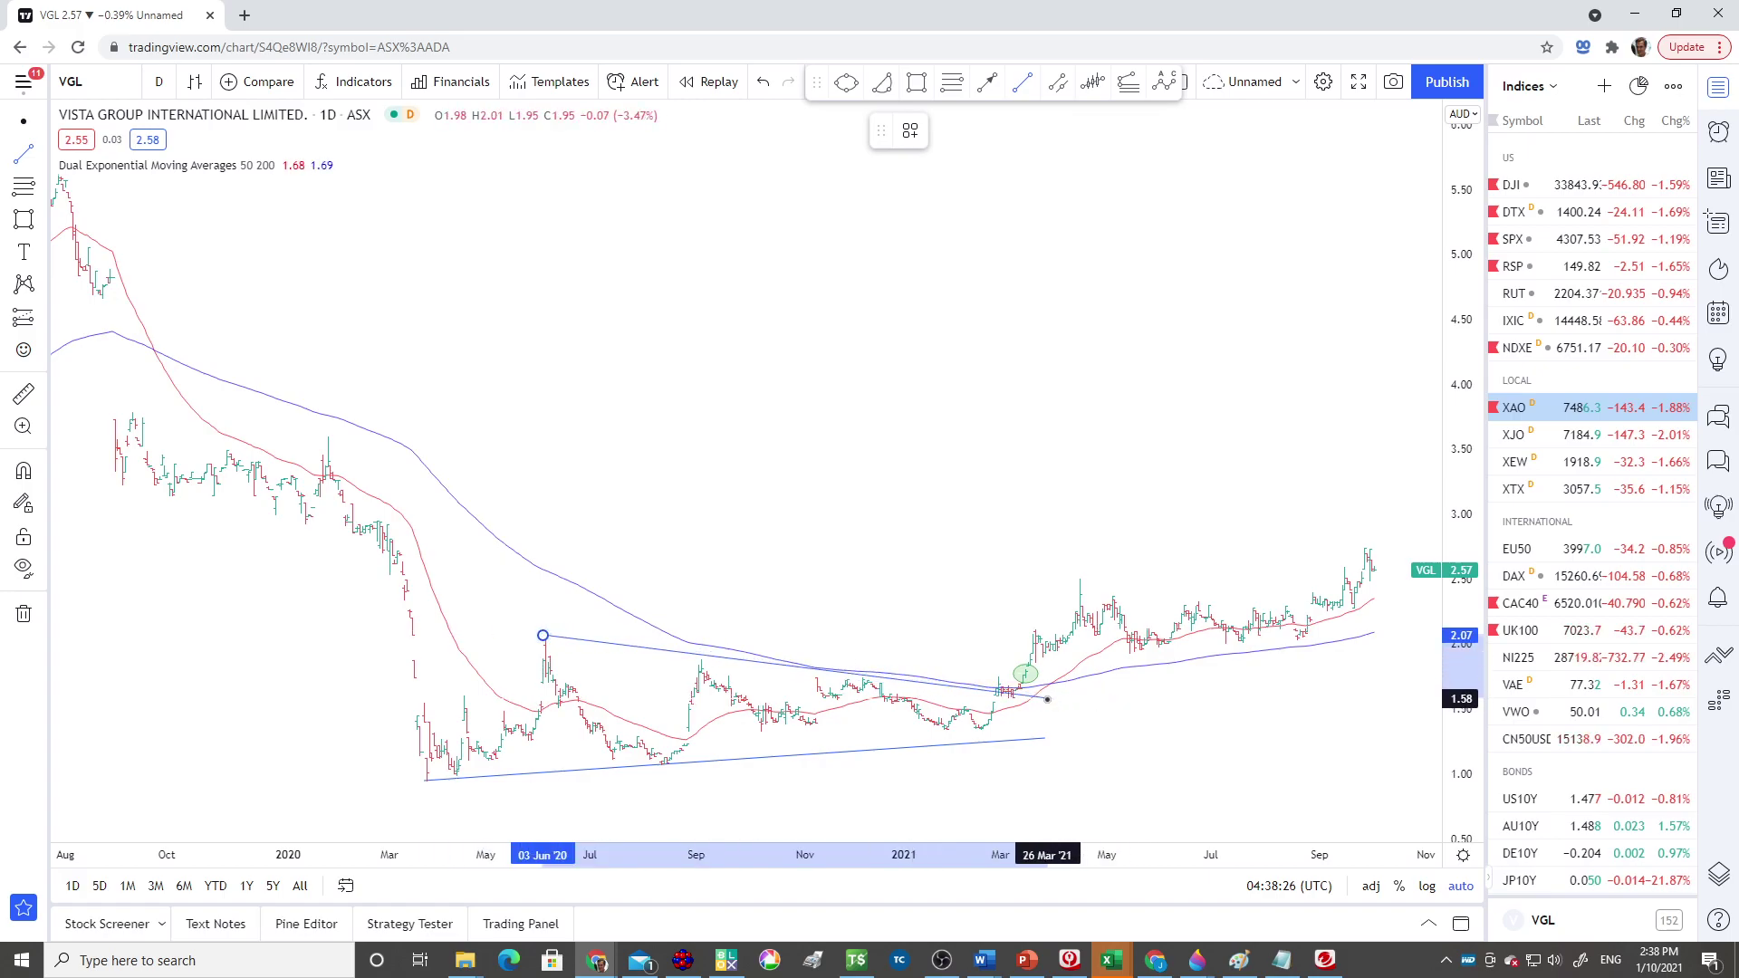
pyautogui.click(1046, 707)
pyautogui.click(1087, 711)
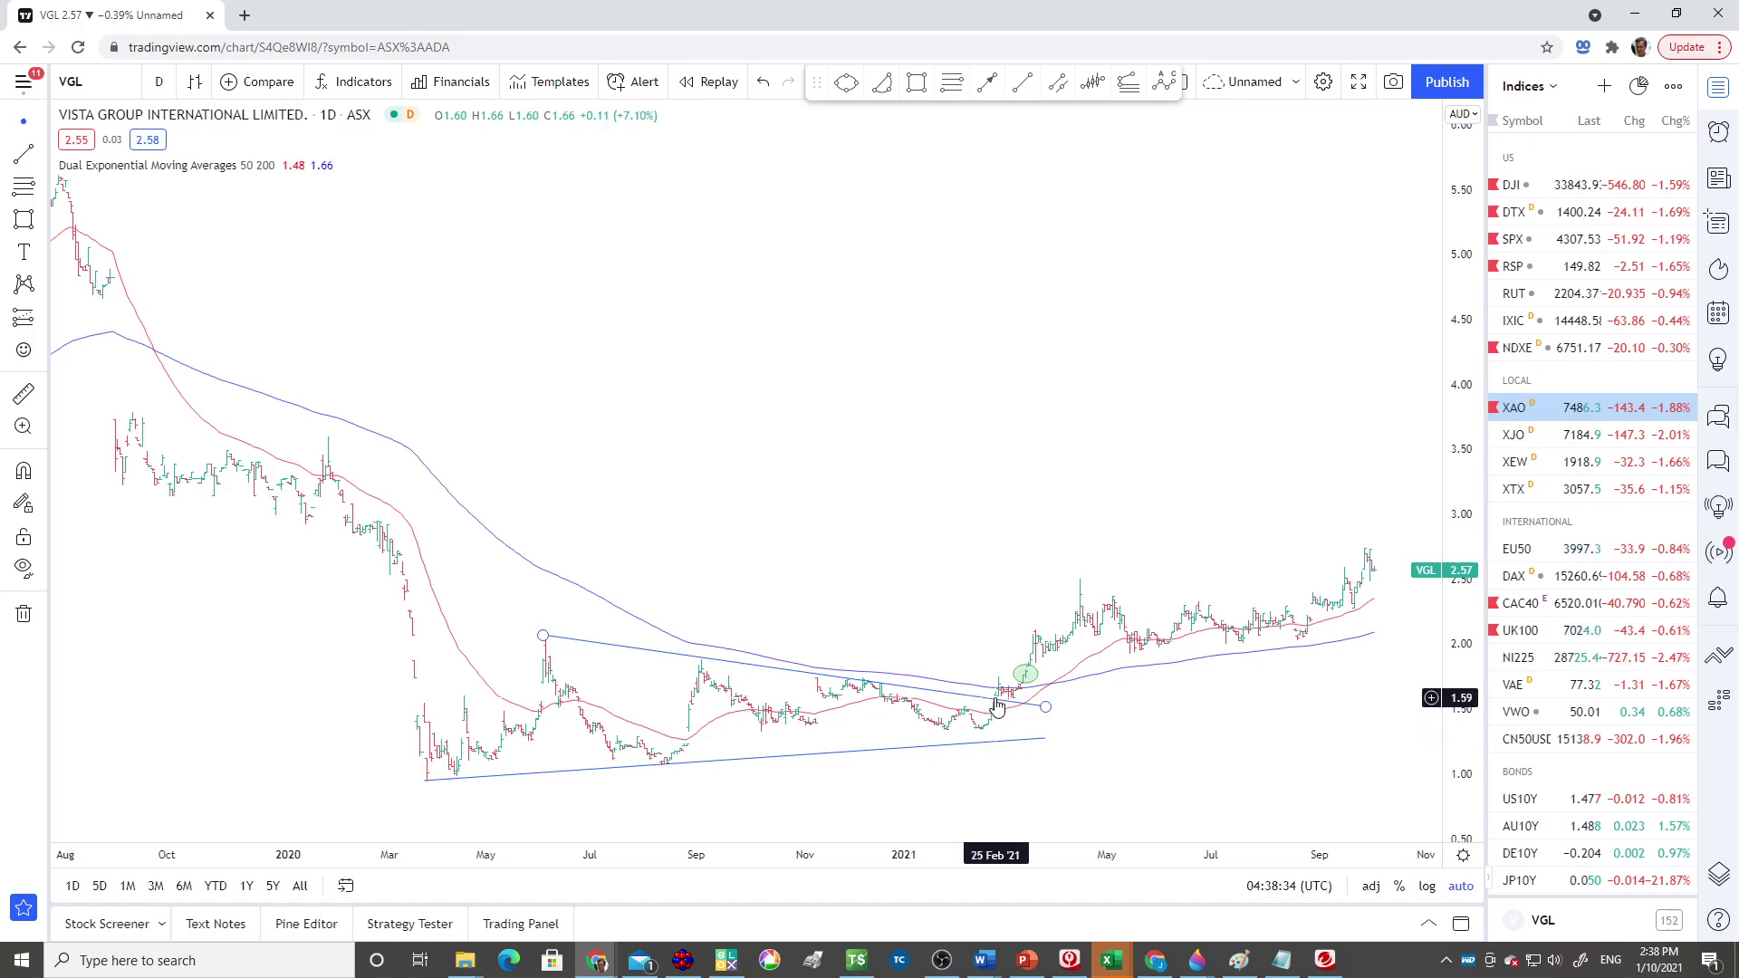
# - Set Exponential Moving Average 2 of the Dual Exponential Moving Averages indicator to 100
pyautogui.click(205, 423)
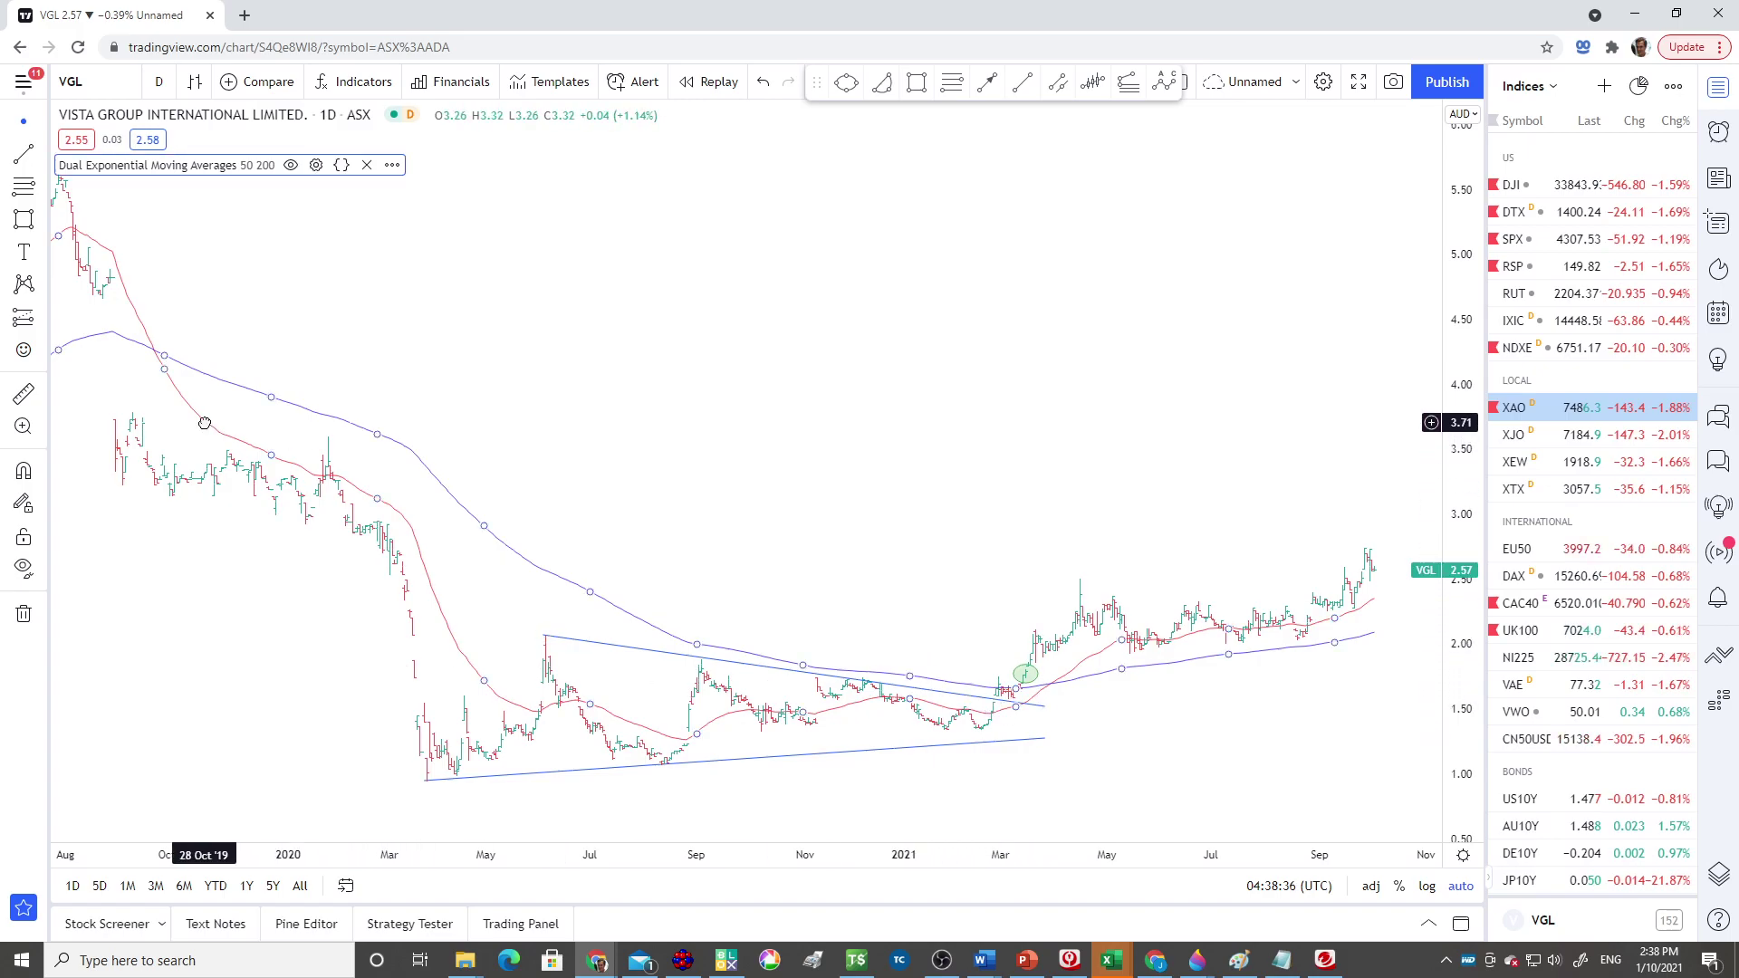
pyautogui.click(316, 167)
pyautogui.click(915, 535)
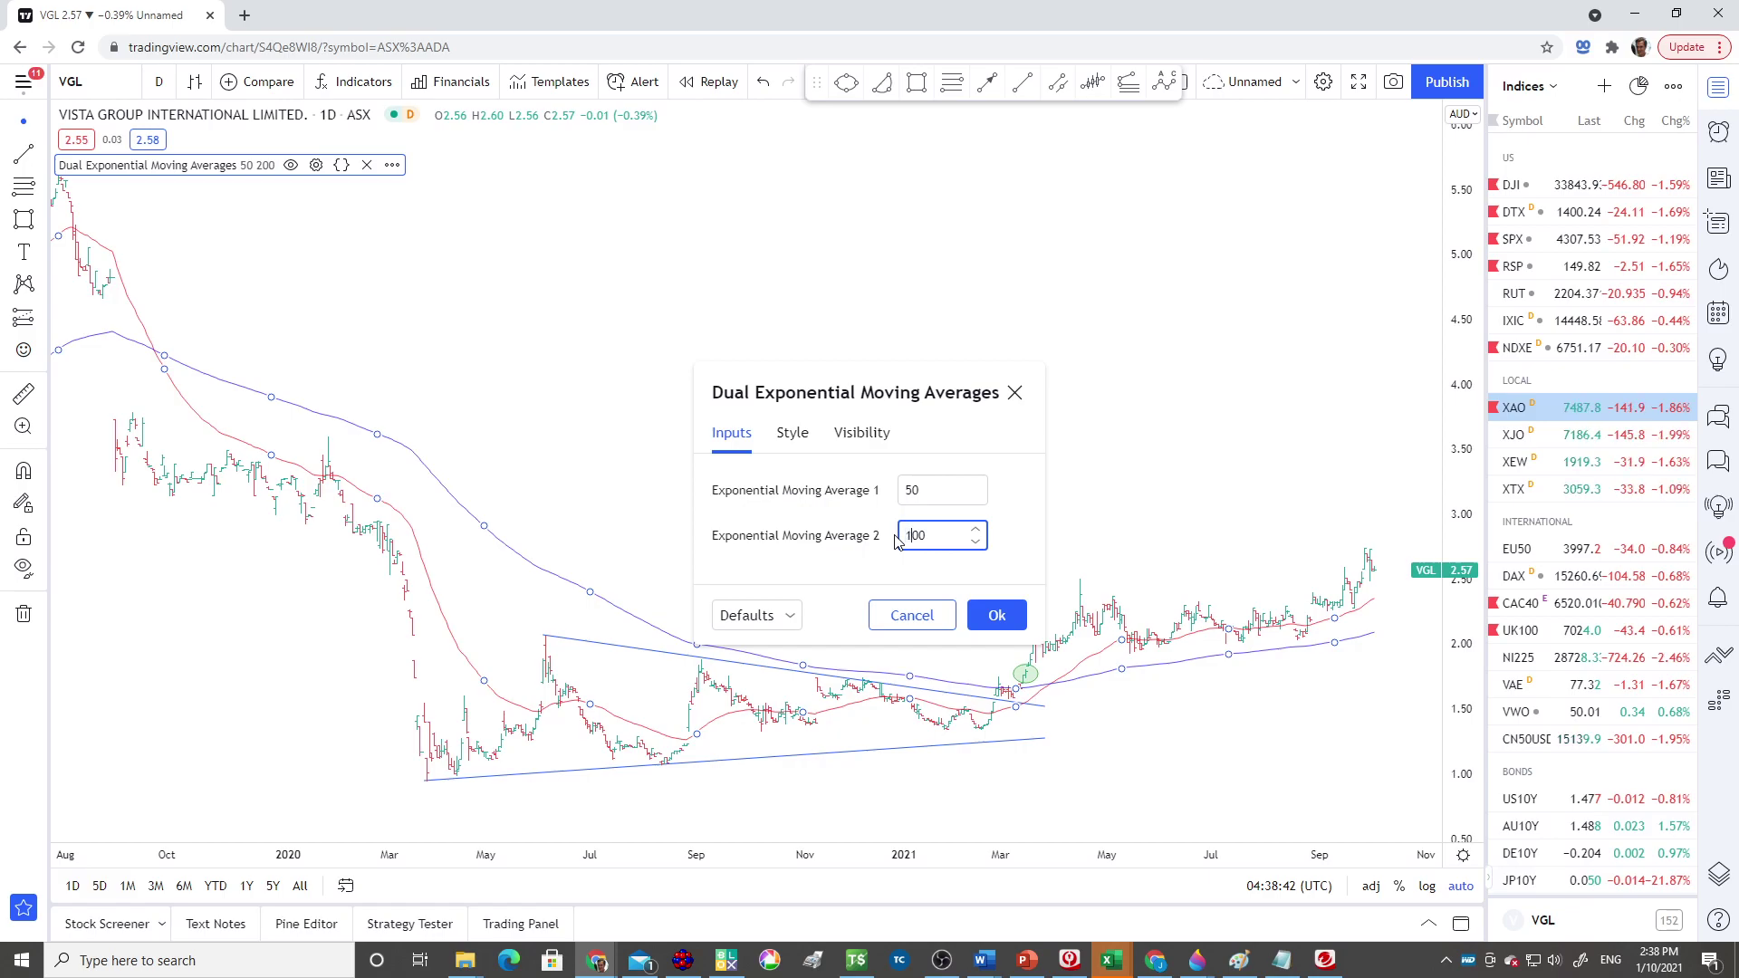
pyautogui.press('BackSpace')
pyautogui.write('1')
pyautogui.click(988, 611)
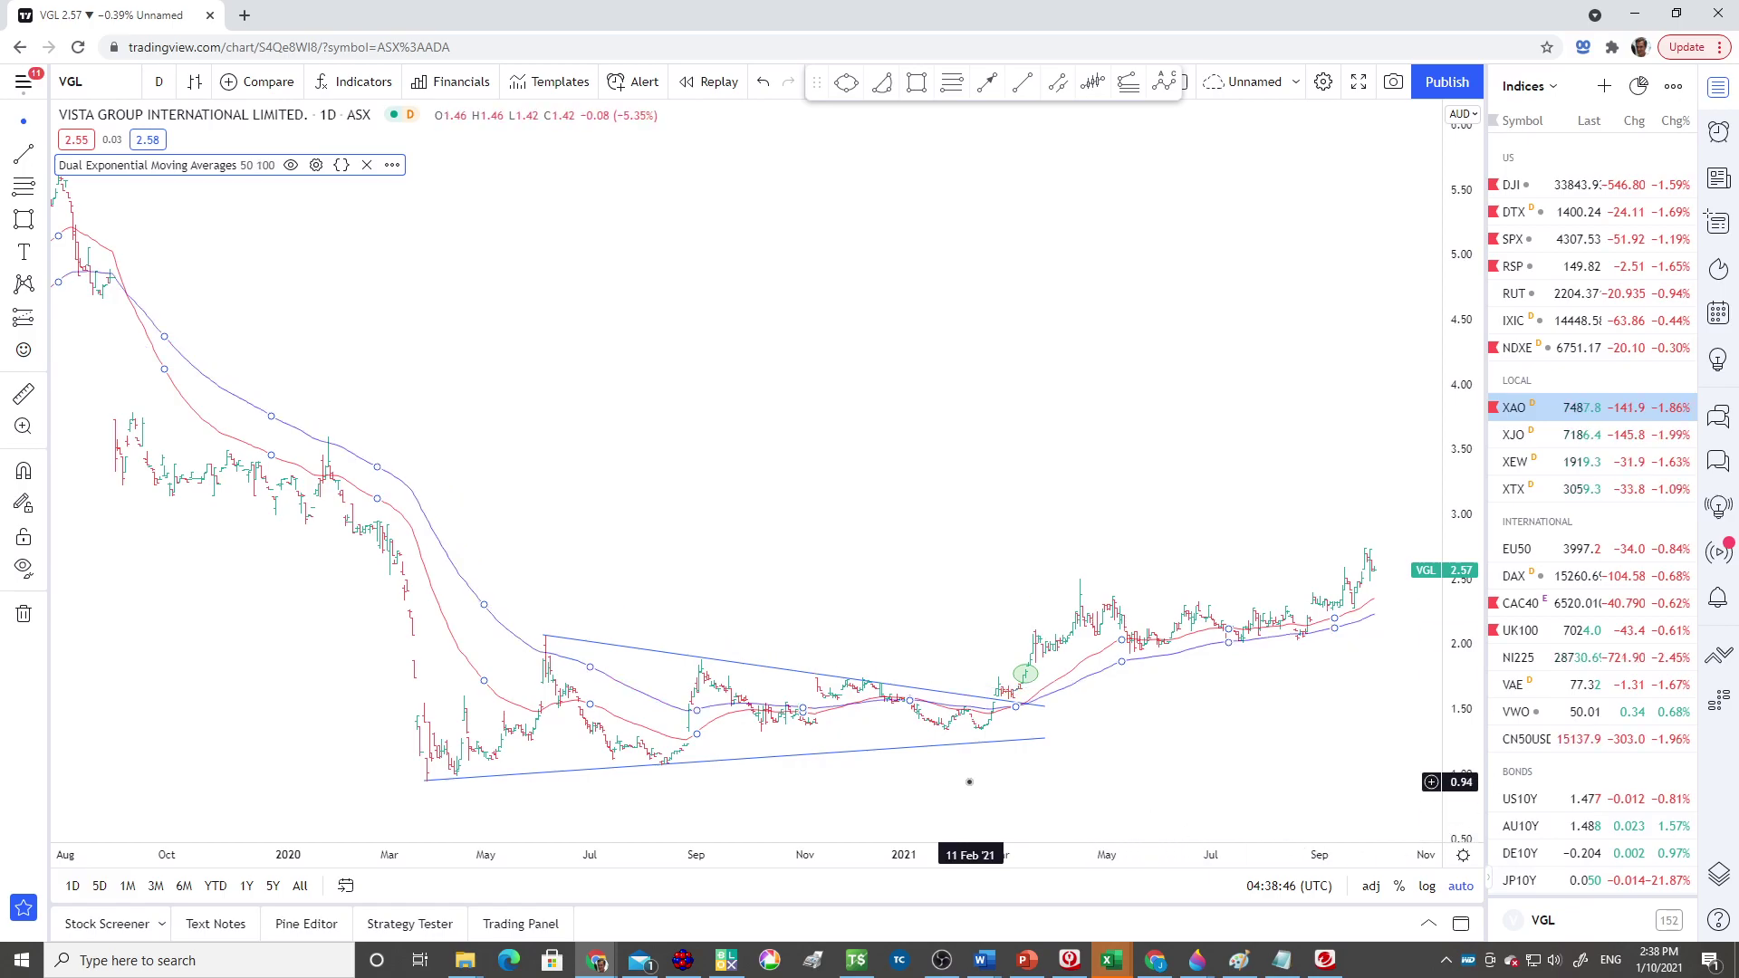
pyautogui.click(996, 779)
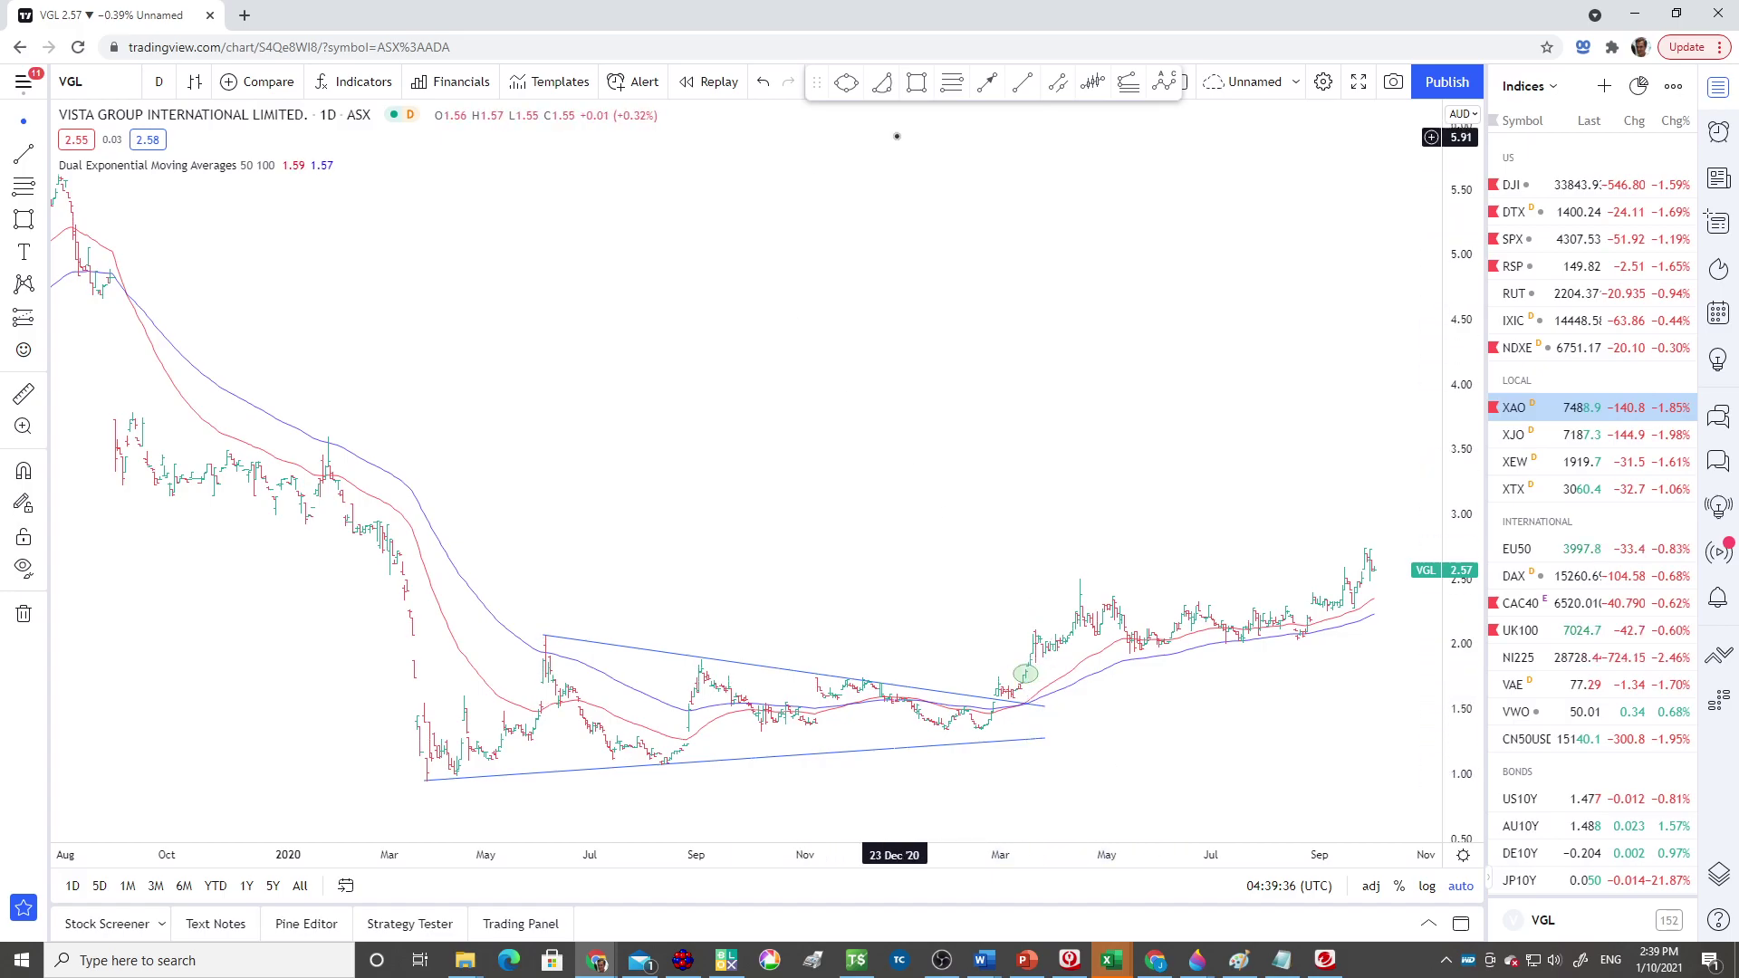
# - Draw a rising trend line under the 2021 VGL lows from 13 May '21 at about 1.92 to late September '21
pyautogui.click(1023, 85)
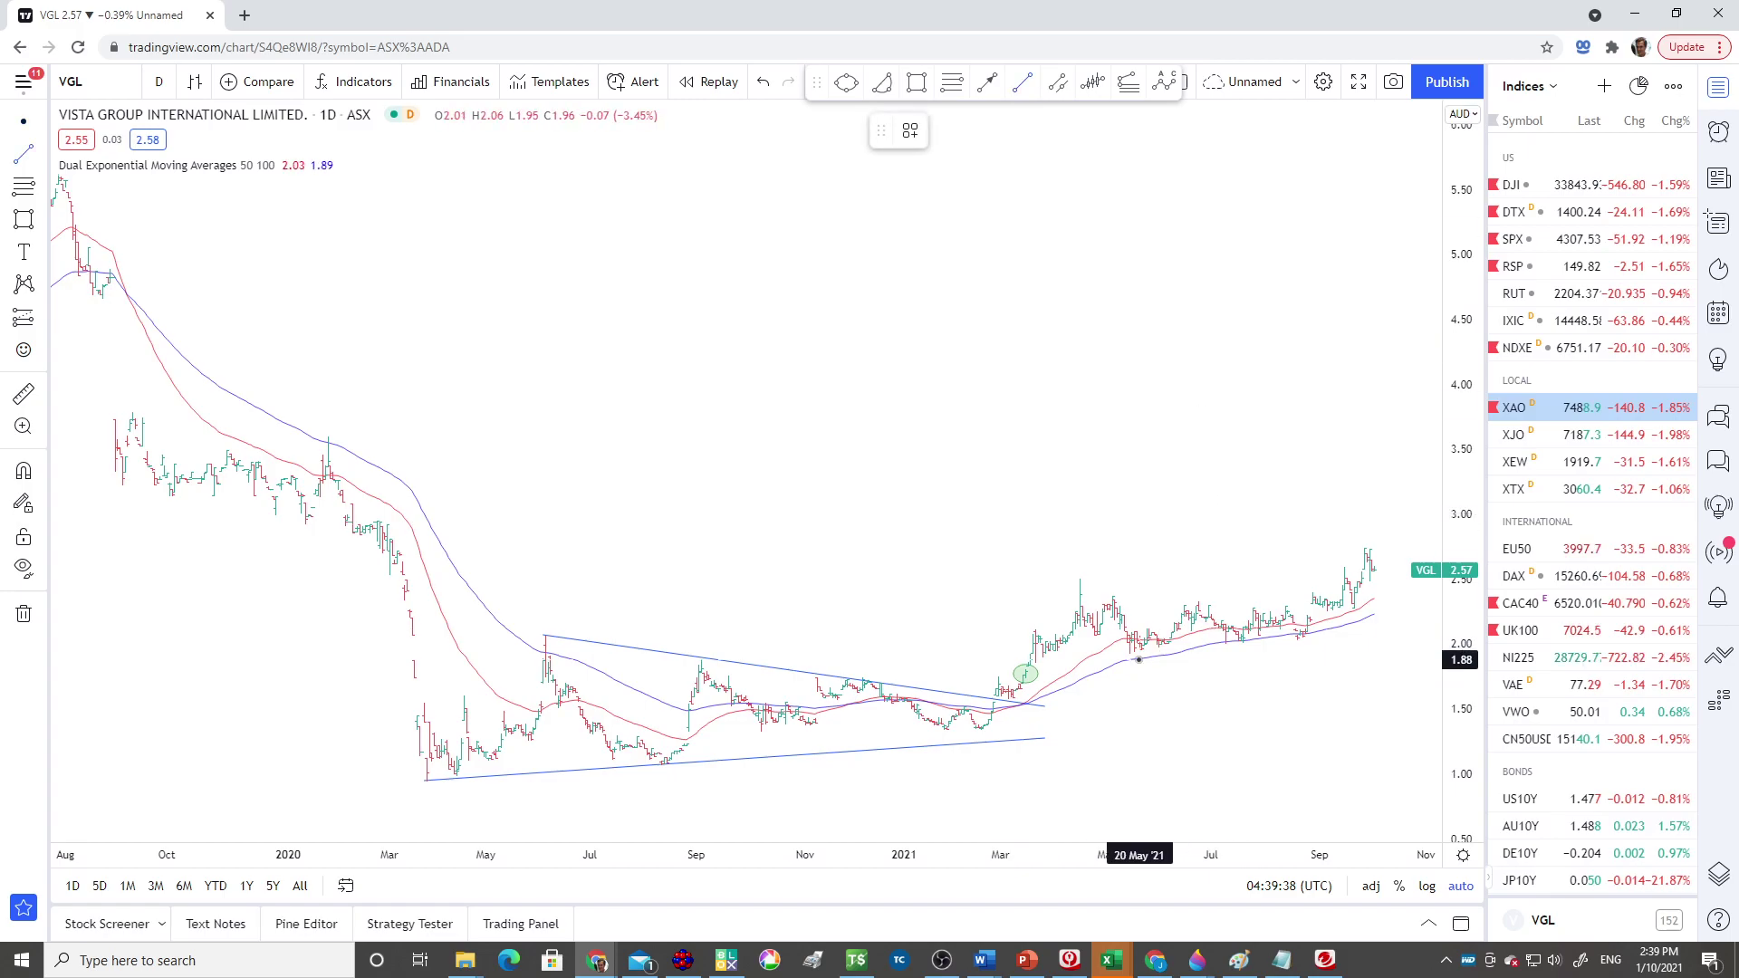
pyautogui.click(1127, 655)
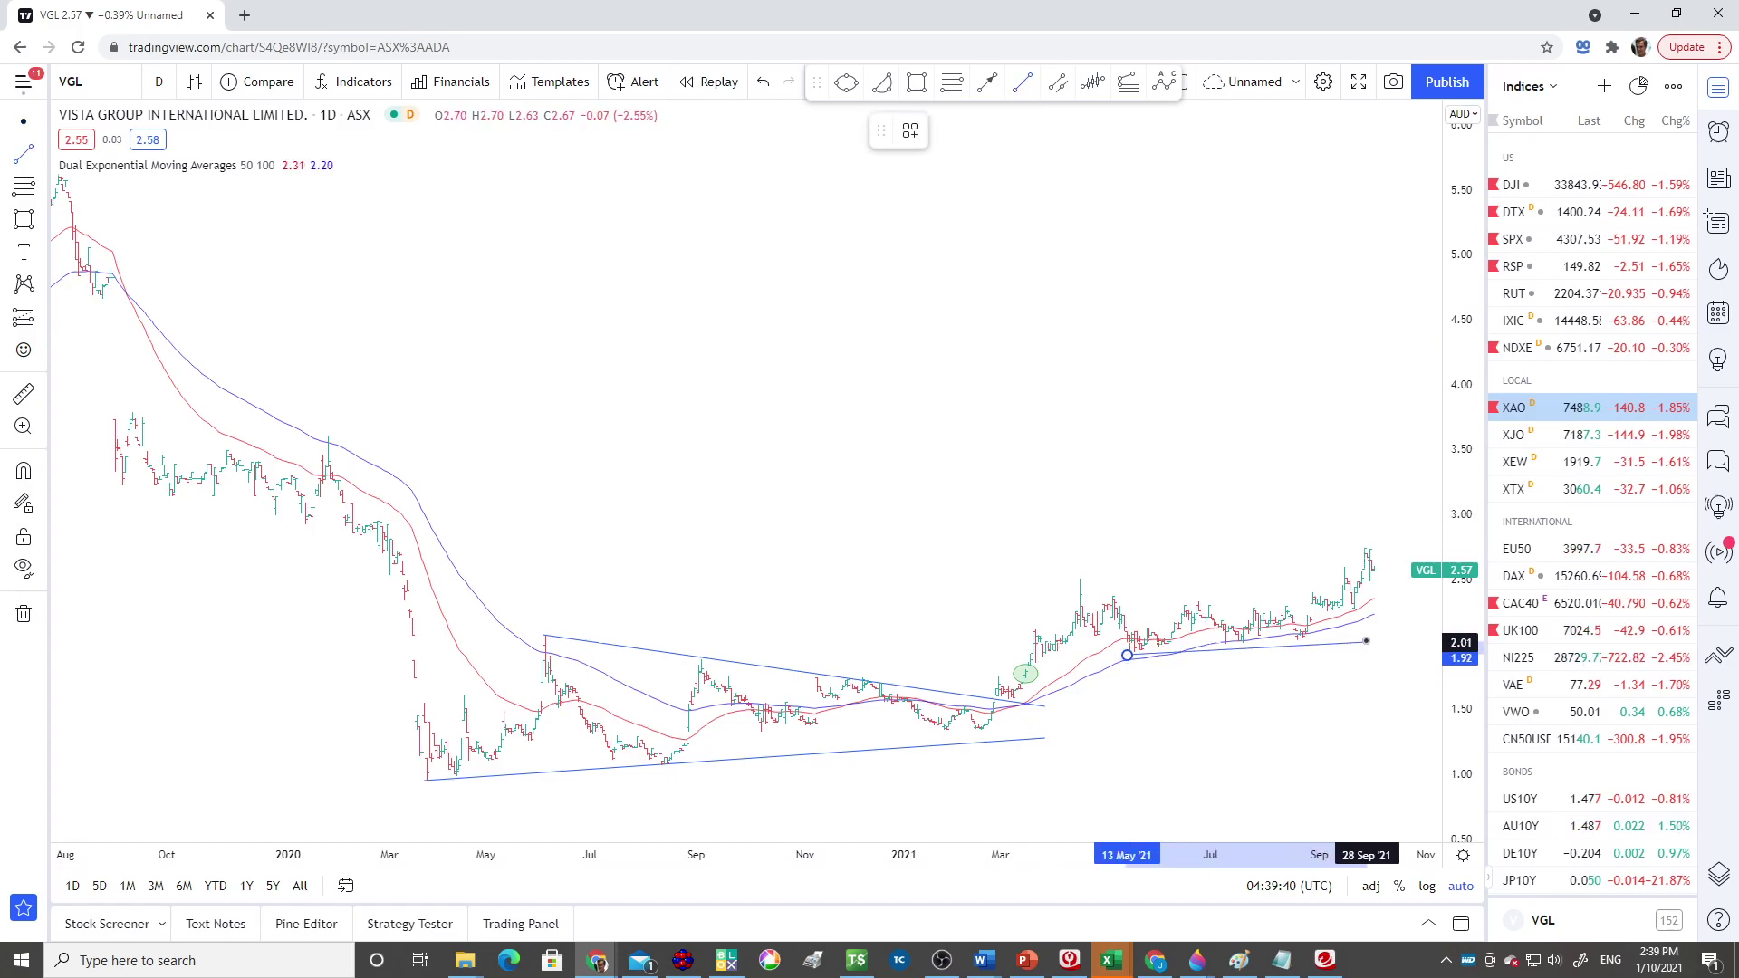
pyautogui.click(1367, 636)
pyautogui.click(1184, 458)
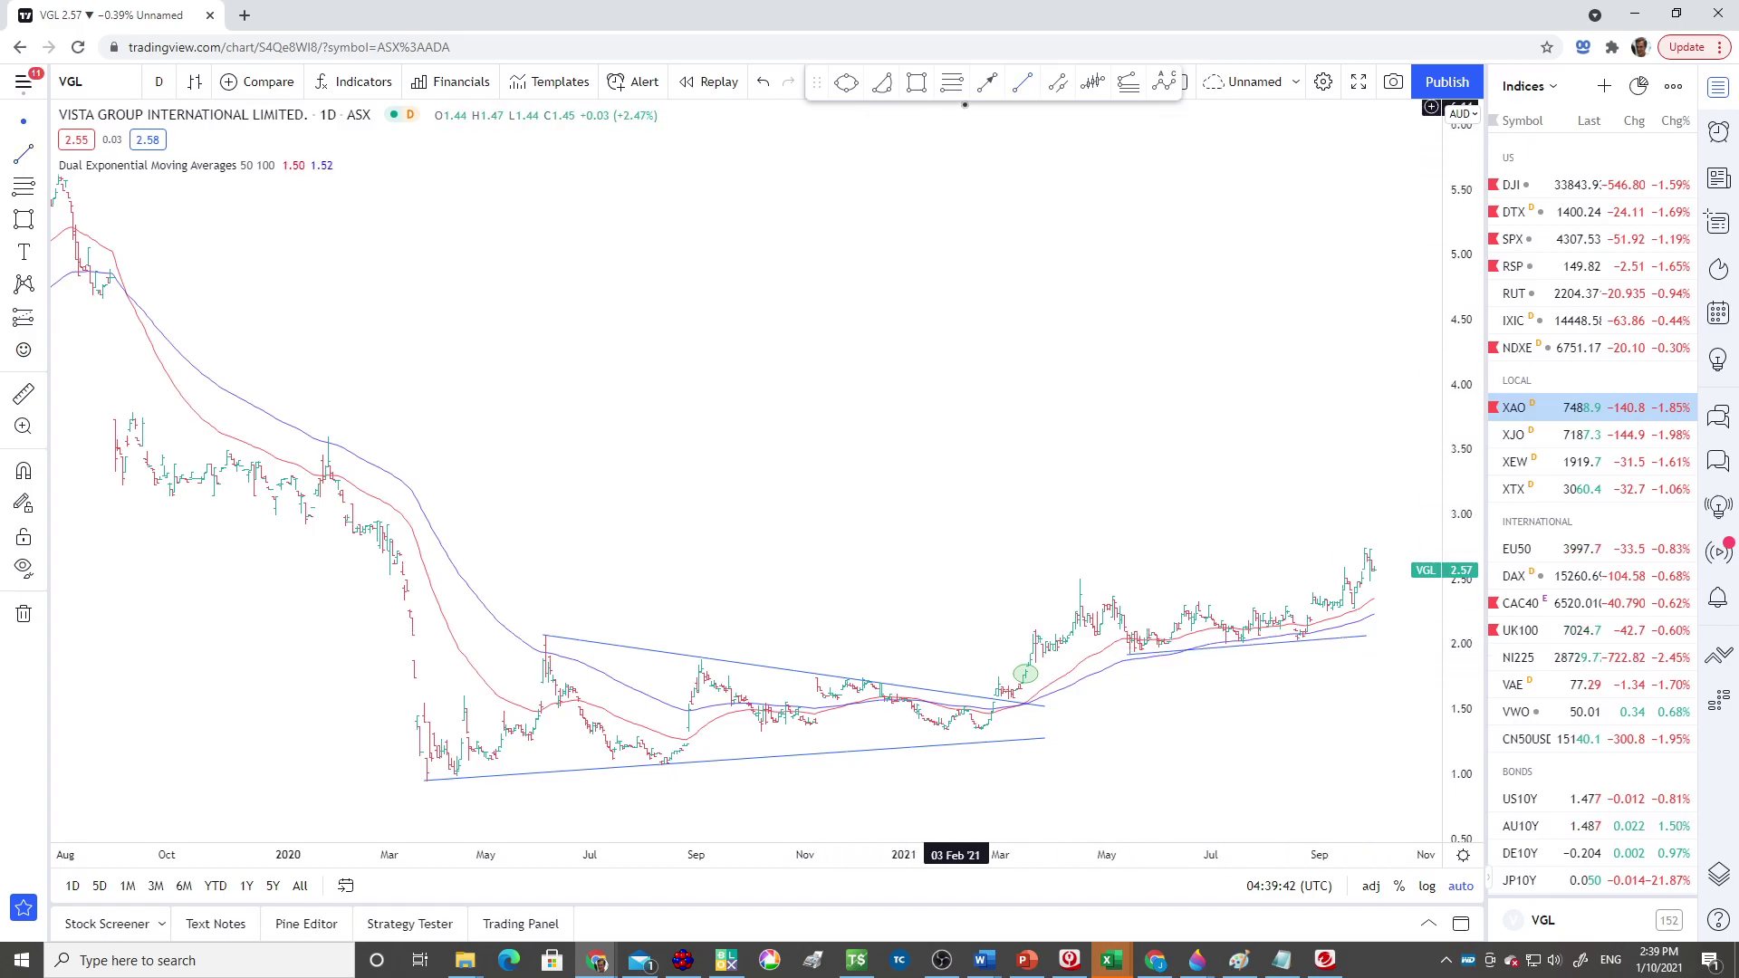
# - Draw a falling trend line over the 2021 VGL highs from 03 May '21 at about 2.39 to 24 Sep '21 at about 2.24
pyautogui.click(1027, 85)
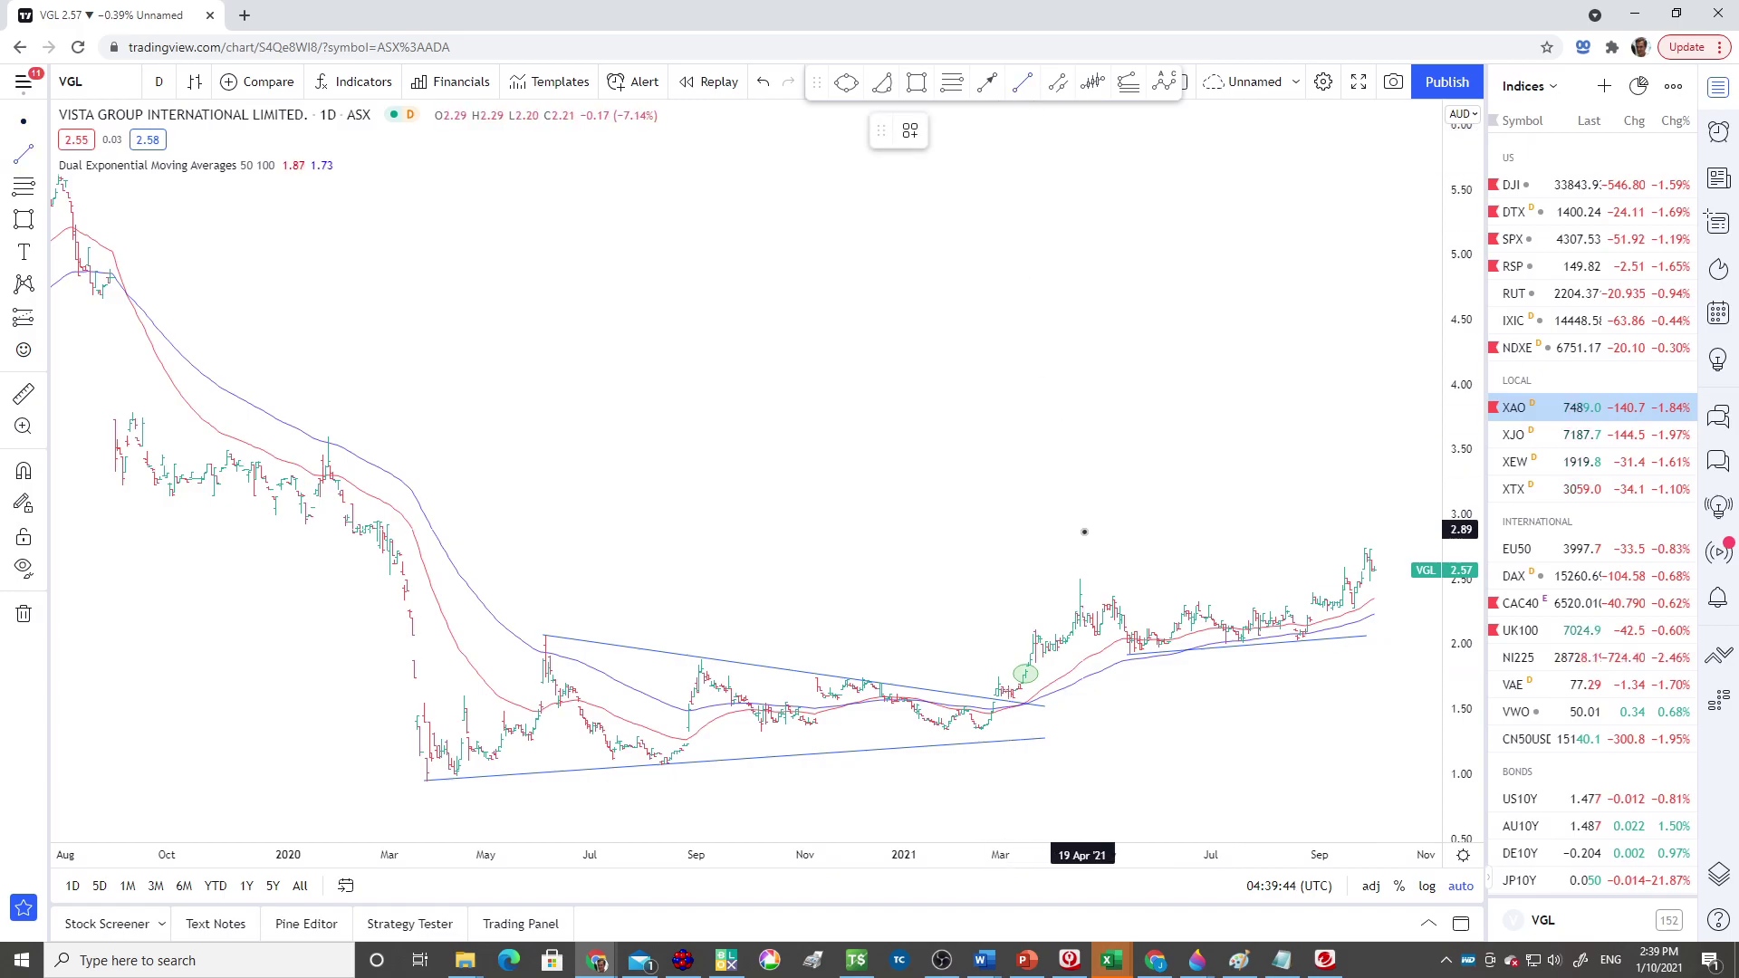
pyautogui.click(1107, 594)
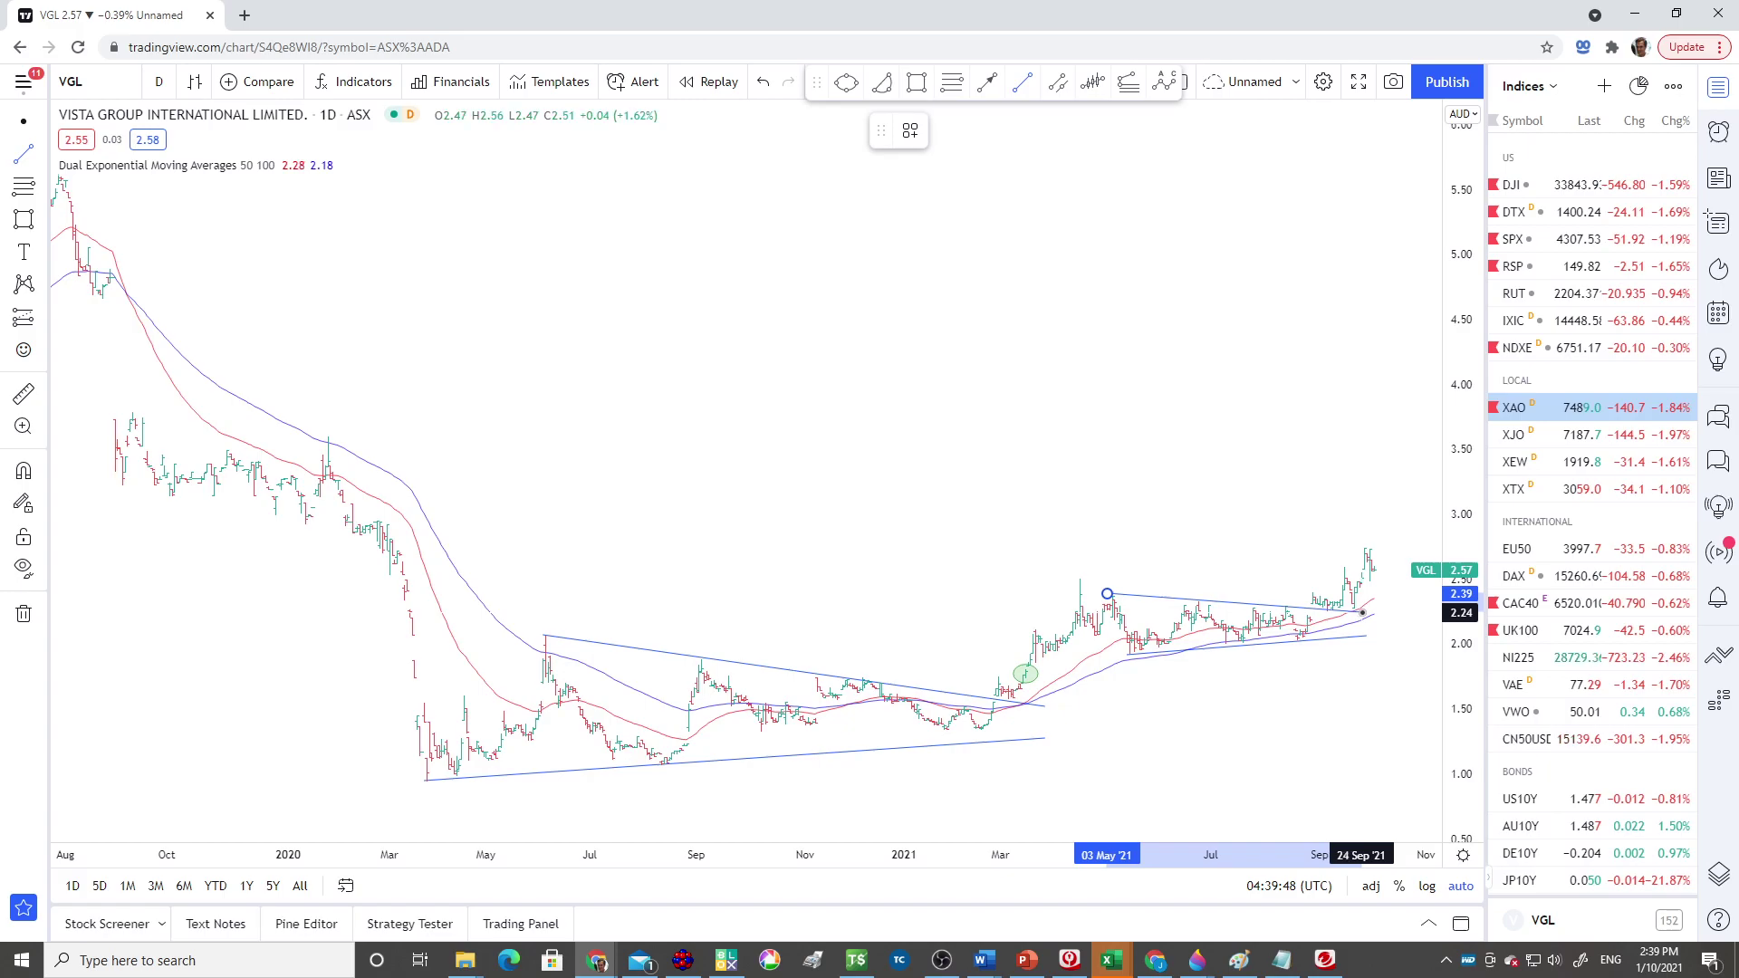
pyautogui.click(1362, 614)
pyautogui.click(1345, 674)
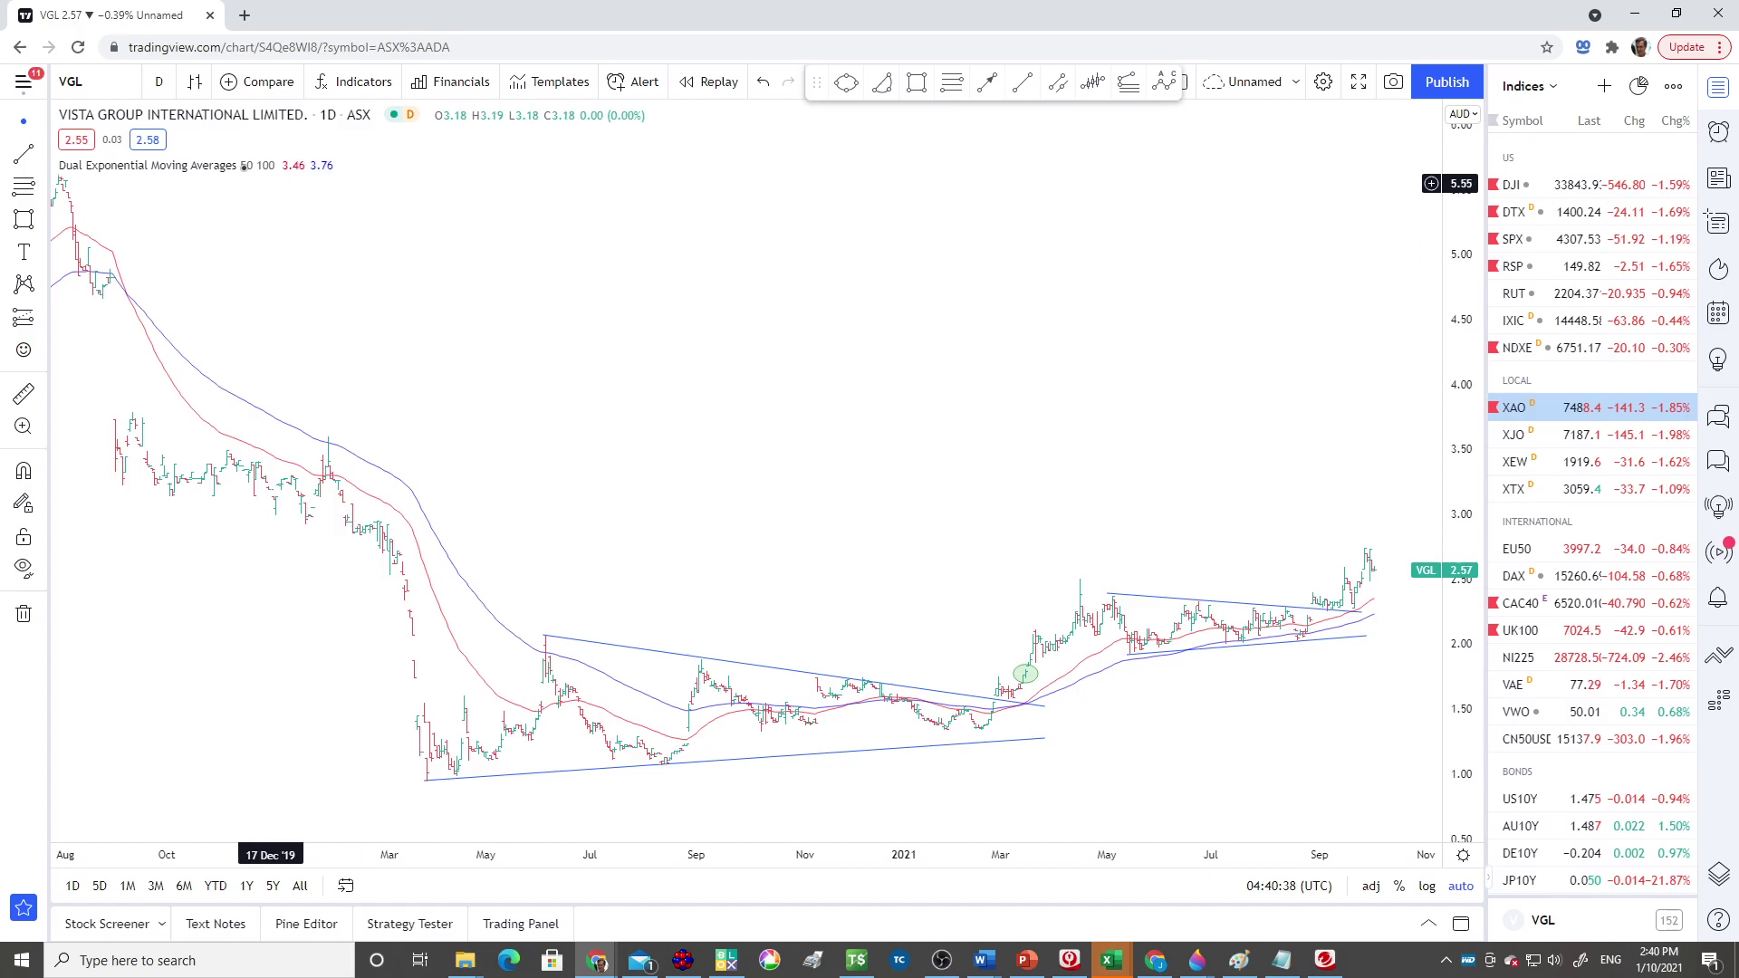
# - Search for the symbol VVA and open the ASX Viva Leisure Limited chart
pyautogui.click(89, 84)
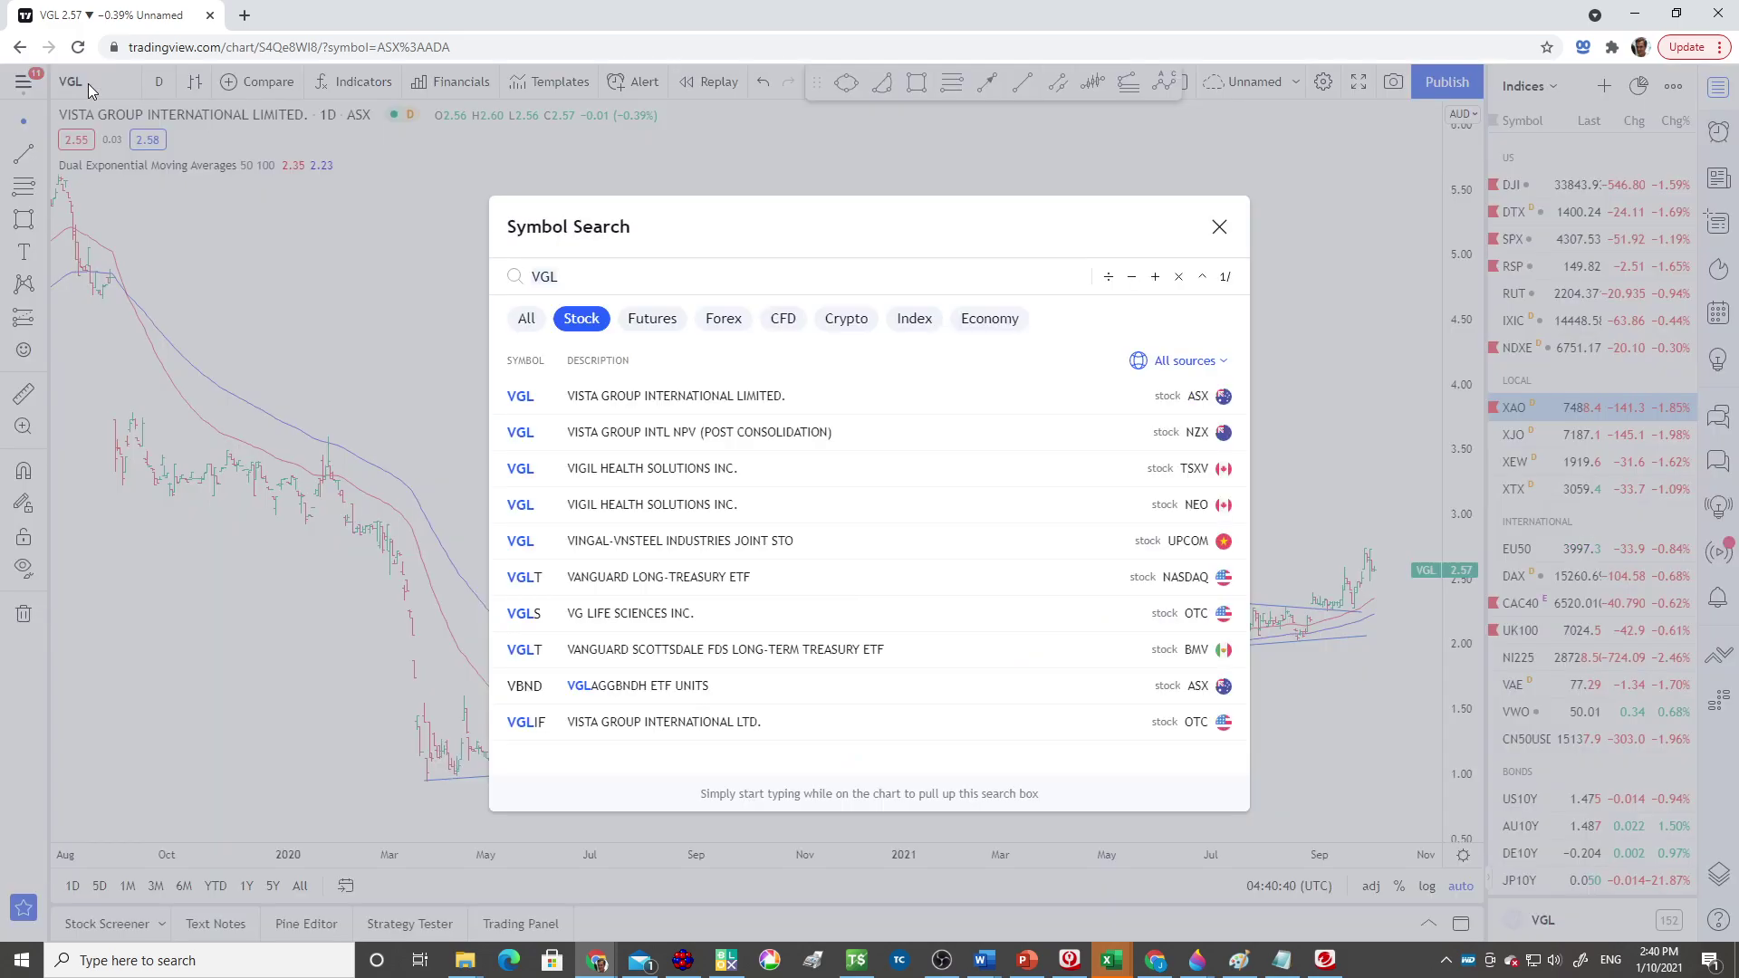
pyautogui.write('VVA')
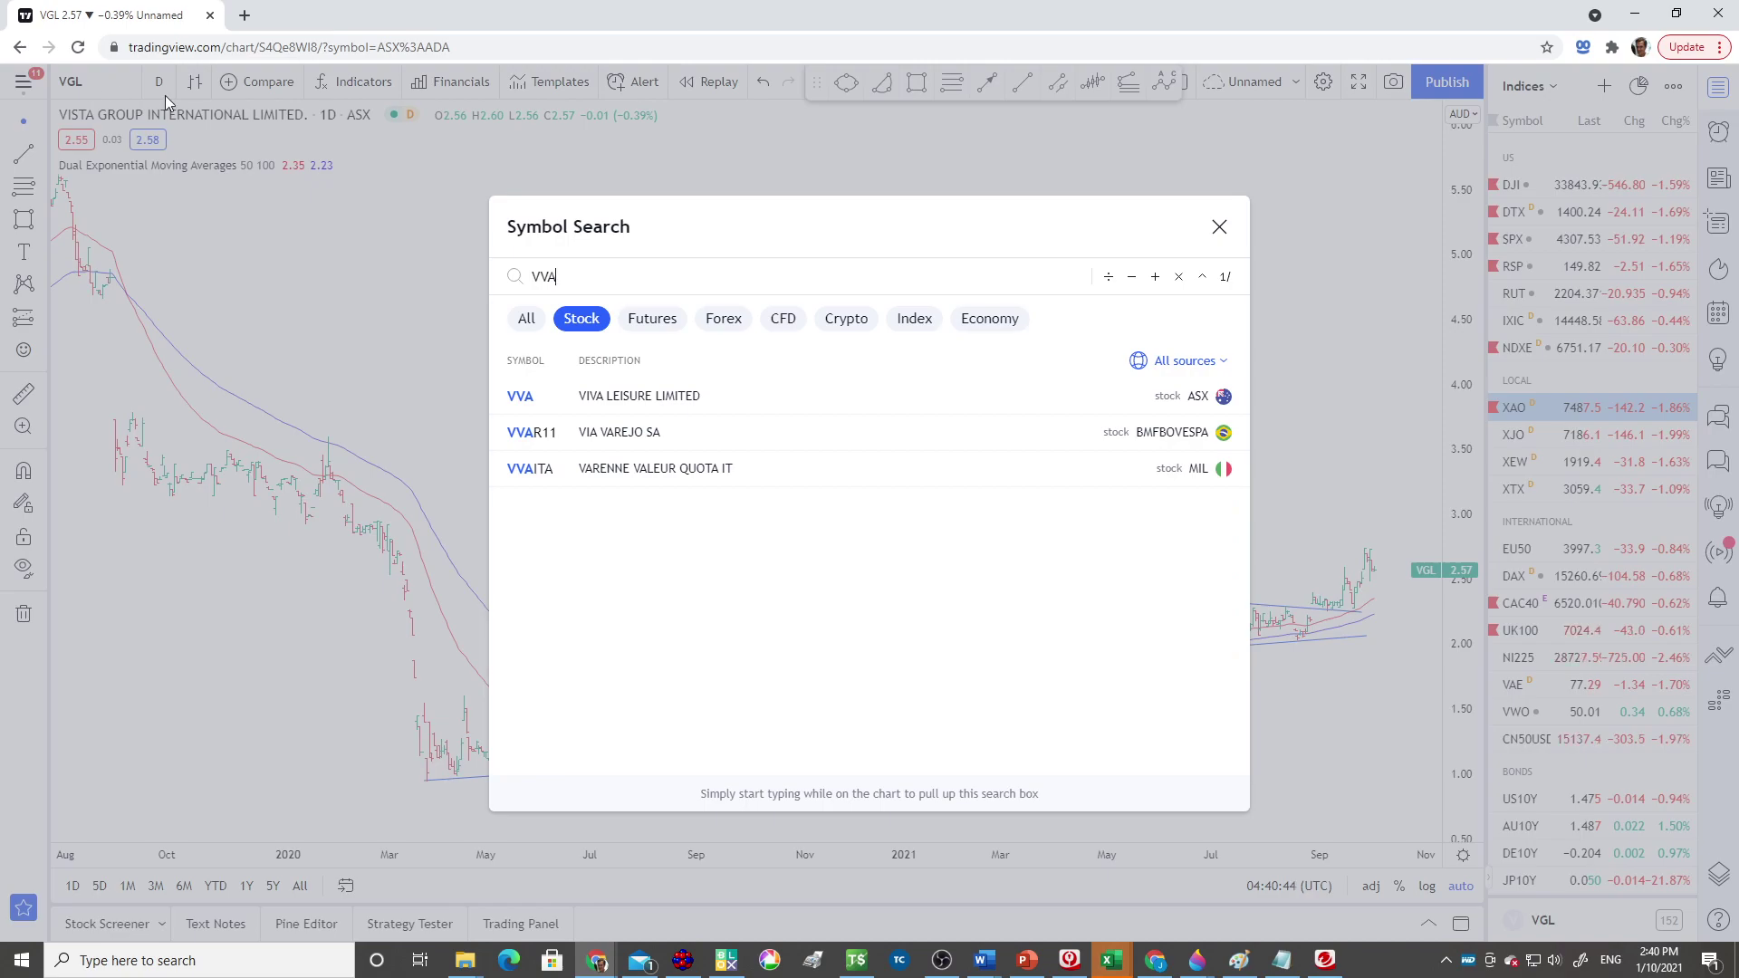
pyautogui.click(664, 398)
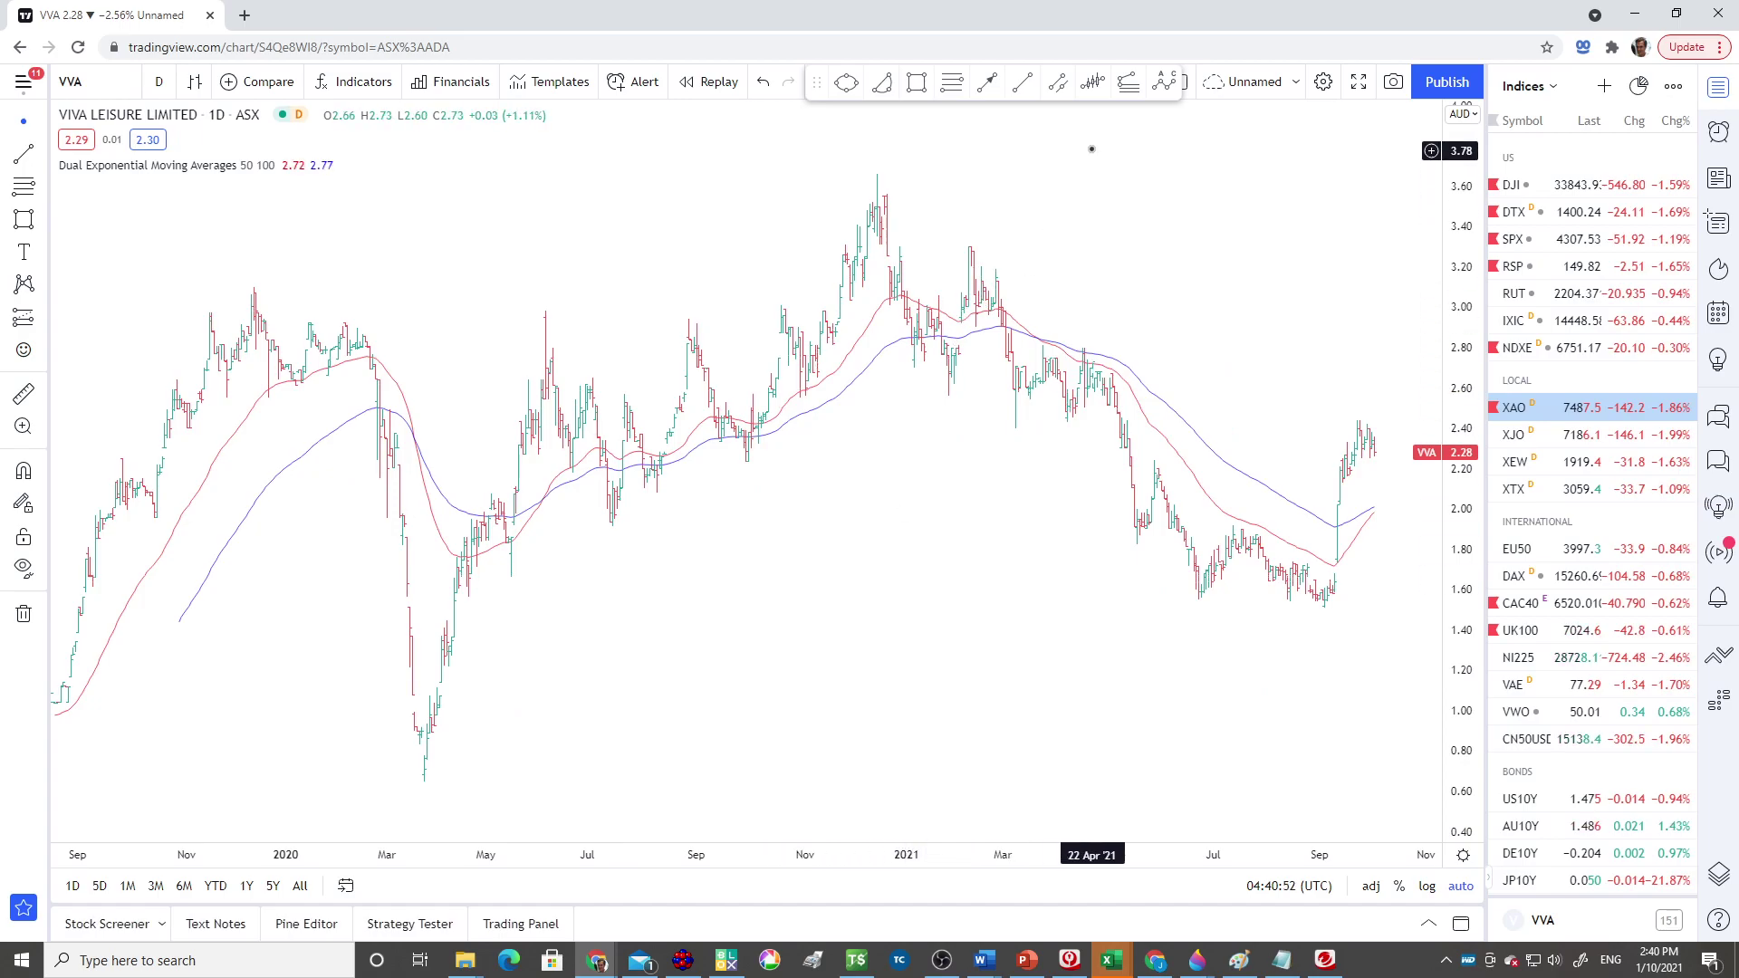
# - Draw a falling parallel channel on VVA from 14 Dec '20 at about 3.66 to 08 Oct '21 at about 1.59, with the lower edge under the lows
pyautogui.click(1056, 86)
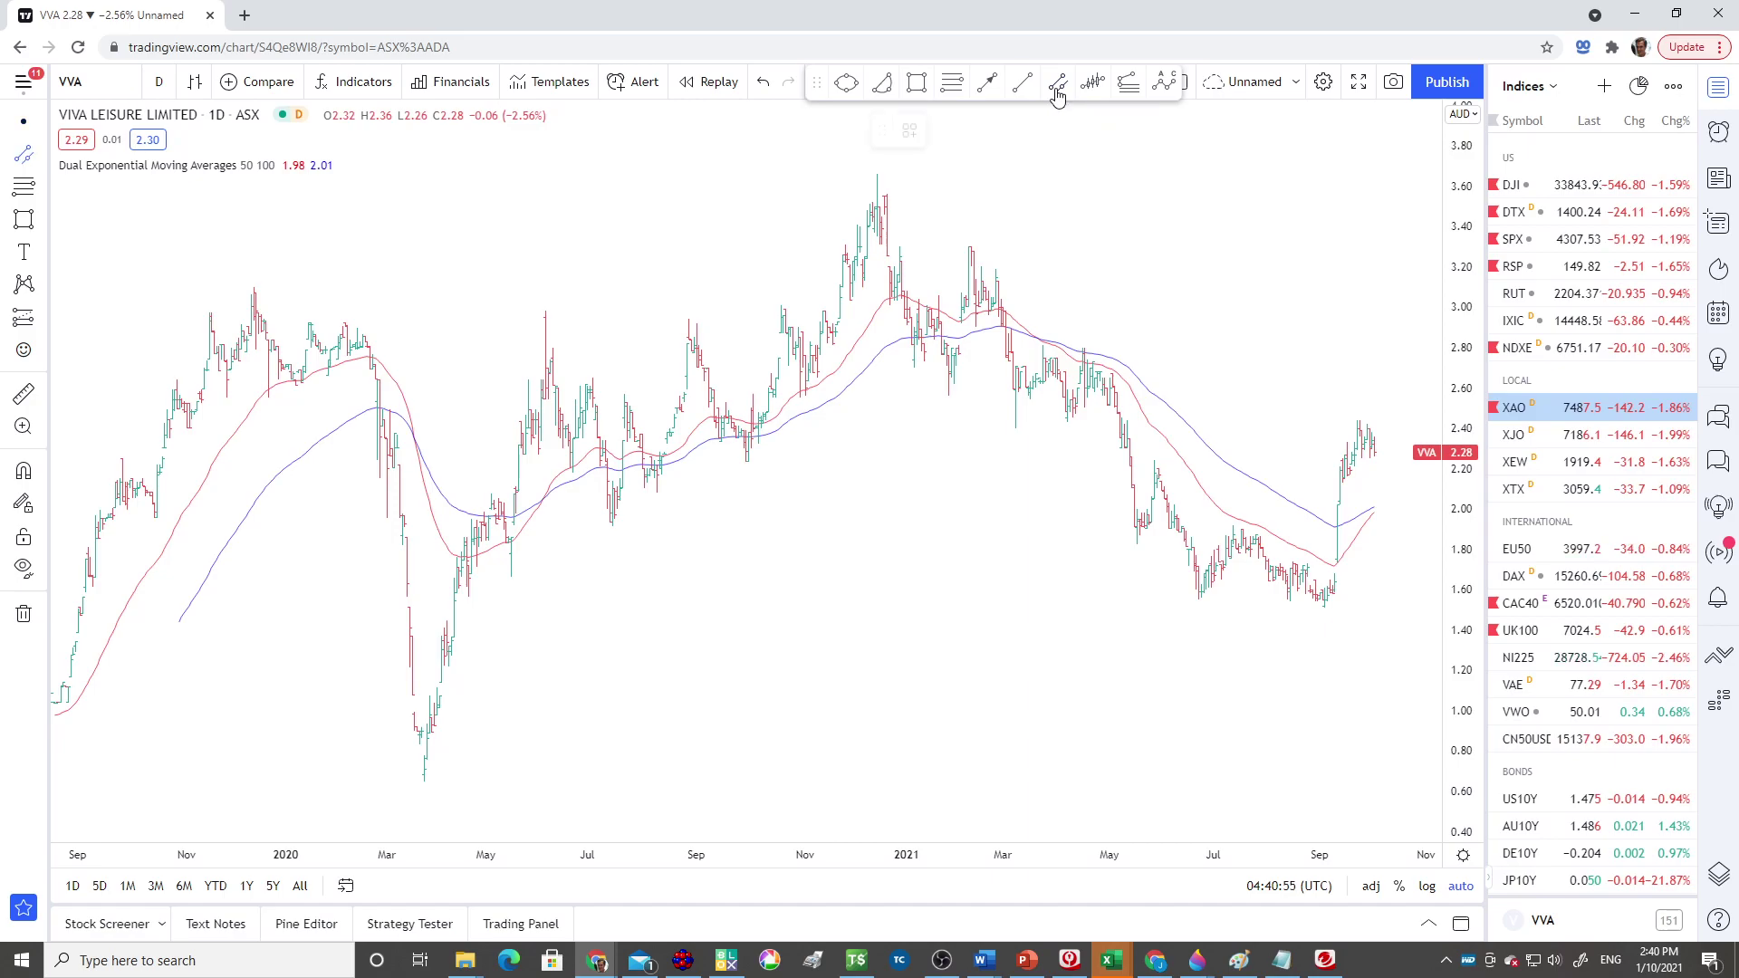
pyautogui.click(876, 175)
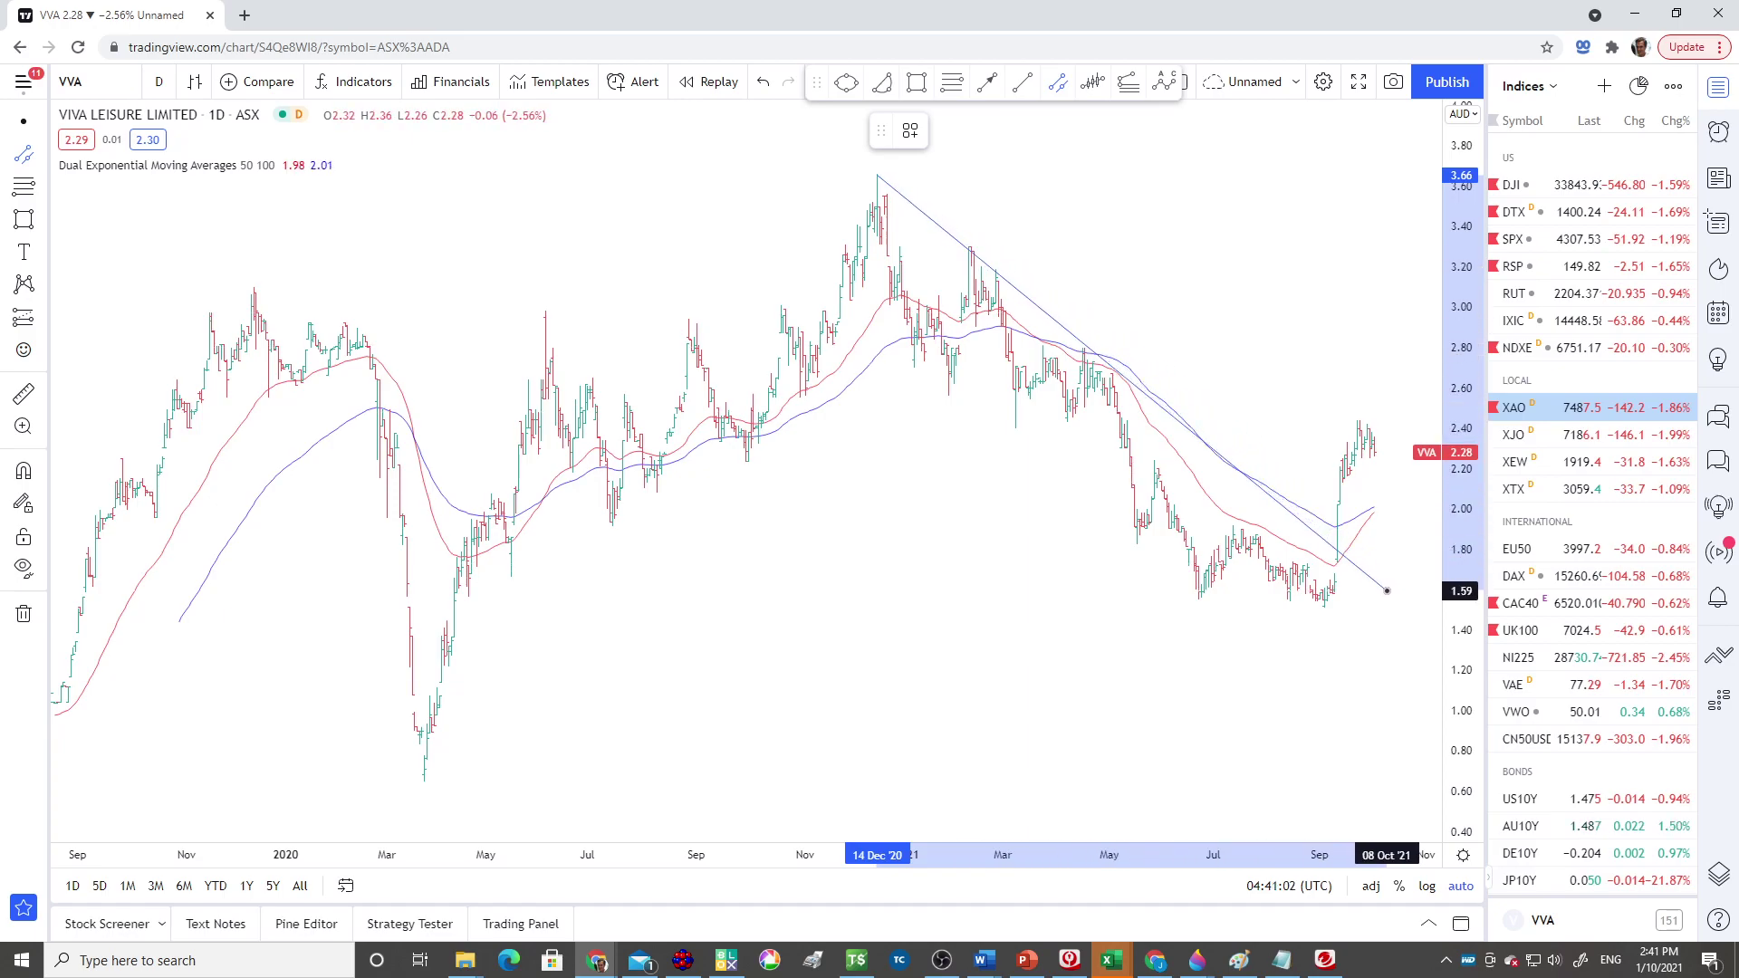
pyautogui.click(1387, 590)
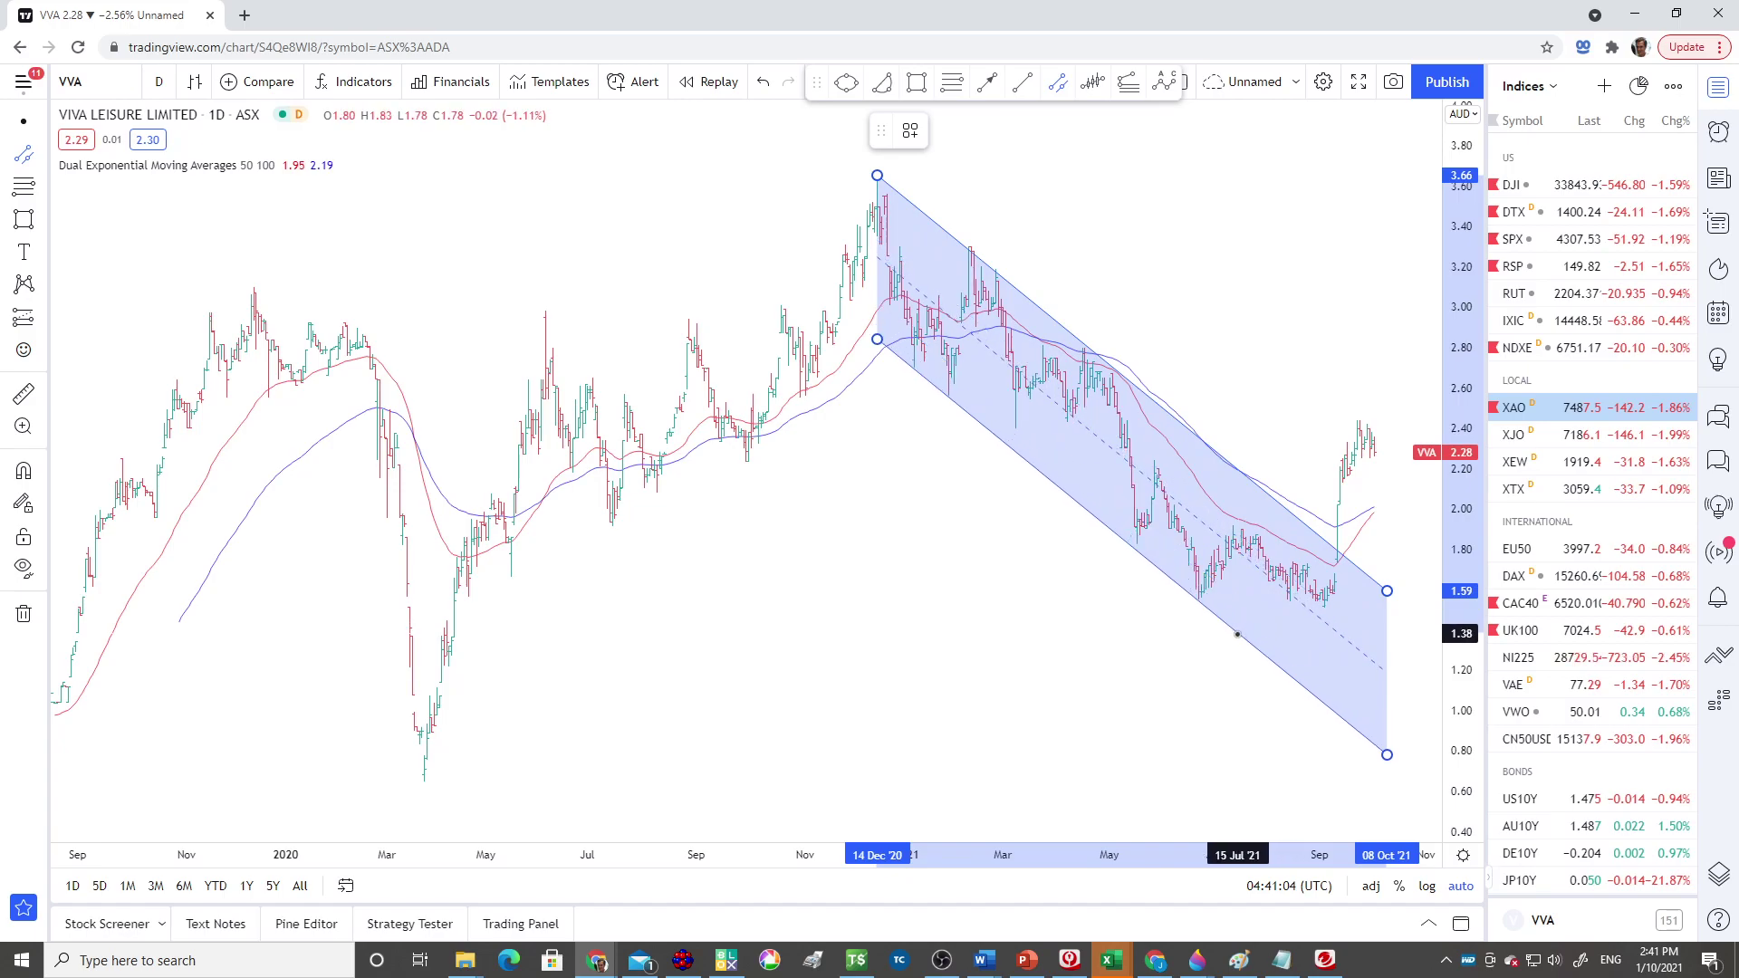
pyautogui.click(1238, 634)
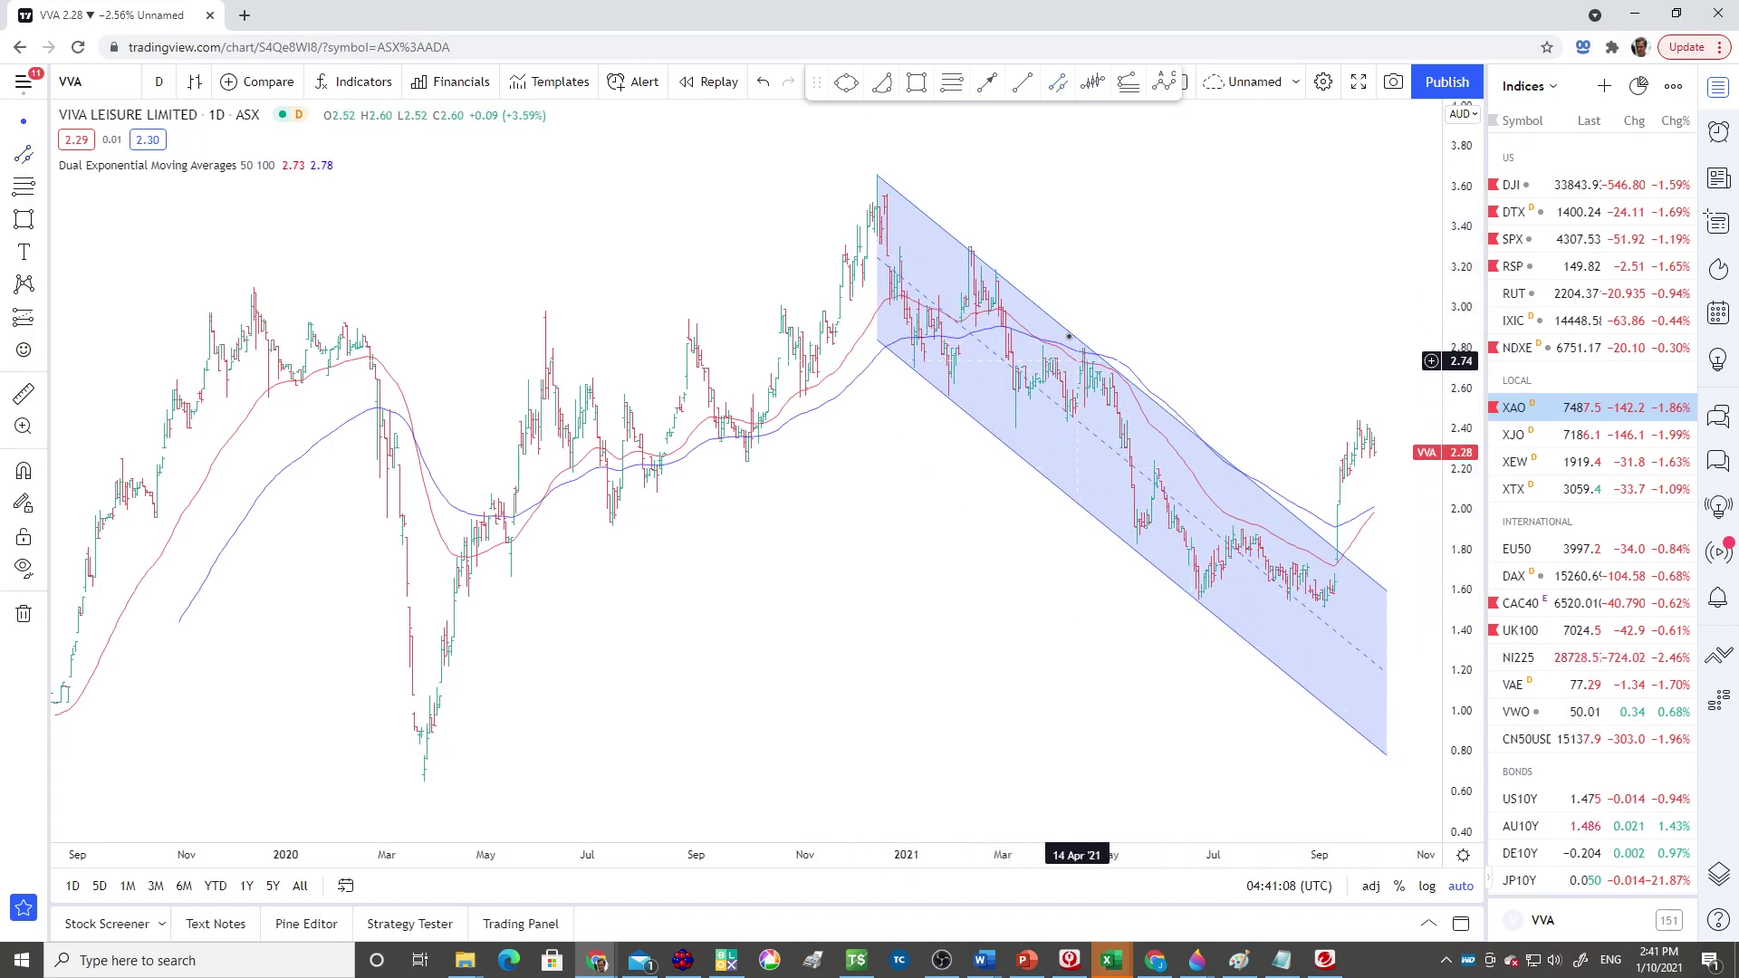
# - Draw a rectangle marking the VVA resistance zone between about 2.43 and 2.58, from 14 Jul '20 to 03 Nov '21
pyautogui.click(916, 82)
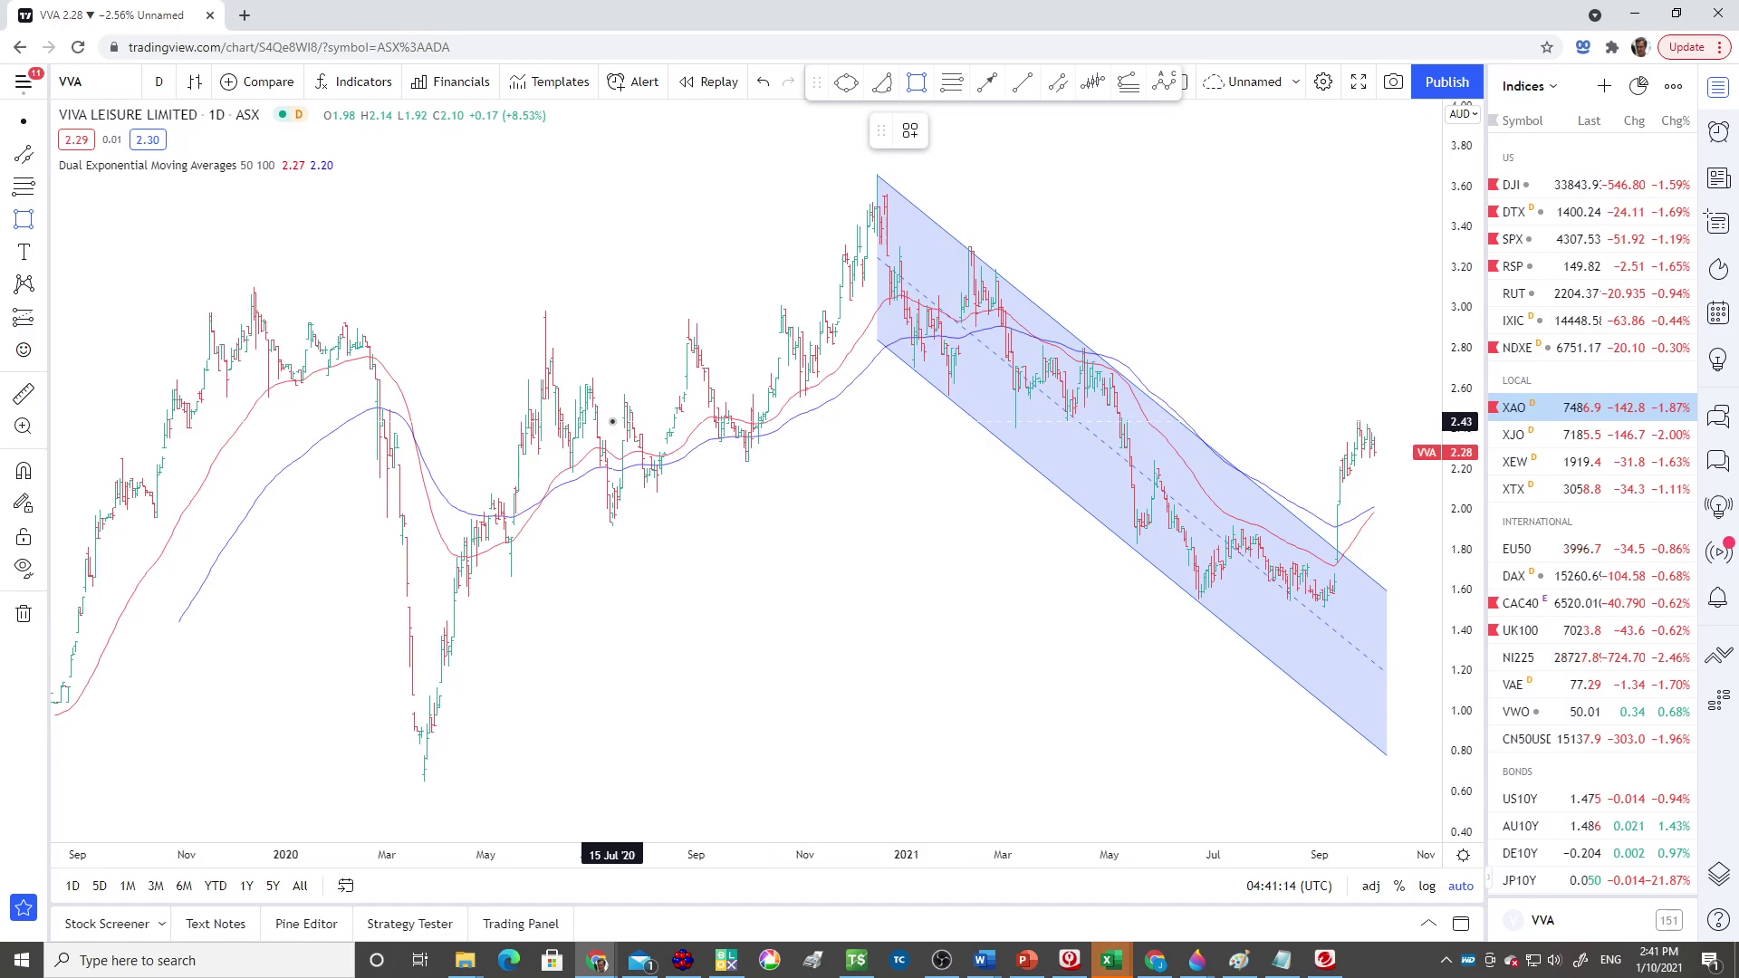
pyautogui.moveTo(609, 421)
pyautogui.mouseDown()
pyautogui.moveTo(1434, 429)
pyautogui.moveTo(1431, 392)
pyautogui.mouseUp()
pyautogui.click(1432, 392)
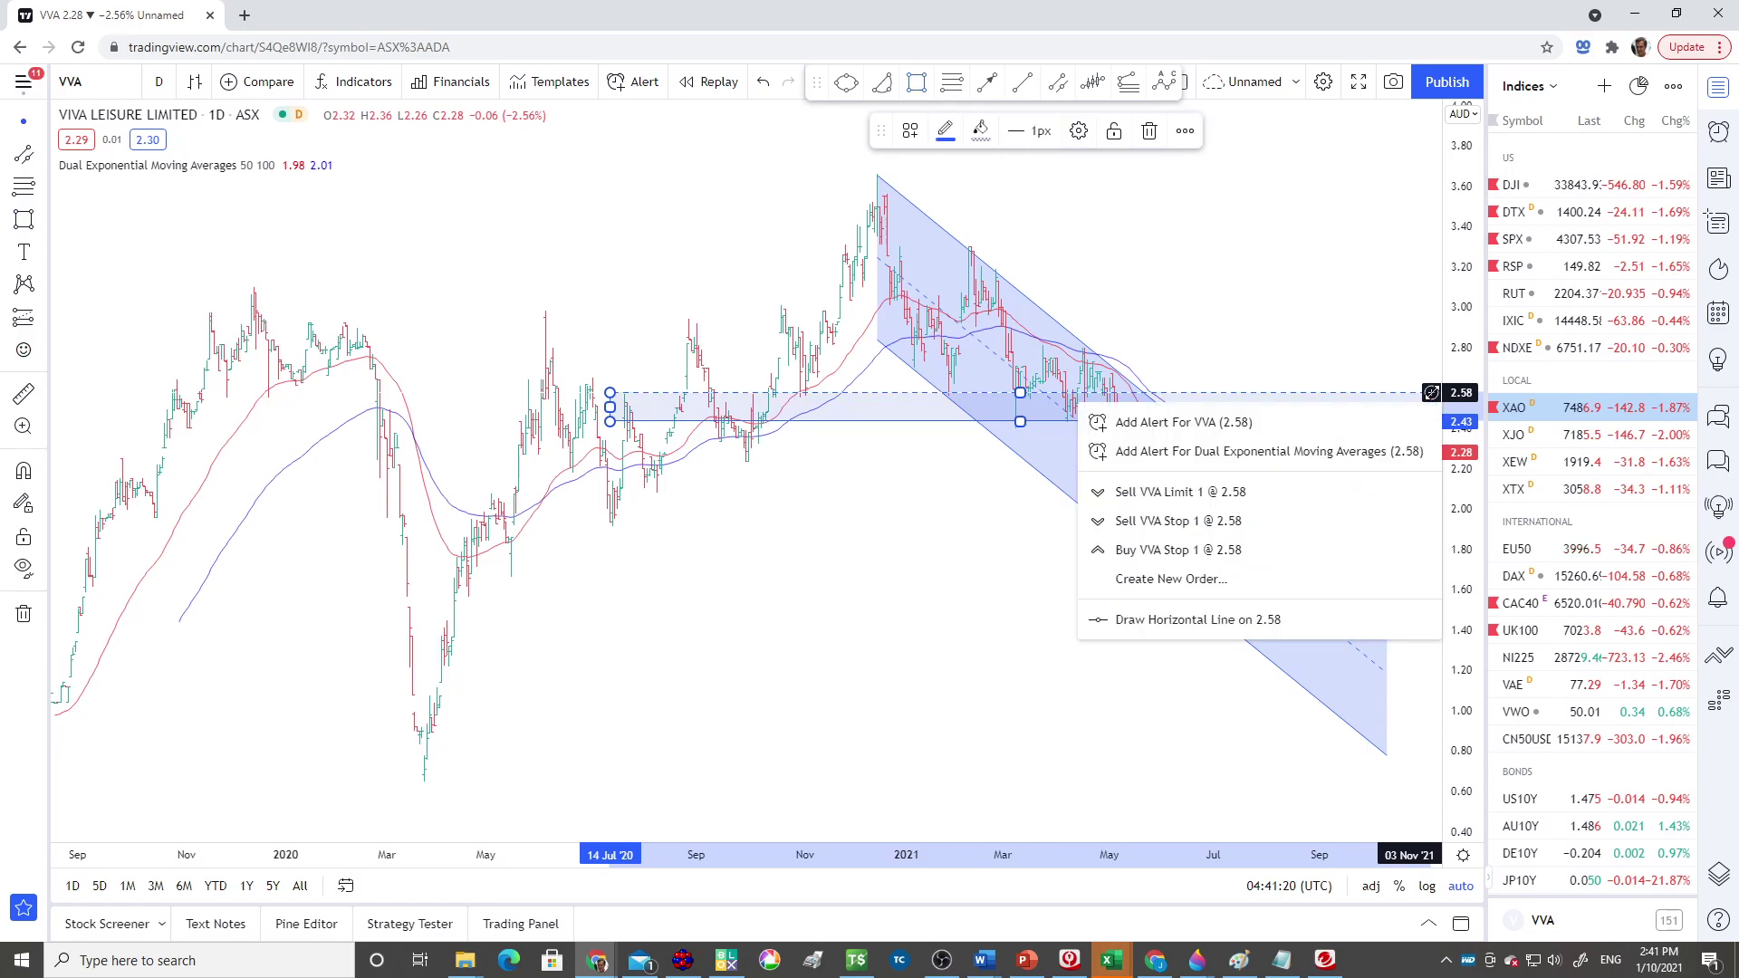
pyautogui.click(1327, 354)
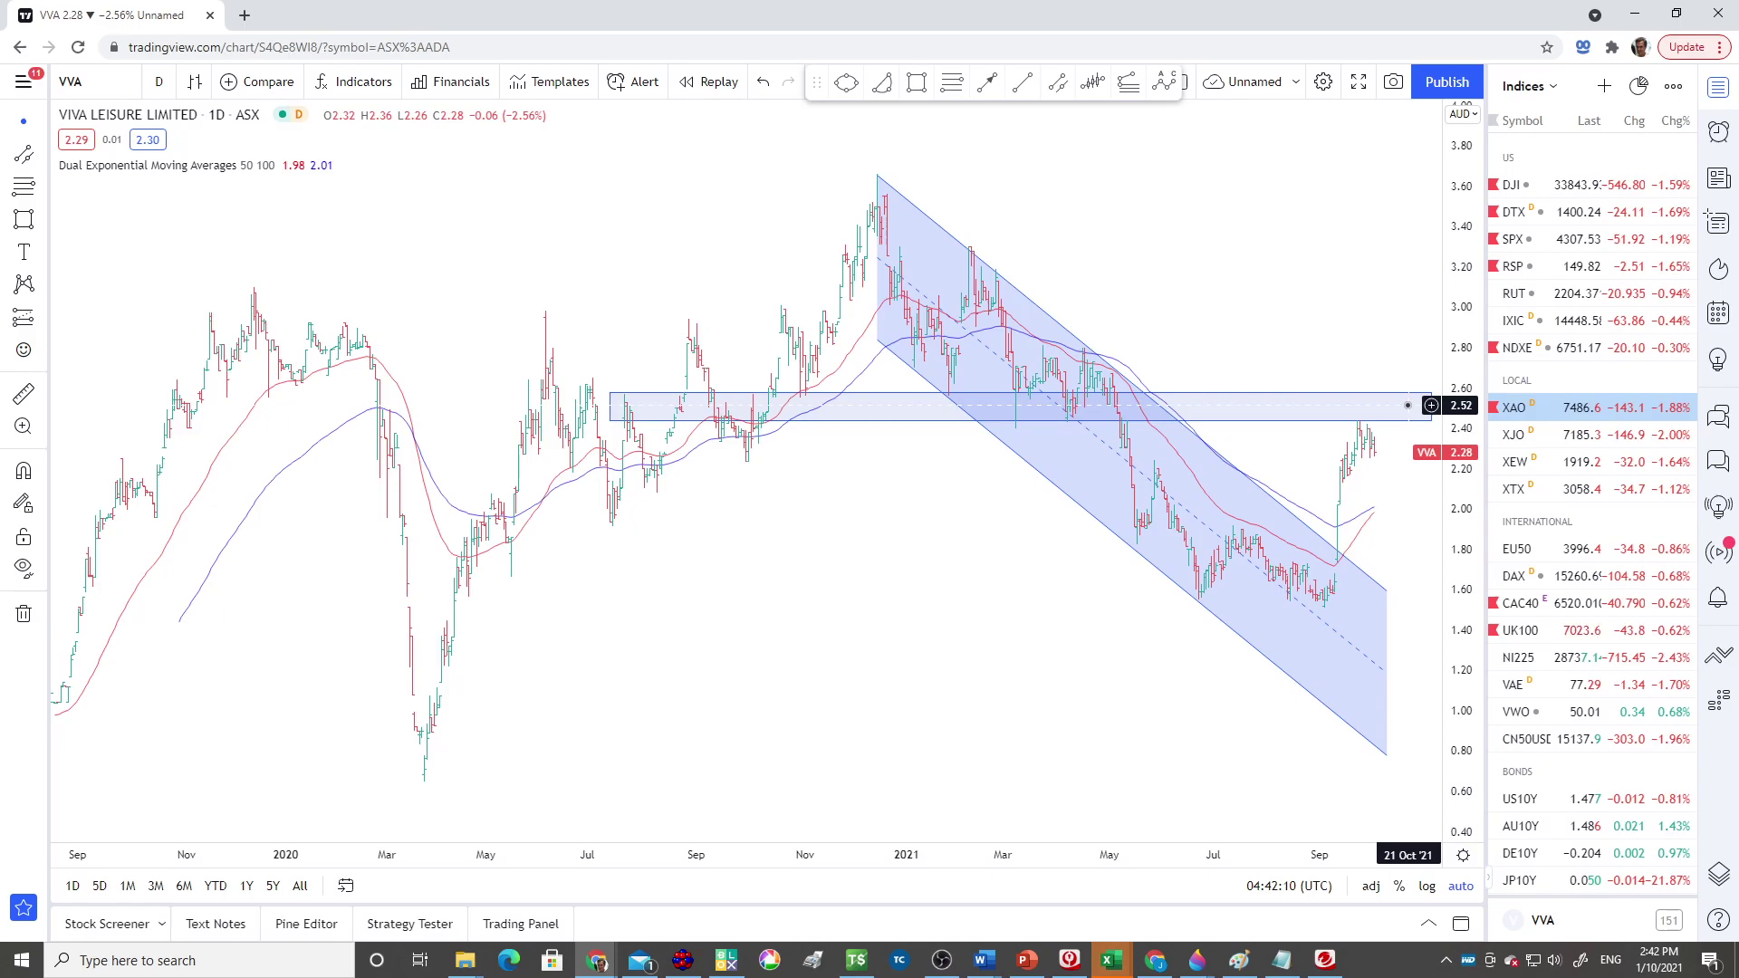
# - Search for the symbol CQR and open the ASX Charter Hall Retail REIT chart
pyautogui.click(88, 83)
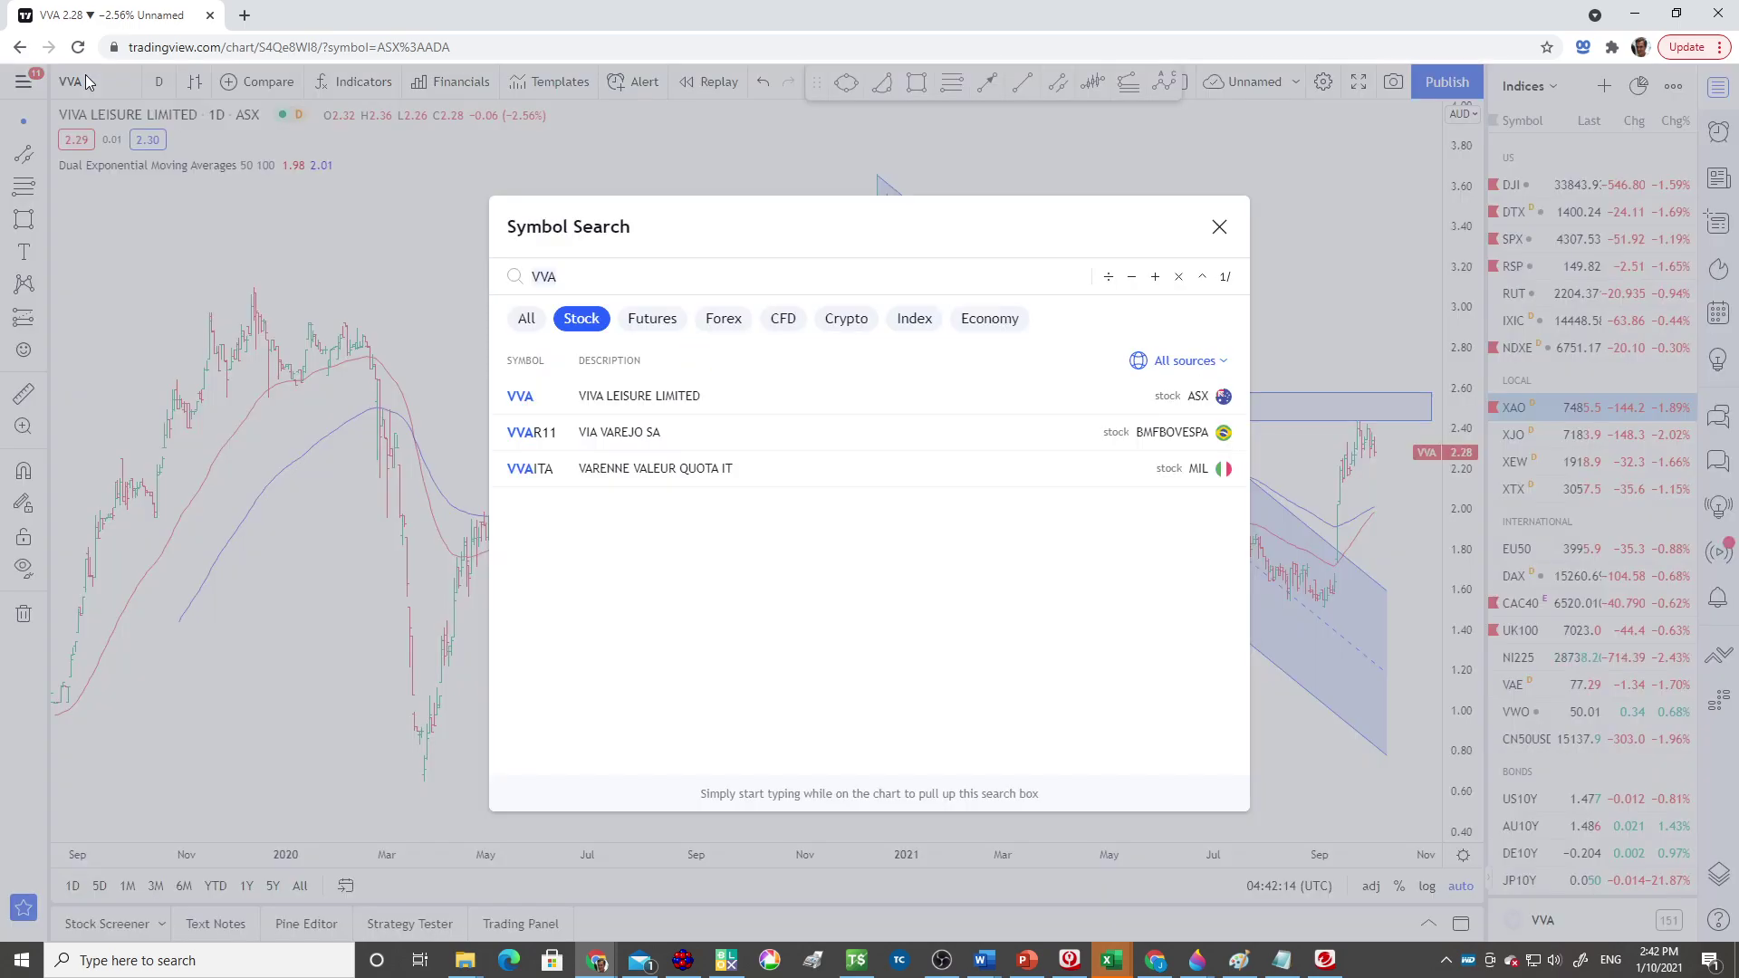
pyautogui.write('CQR')
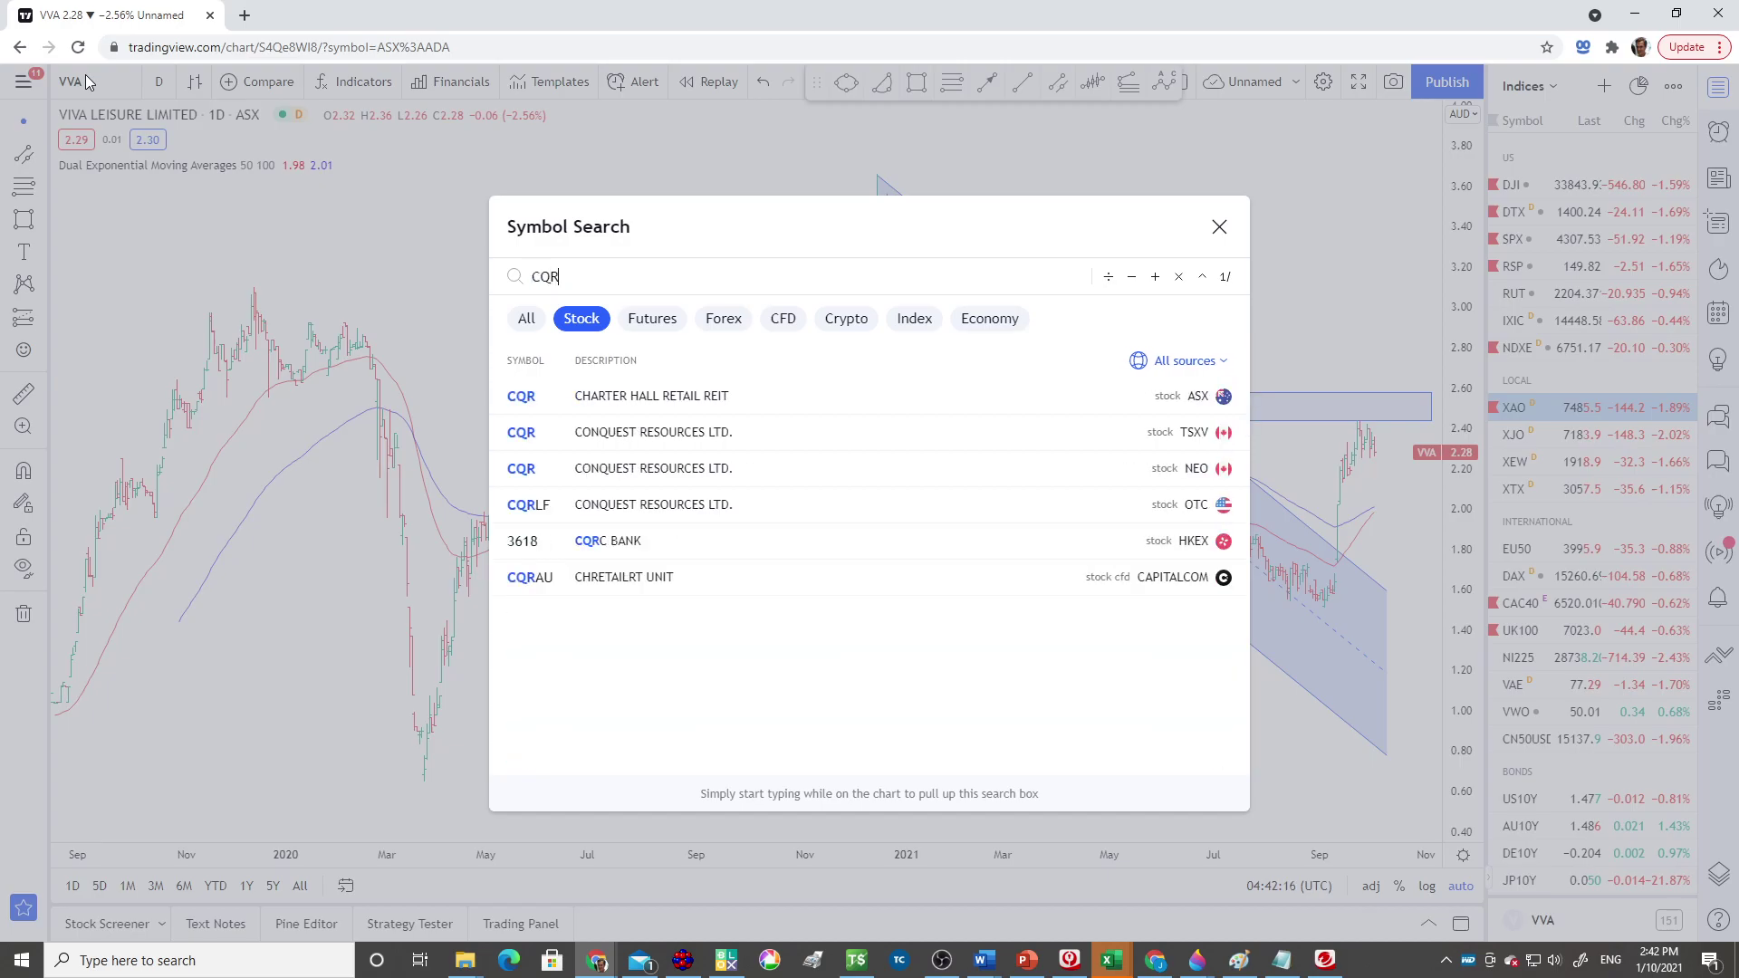
pyautogui.click(640, 402)
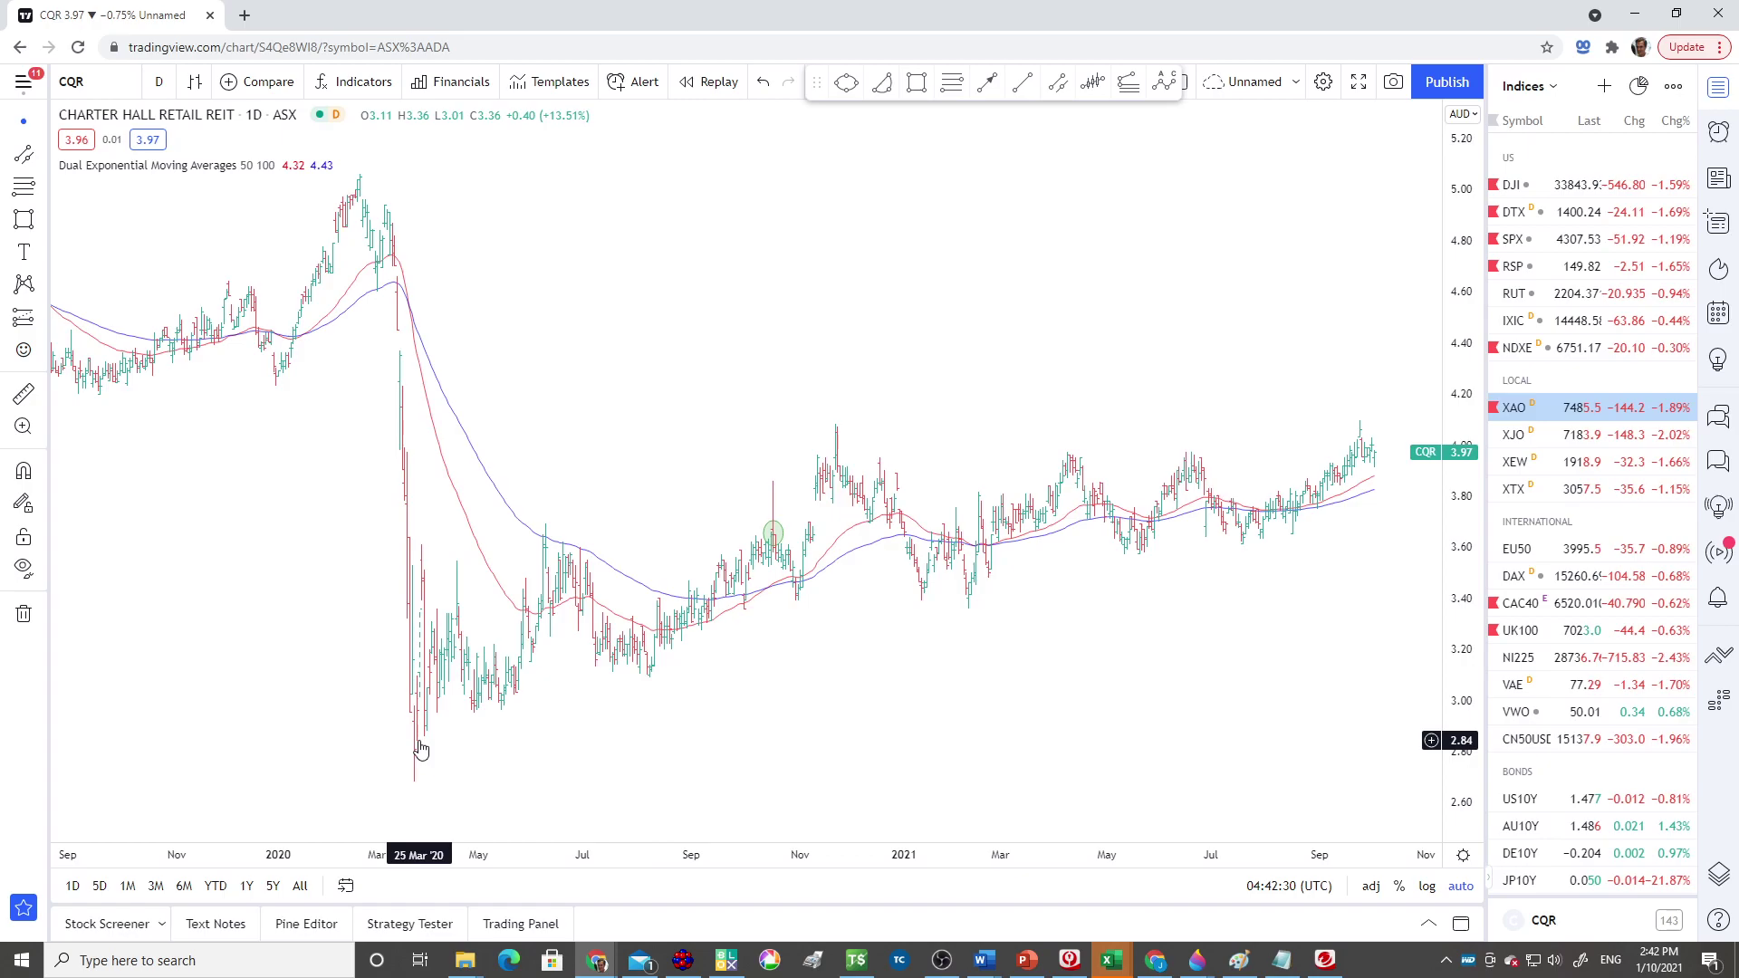
pyautogui.click(916, 81)
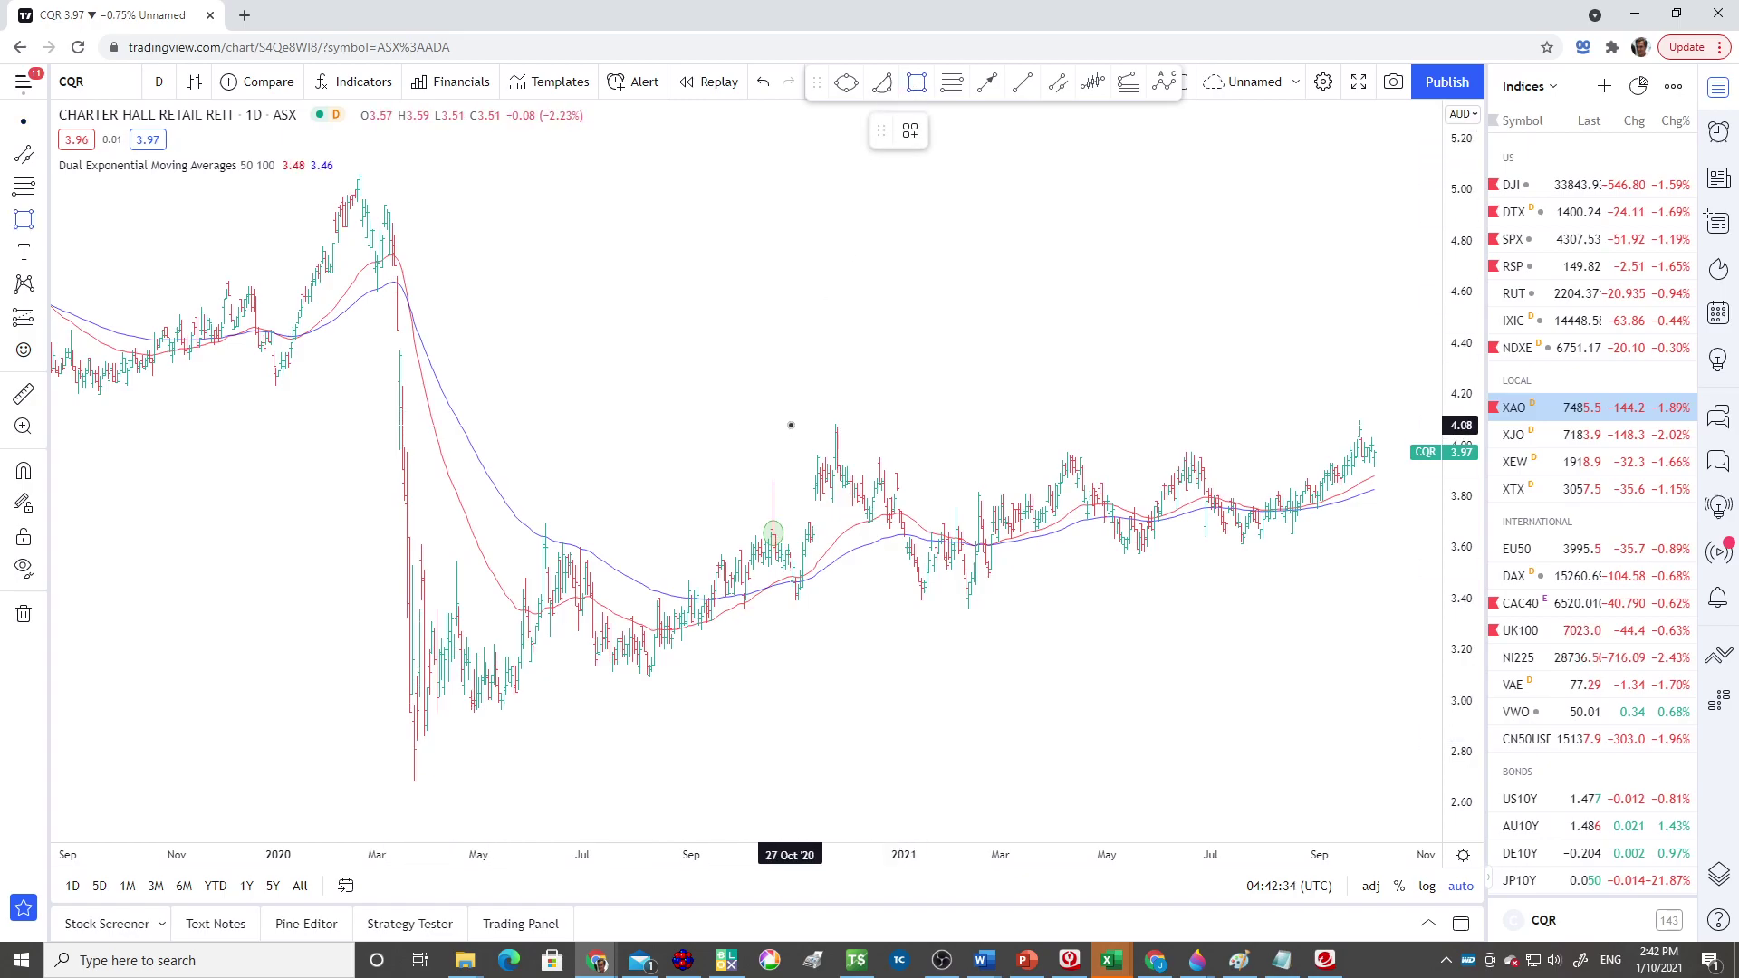
pyautogui.moveTo(790, 425); pyautogui.dragTo(1400, 599)
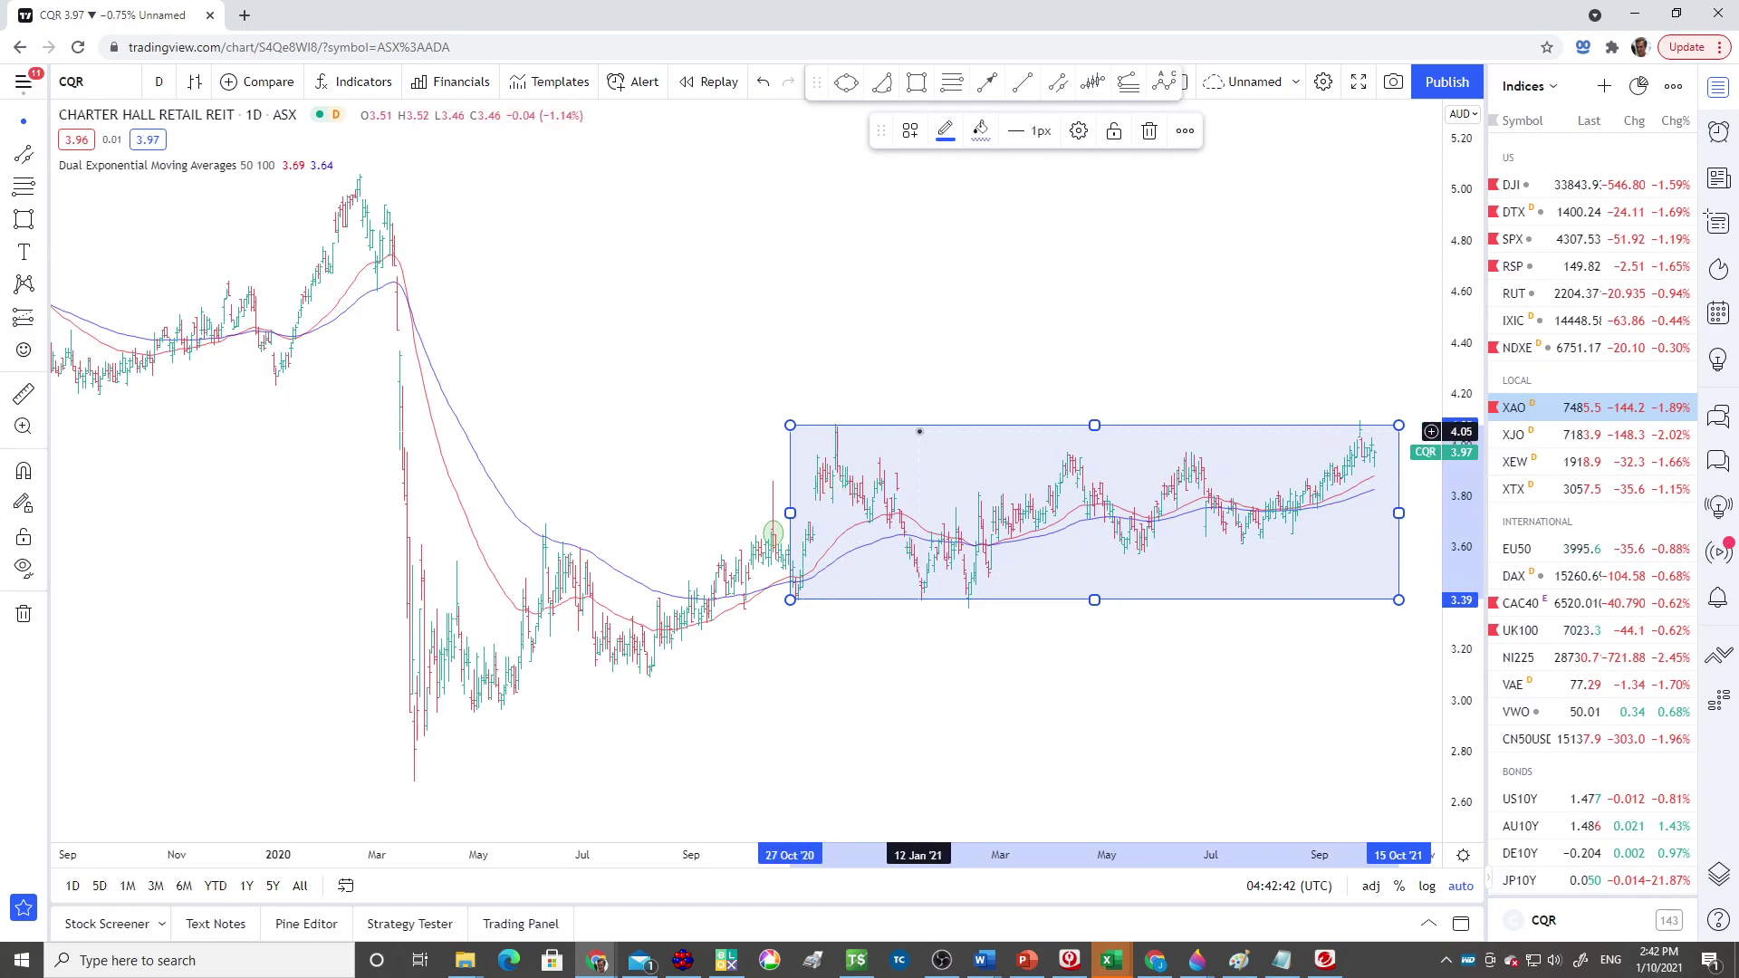
pyautogui.press('Delete')
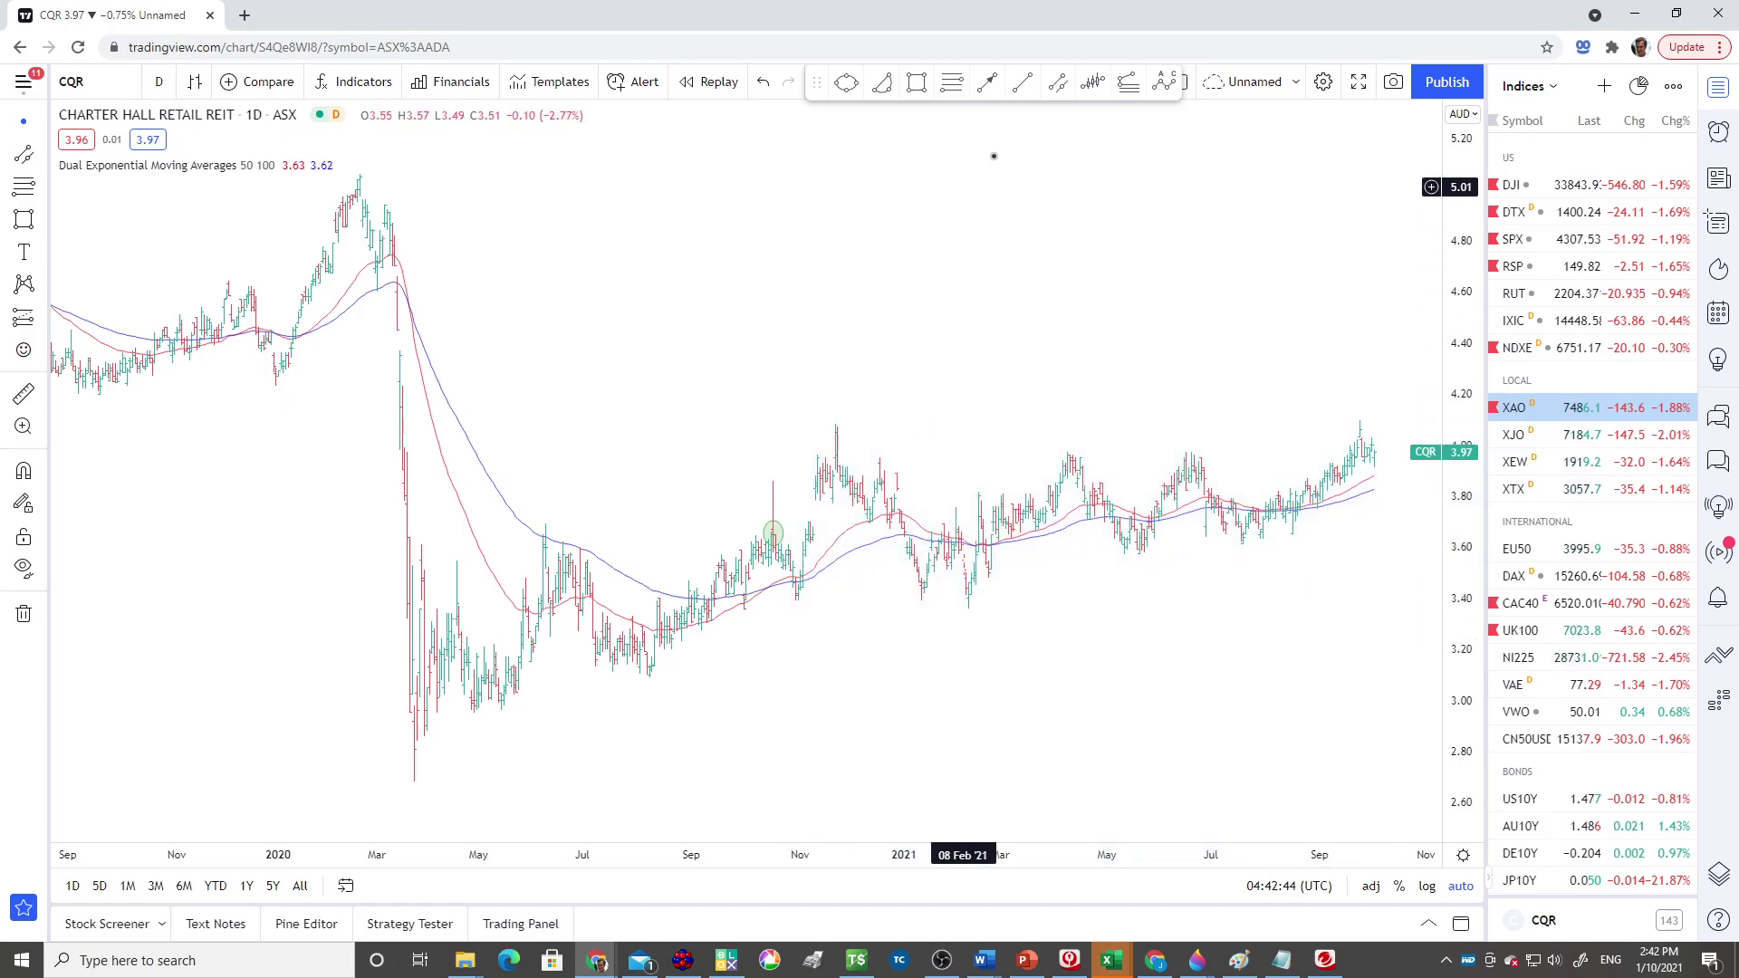
# - Draw a rising trend line under the 2021 CQR lows from 10 May '21 at about 3.56 to 14 Oct '21 at about 3.68
pyautogui.click(1018, 87)
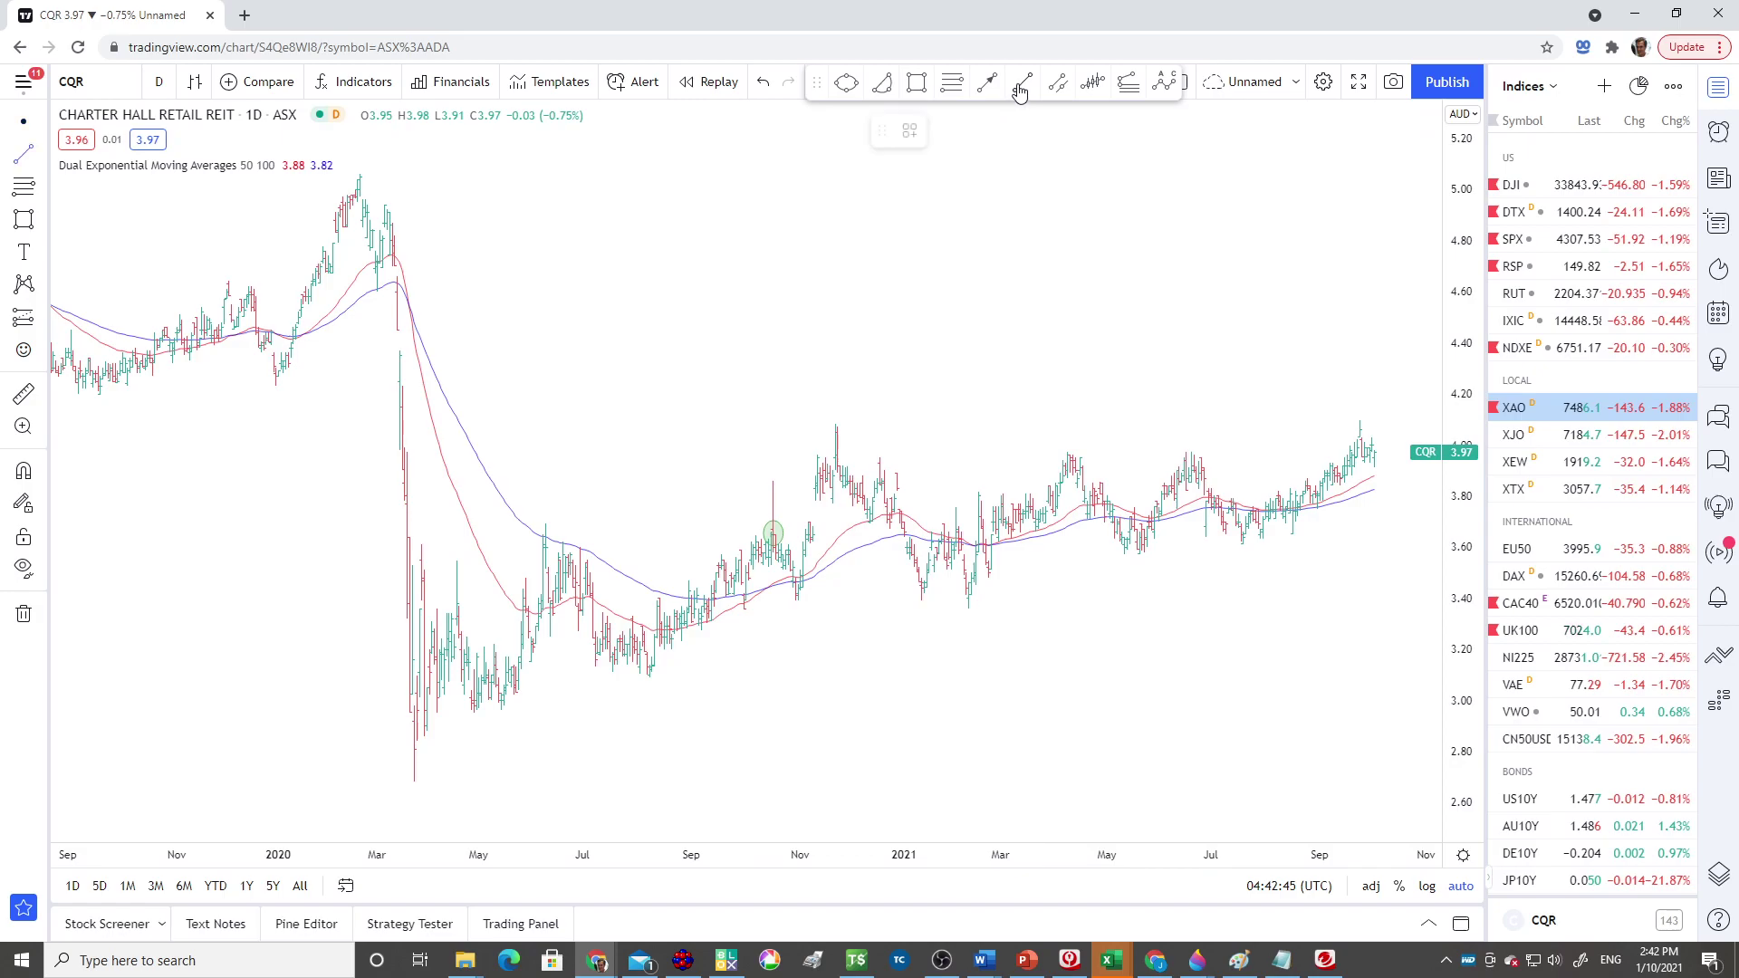
pyautogui.click(1119, 558)
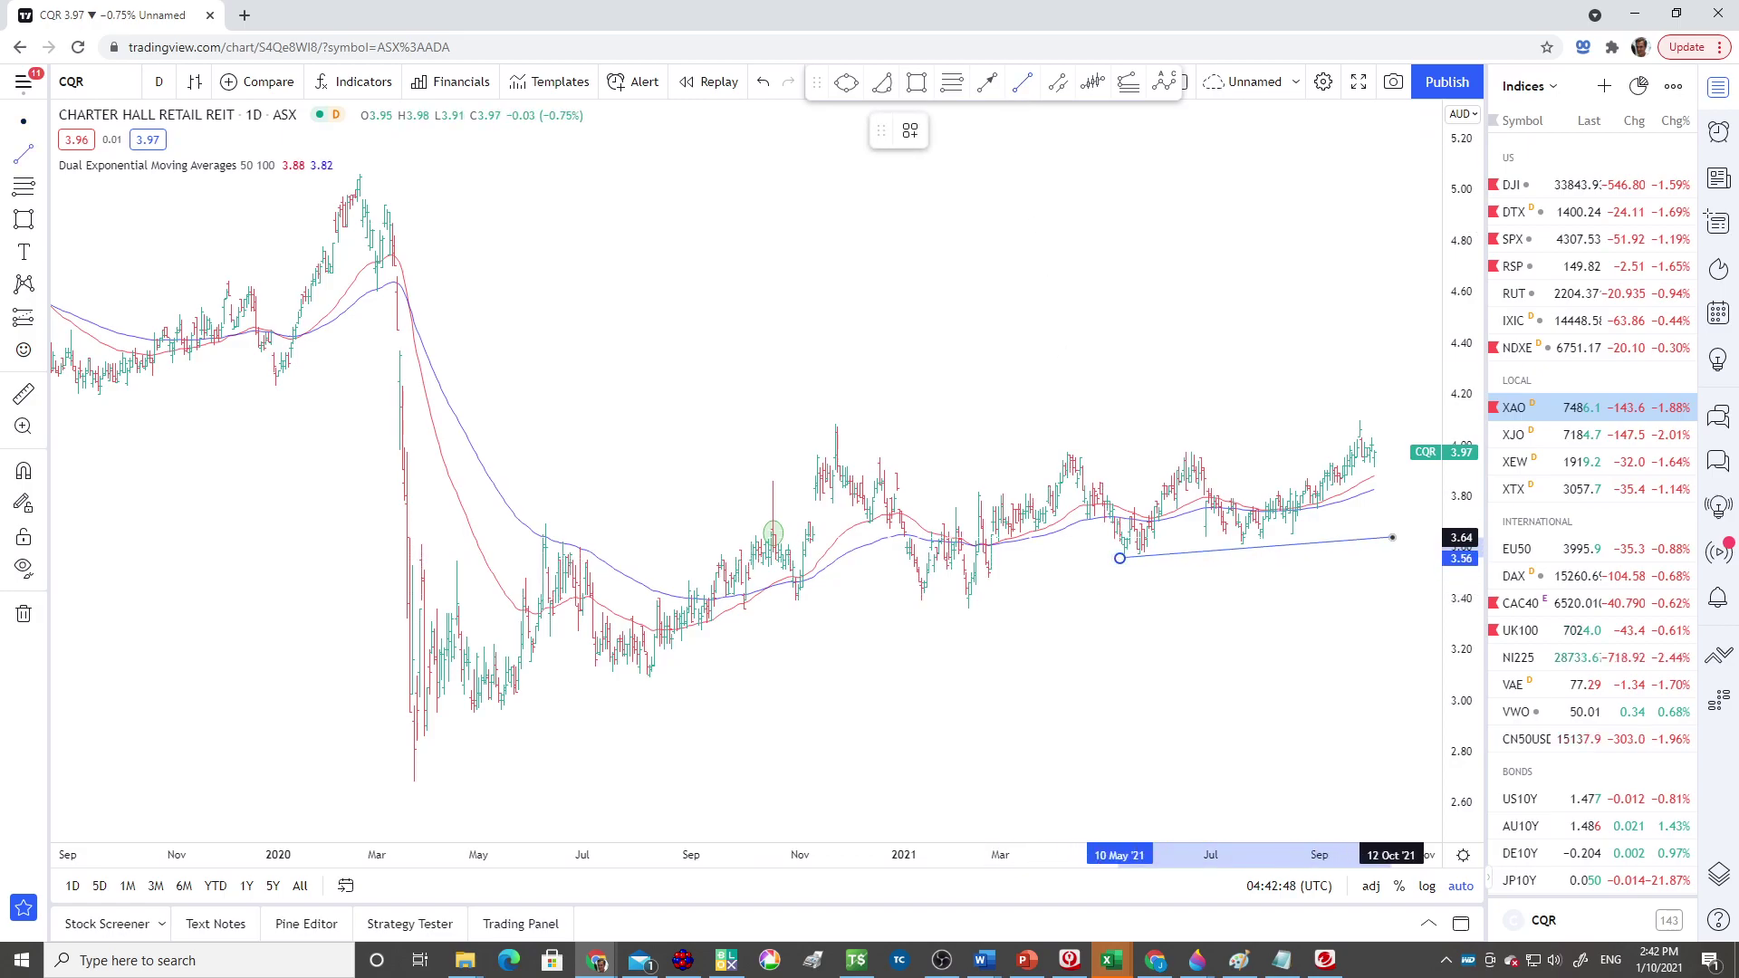
pyautogui.click(1398, 527)
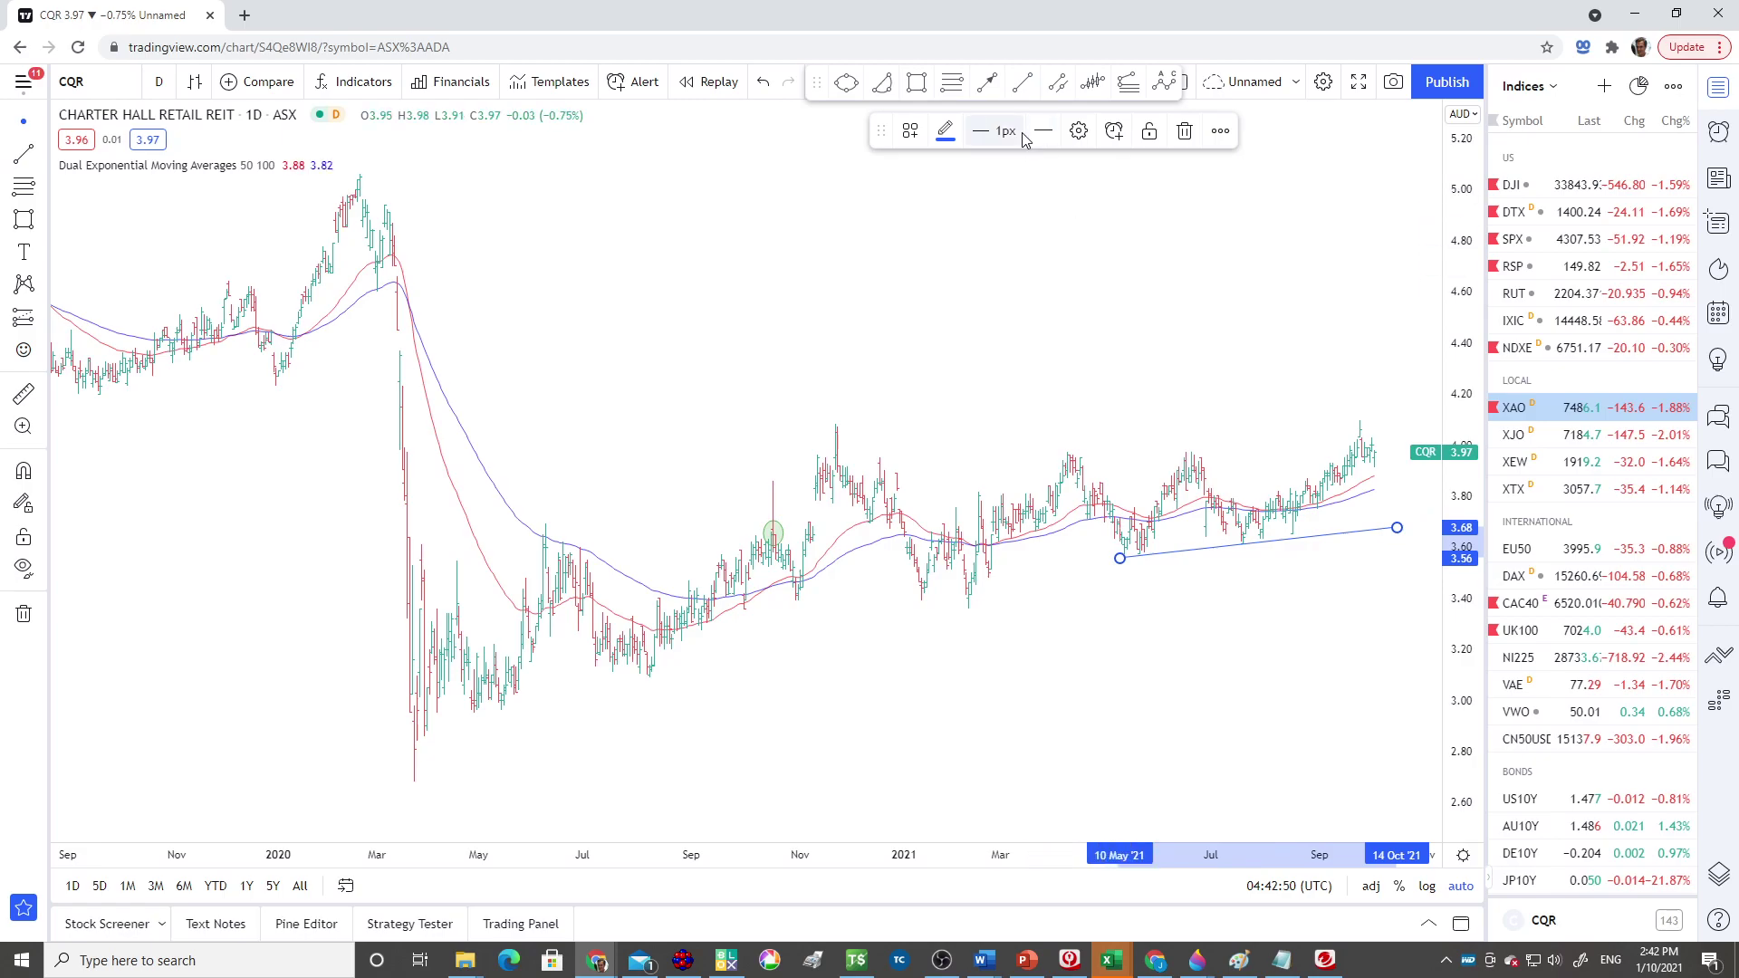
# - Draw a slightly falling trend line over the 2021 CQR highs from 09 Apr '21 at about 3.98 to mid-October '21 at about 3.95
pyautogui.click(1021, 87)
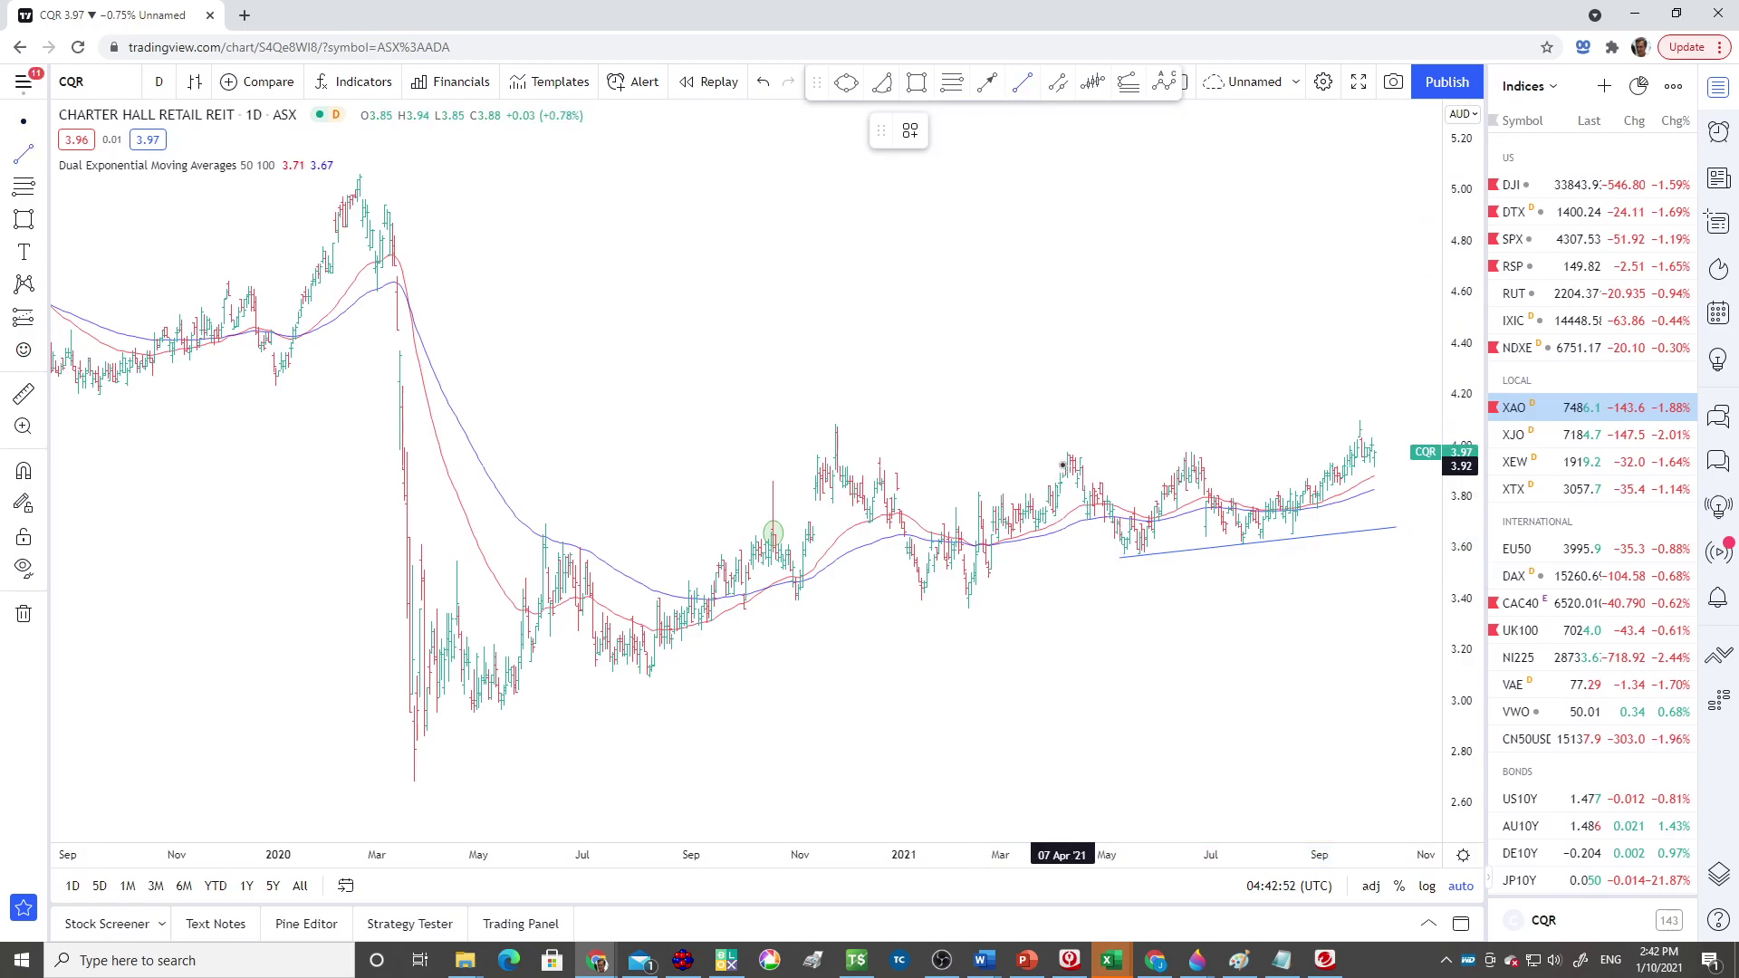
pyautogui.click(1067, 451)
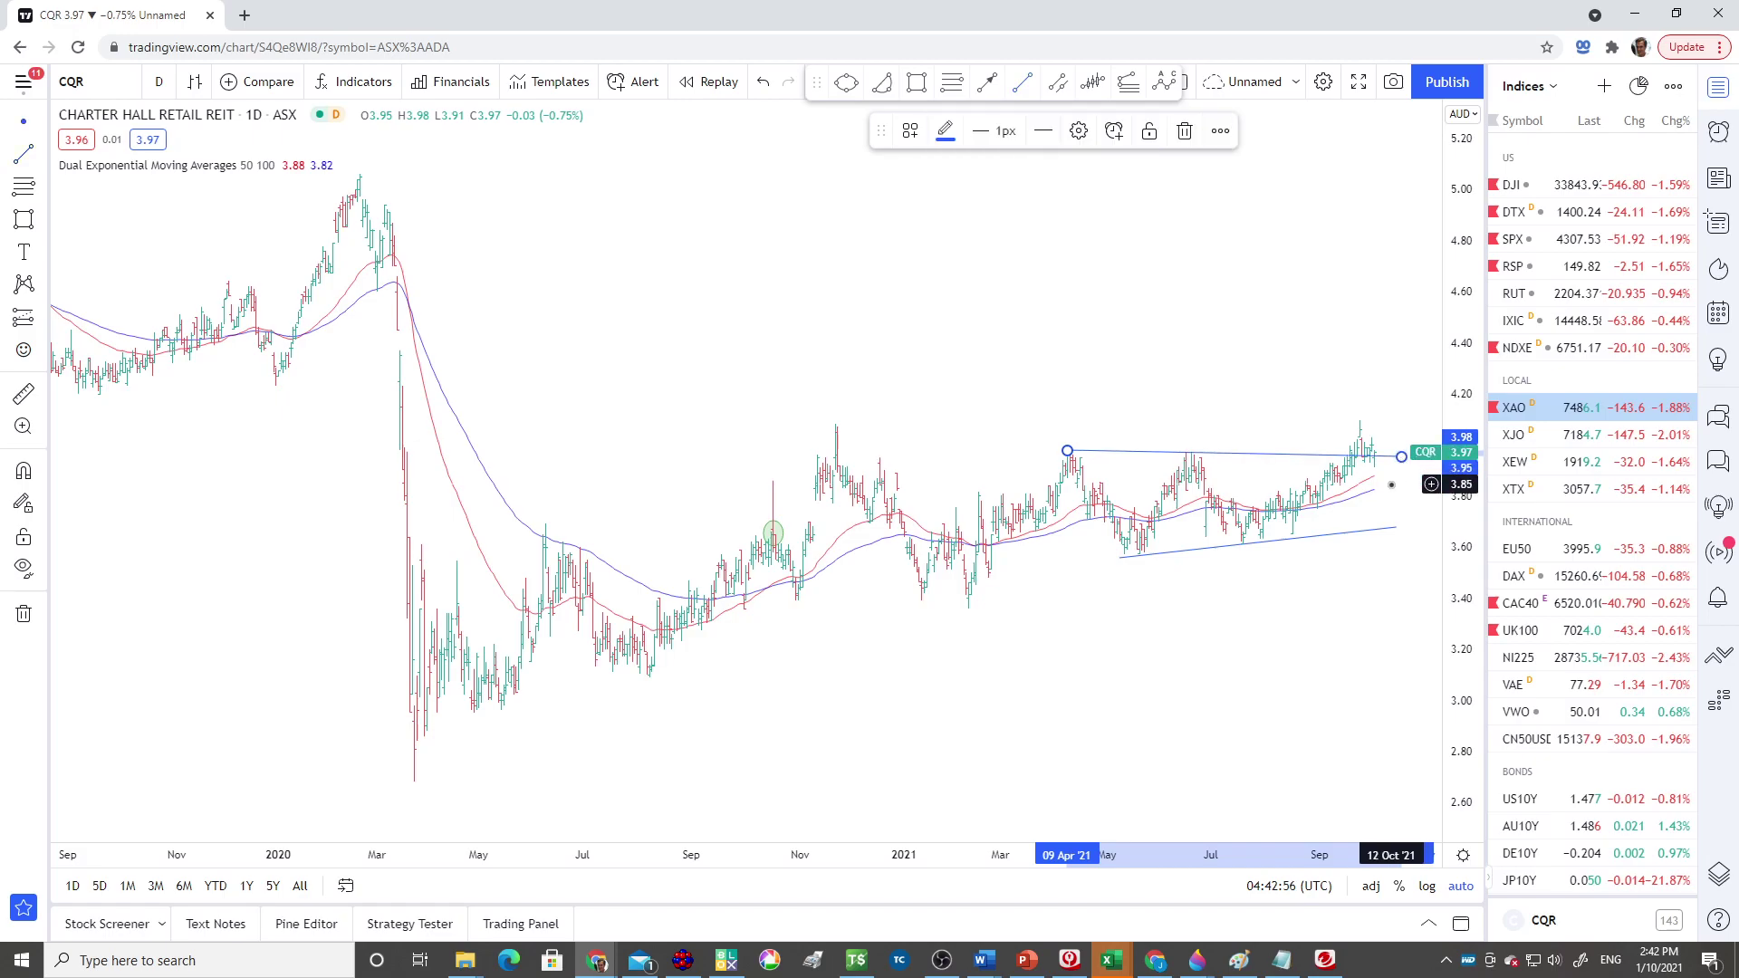
pyautogui.click(1401, 457)
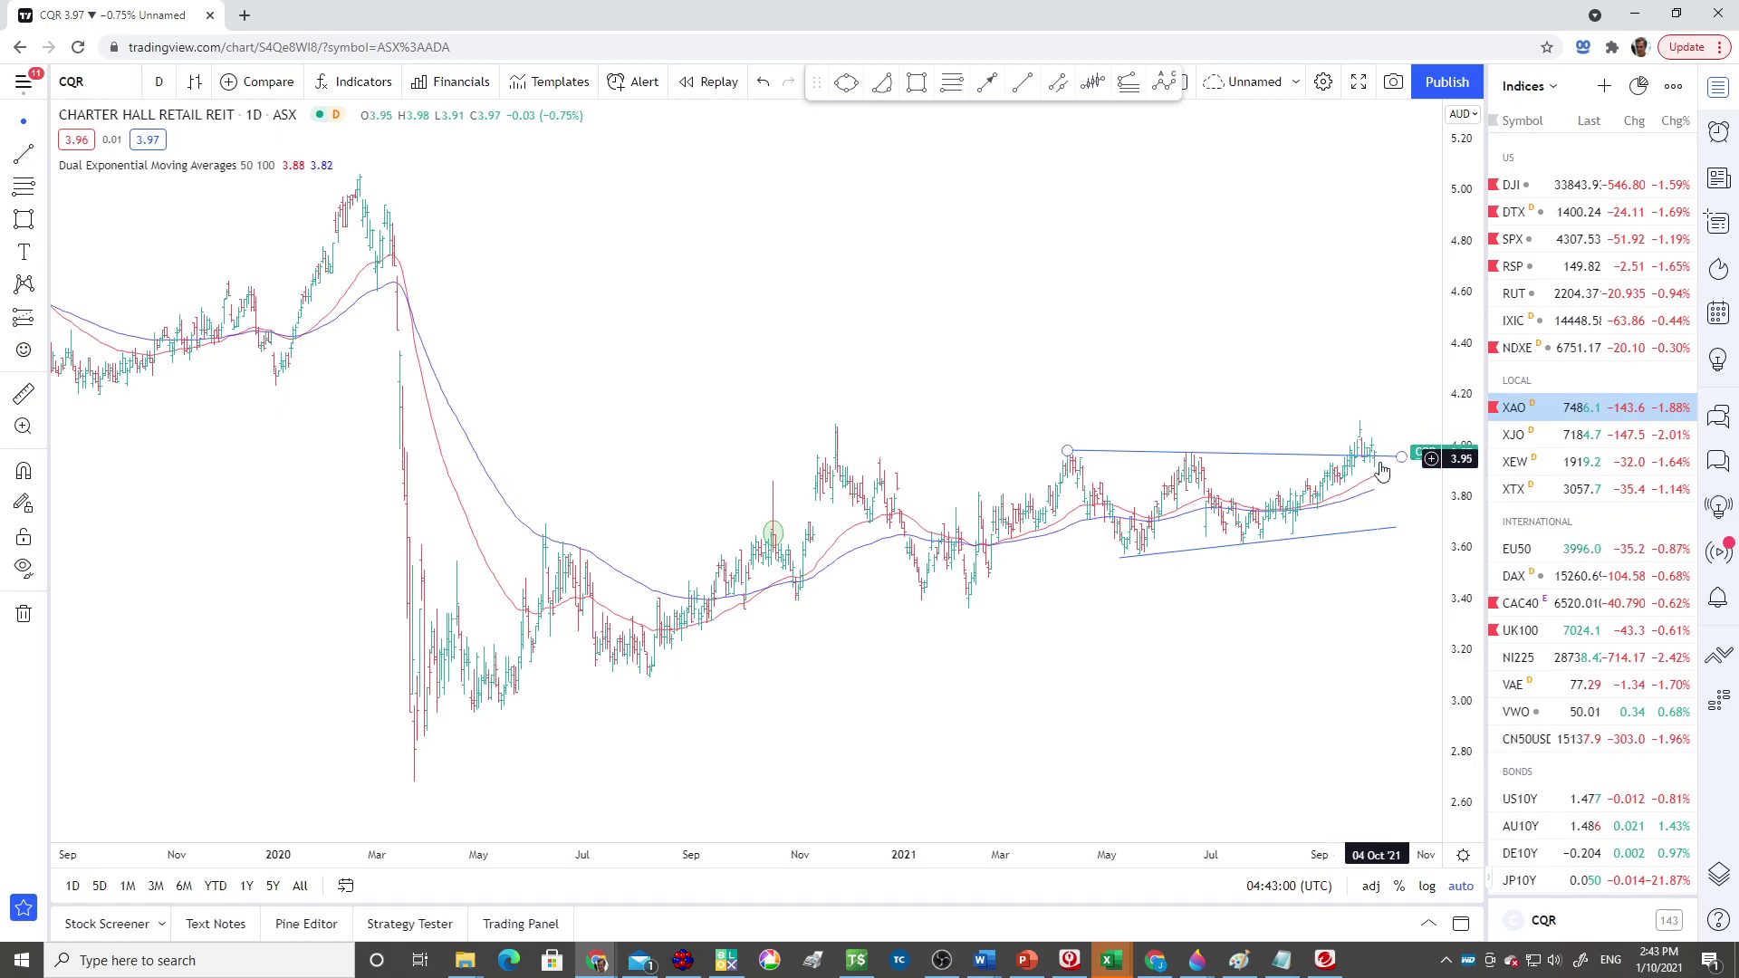
# - Draw a short horizontal line from the latest CQR swing high at about 4.03, extending into October '21
pyautogui.scroll(5, 1211, 663)
pyautogui.scroll(2, 1211, 663)
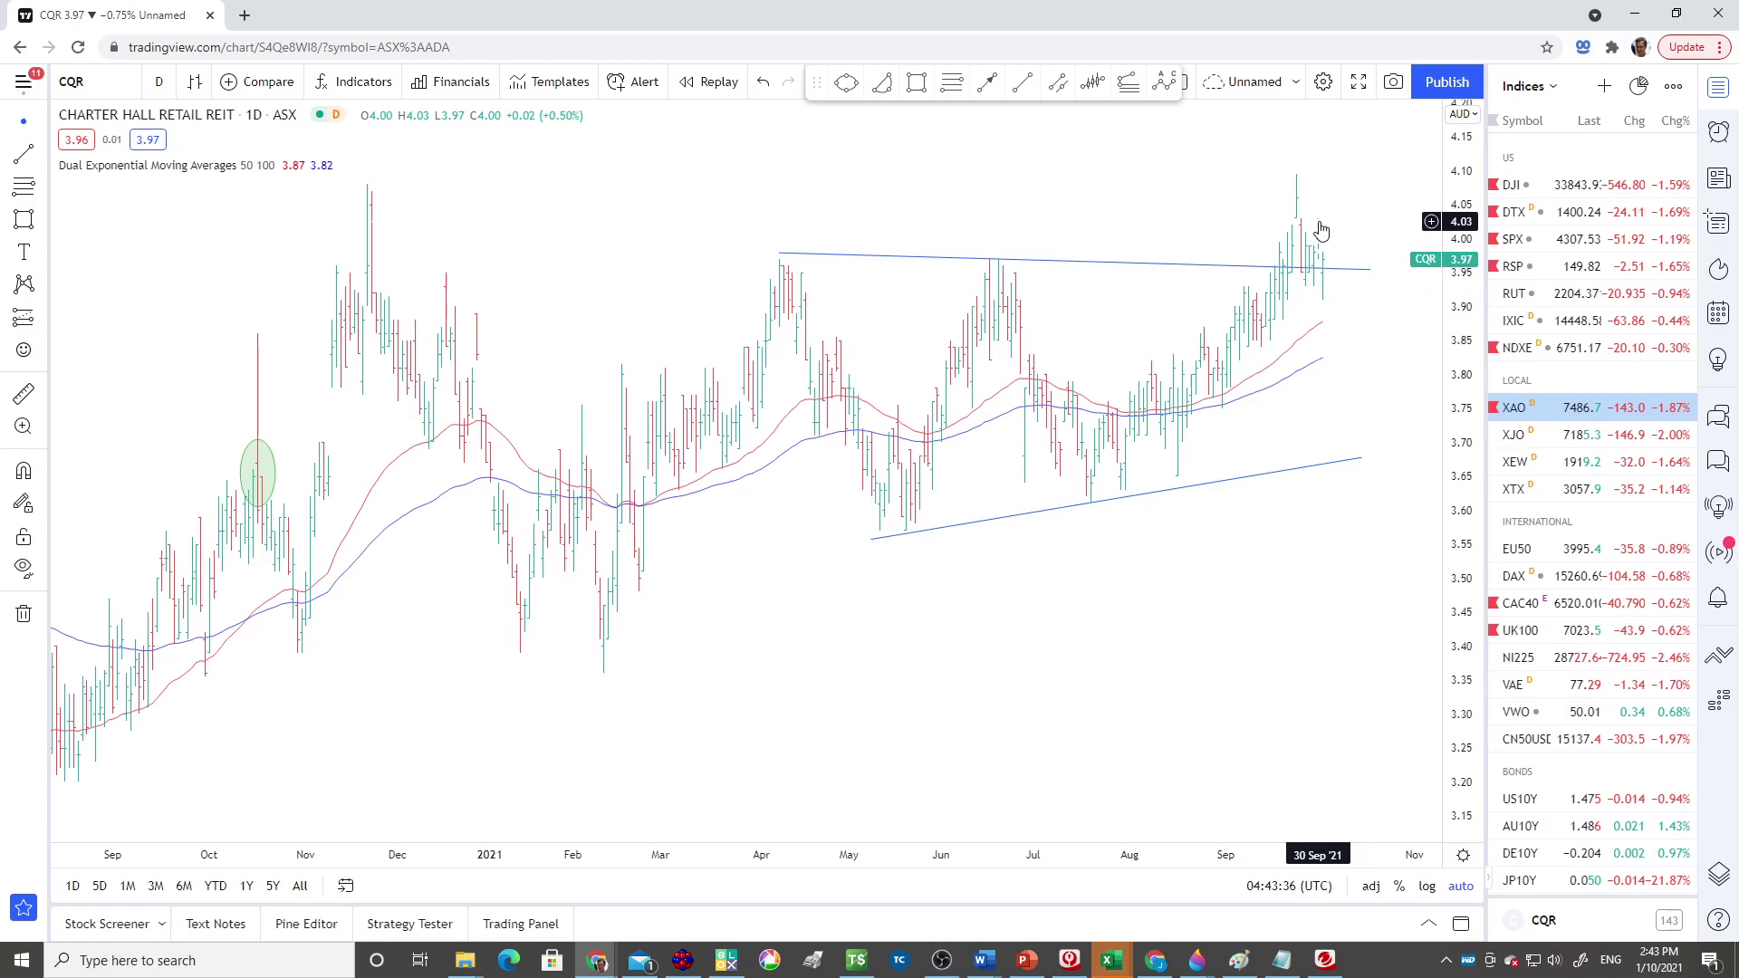
pyautogui.click(1022, 84)
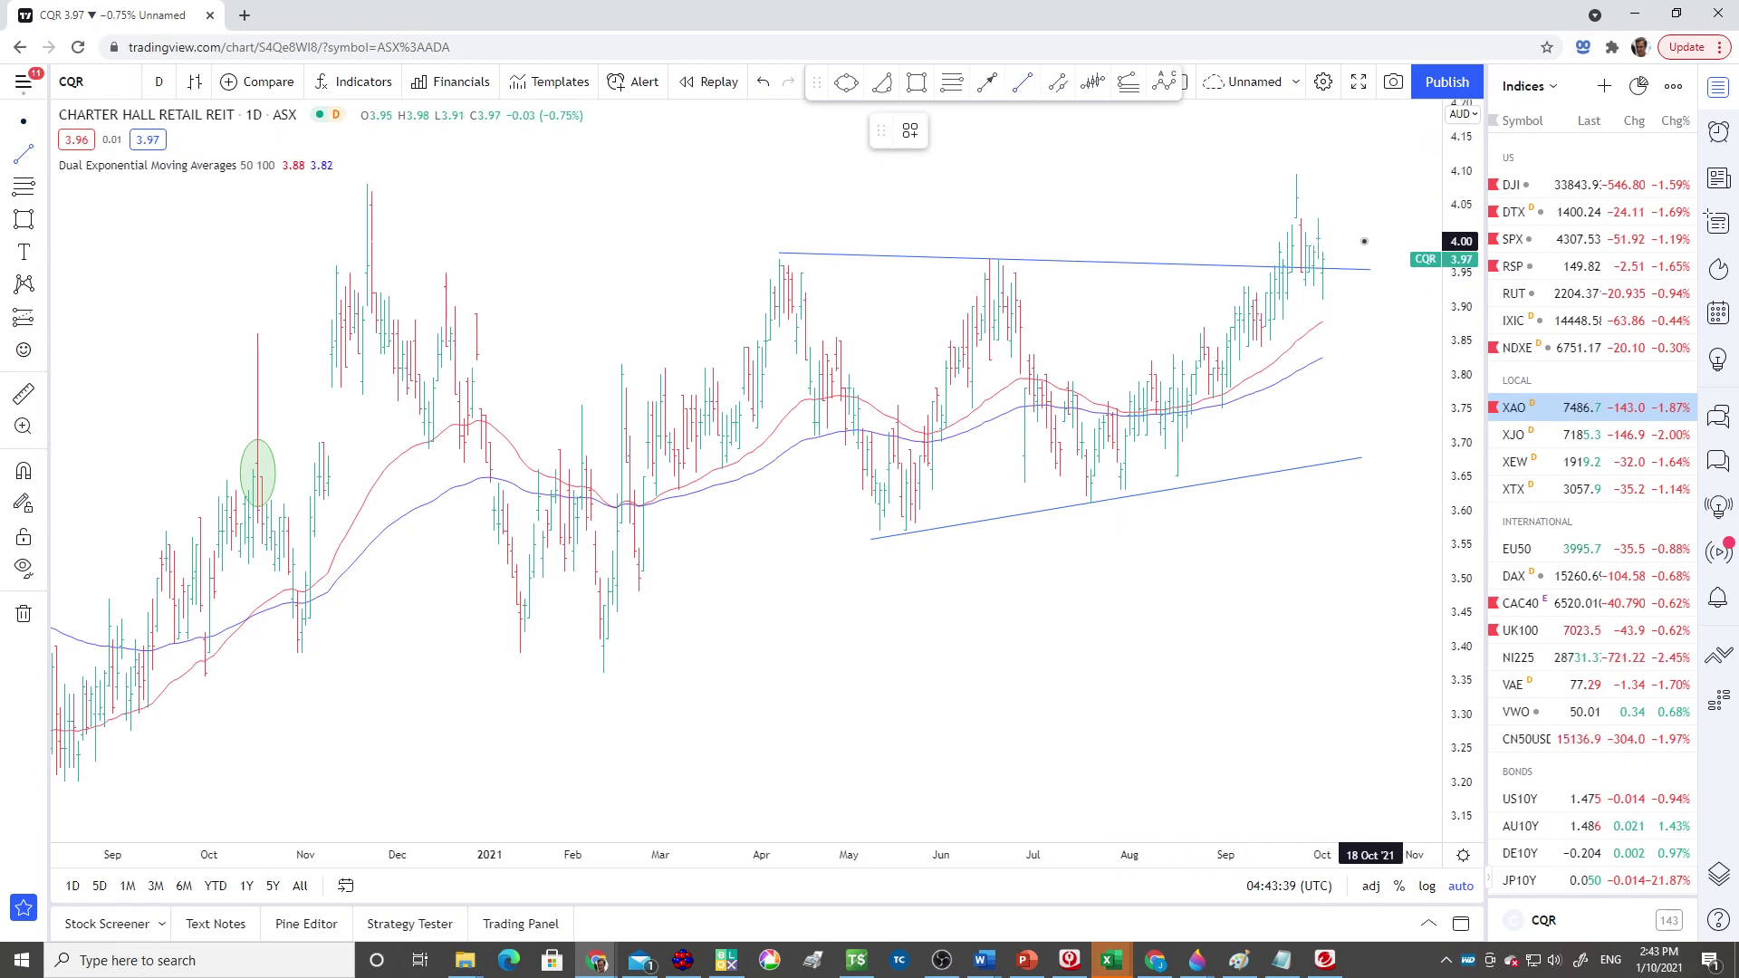
pyautogui.click(1318, 215)
pyautogui.click(1383, 216)
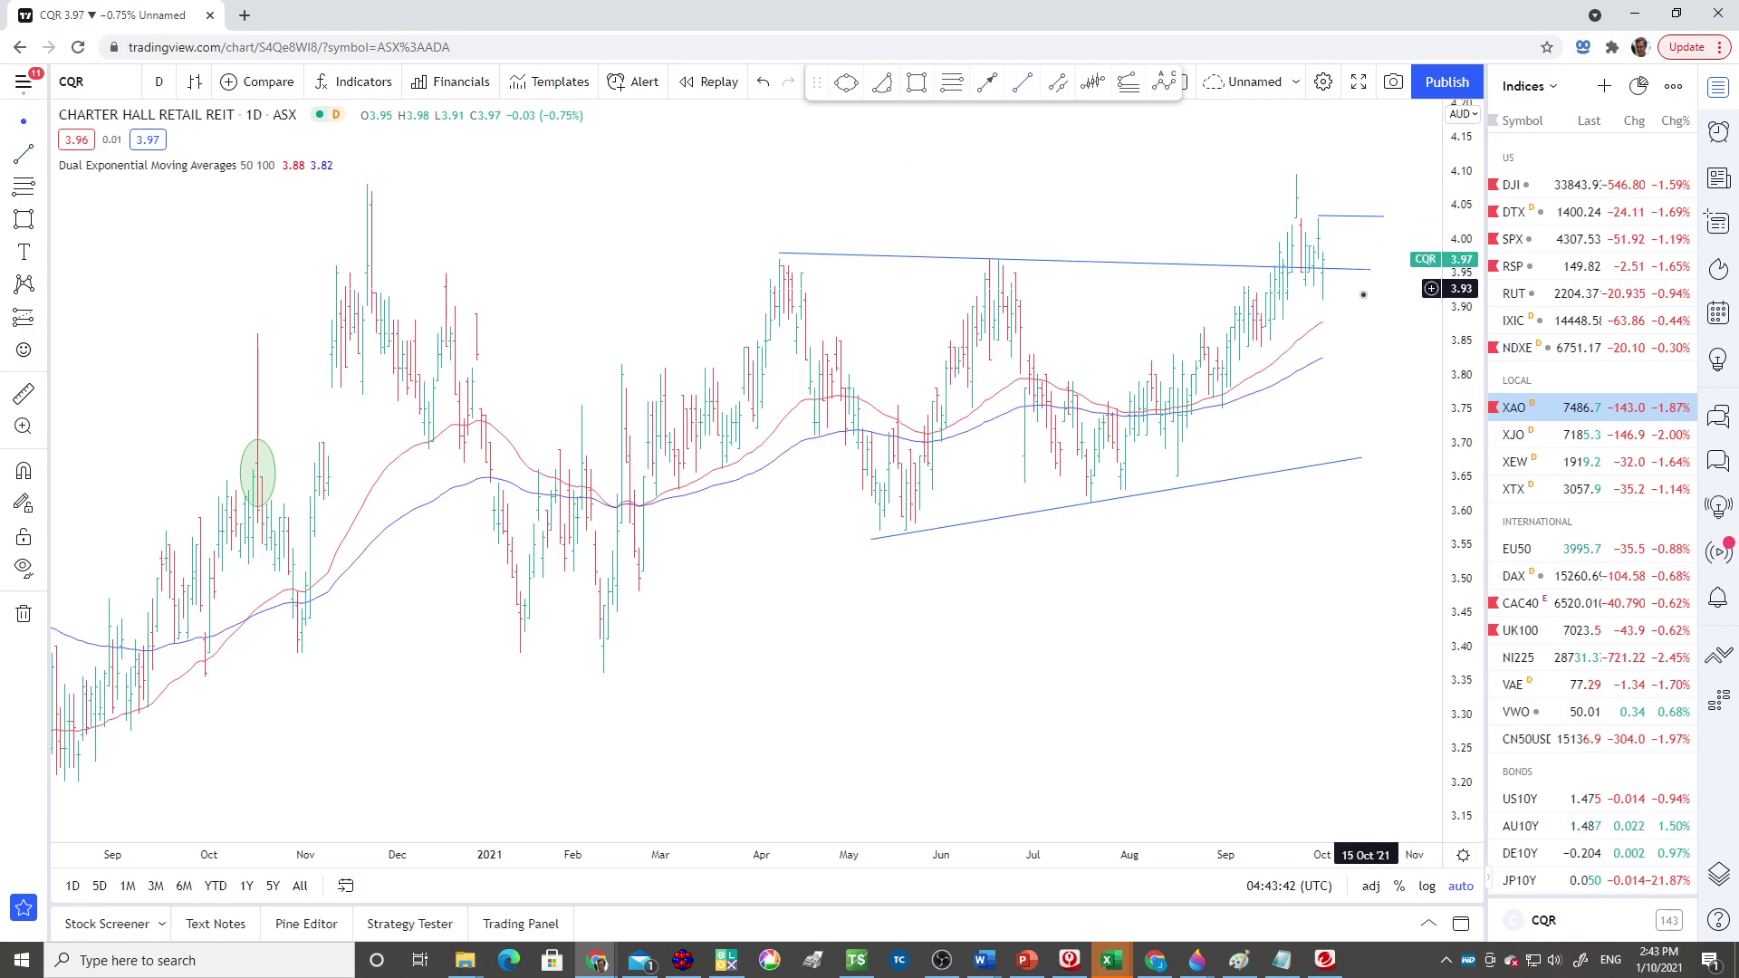
# - Project the height between the two CQR trend lines upward and mark the target with a horizontal line at about 4.35 from 24 Sep '21
pyautogui.scroll(-5, 1199, 574)
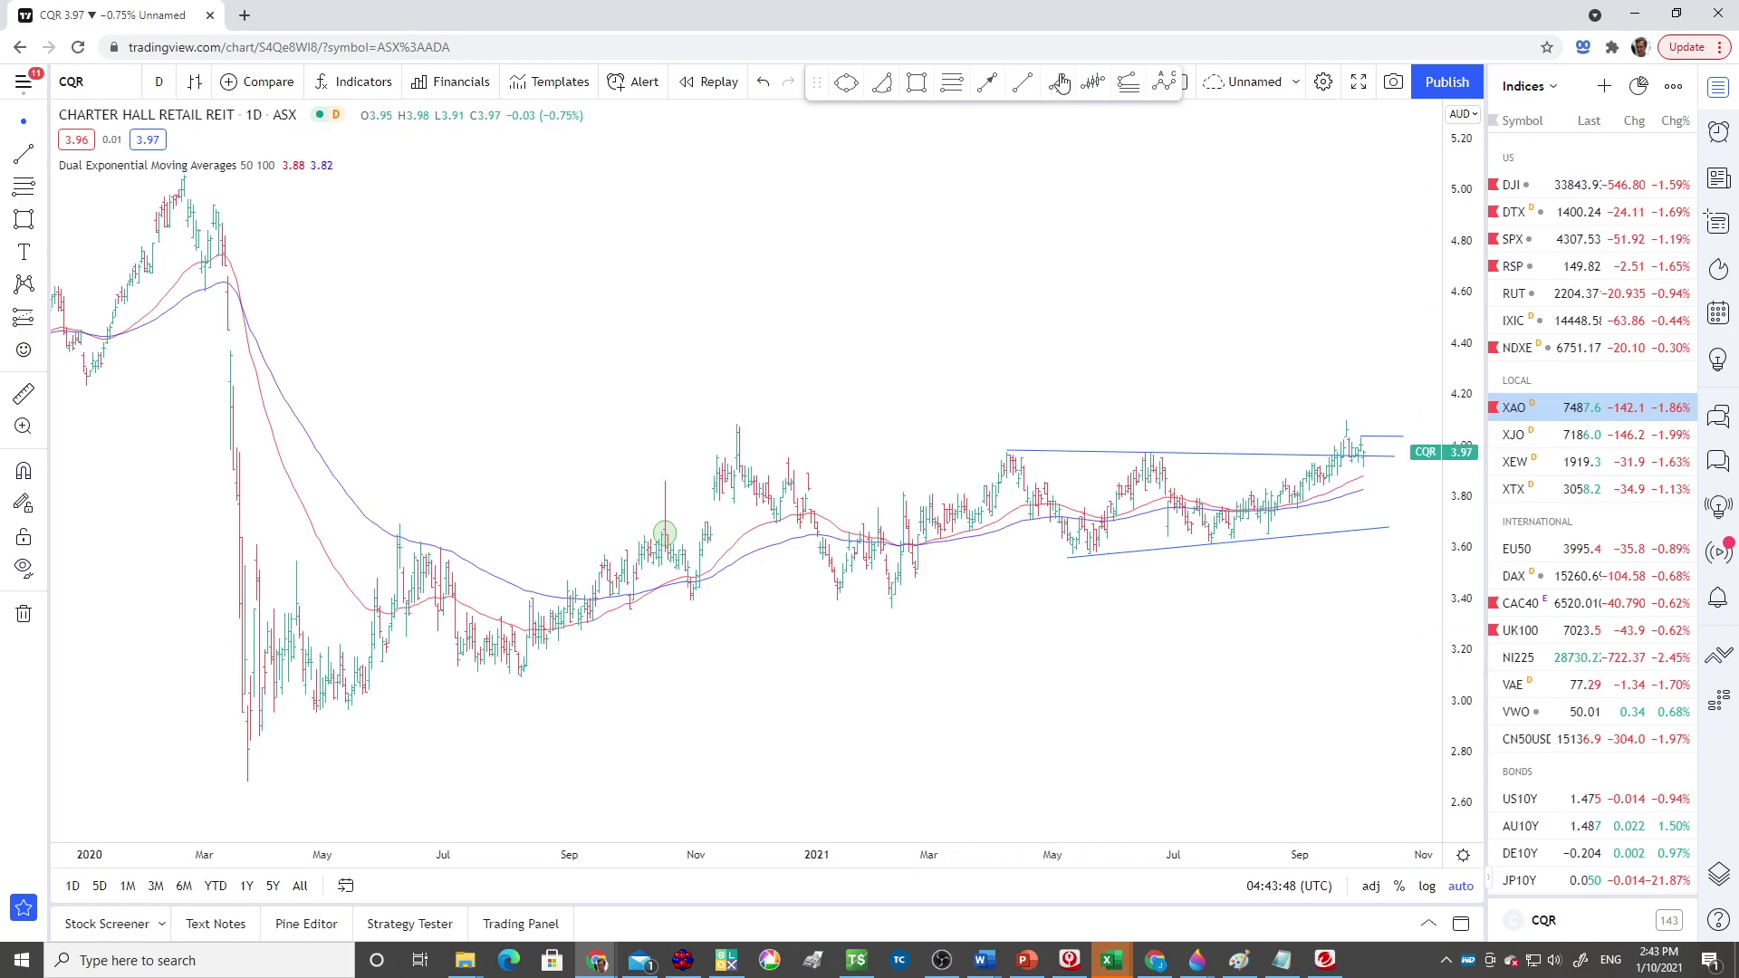
pyautogui.click(1024, 85)
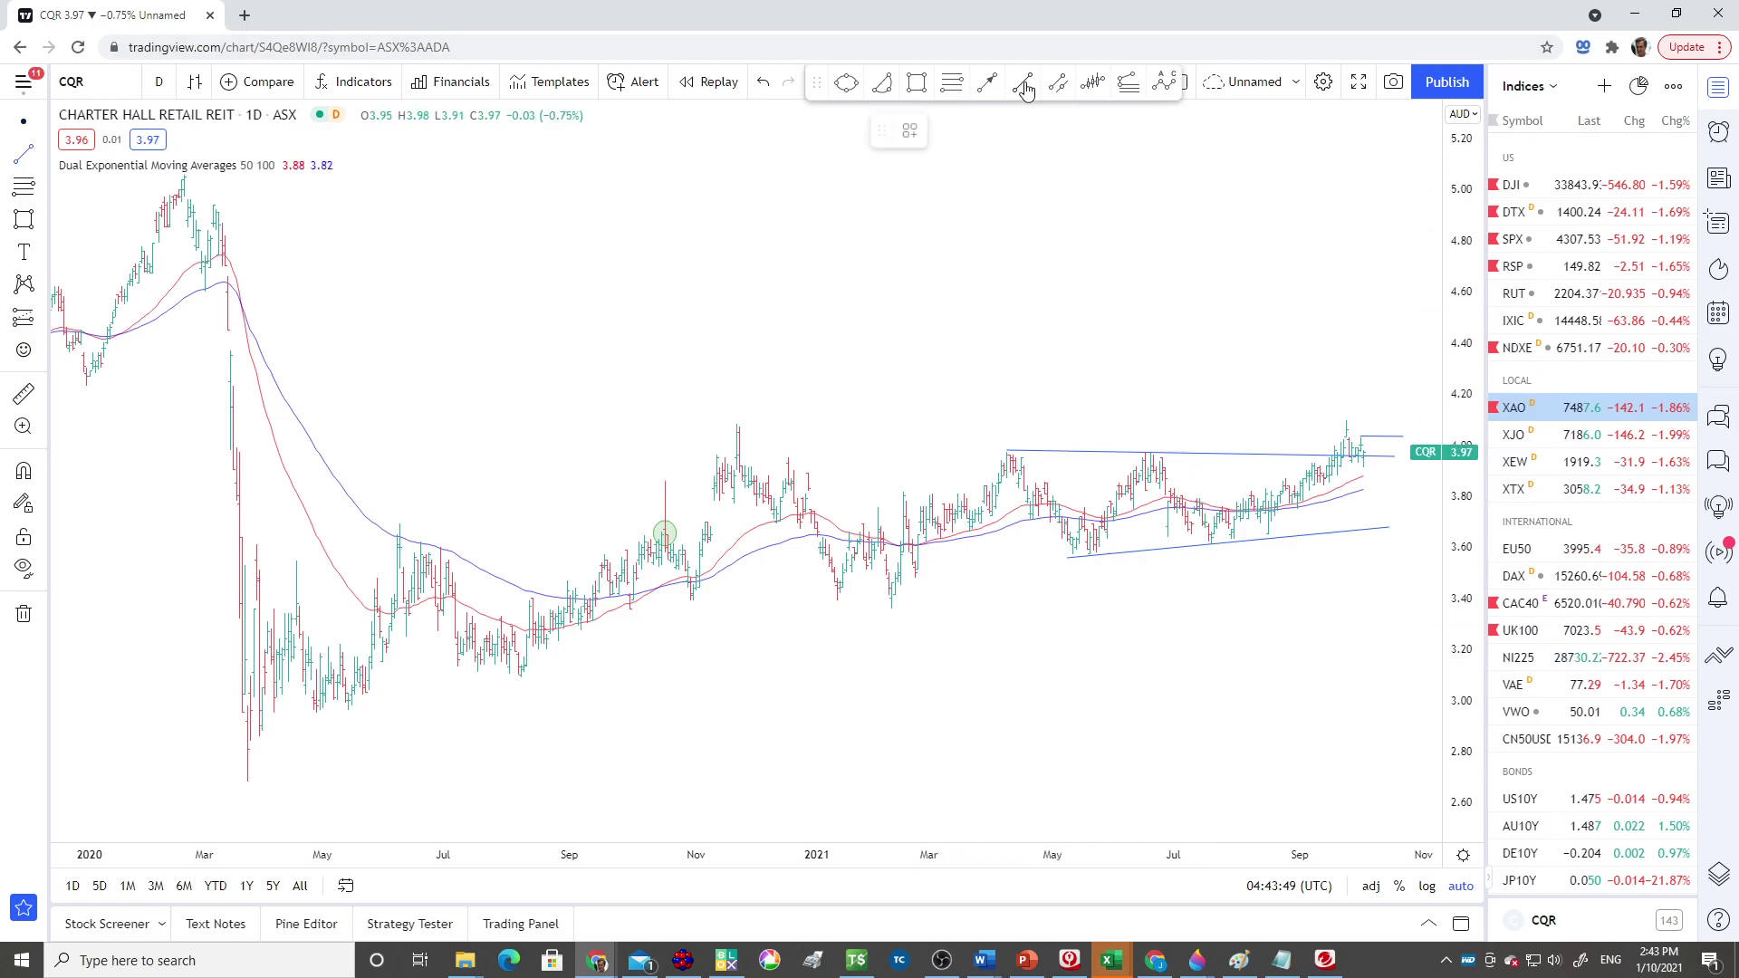
pyautogui.click(1128, 455)
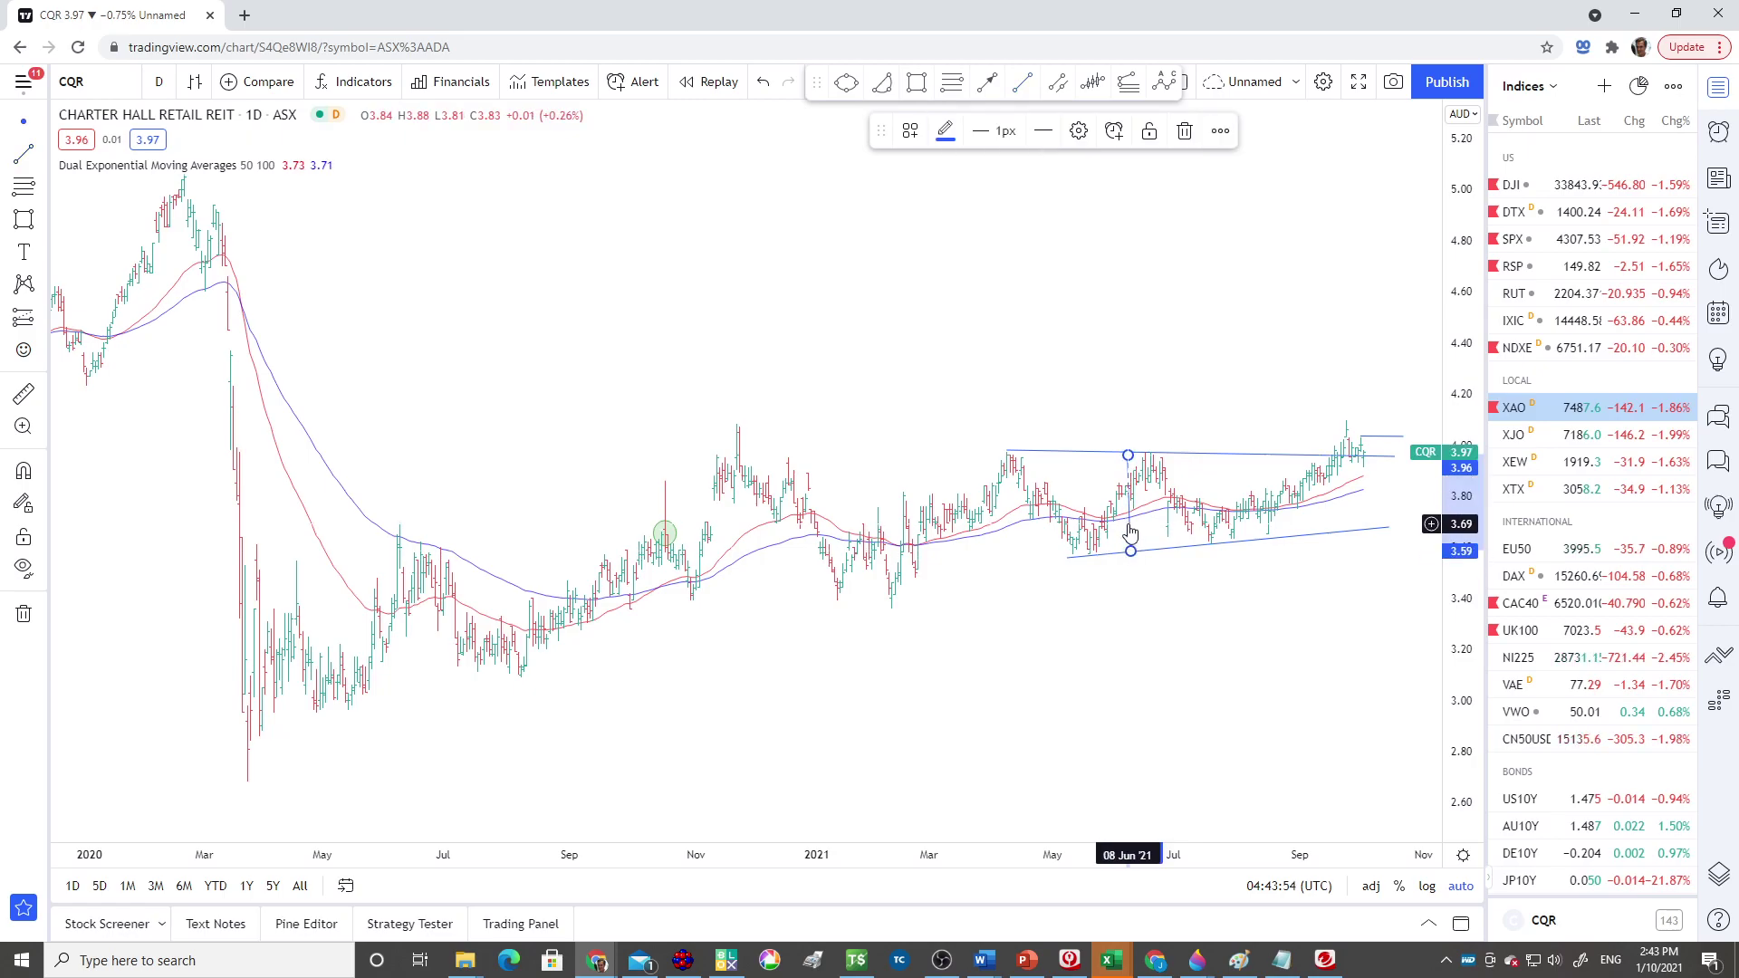
pyautogui.click(1127, 539)
pyautogui.moveTo(1130, 526)
pyautogui.mouseDown()
pyautogui.moveTo(1359, 417)
pyautogui.moveTo(1390, 427)
pyautogui.moveTo(1447, 355)
pyautogui.mouseUp()
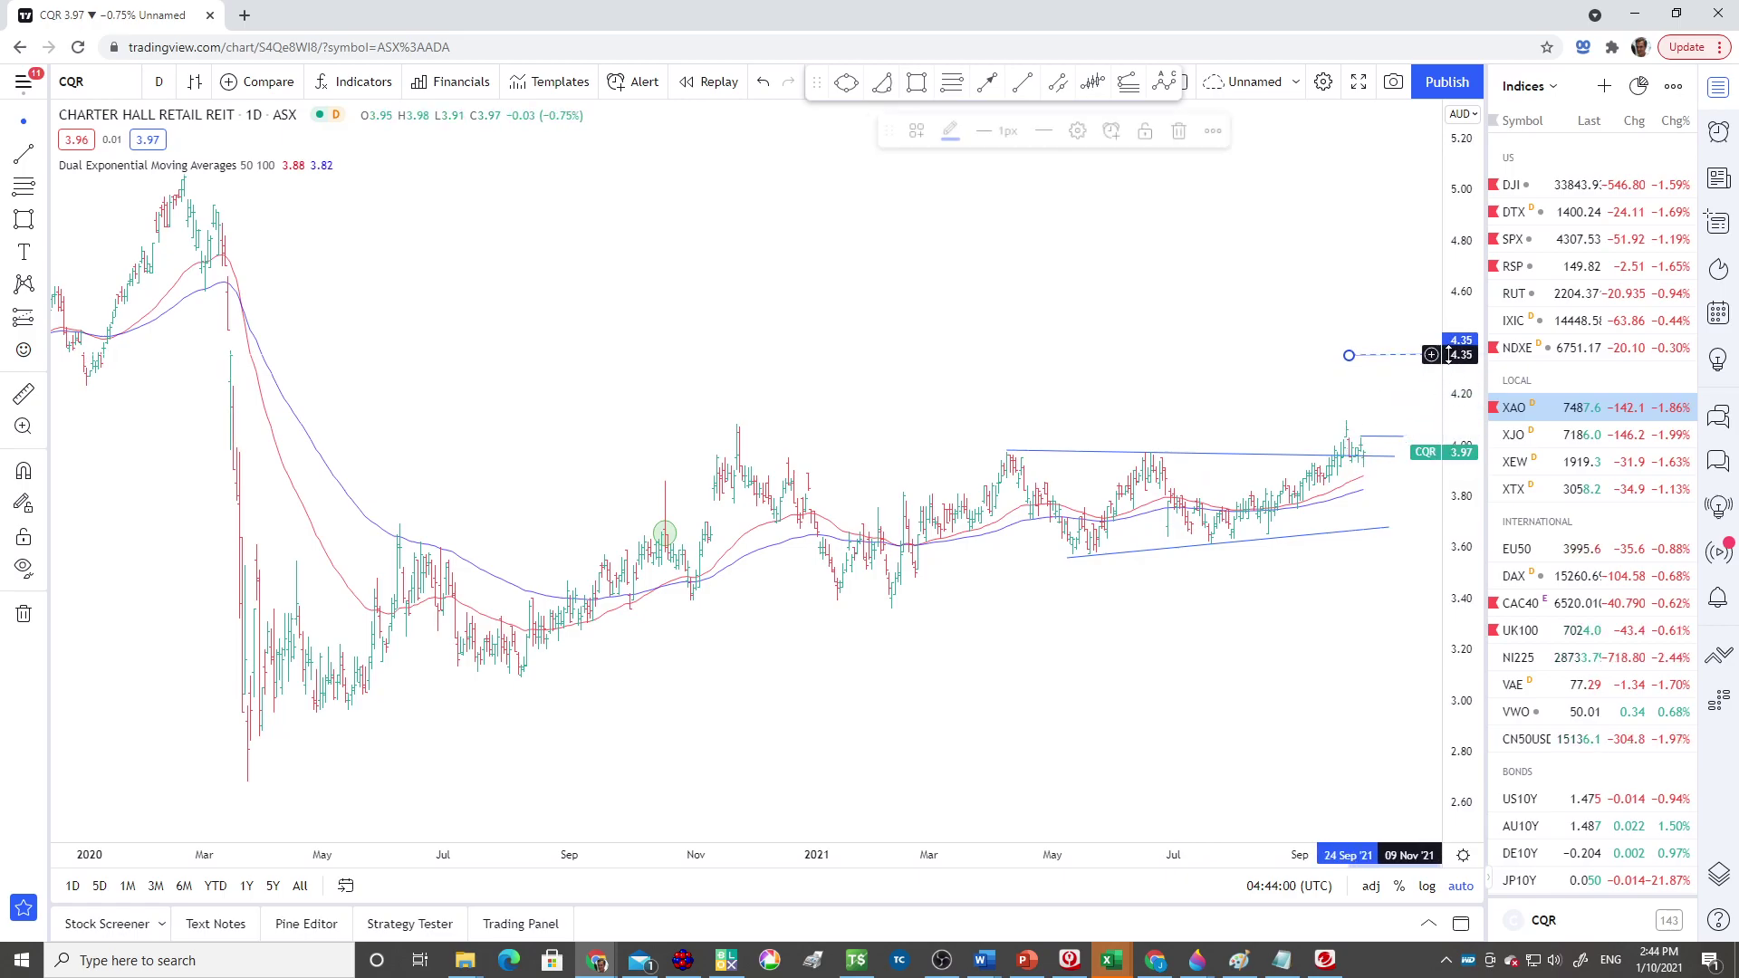
pyautogui.click(1178, 362)
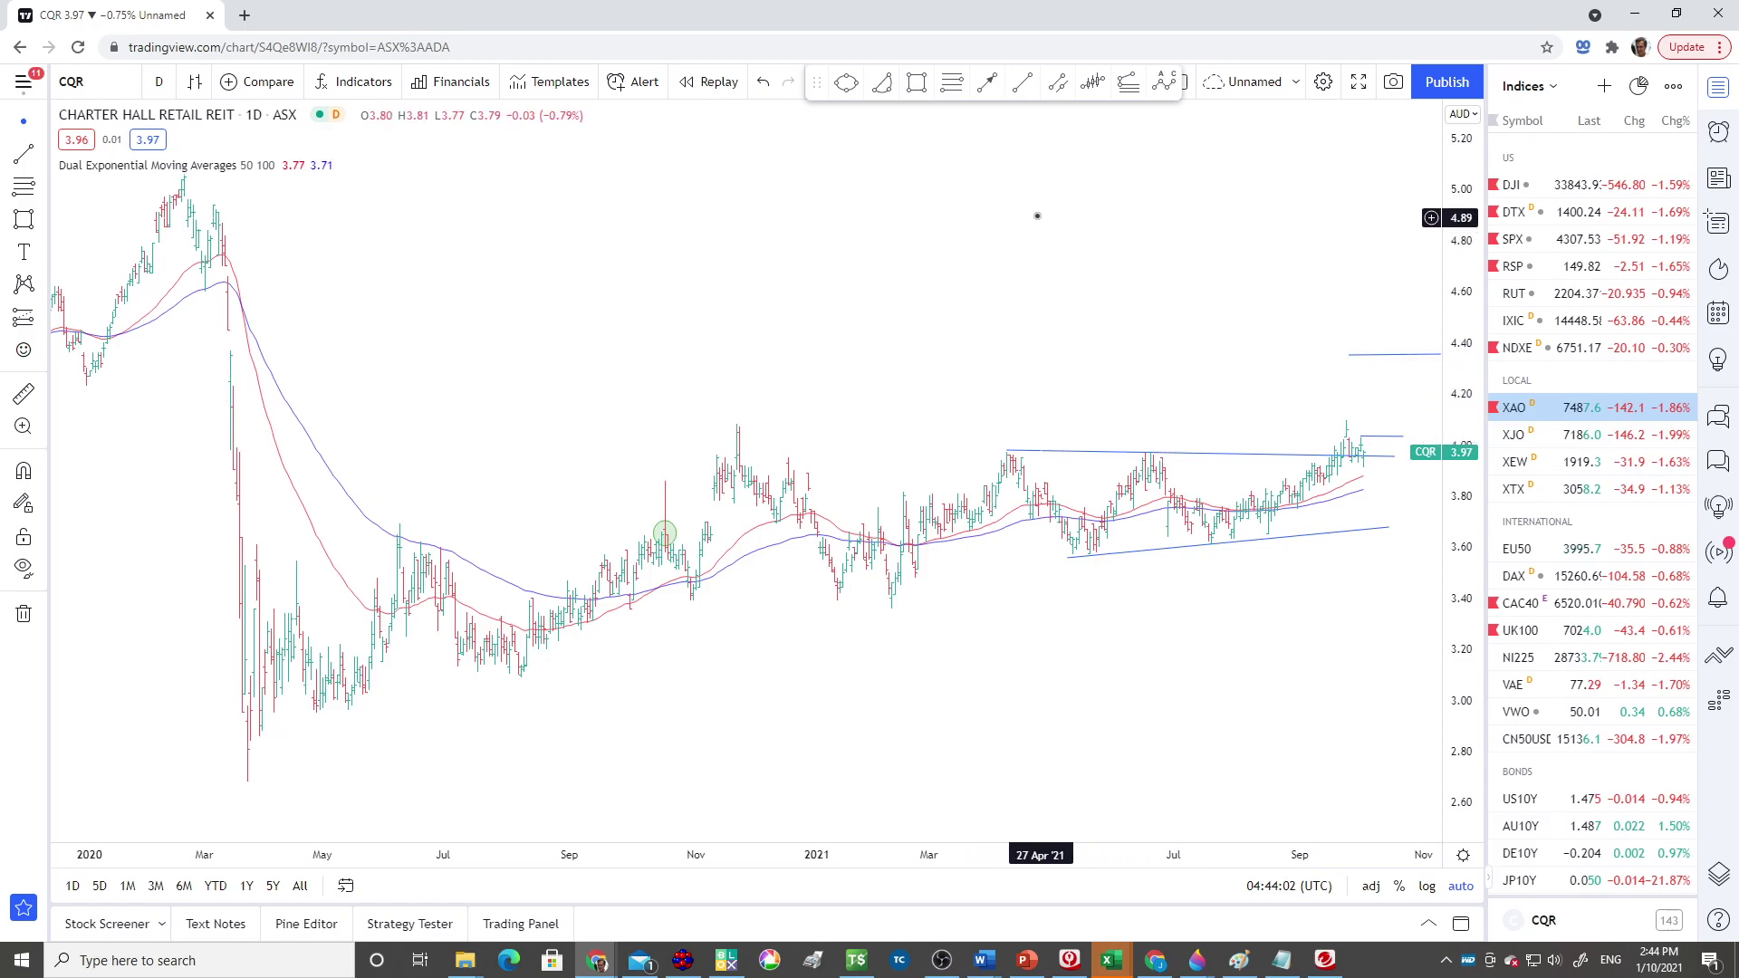
# - Measure the price move from the upper CQR trend line to the target line, and clear the measurement
pyautogui.click(24, 392)
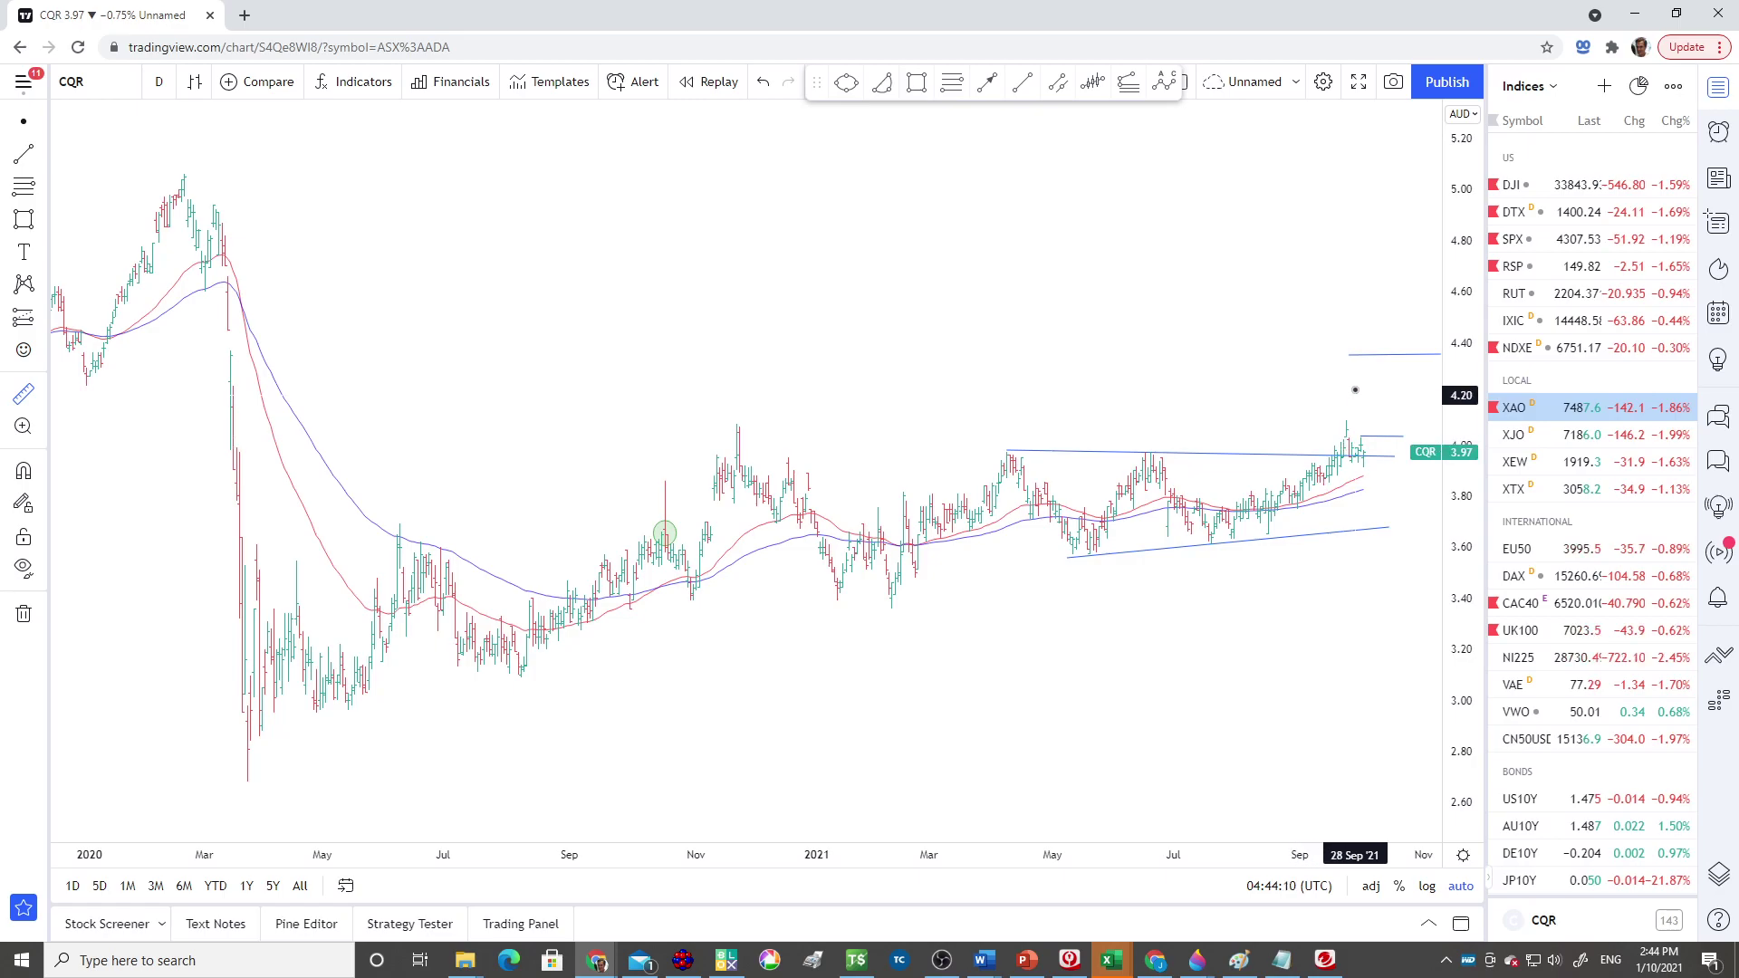
pyautogui.click(20, 396)
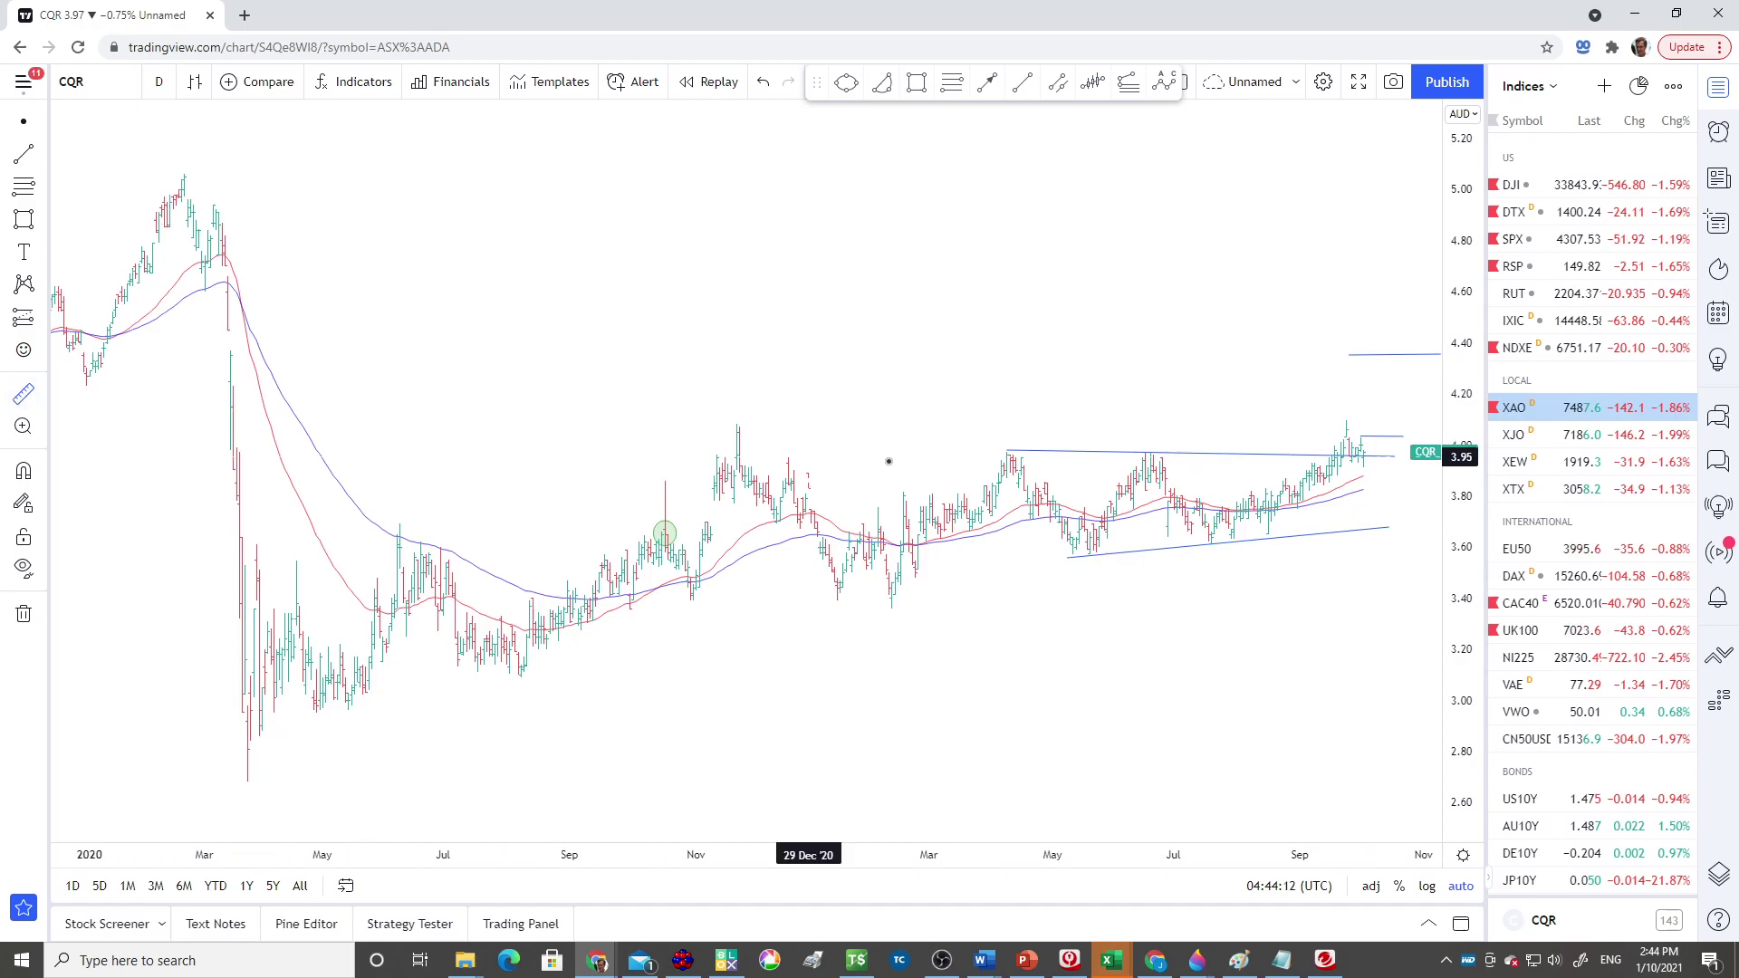
pyautogui.click(1359, 455)
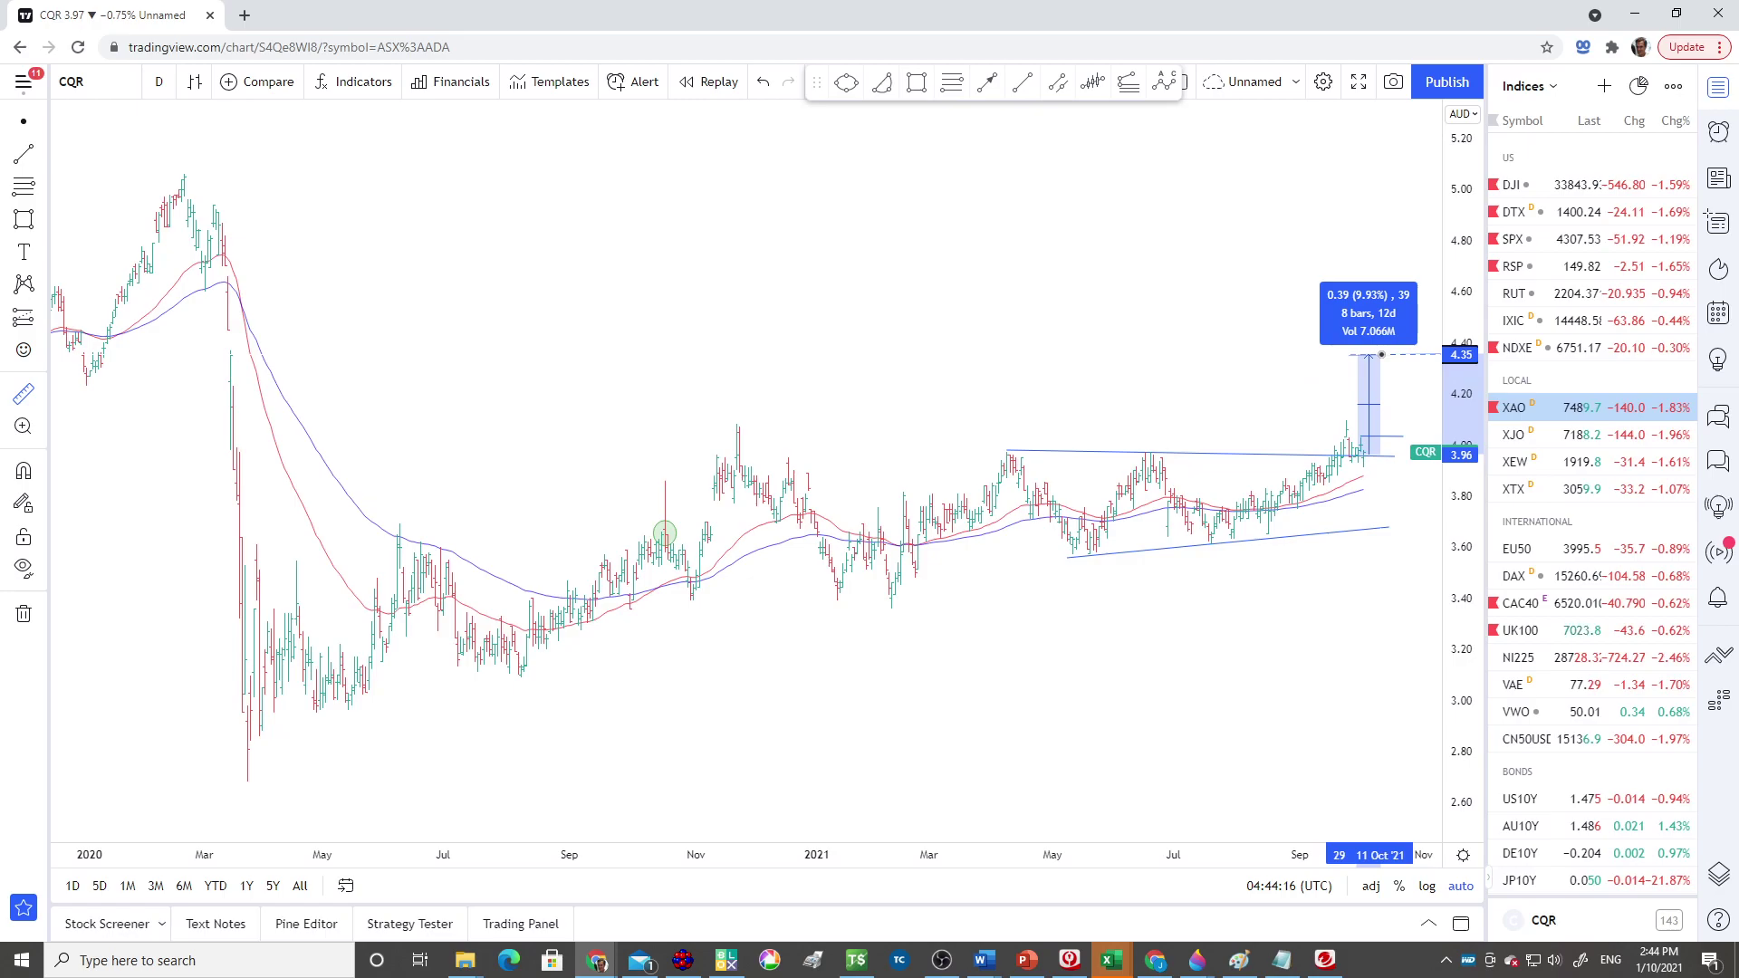
pyautogui.click(1381, 354)
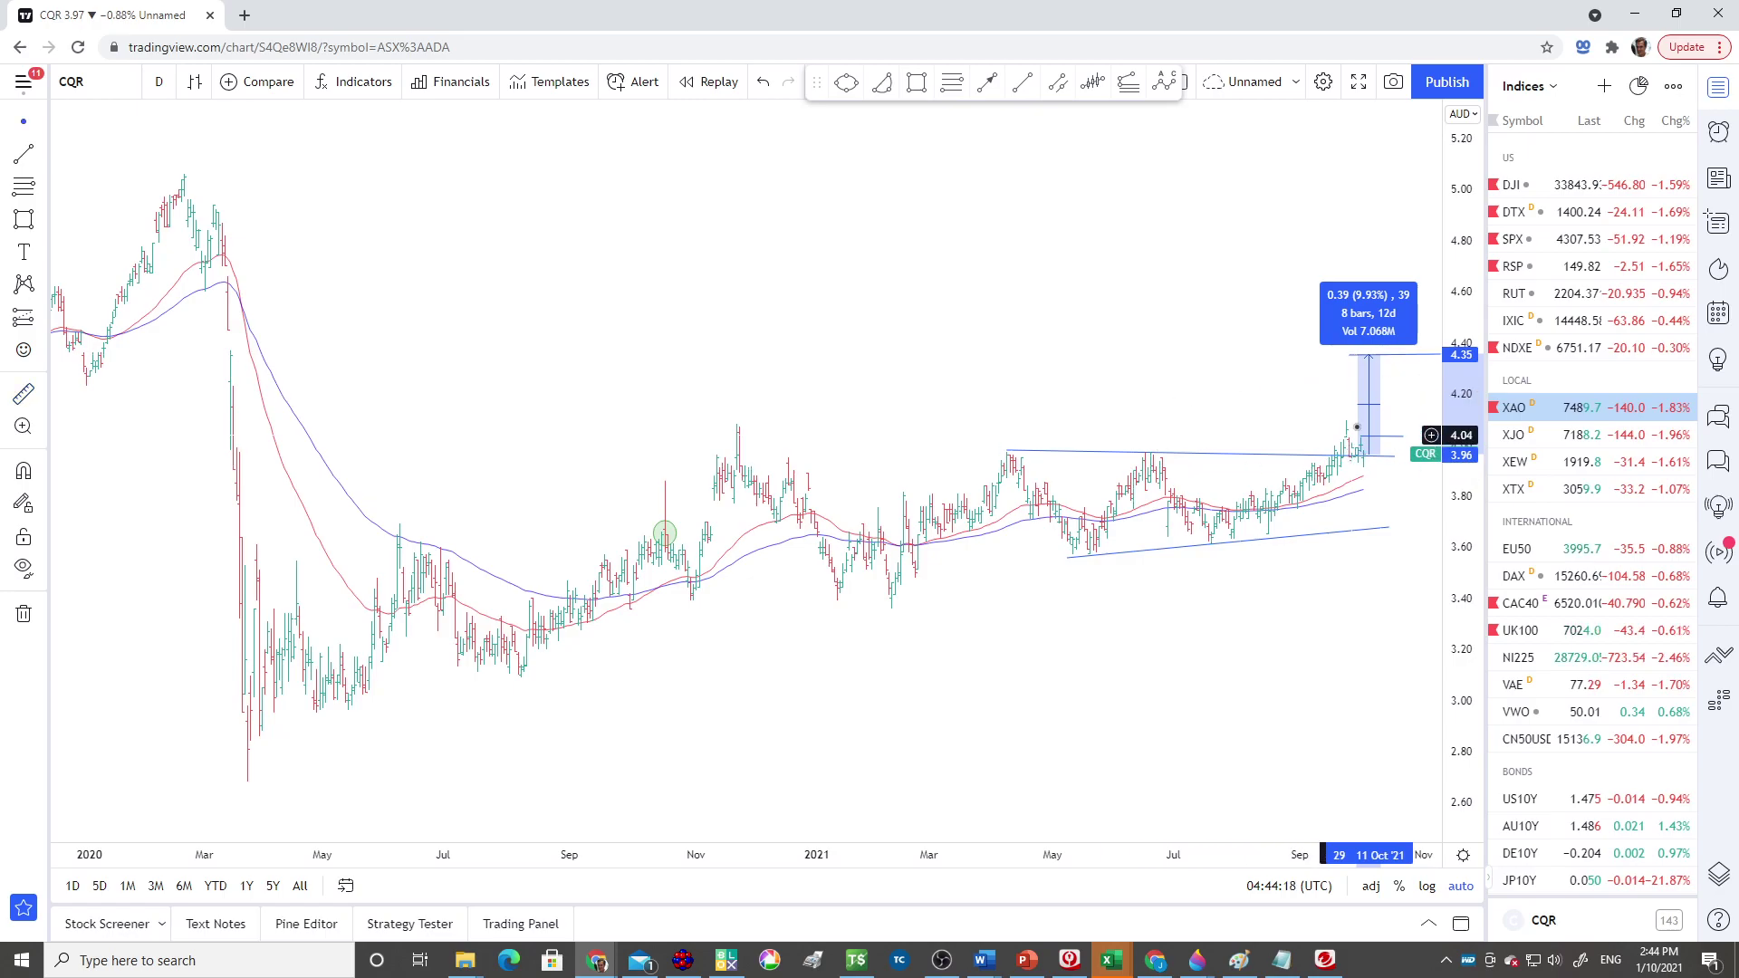
pyautogui.click(1129, 424)
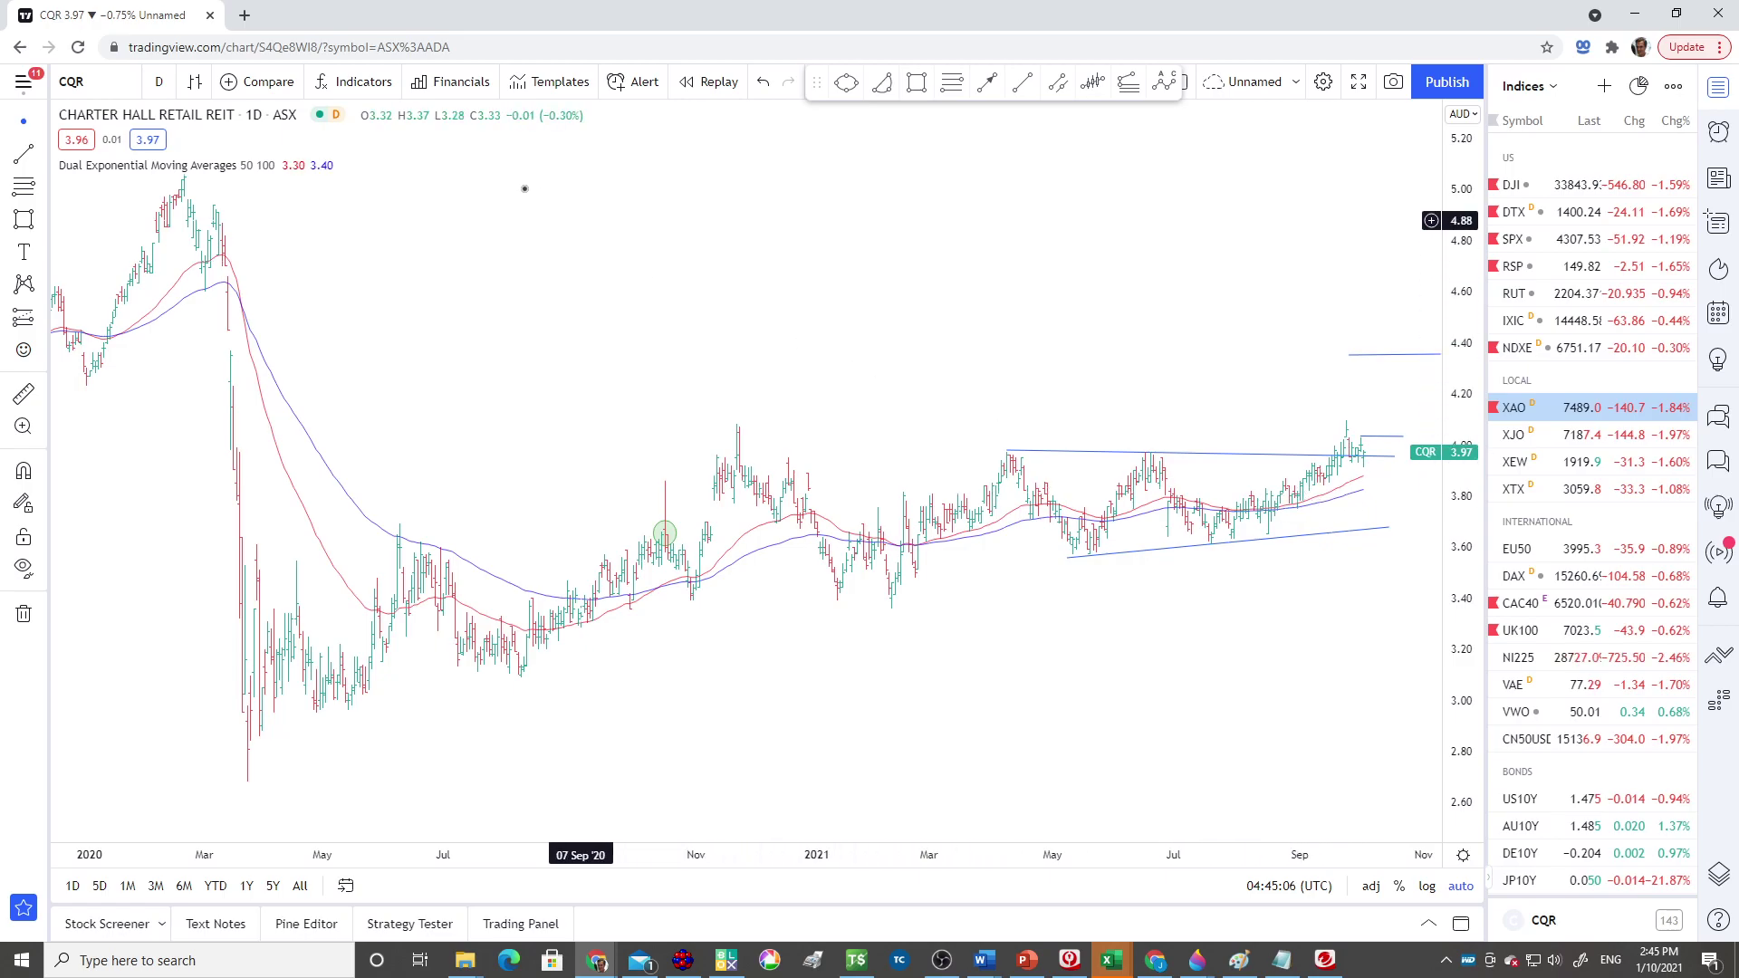
# - Search for the symbol WEB and open the ASX Webjet Limited chart
pyautogui.click(120, 83)
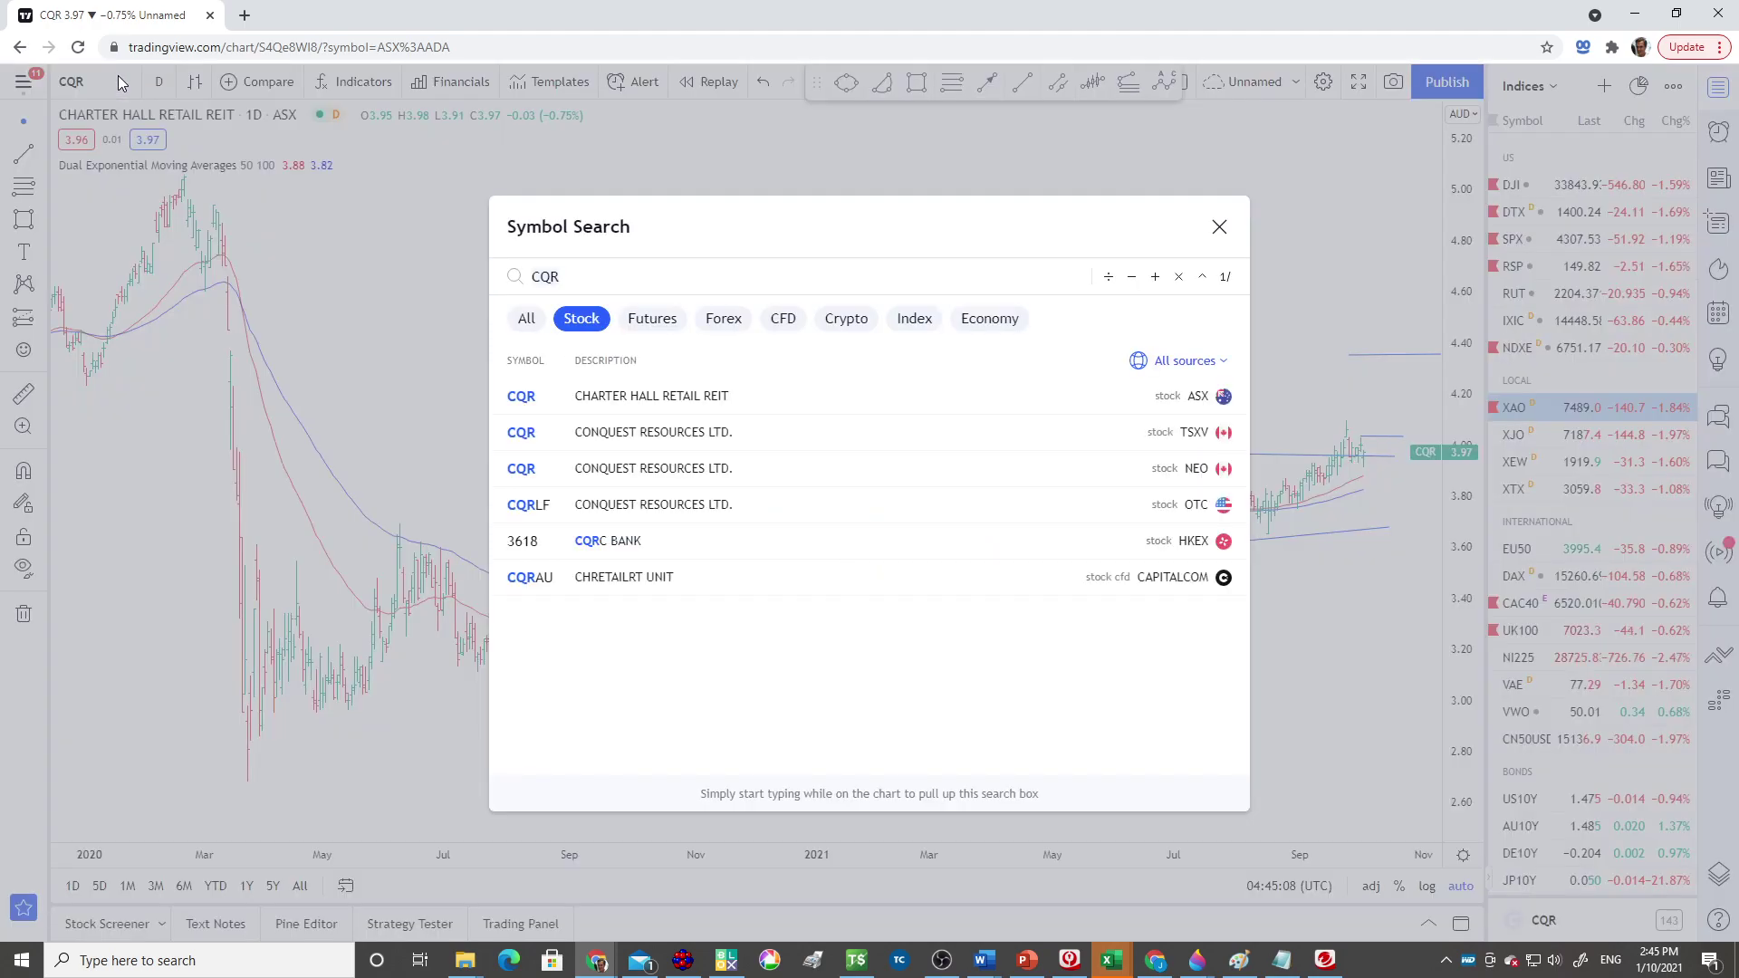
pyautogui.write('WEB')
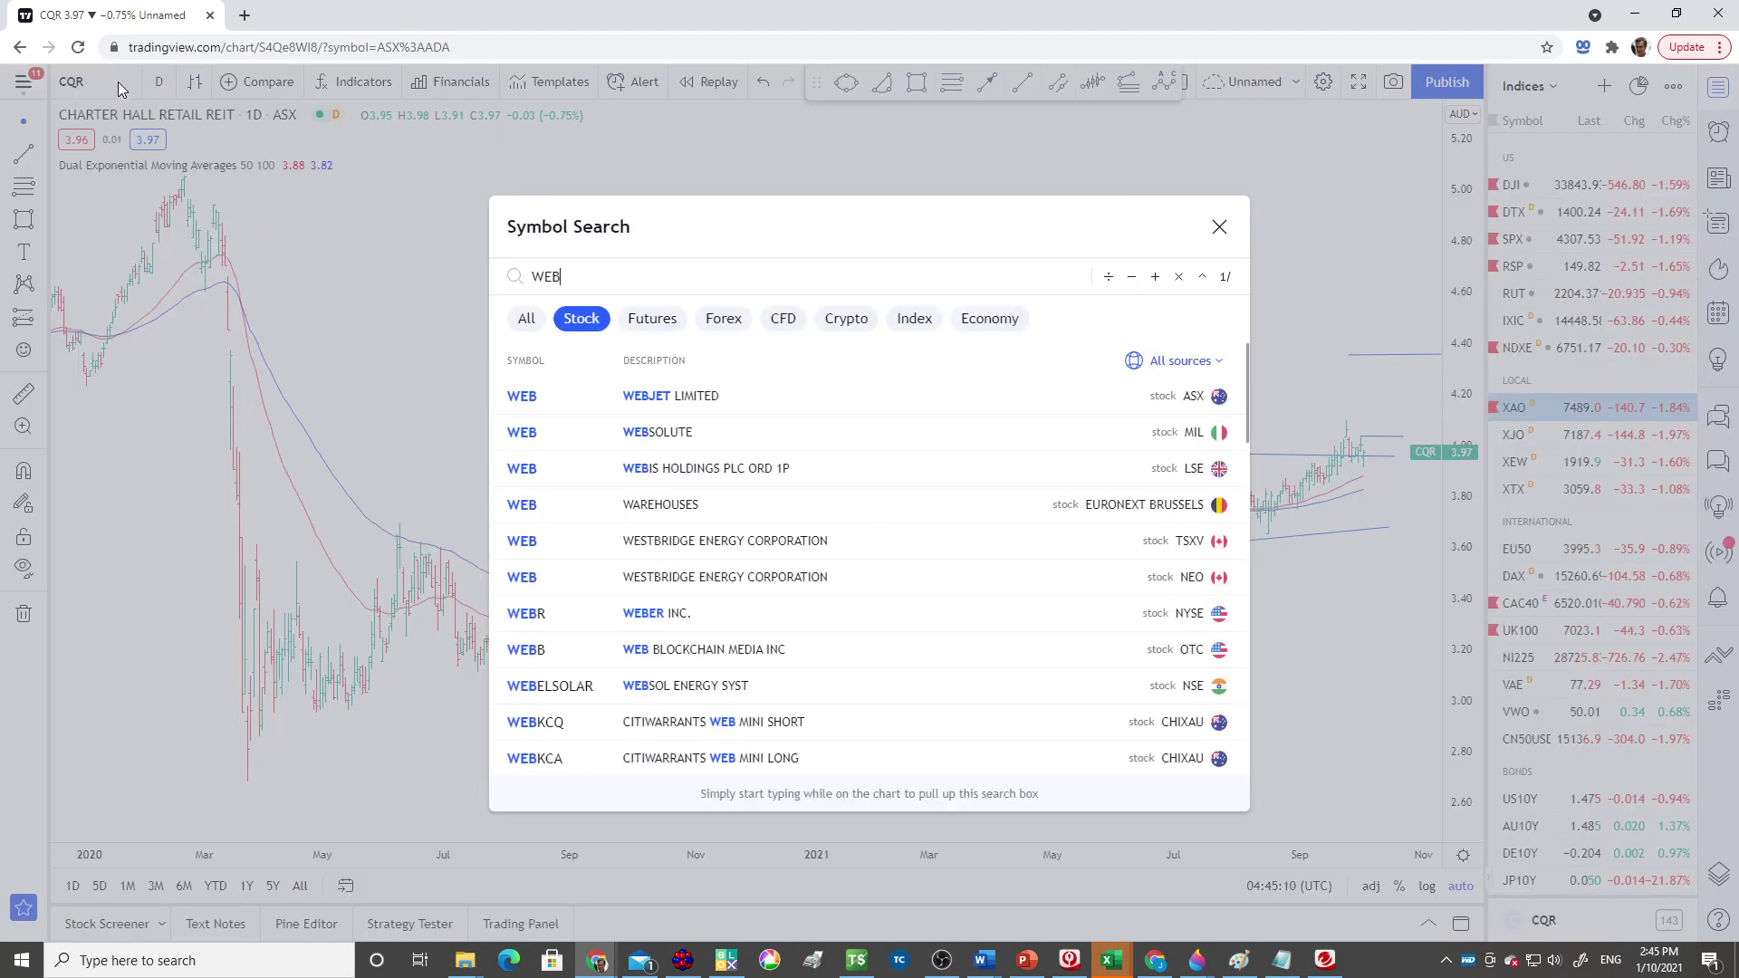
pyautogui.click(666, 398)
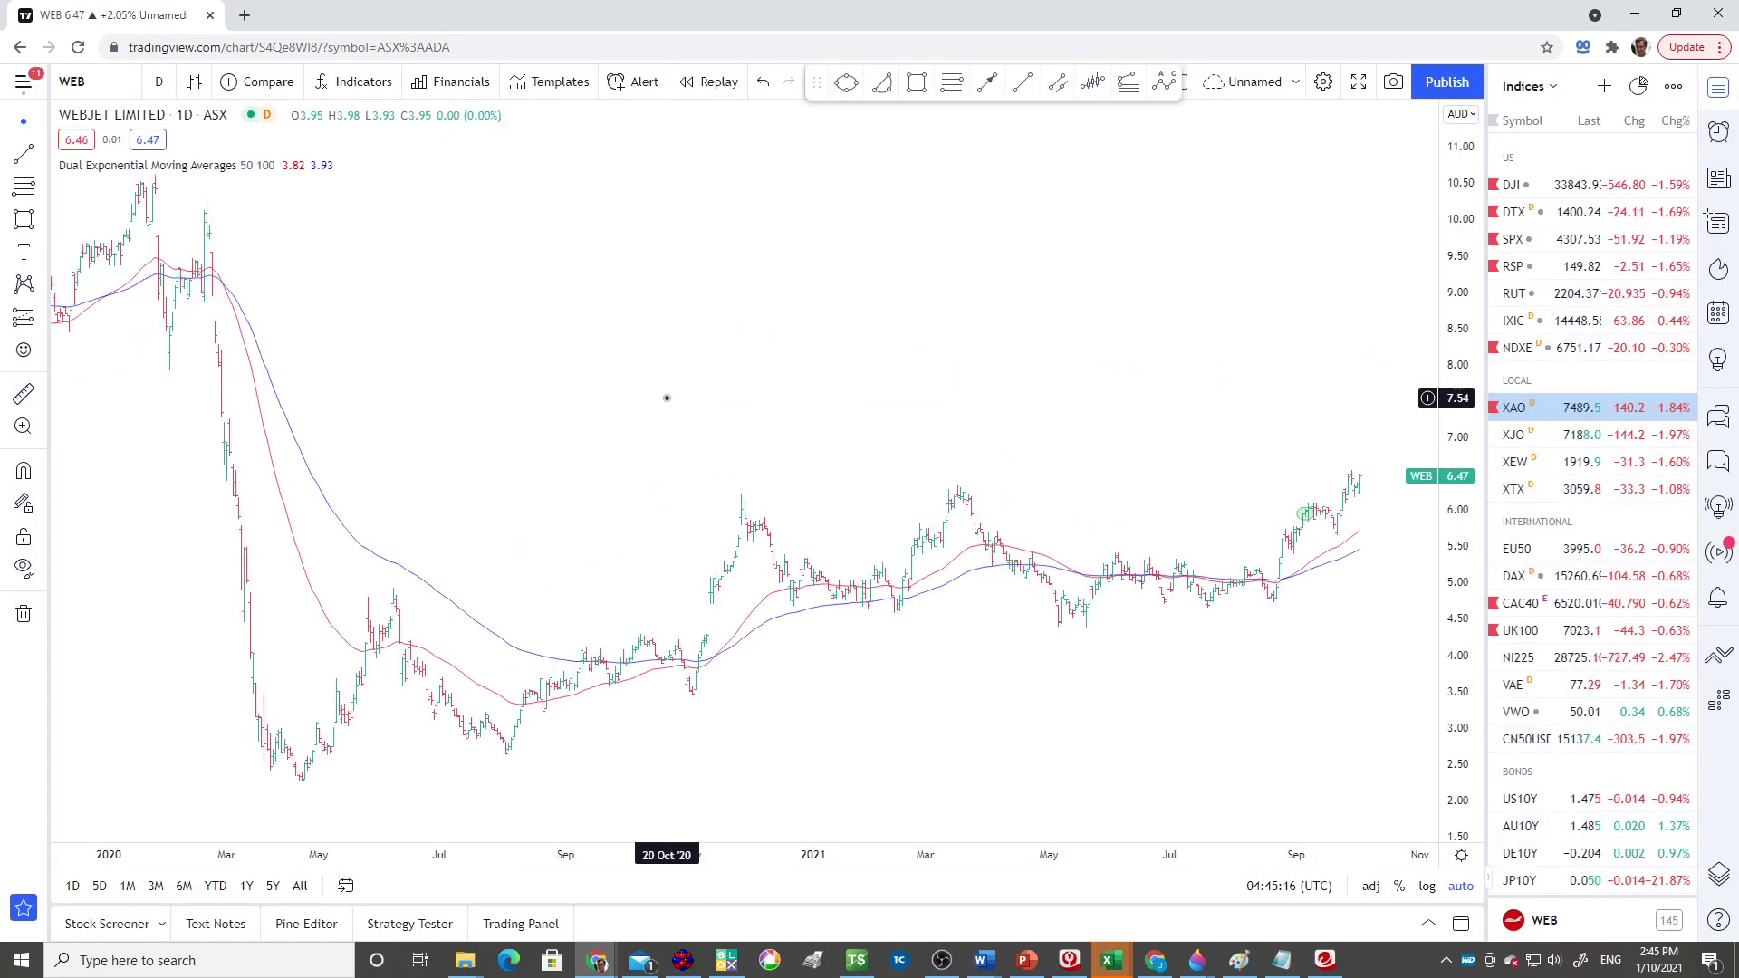
# - Draw a rectangular resistance zone across the WEB swing highs from 17 Nov '20 to 05 Nov '21, about 6.07 to 6.38, and lower its upper edge slightly
pyautogui.click(917, 89)
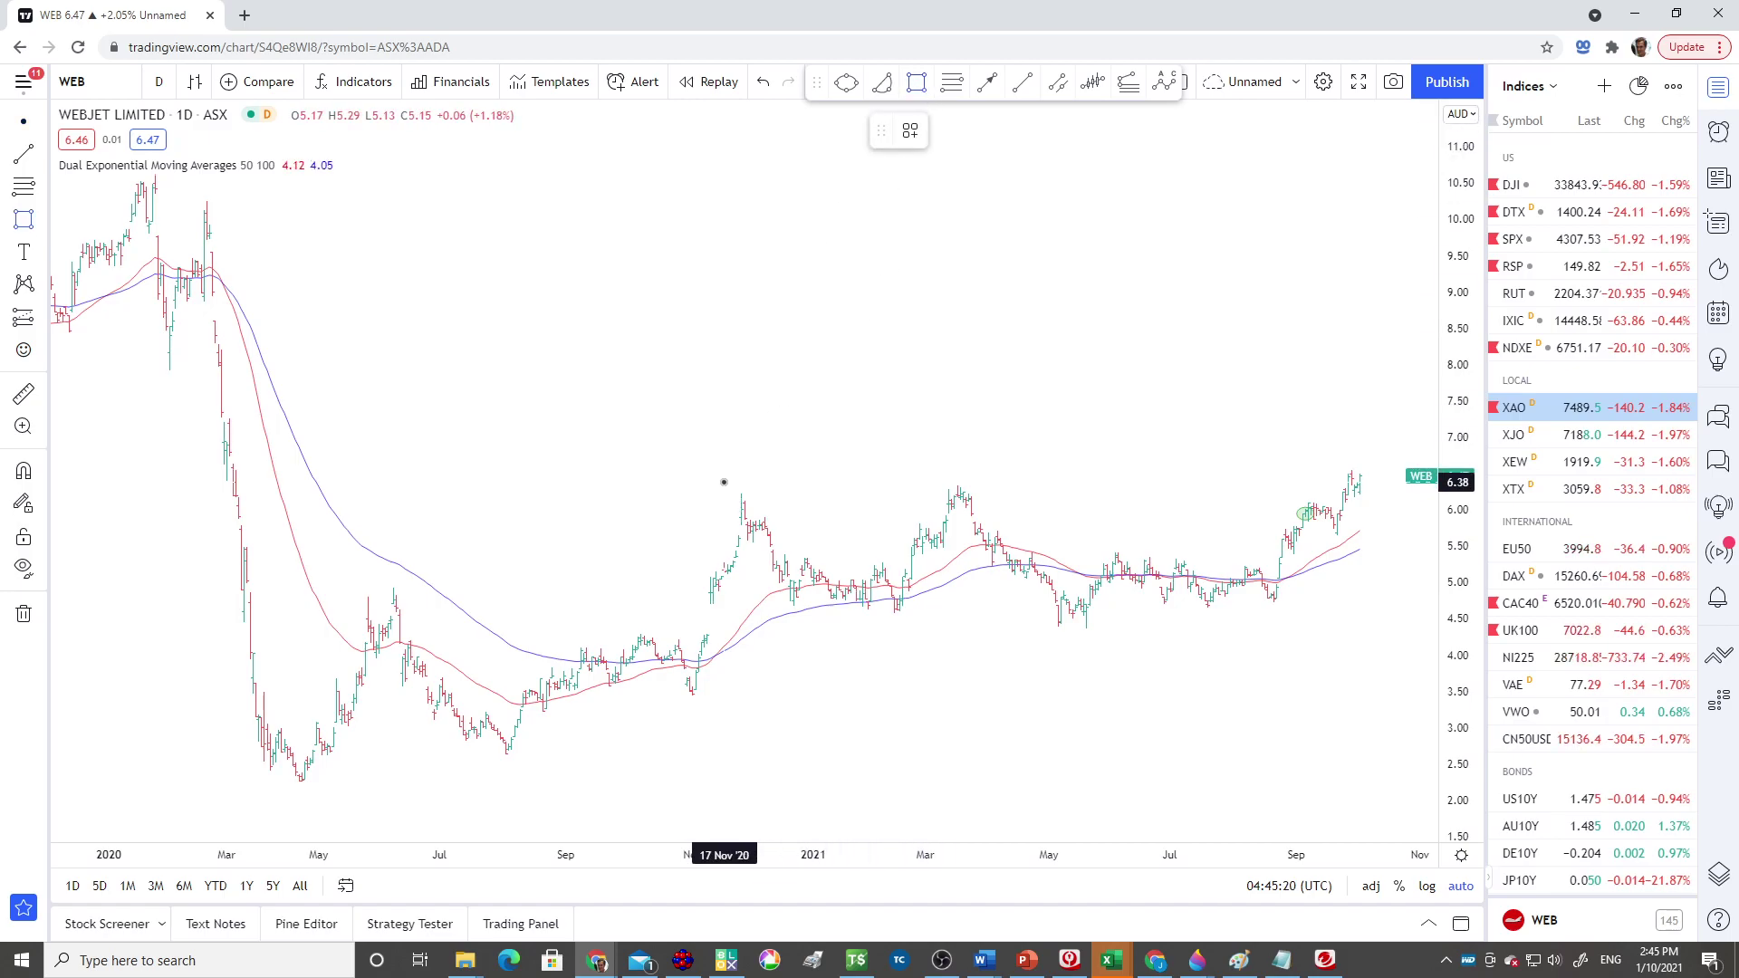
pyautogui.moveTo(724, 482); pyautogui.dragTo(1432, 504)
pyautogui.click(1432, 504)
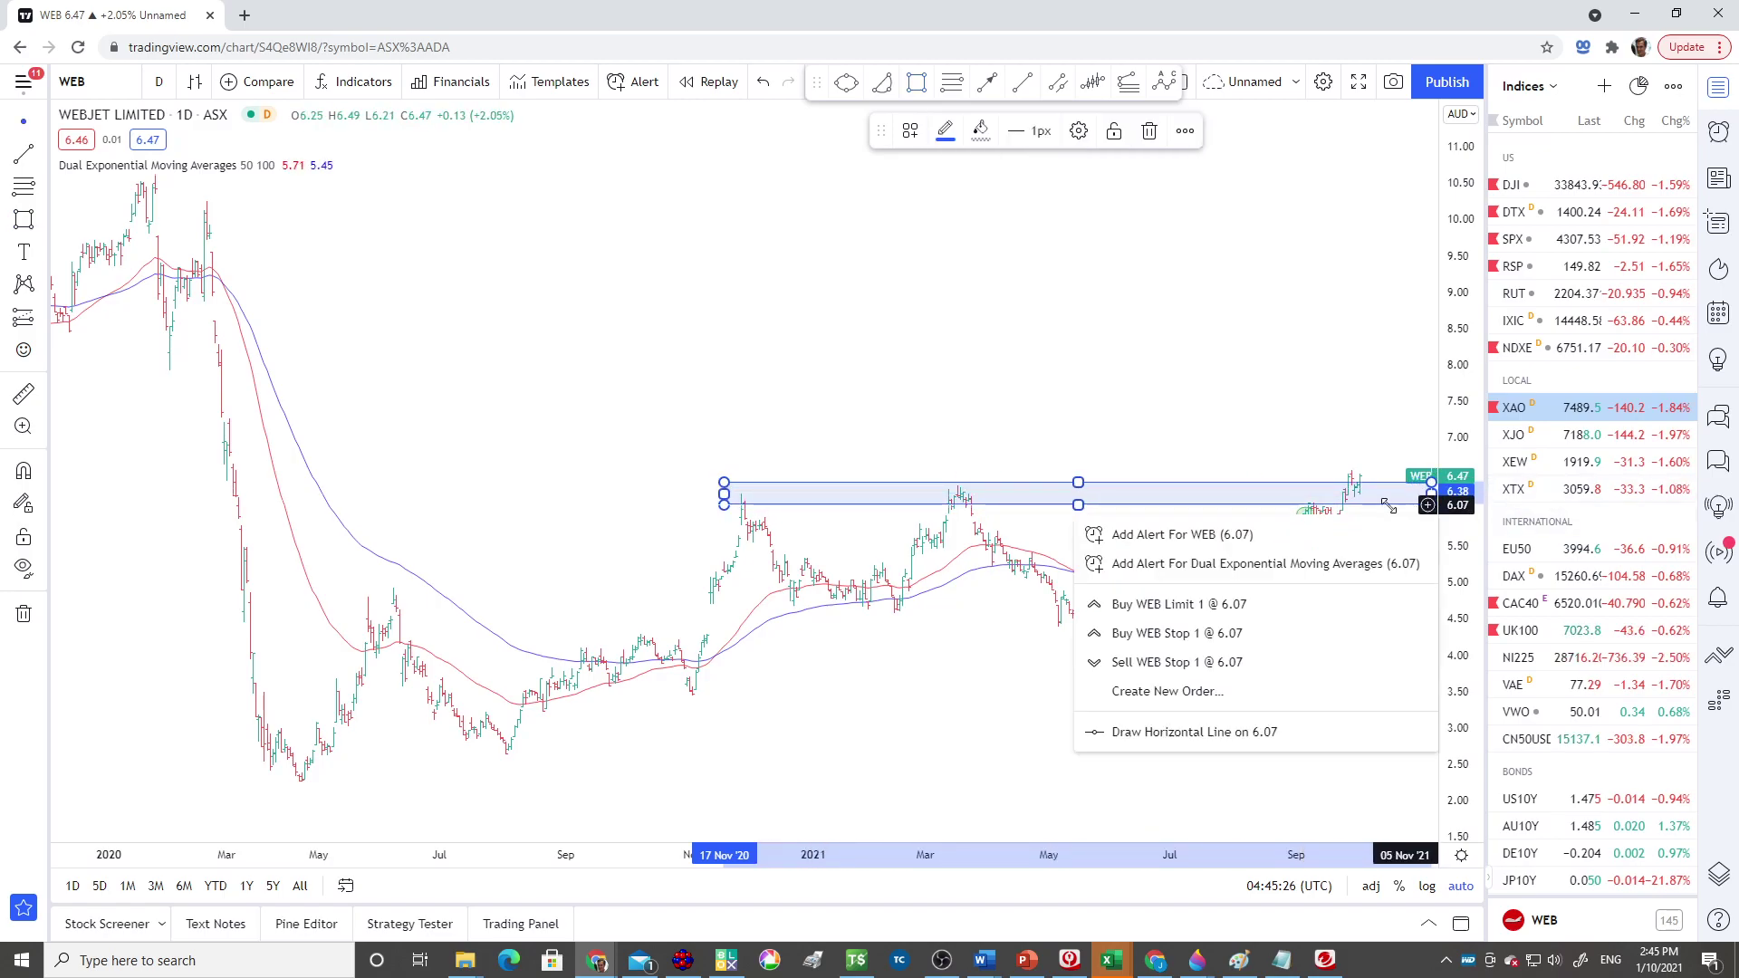
pyautogui.click(1080, 486)
pyautogui.moveTo(1079, 486); pyautogui.dragTo(1081, 489)
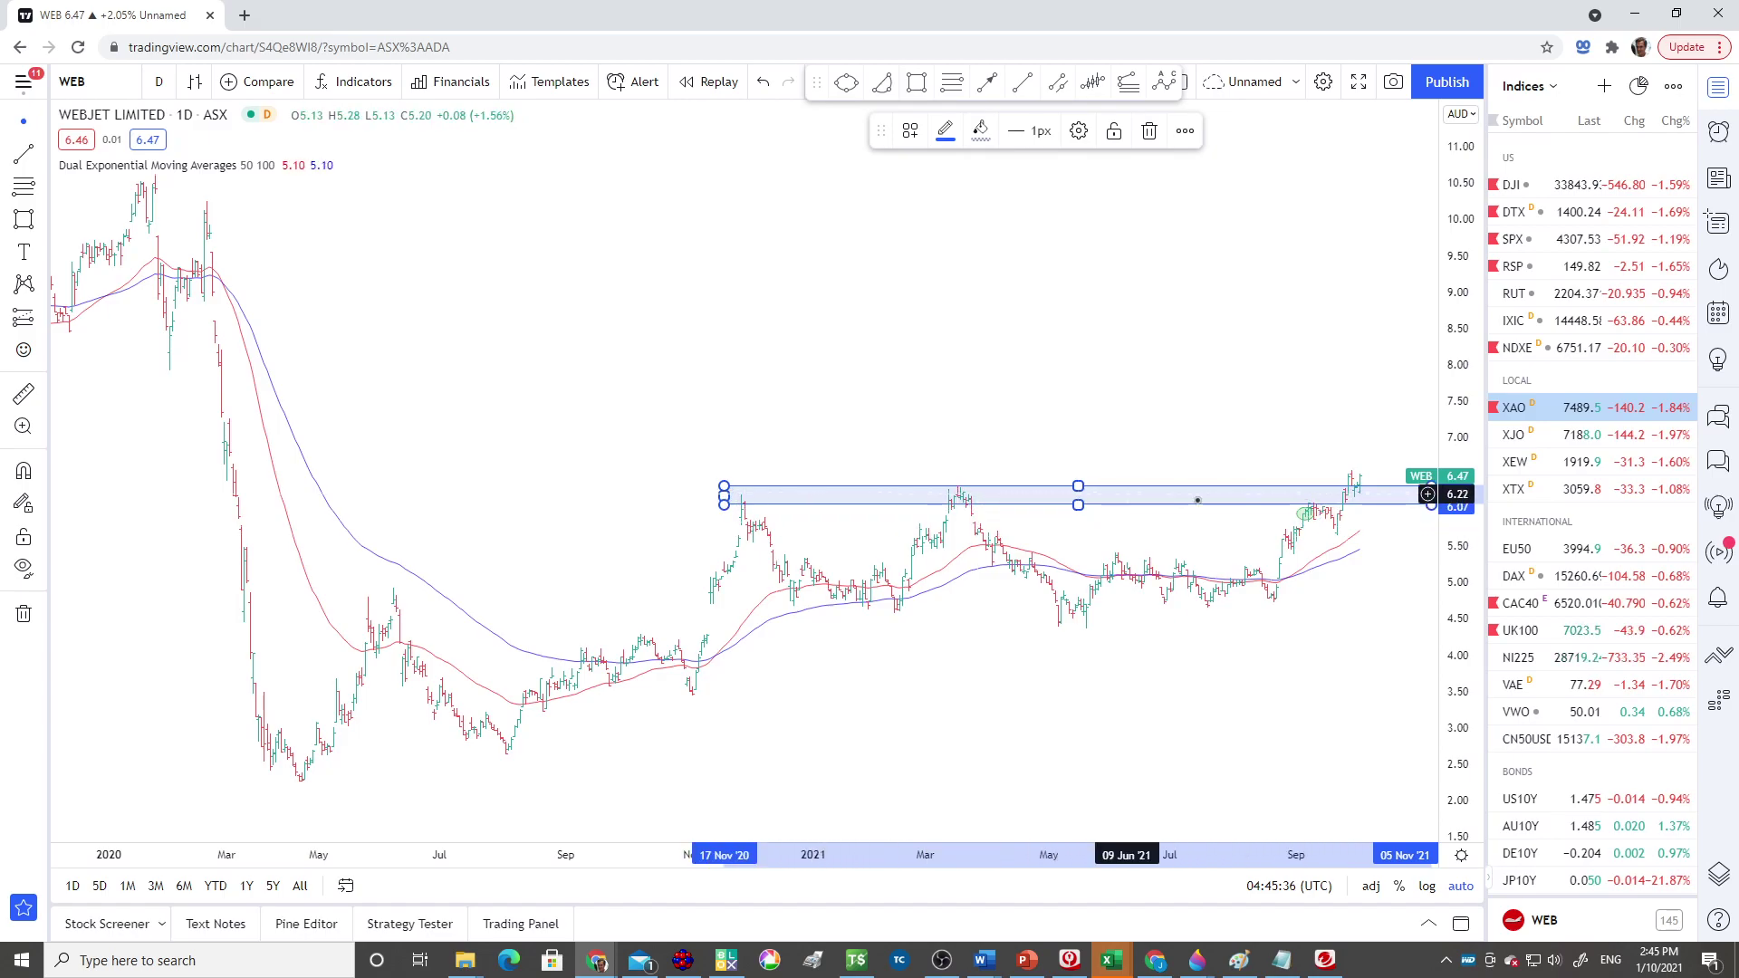
pyautogui.click(1308, 678)
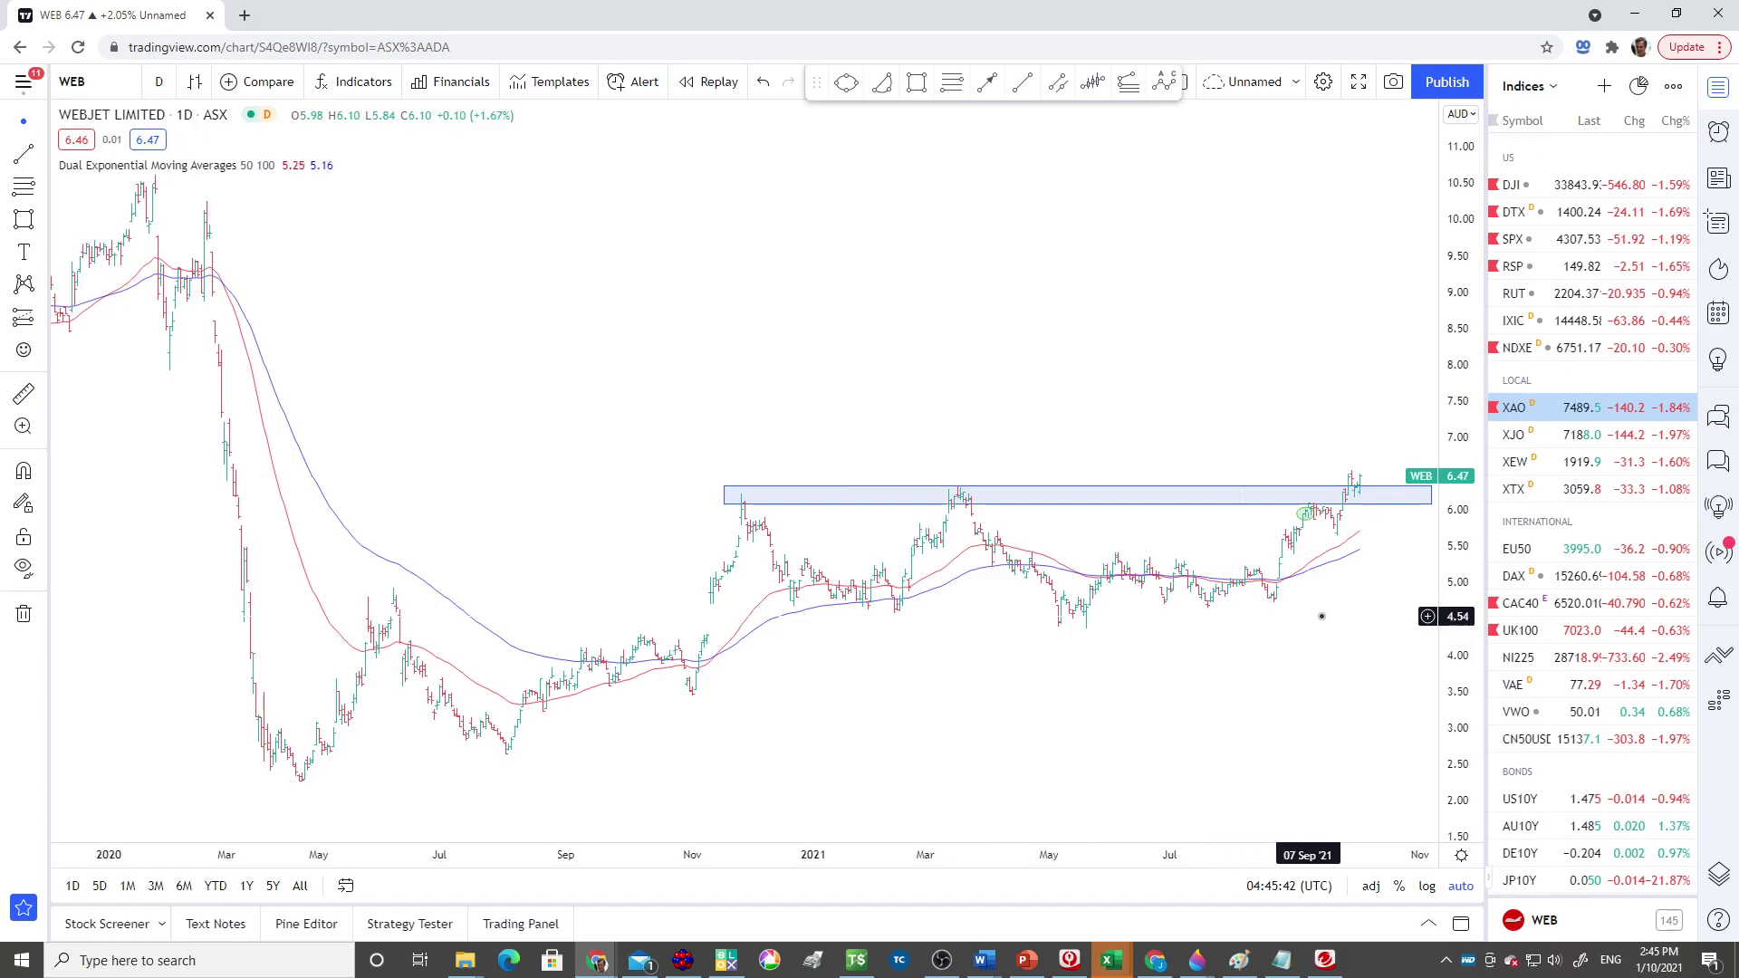
pyautogui.click(927, 86)
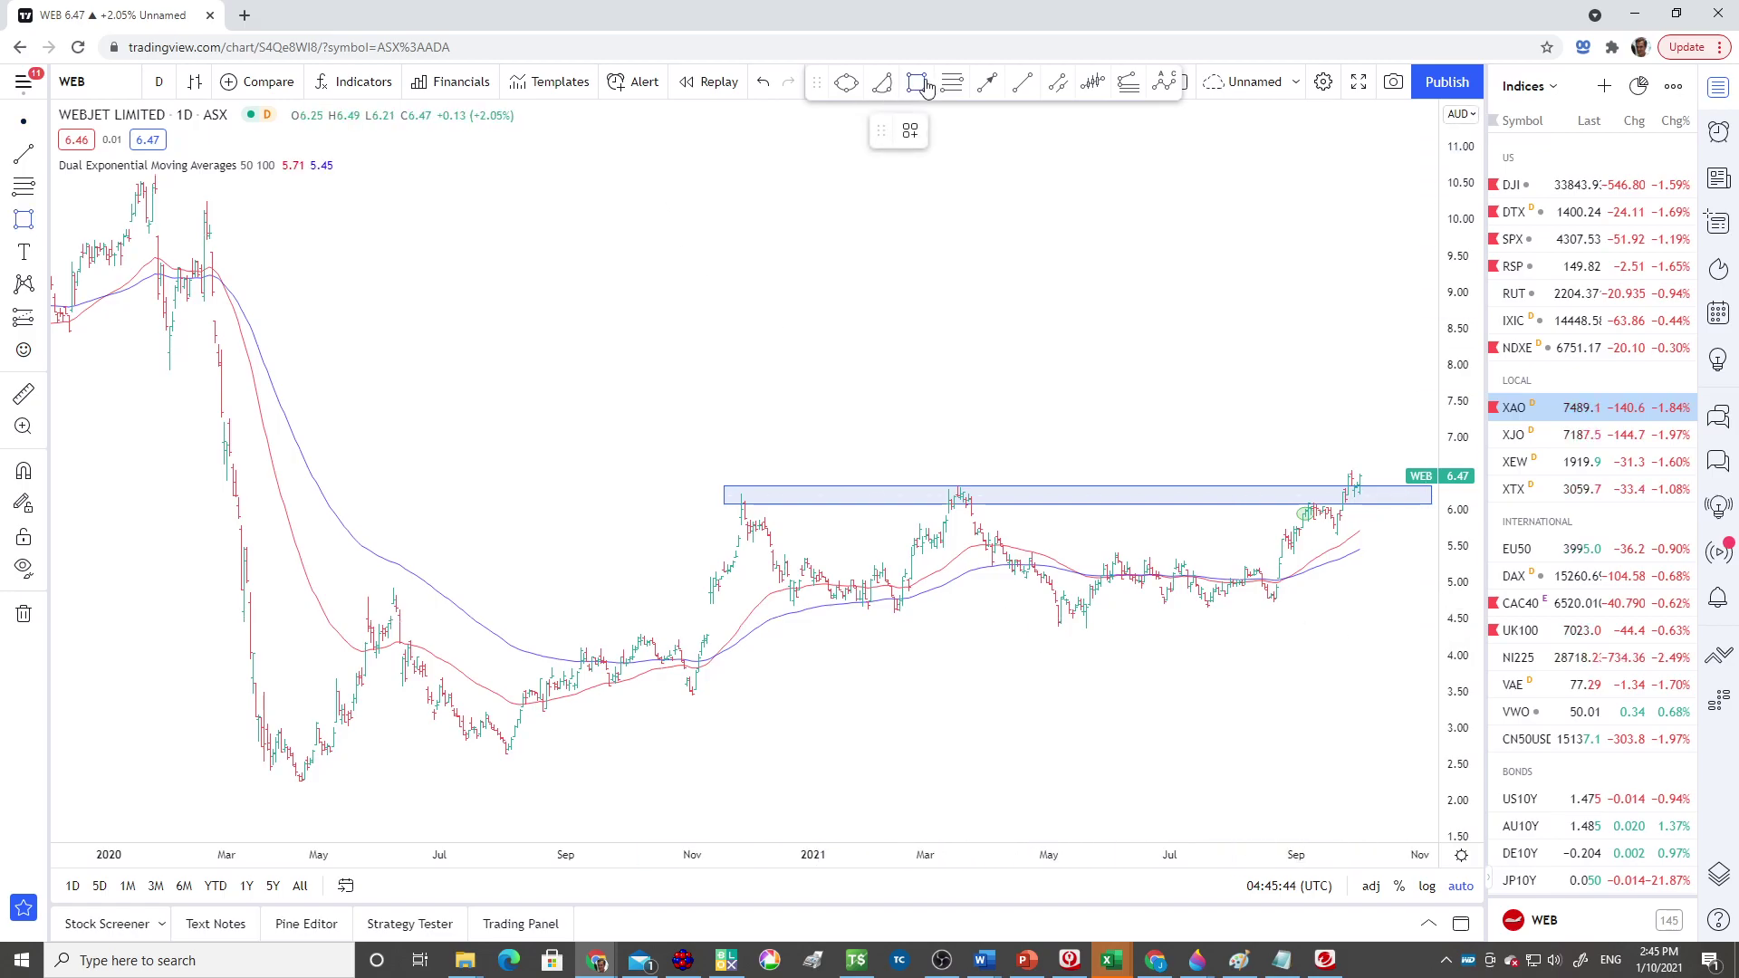
pyautogui.moveTo(711, 500)
pyautogui.mouseDown()
pyautogui.moveTo(806, 567)
pyautogui.moveTo(1103, 621)
pyautogui.moveTo(1397, 632)
pyautogui.mouseUp()
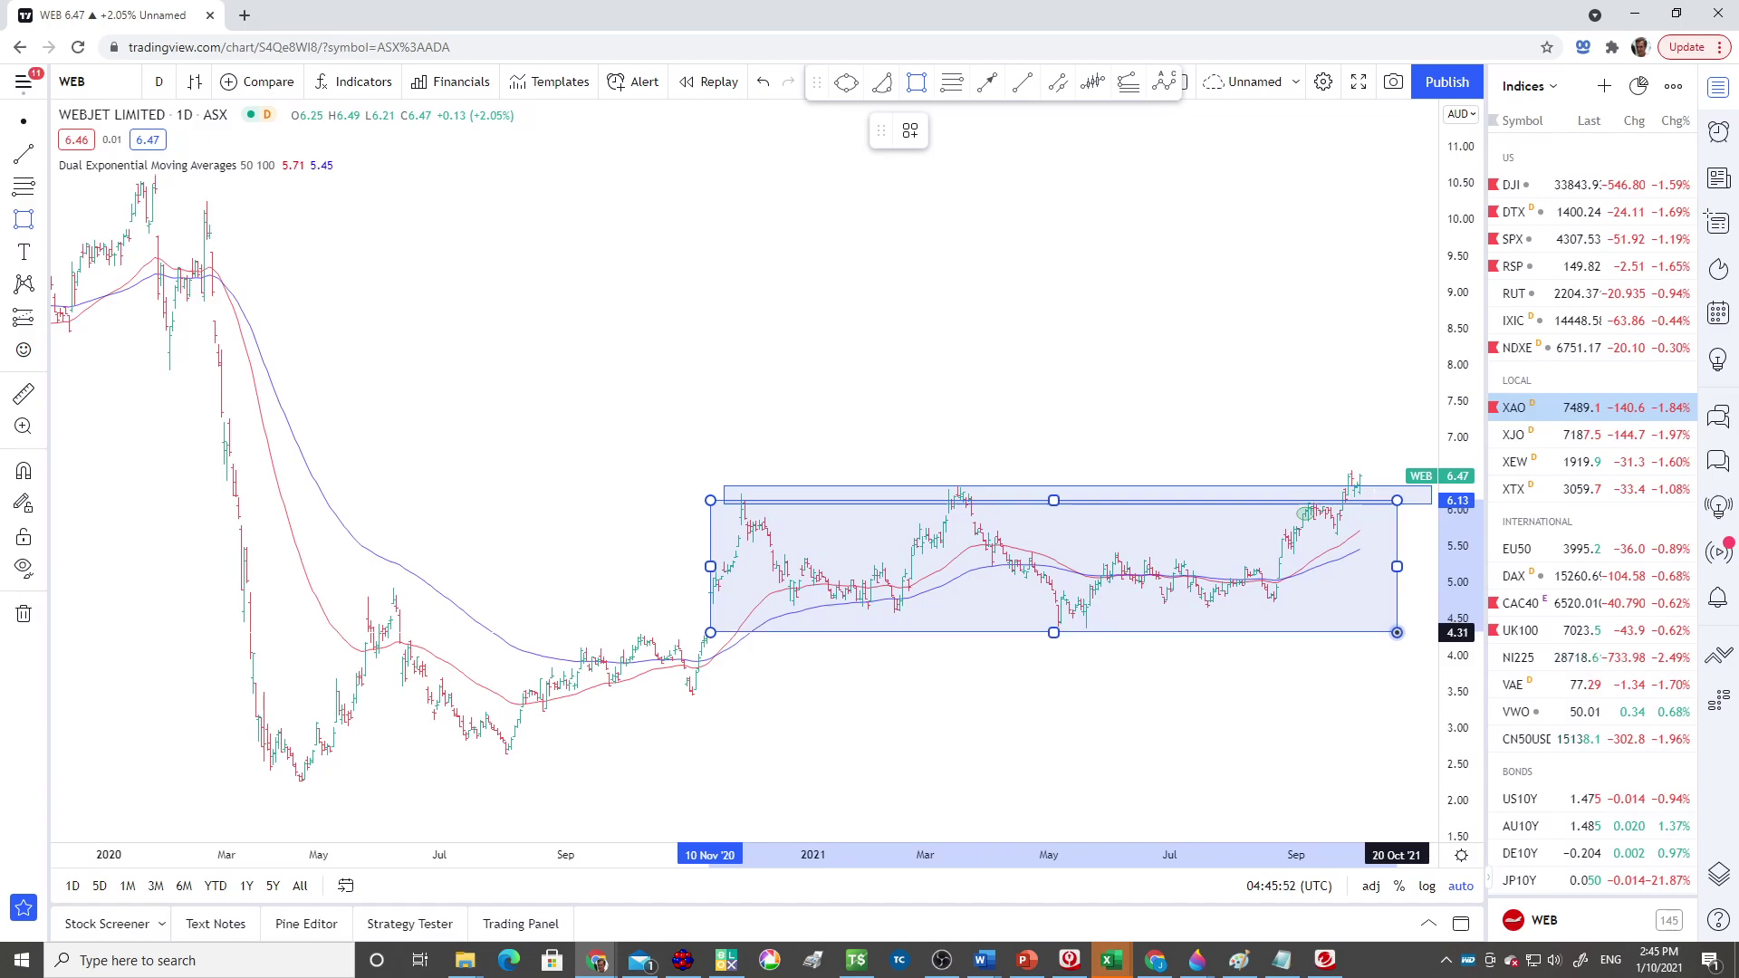
pyautogui.moveTo(1397, 632)
pyautogui.mouseDown()
pyautogui.moveTo(817, 628)
pyautogui.moveTo(699, 569)
pyautogui.moveTo(695, 536)
pyautogui.mouseUp()
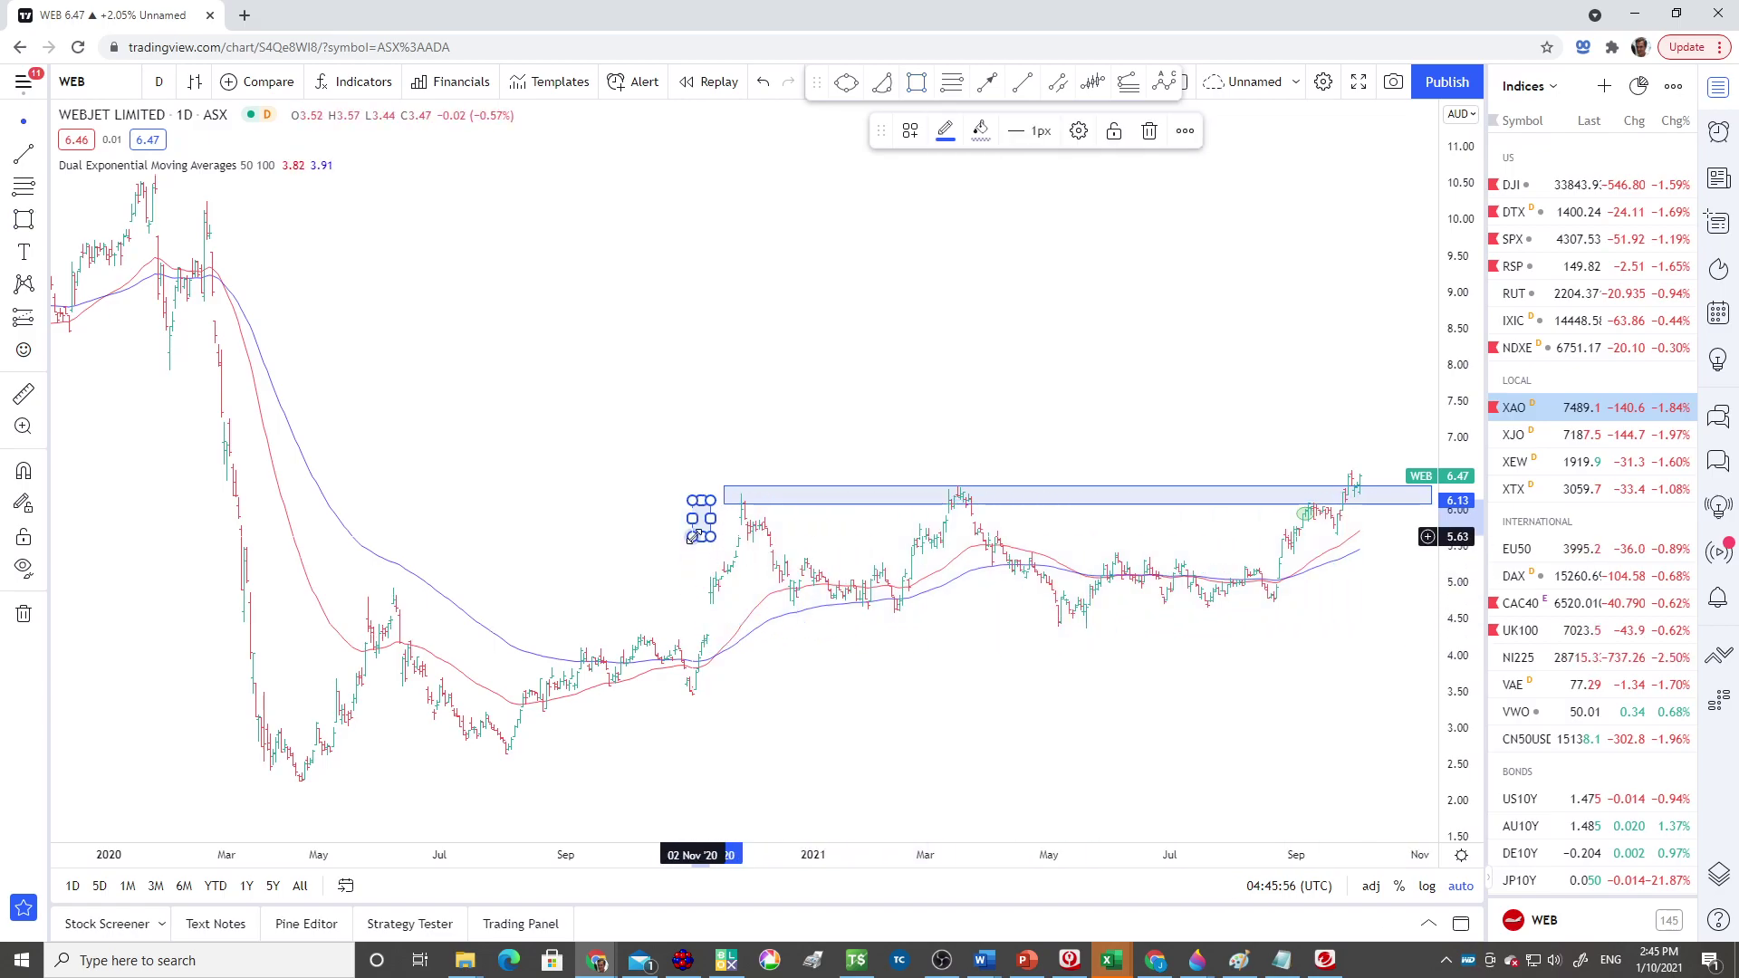
pyautogui.press('Delete')
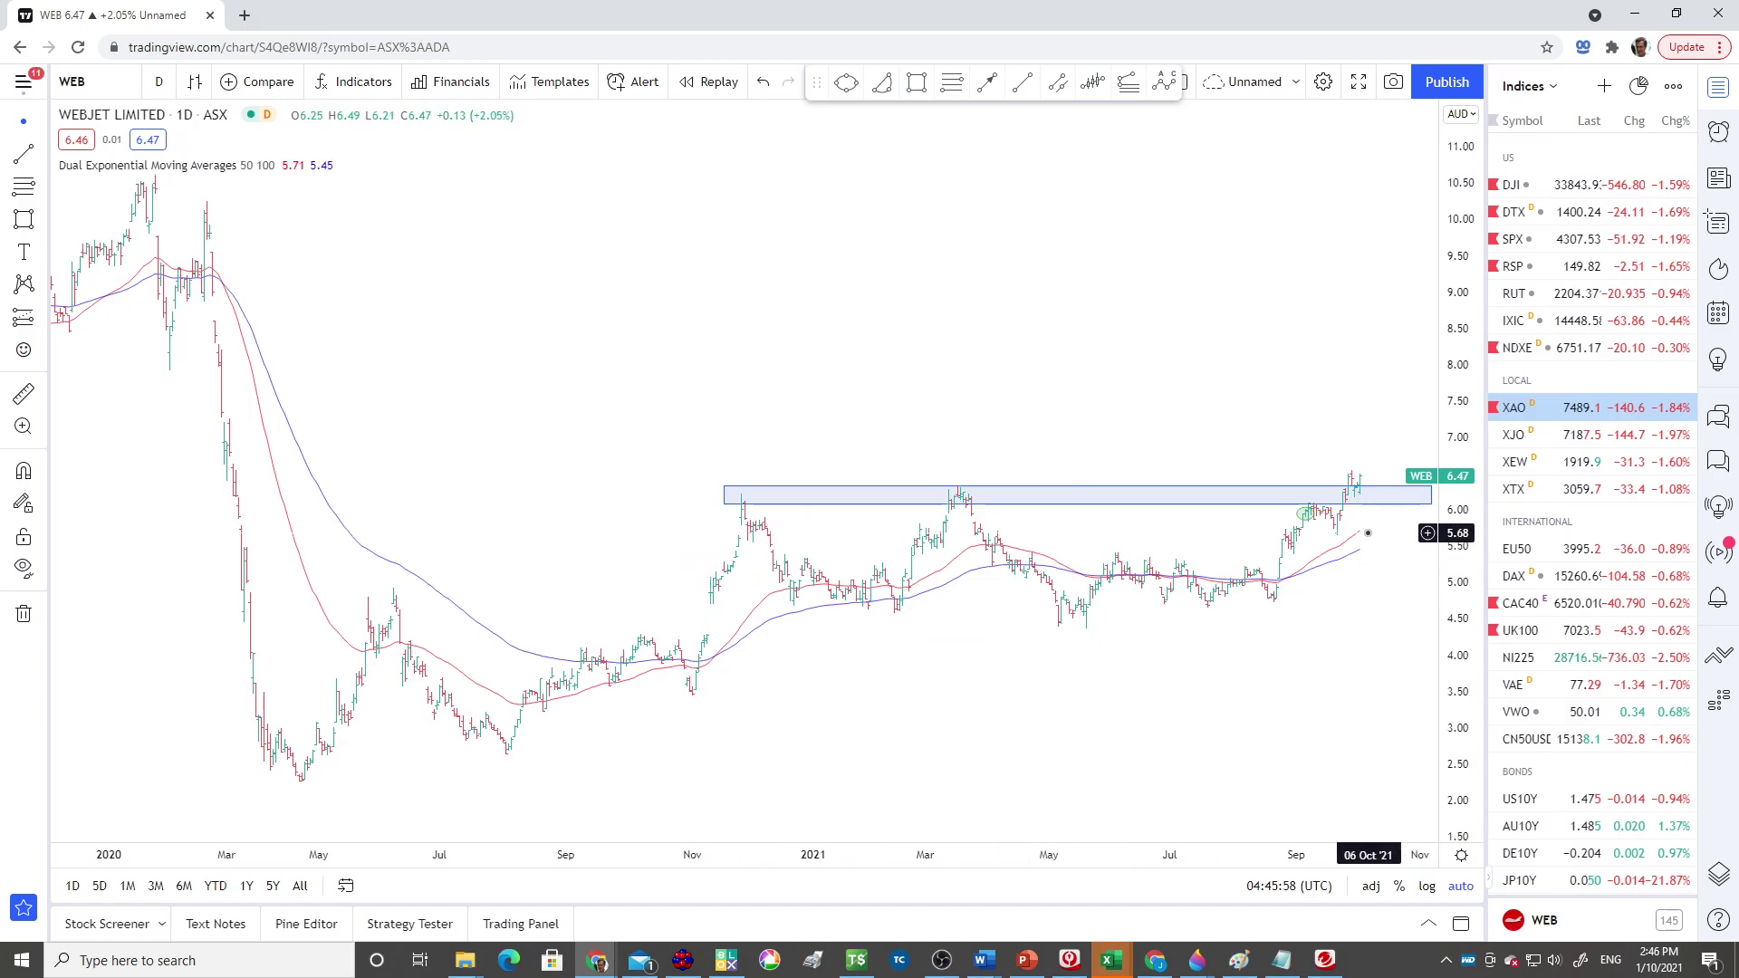
pyautogui.scroll(3, 1363, 616)
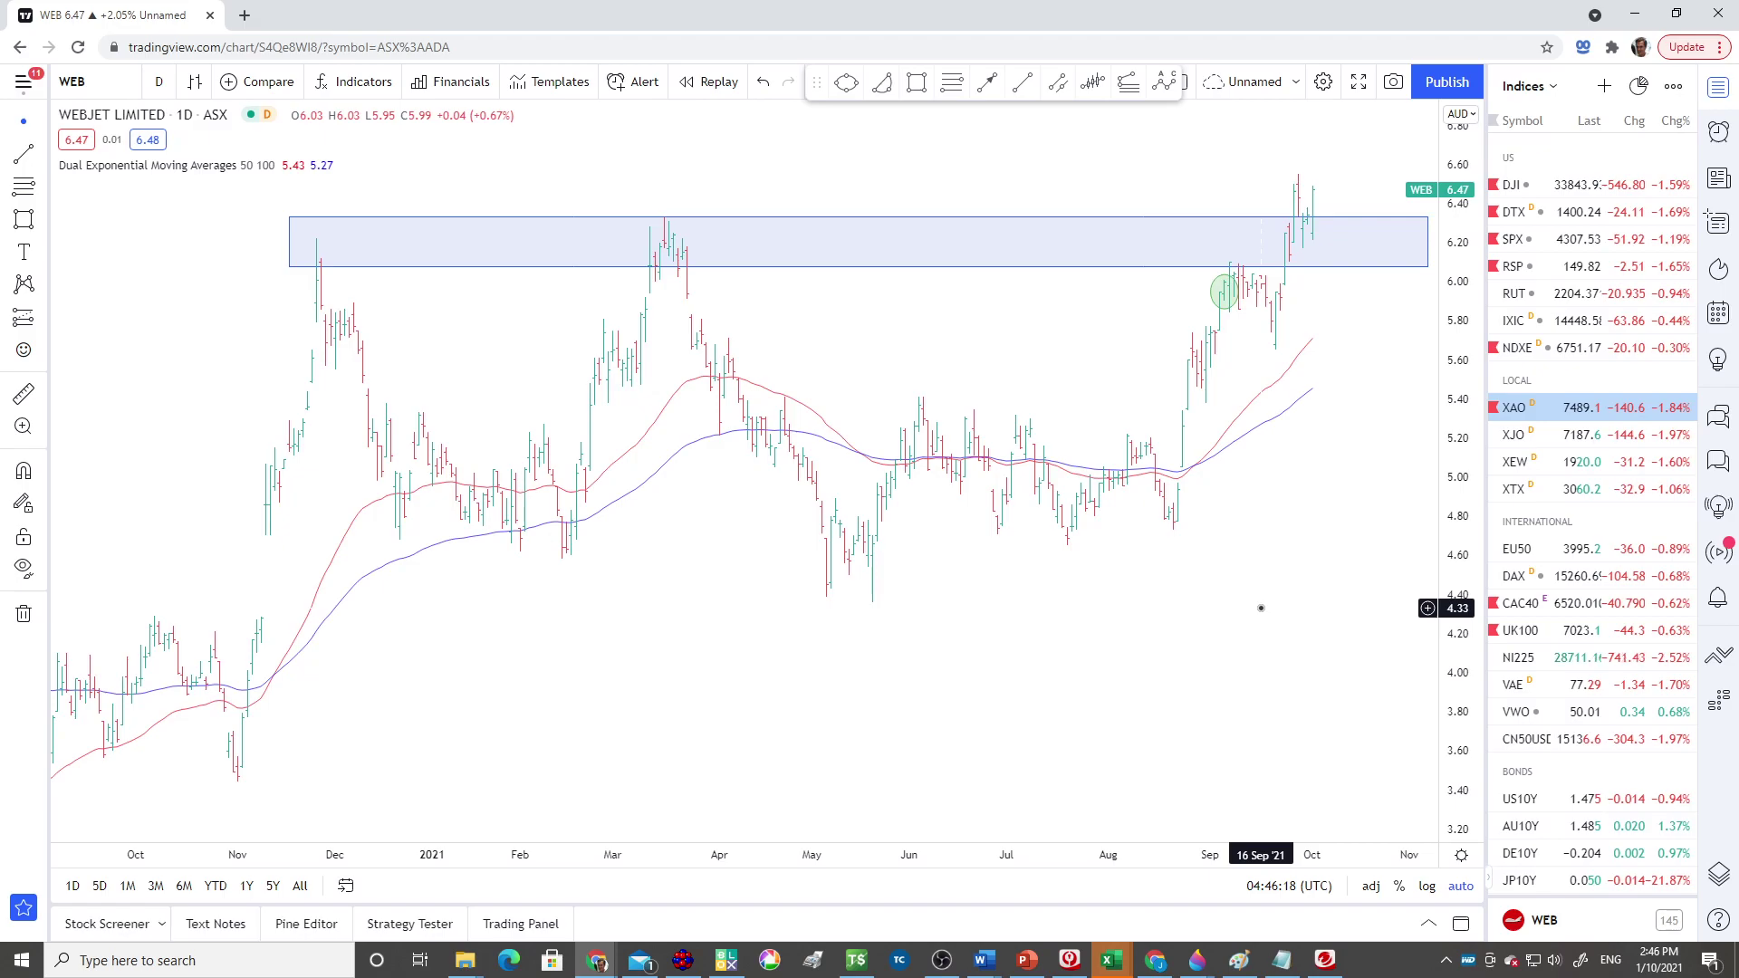
pyautogui.scroll(-4, 943, 657)
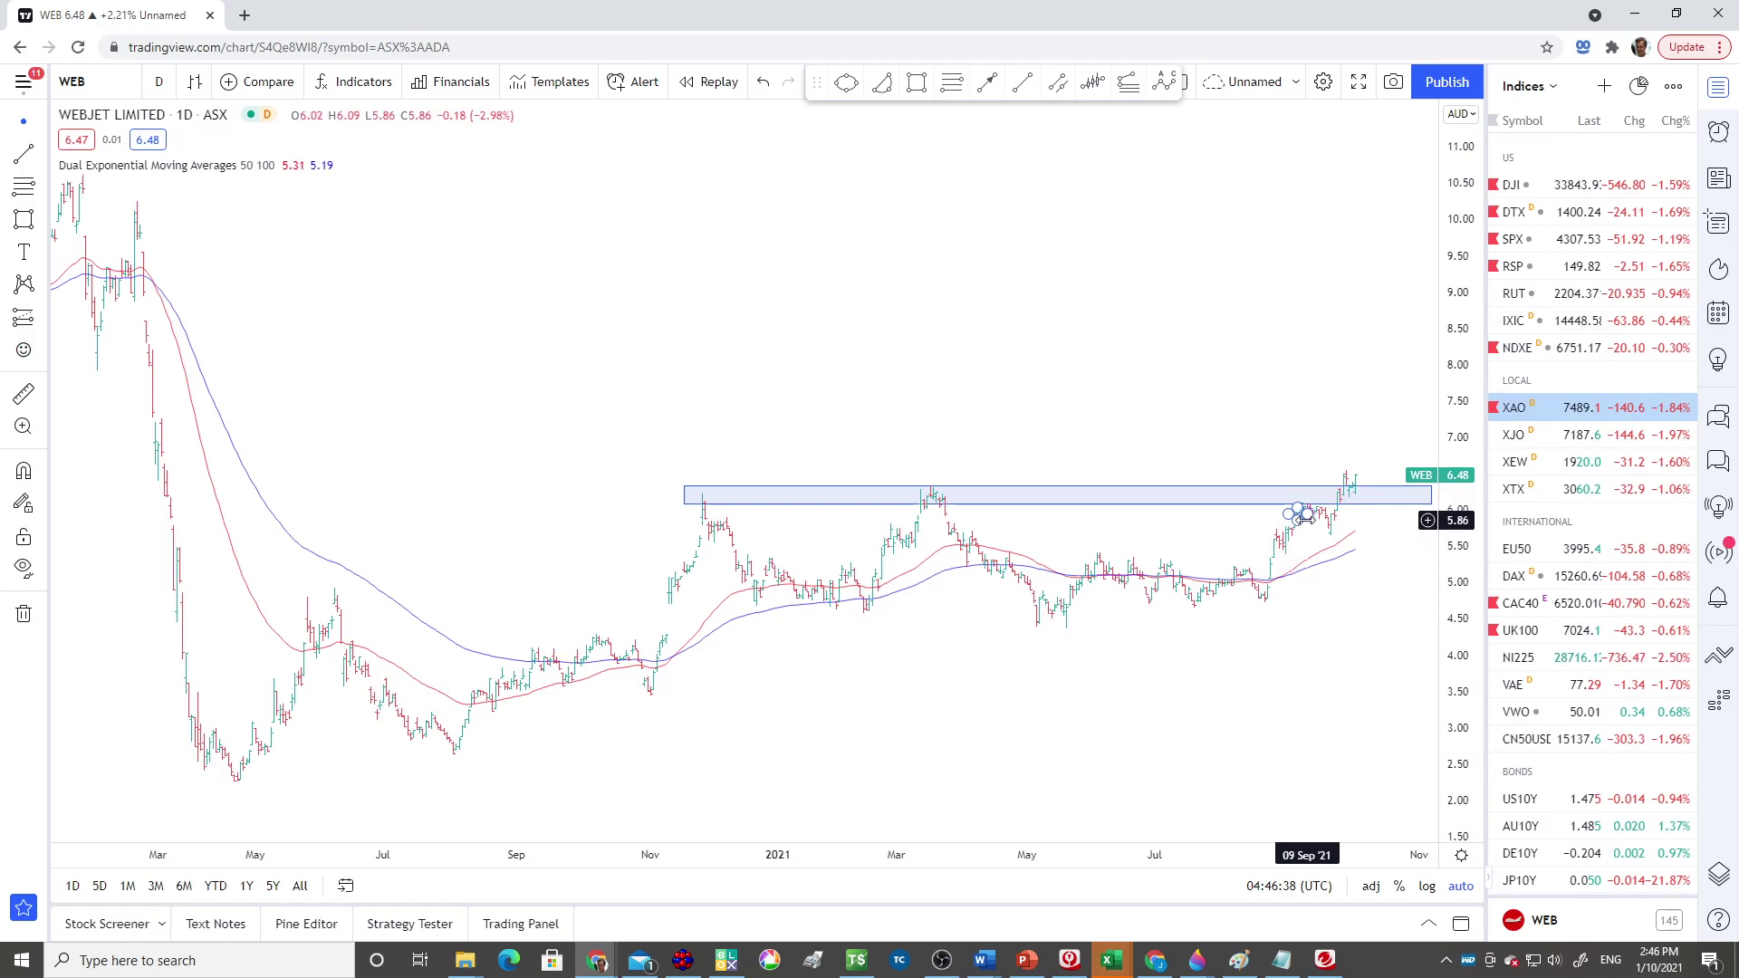
pyautogui.scroll(3, 1293, 668)
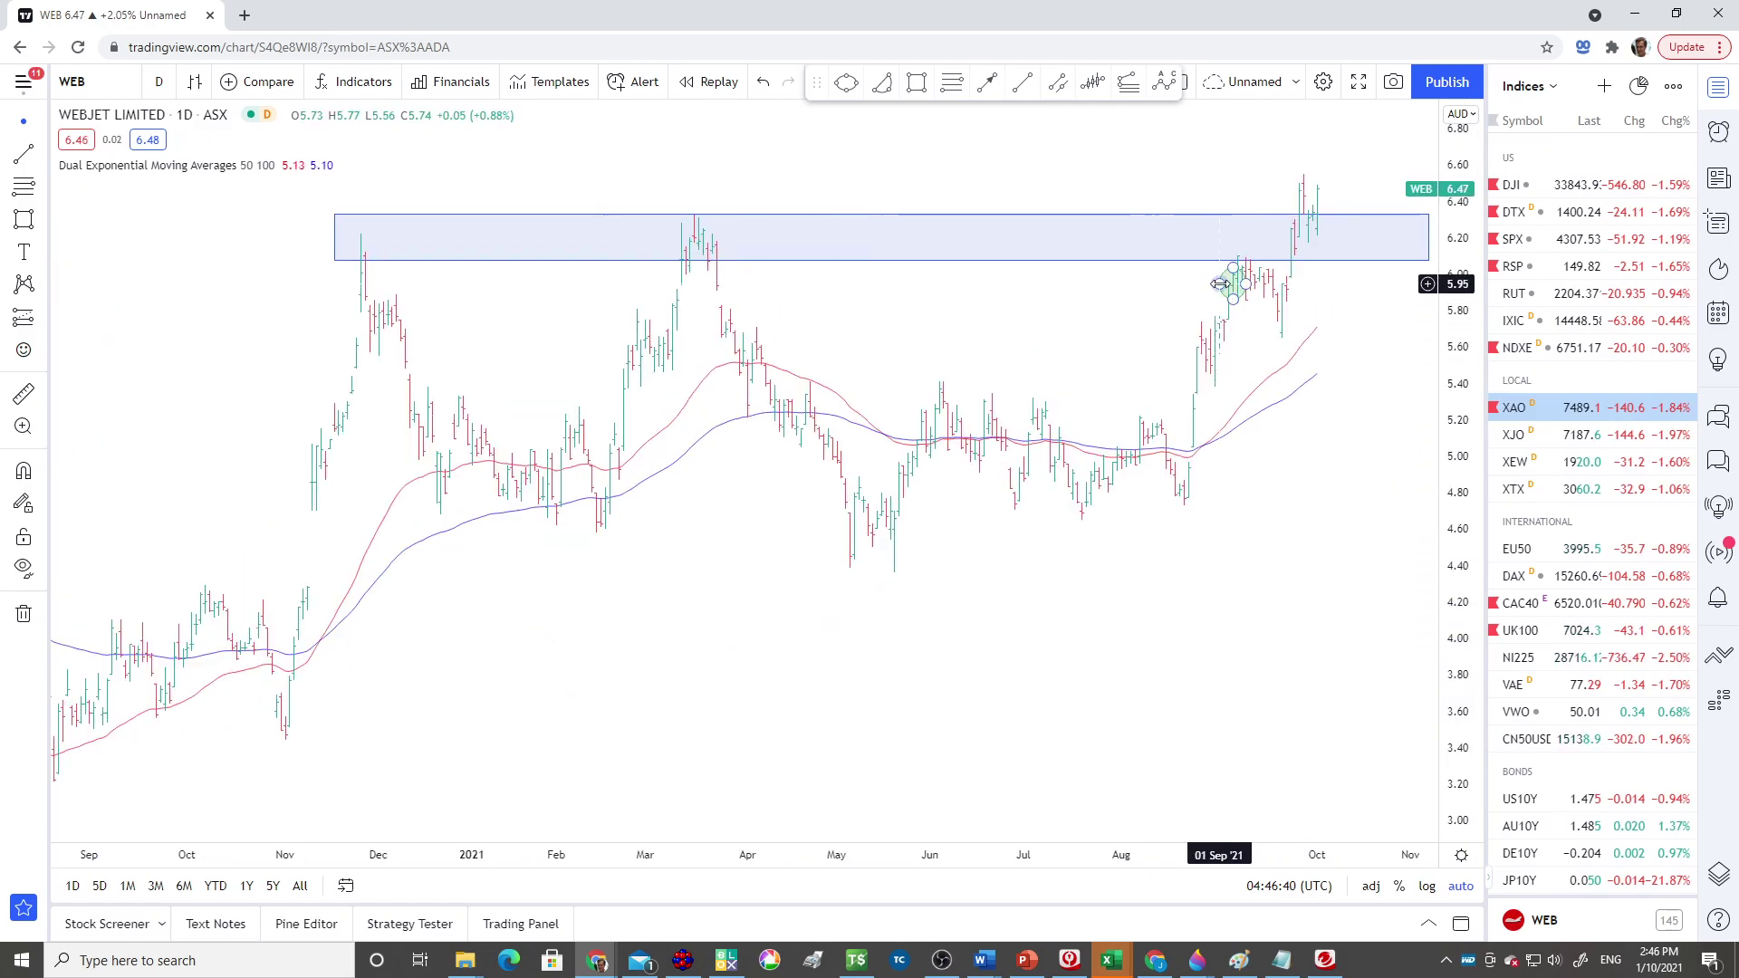
pyautogui.scroll(-4, 1153, 738)
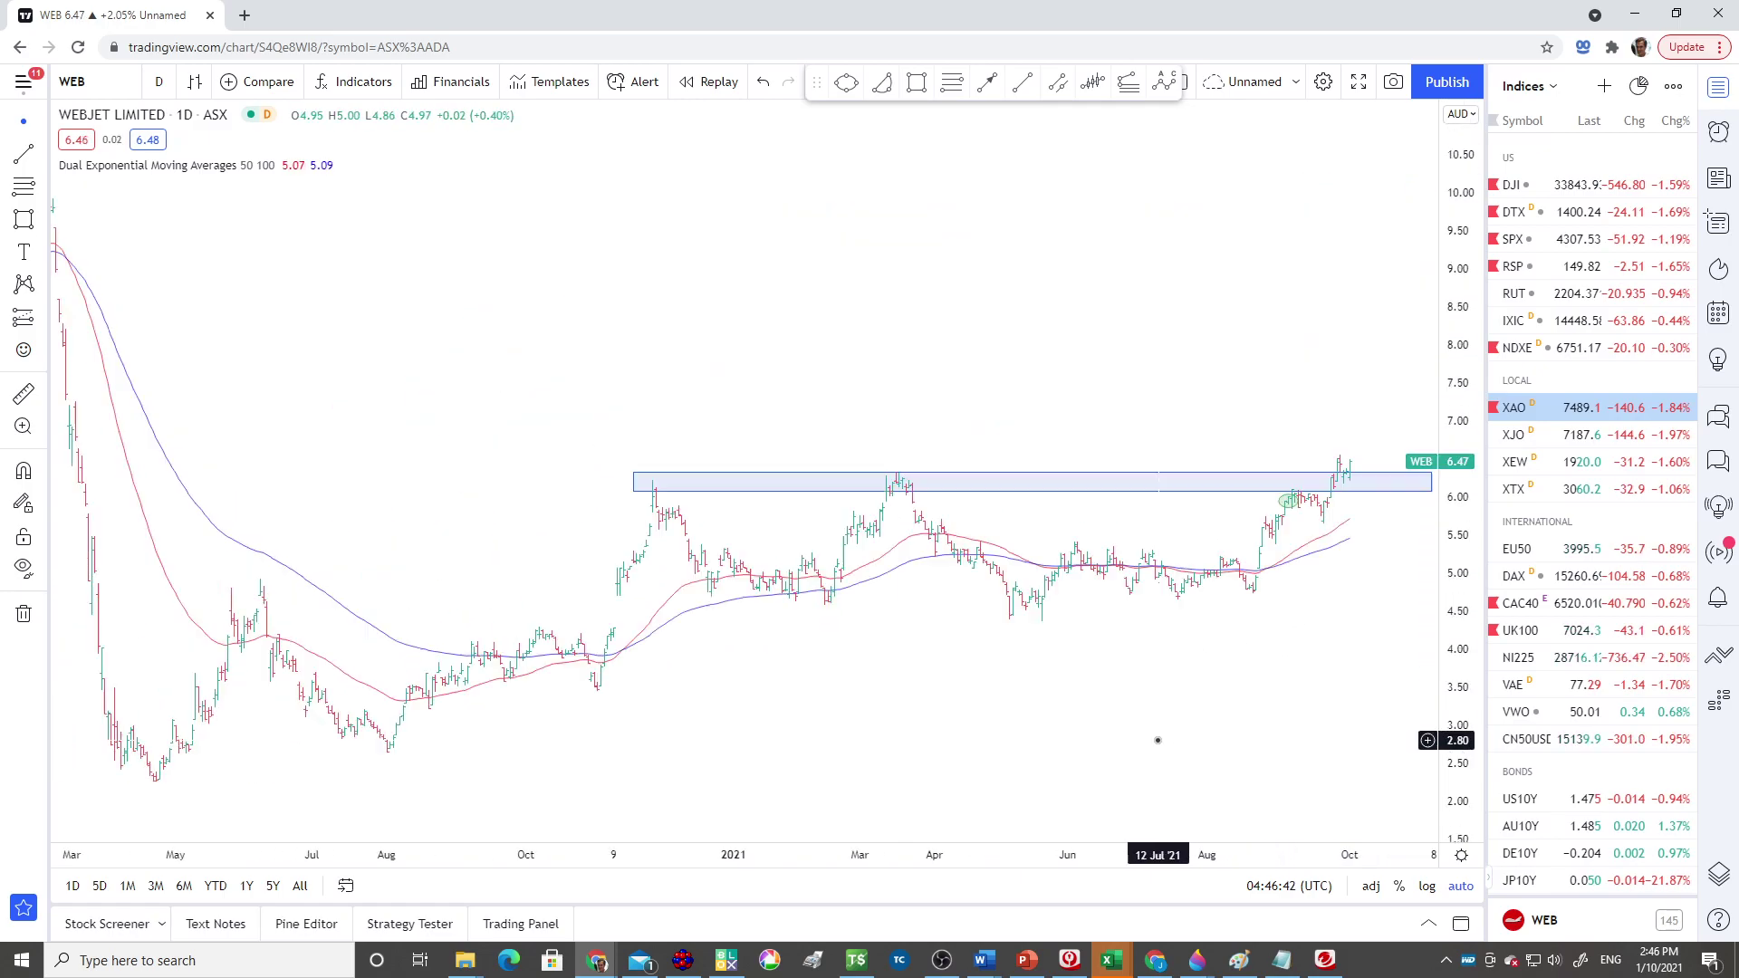